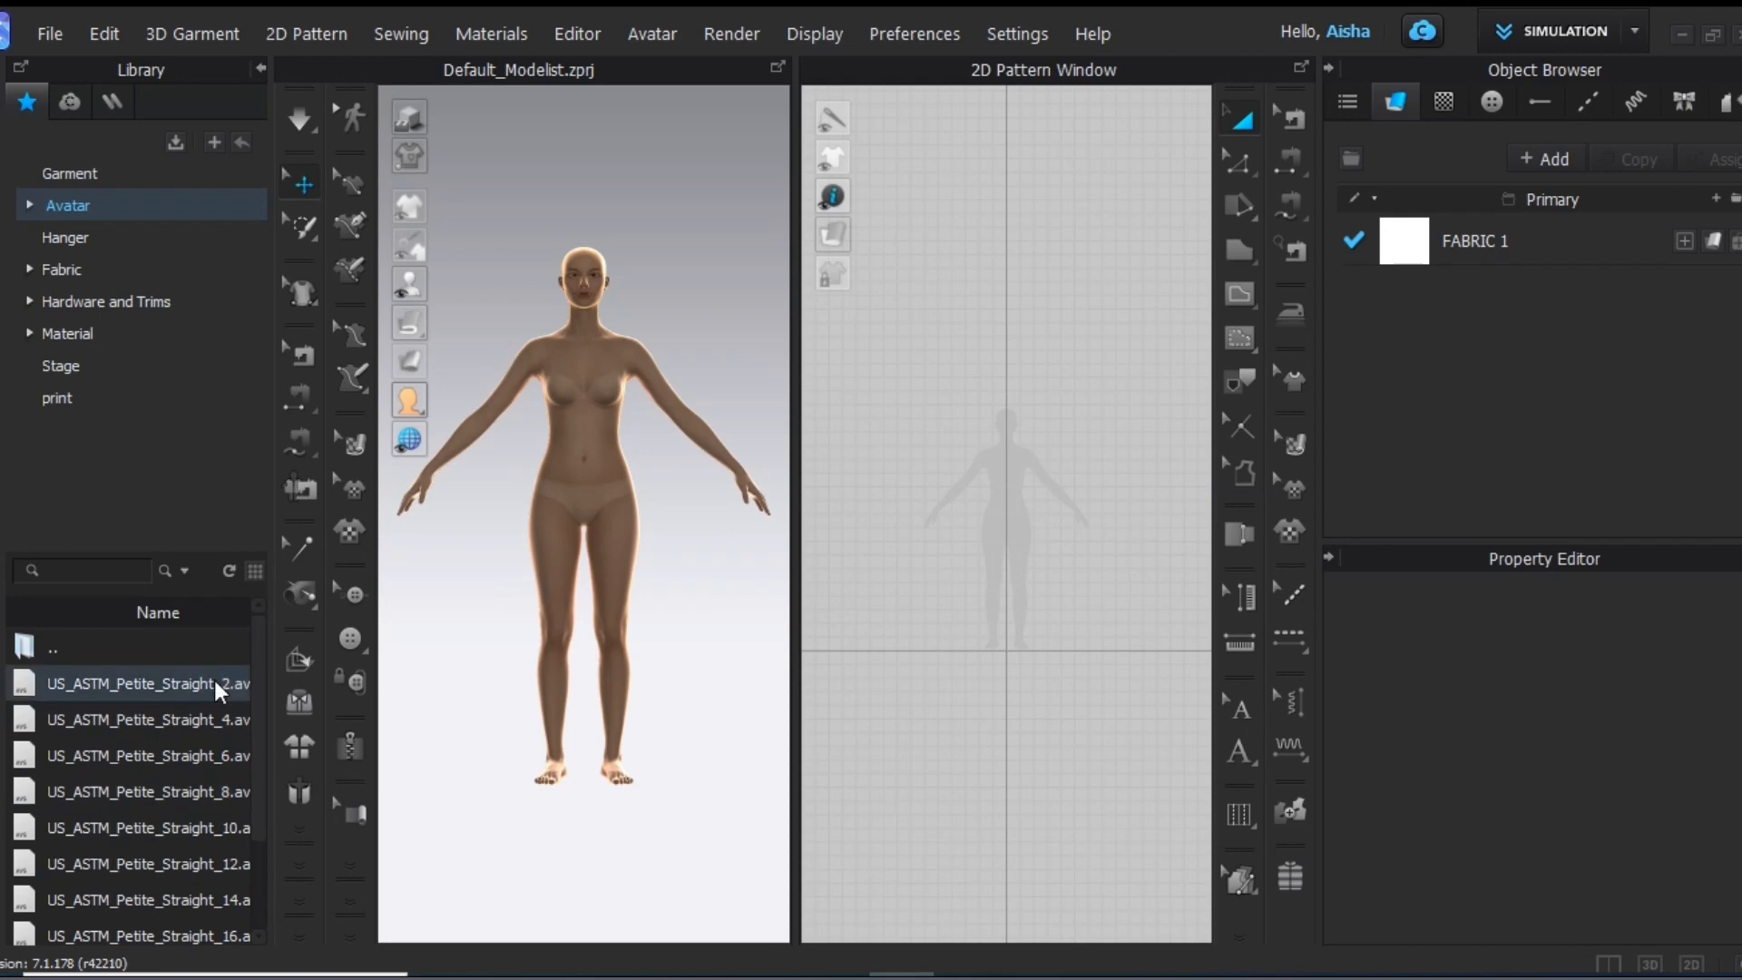
Import the SW0002 dress pattern DXF file from the layouts folder and accept the import options
{"action": "left_click", "coordinate": [50, 33]}
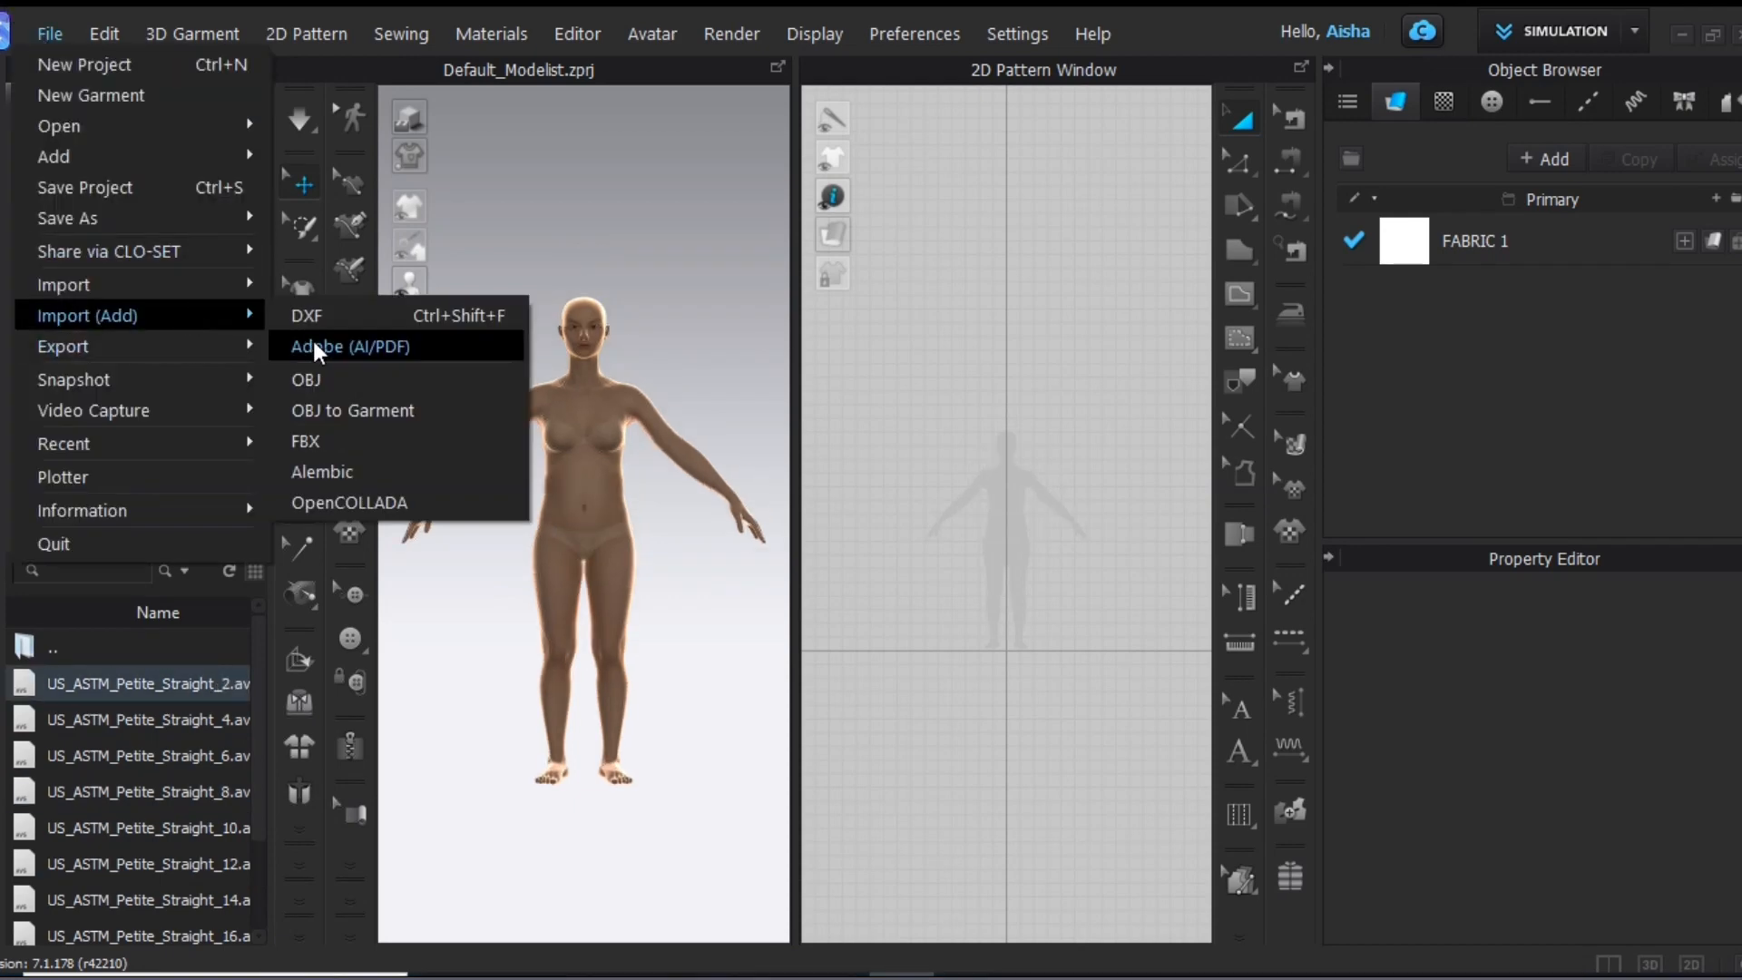
{"action": "left_click", "coordinate": [336, 336]}
{"action": "type", "text": "sw0002"}
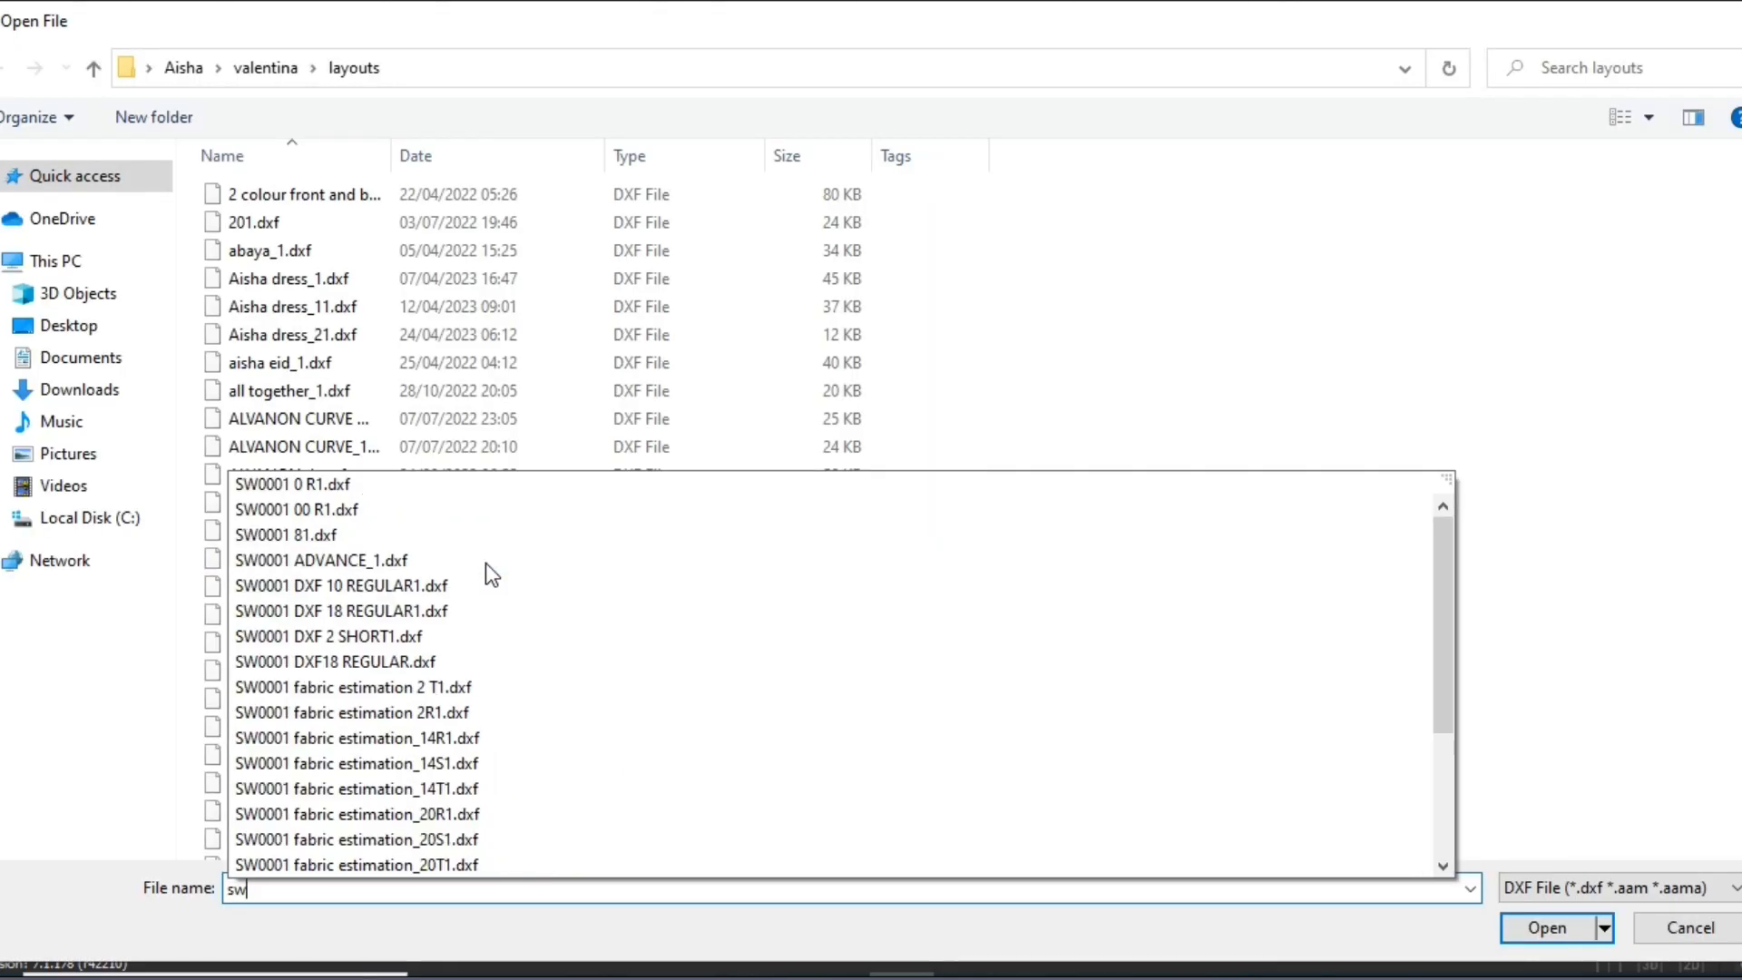
{"action": "key", "text": "Down"}
{"action": "key", "text": "Down"}
{"action": "key", "text": "Down"}
{"action": "key", "text": "Return"}
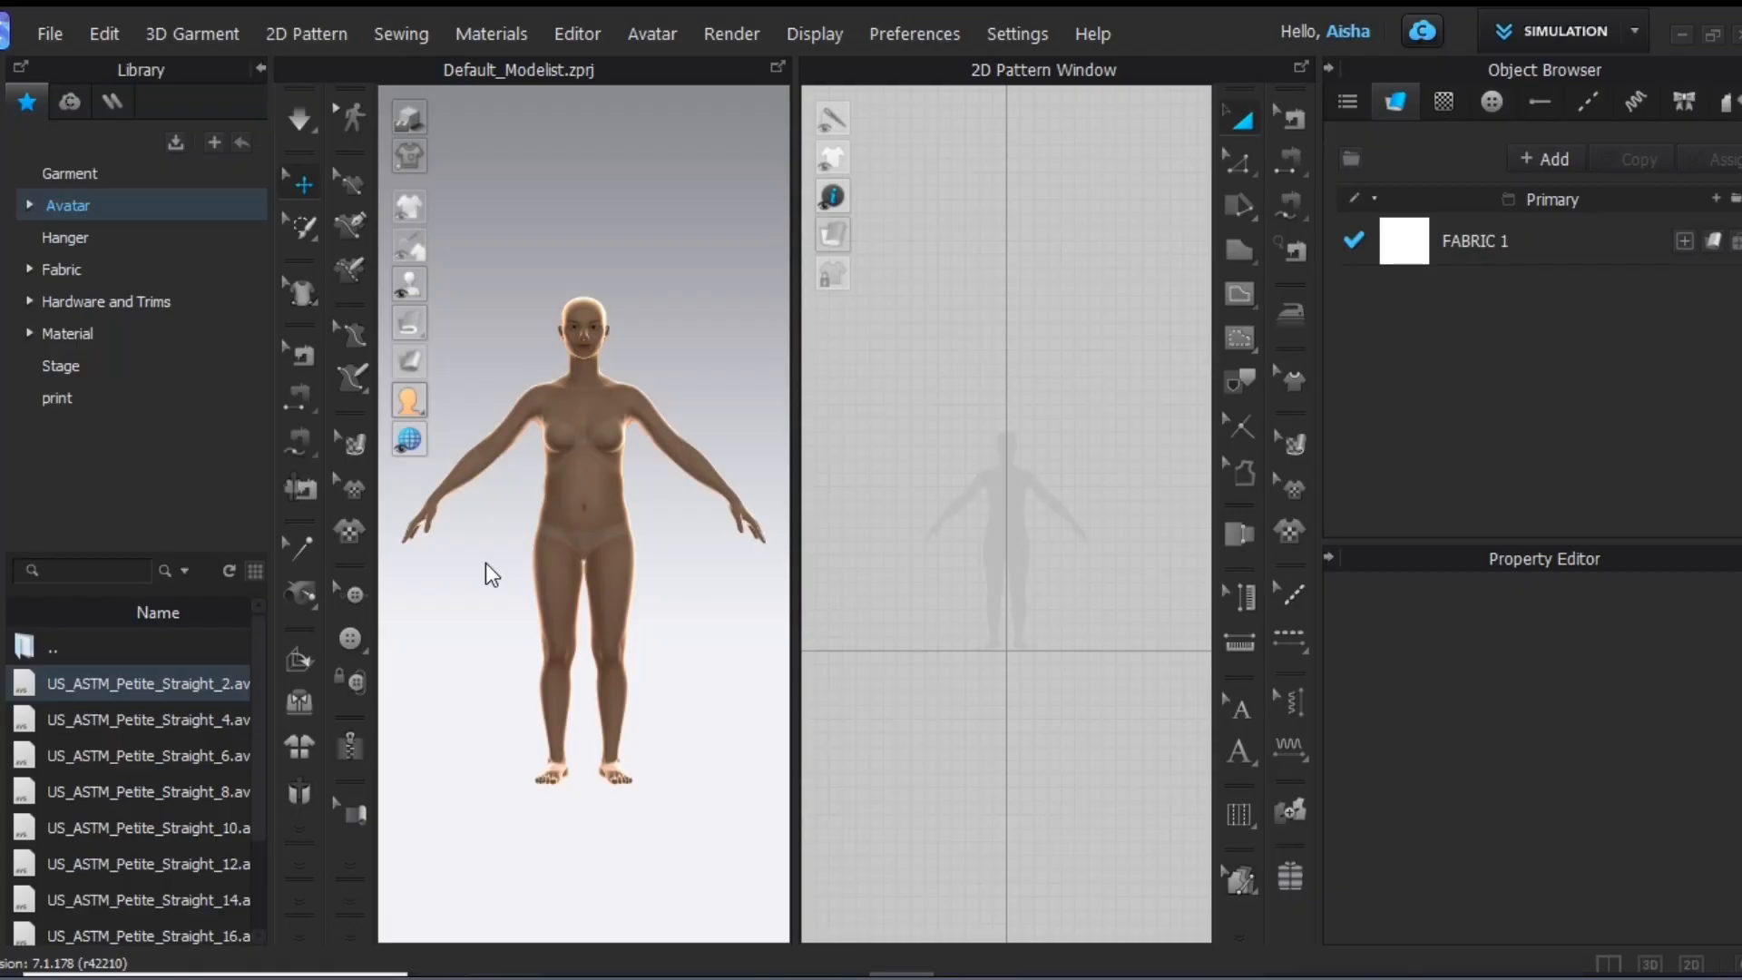
{"action": "left_click", "coordinate": [957, 819]}
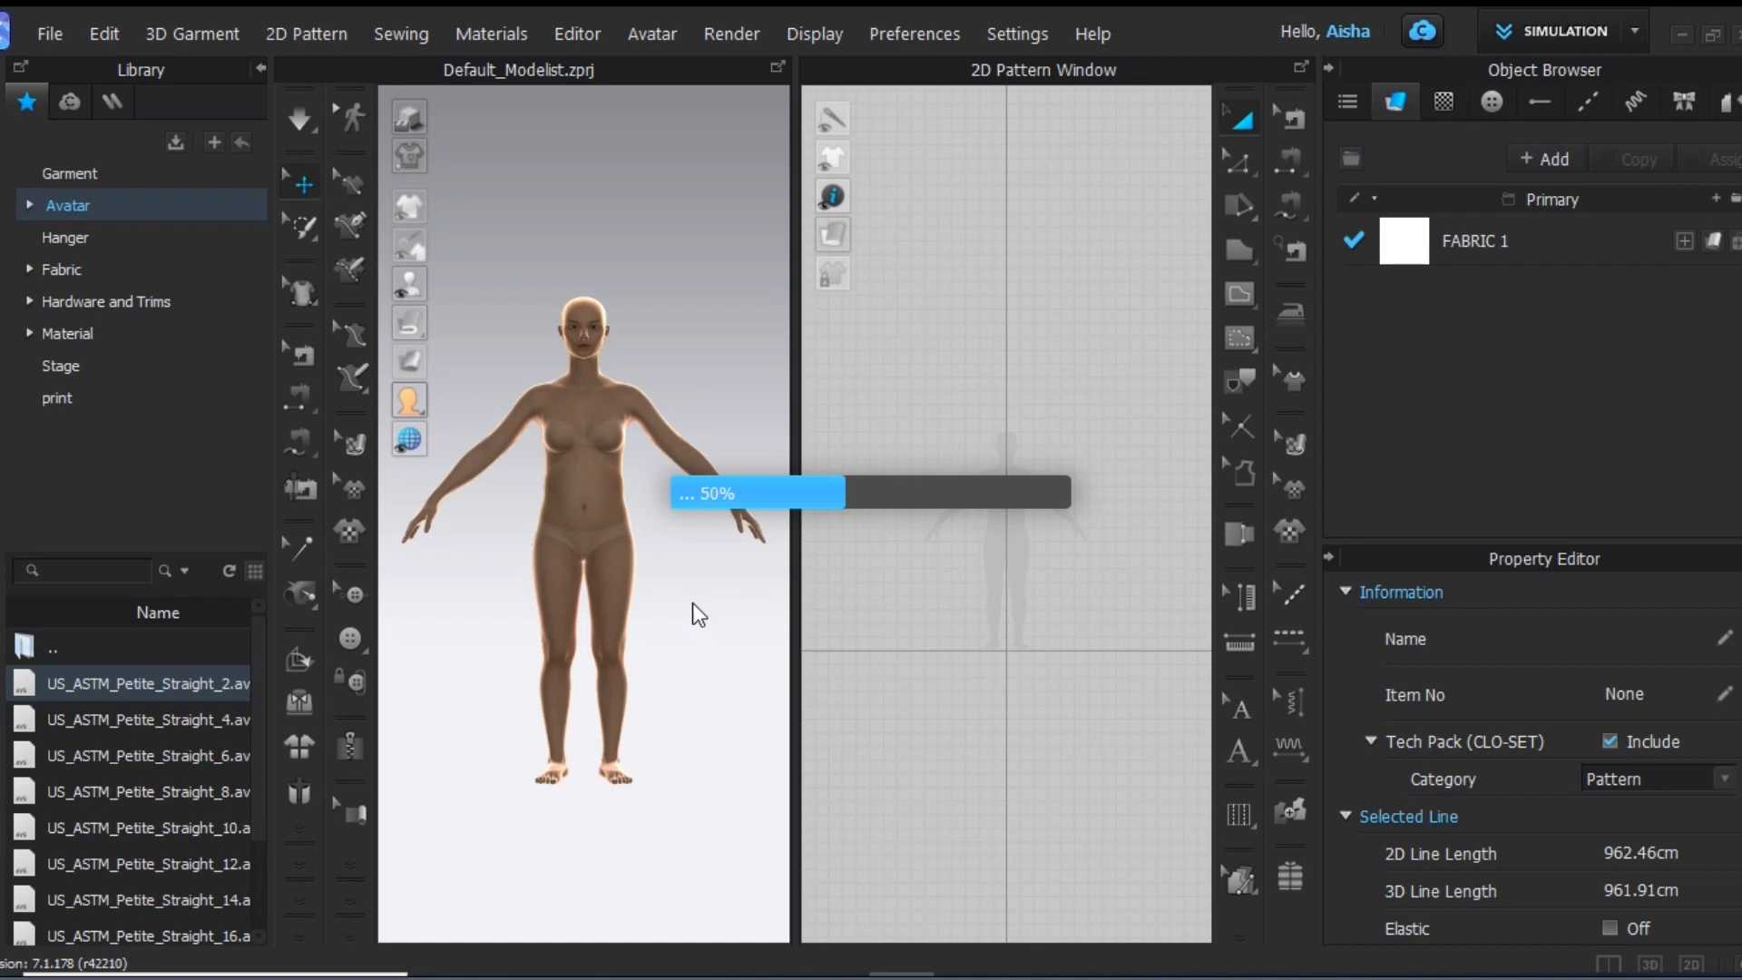
Delete the small curved pattern piece above the dress panels and enlarge the 2D Pattern Window
{"action": "left_click", "coordinate": [926, 179]}
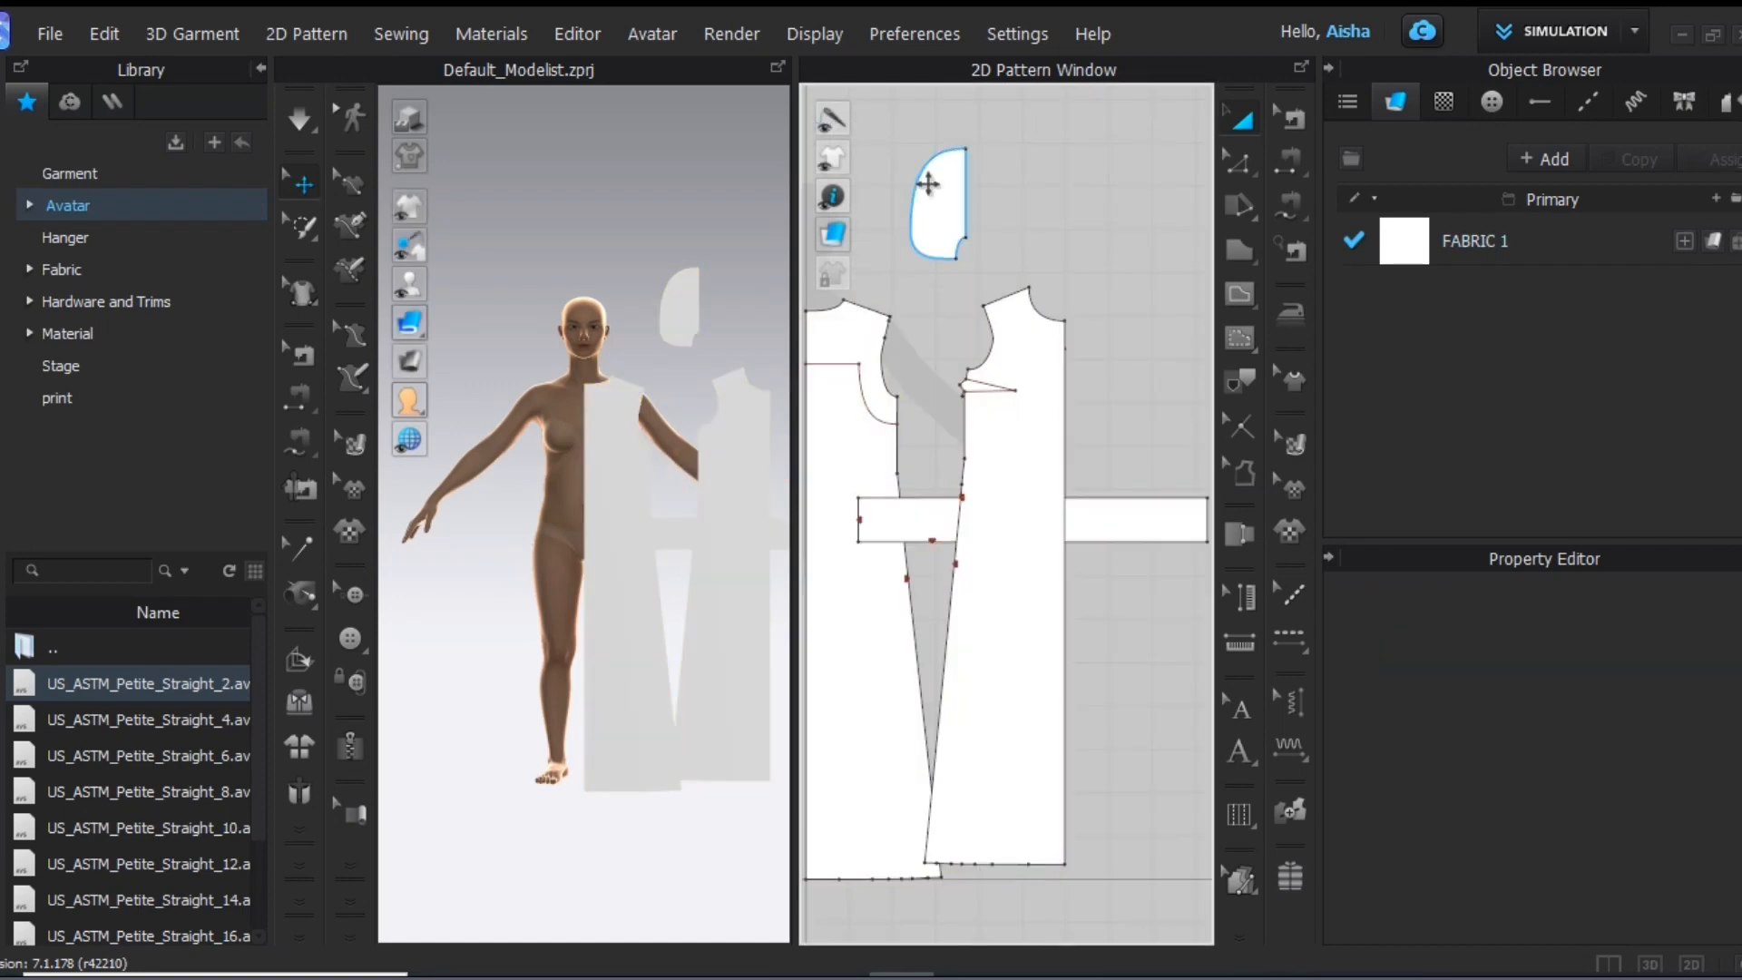
{"action": "key", "text": "Delete"}
{"action": "left_click", "coordinate": [1303, 71]}
{"action": "right_click", "coordinate": [1303, 751]}
{"action": "left_click", "coordinate": [1388, 454]}
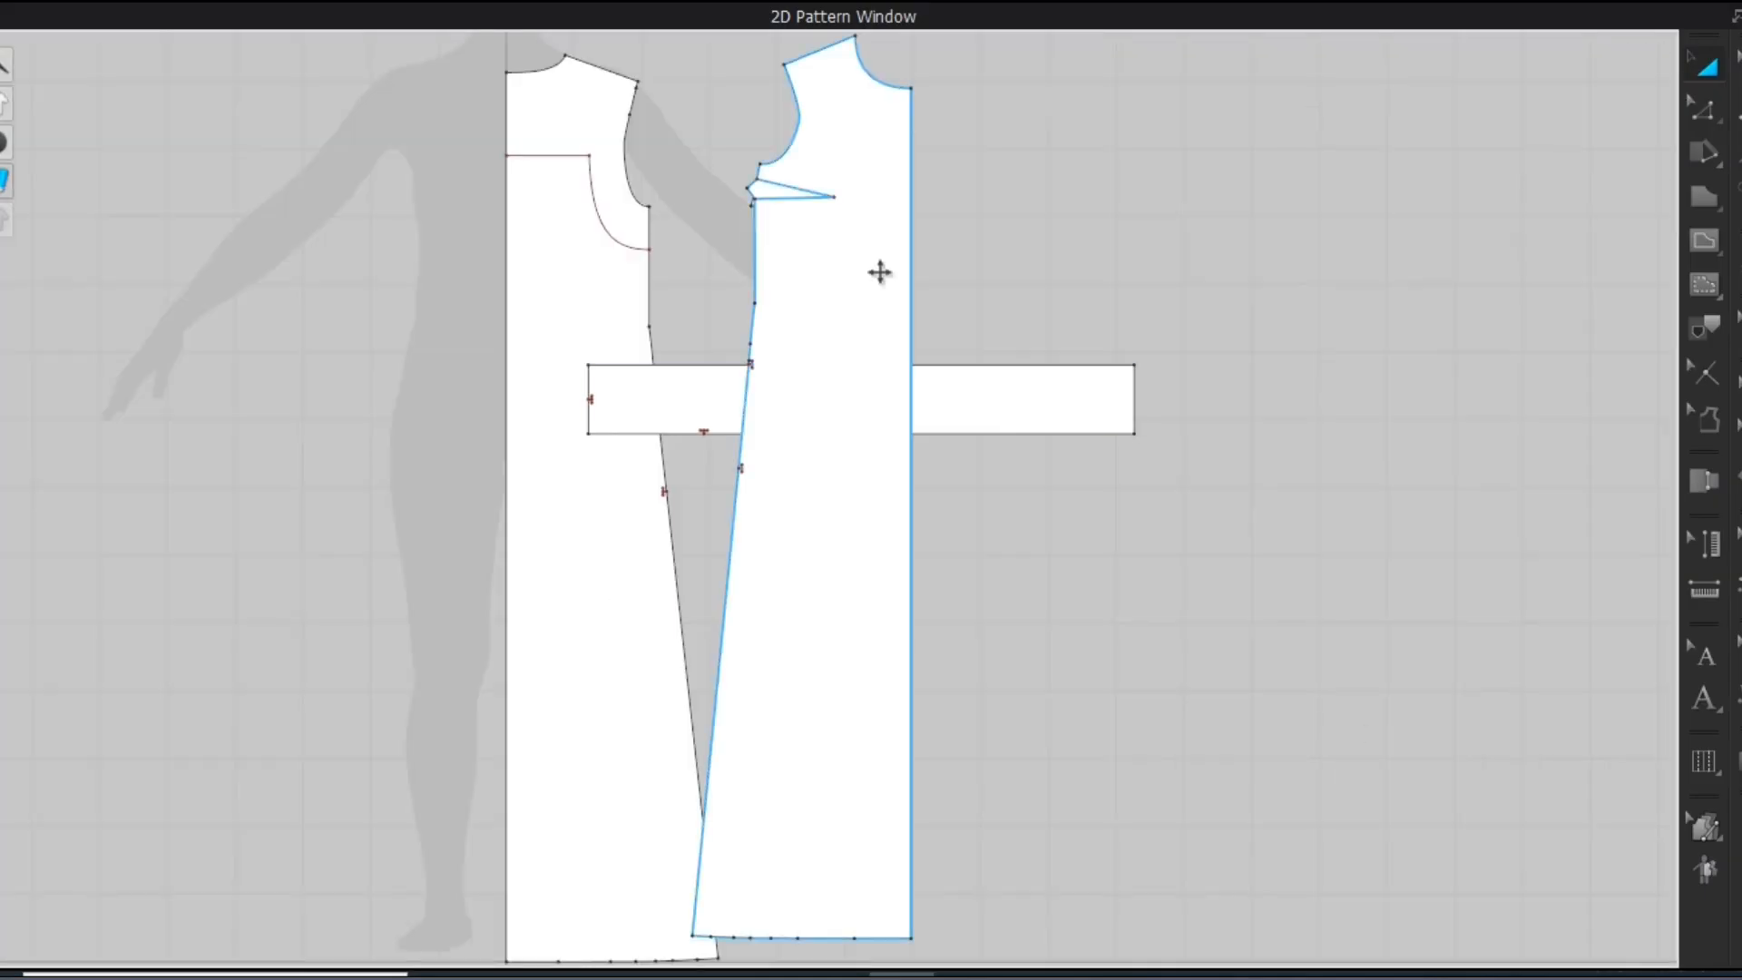
Spread the pieces apart by moving the rectangular strip above the dress panels and the front panel clear of the facing
{"action": "left_click_drag", "start_coordinate": [980, 399], "coordinate": [848, 41]}
{"action": "middle_click_drag", "start_coordinate": [989, 260], "coordinate": [982, 432]}
{"action": "left_click_drag", "start_coordinate": [830, 471], "coordinate": [1019, 506]}
{"action": "right_click", "coordinate": [684, 531]}
{"action": "left_click", "coordinate": [771, 240]}
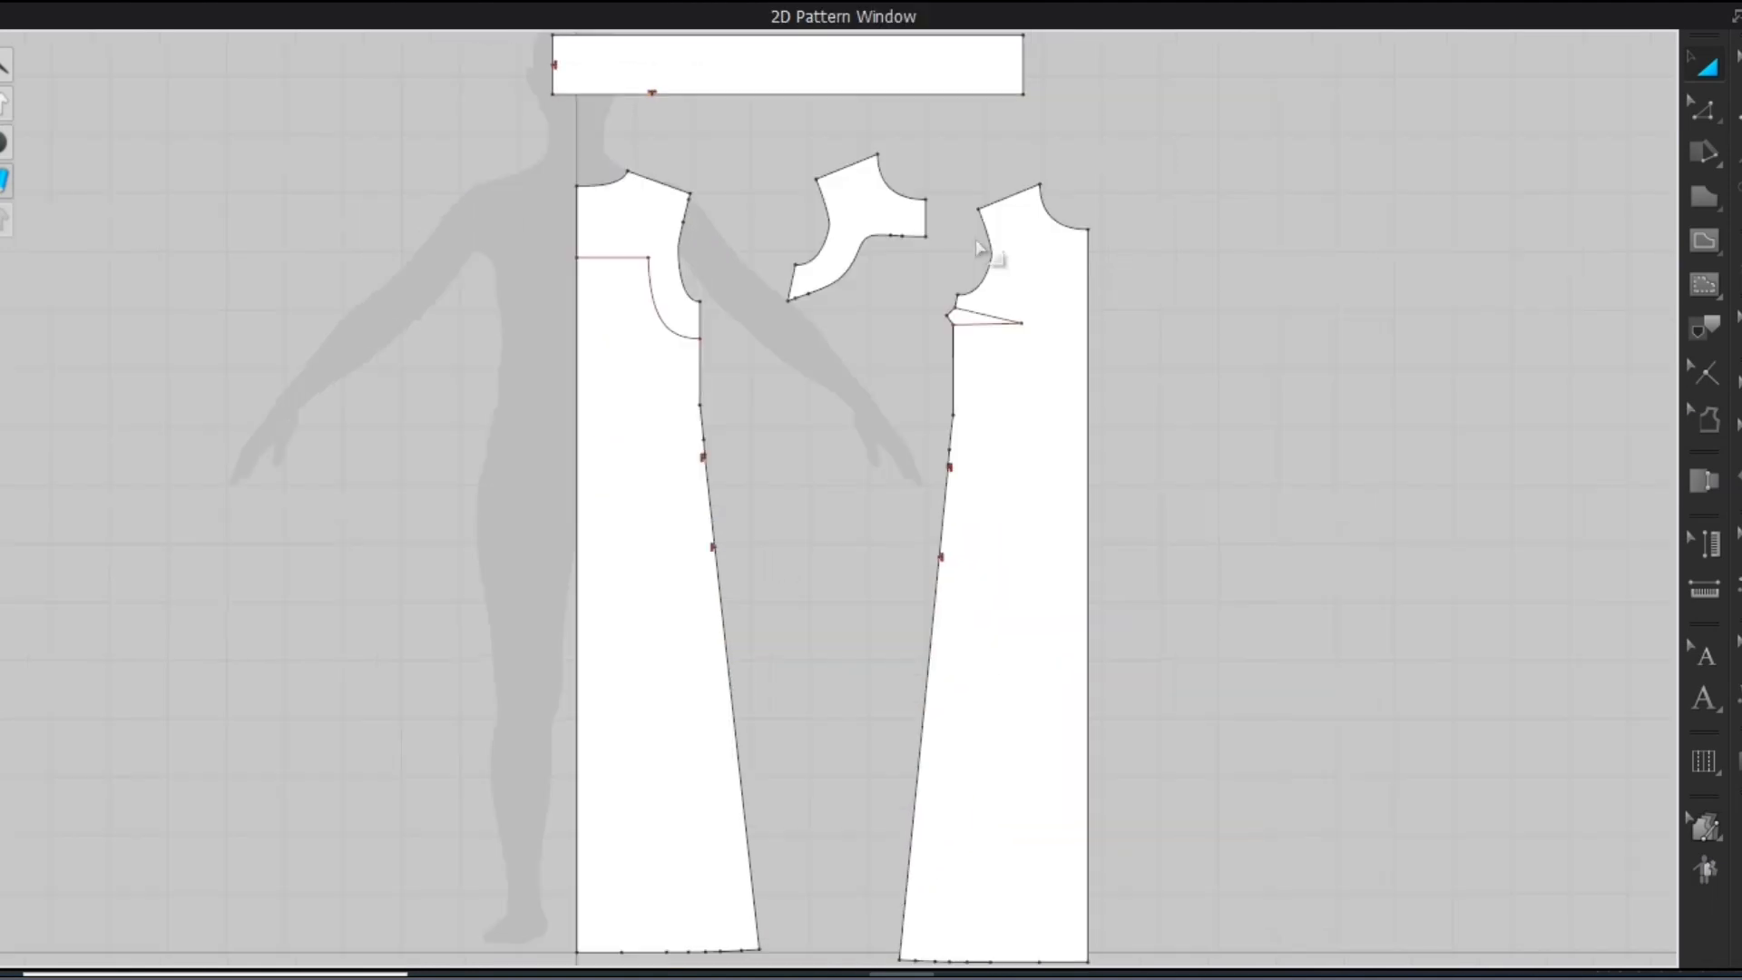
Cut out the side dart on the front panel and unfold the panel along its center front line
{"action": "right_click", "coordinate": [985, 319]}
{"action": "left_click", "coordinate": [1021, 370]}
{"action": "left_click", "coordinate": [944, 312]}
{"action": "right_click", "coordinate": [1104, 397]}
{"action": "left_click", "coordinate": [1179, 795]}
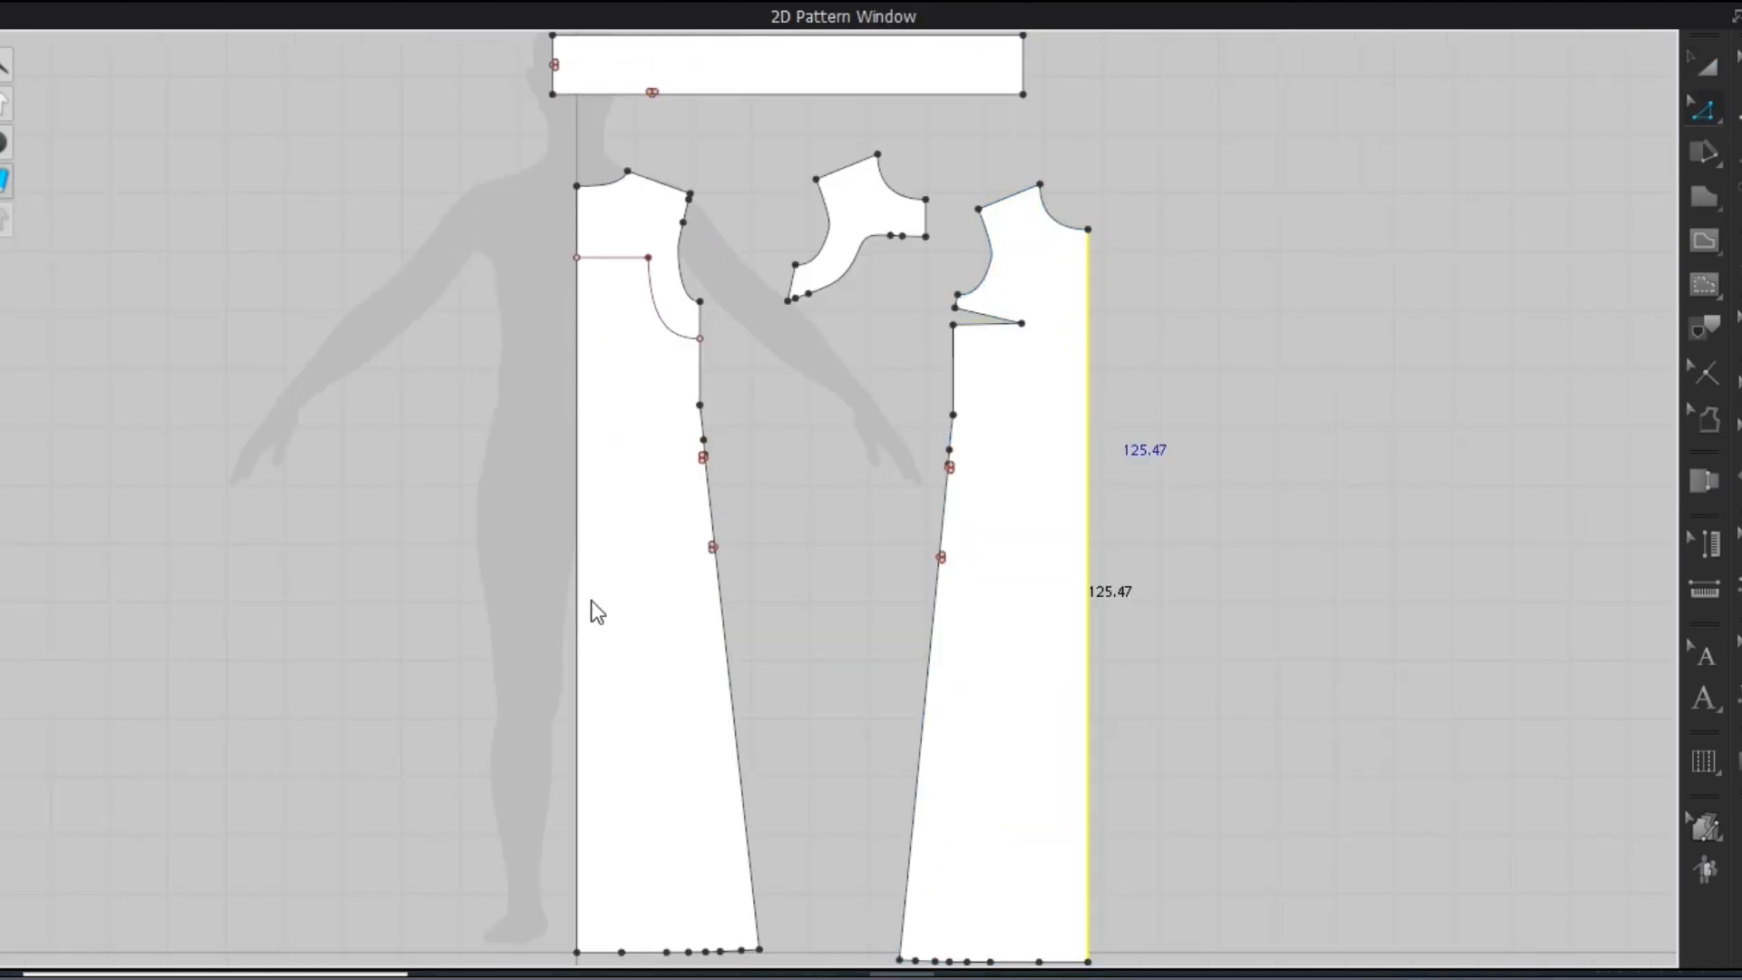
Create a mirrored copy of the back panel and place it about 48.5 cm to the left of the original
{"action": "key", "text": "a"}
{"action": "left_click", "coordinate": [613, 348]}
{"action": "right_click", "coordinate": [613, 348]}
{"action": "left_click", "coordinate": [675, 336]}
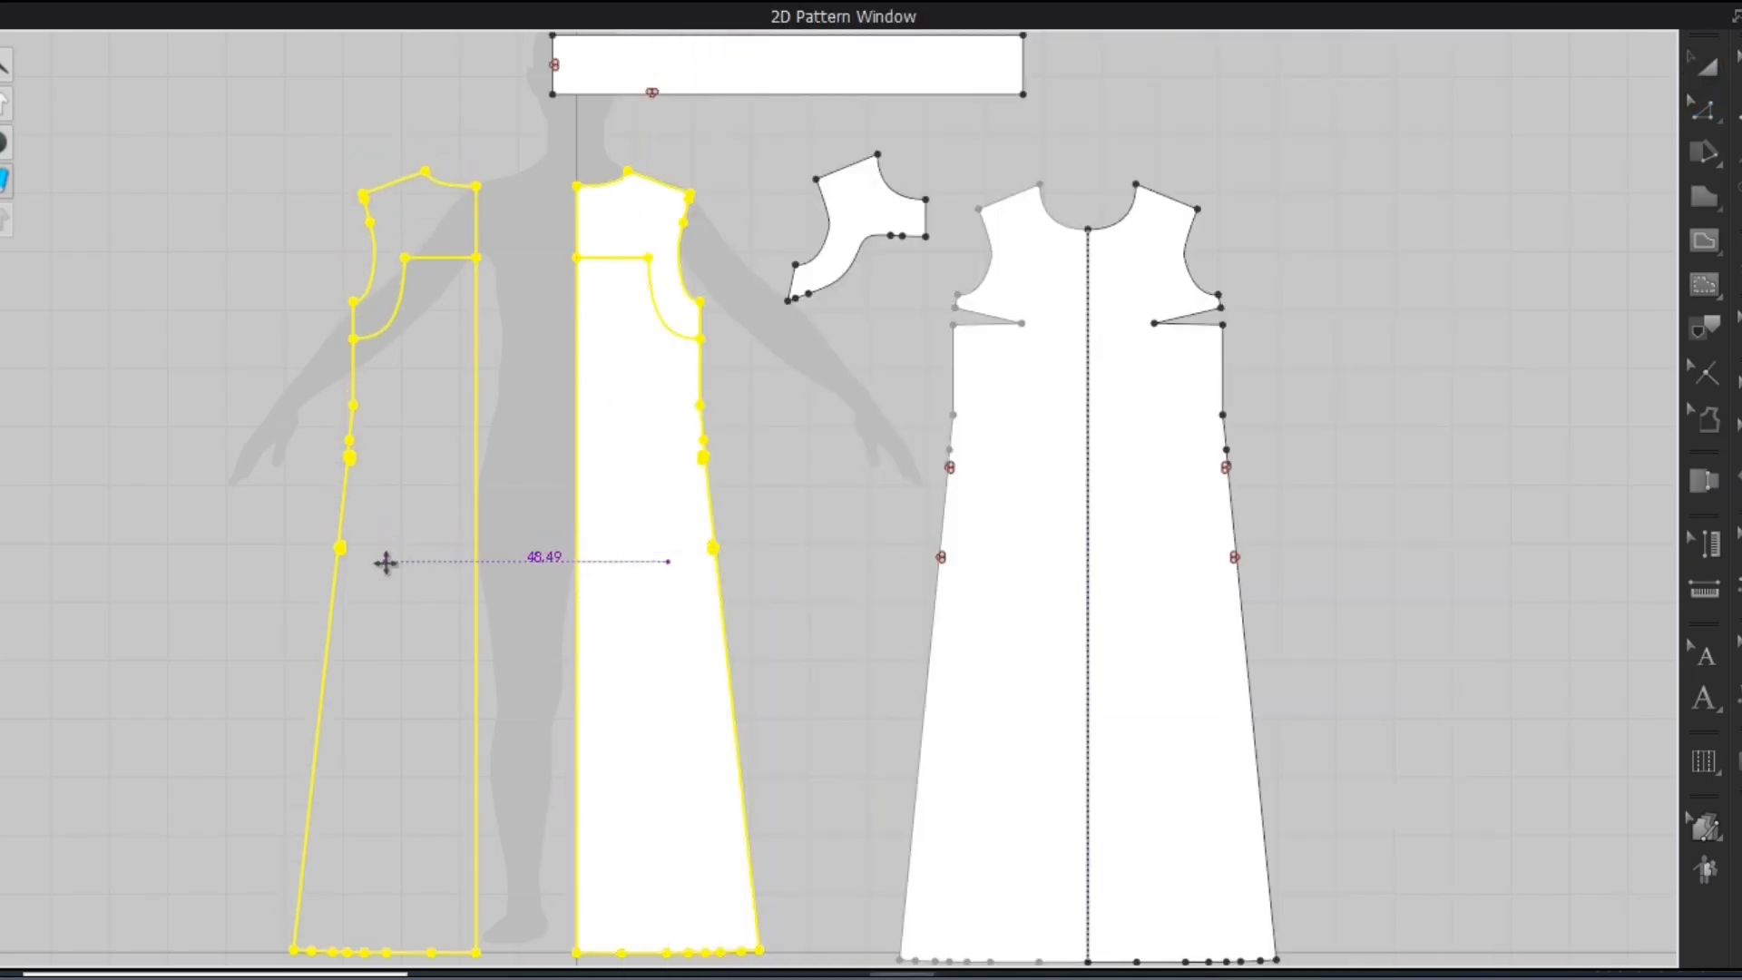
{"action": "left_click", "coordinate": [389, 563]}
Restore the 2D Pattern Window to its normal size and enlarge the 3D garment window
{"action": "left_click", "coordinate": [1735, 16]}
{"action": "left_click", "coordinate": [778, 68]}
{"action": "right_click", "coordinate": [509, 667]}
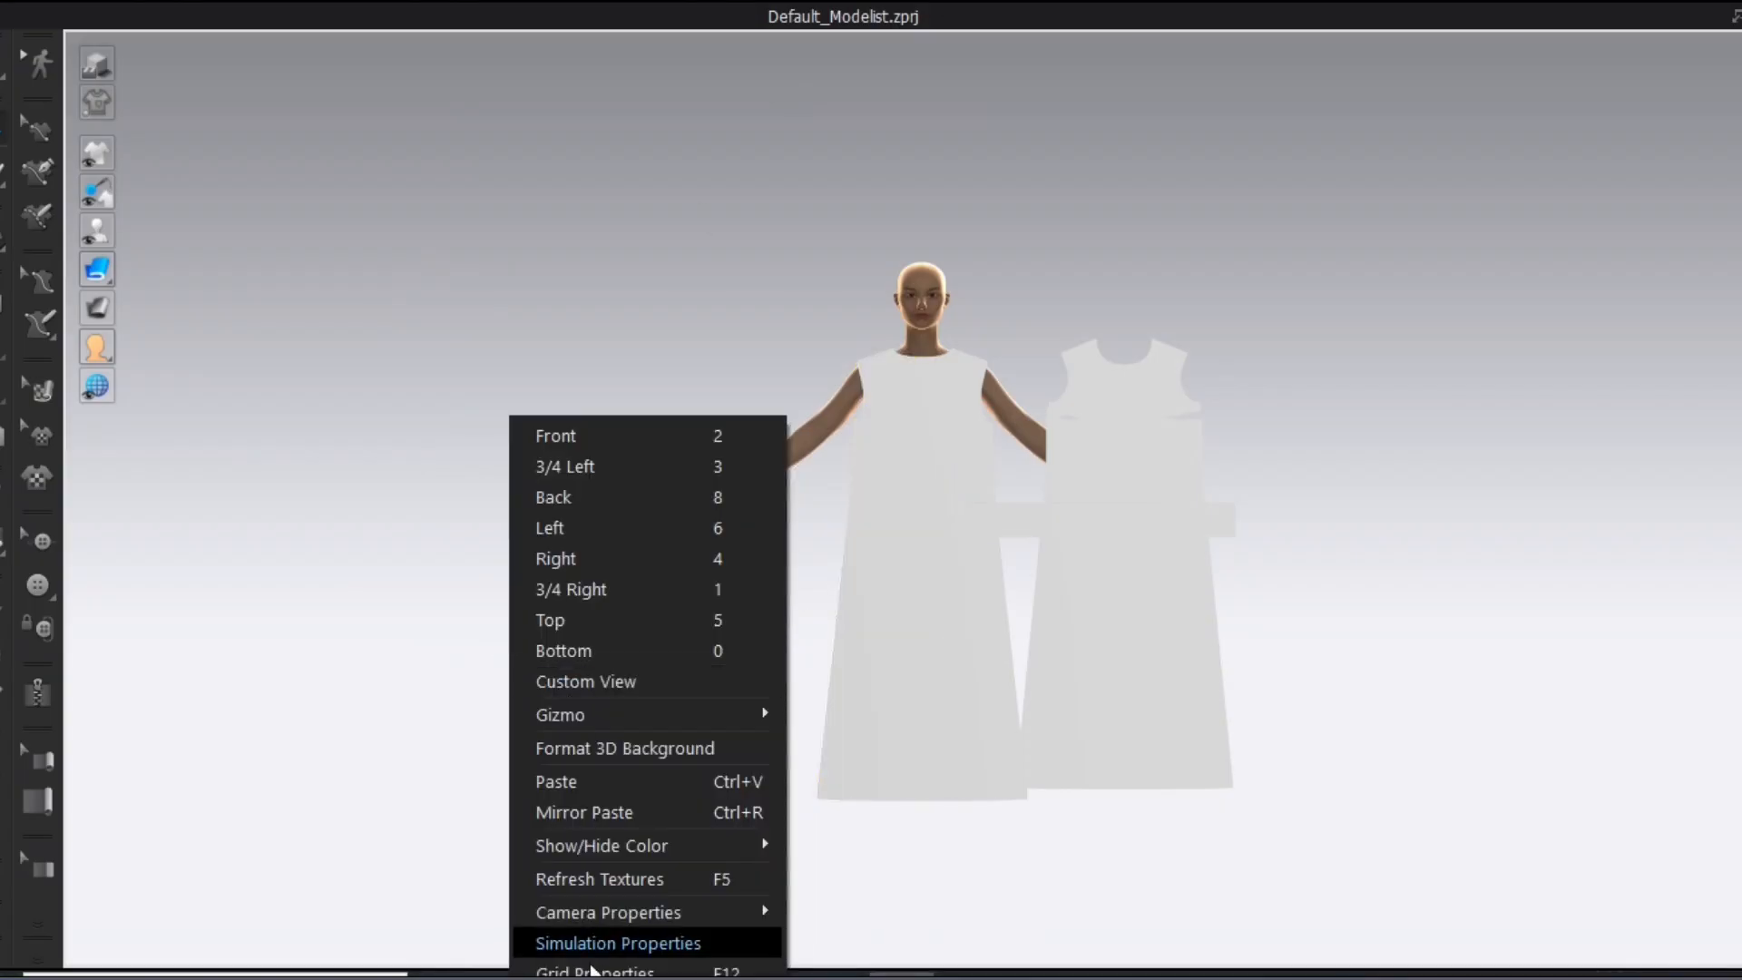
{"action": "left_click", "coordinate": [594, 977]}
Display the avatar's arrangement points and wrap the back panels behind the body using a hip-level point at the back
{"action": "left_click", "coordinate": [790, 515]}
{"action": "right_click_drag", "start_coordinate": [572, 616], "coordinate": [346, 513]}
{"action": "mouse_move", "coordinate": [97, 231]}
{"action": "left_click", "coordinate": [172, 231]}
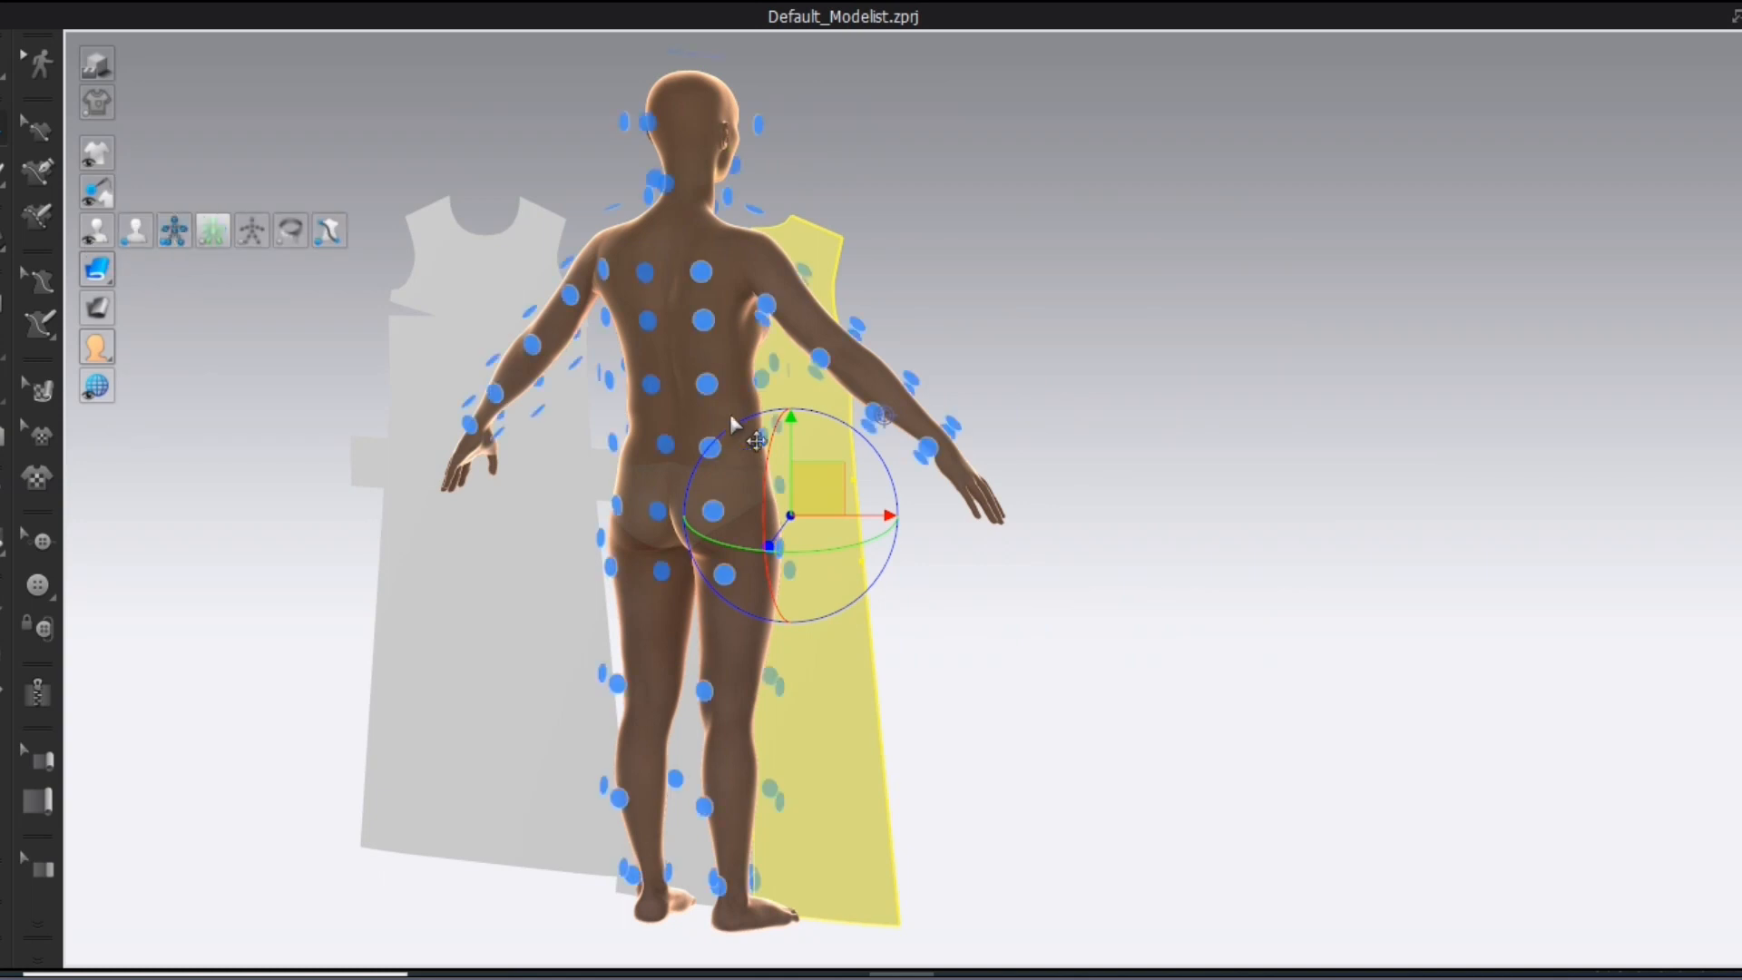
{"action": "left_click", "coordinate": [611, 568]}
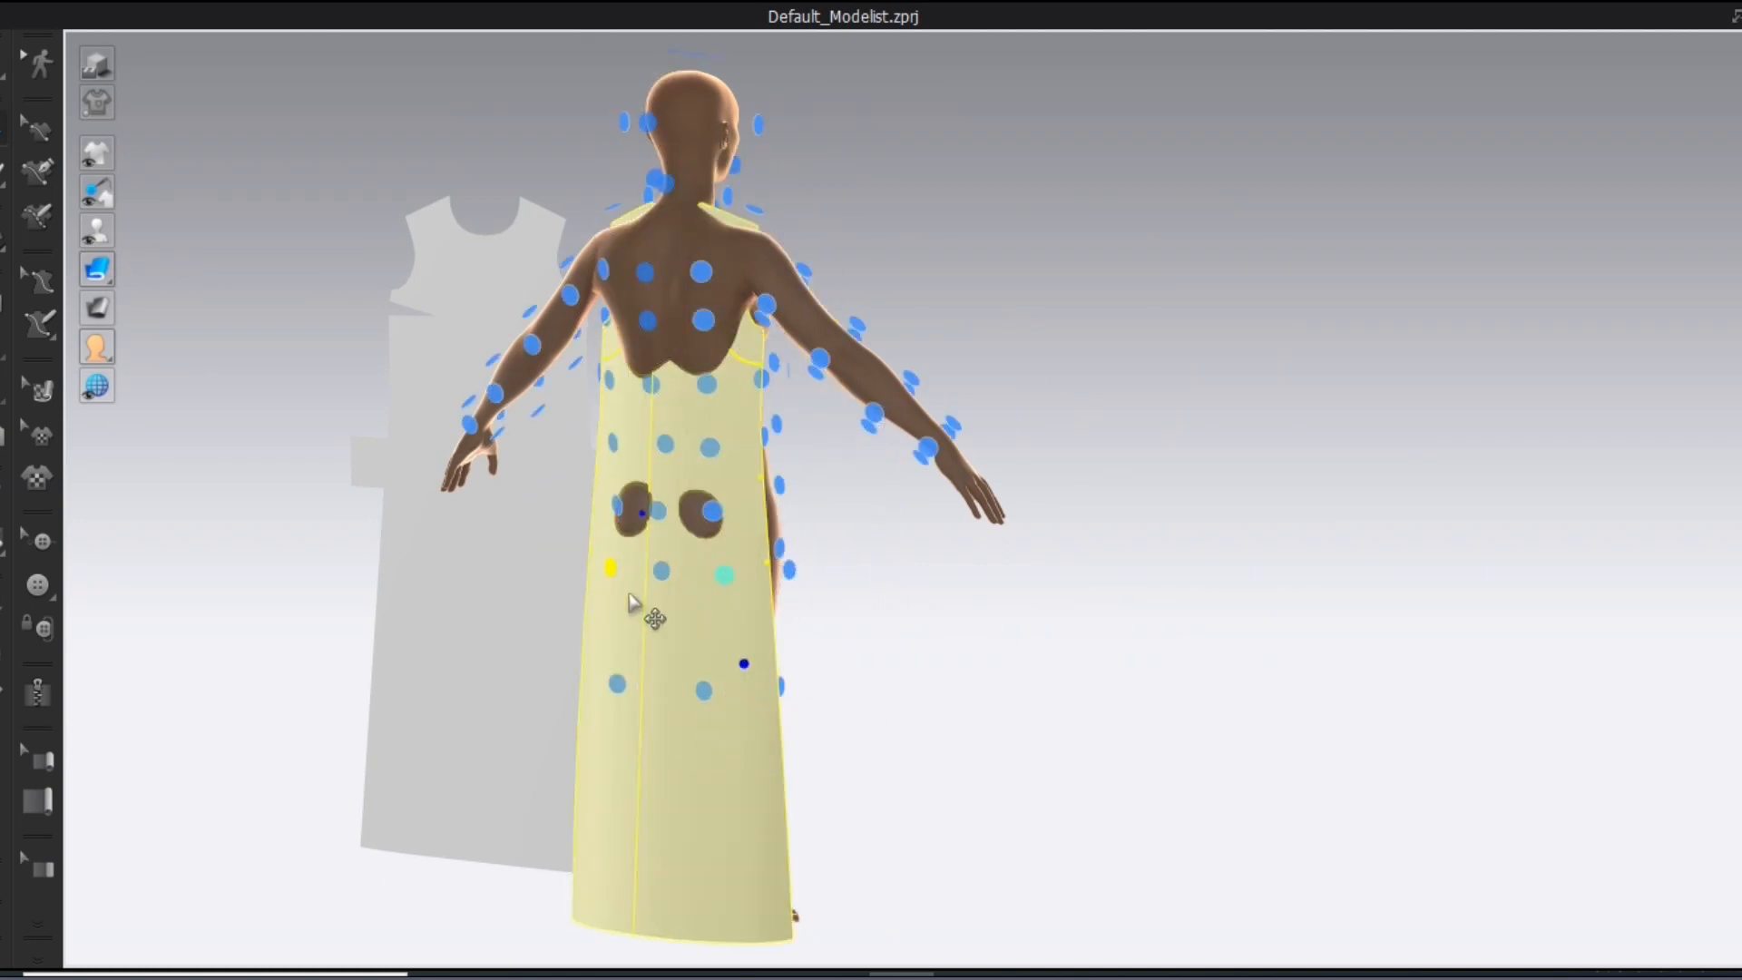
{"action": "right_click", "coordinate": [633, 601]}
{"action": "left_click", "coordinate": [633, 595]}
{"action": "right_click_drag", "start_coordinate": [642, 610], "coordinate": [524, 691]}
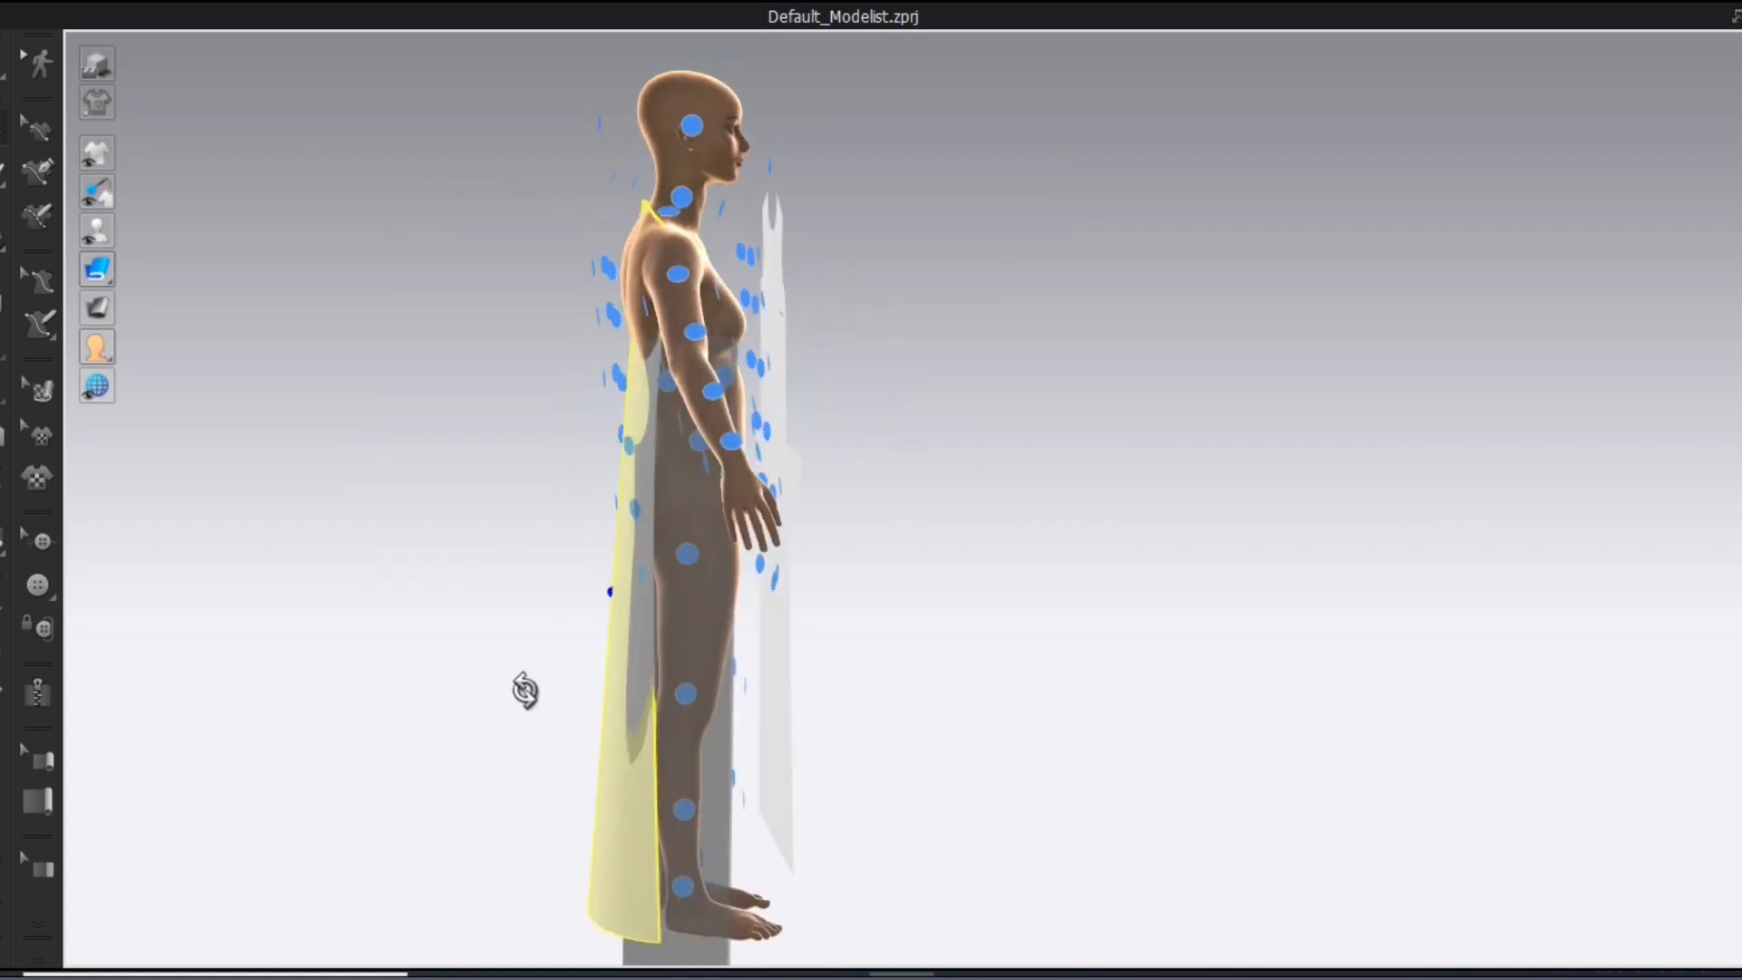
Arrange the front panel on the center front hip point and raise it to shoulder height on the avatar
{"action": "right_click_drag", "start_coordinate": [610, 657], "coordinate": [1014, 585]}
{"action": "left_click", "coordinate": [1018, 579]}
{"action": "left_click", "coordinate": [707, 596]}
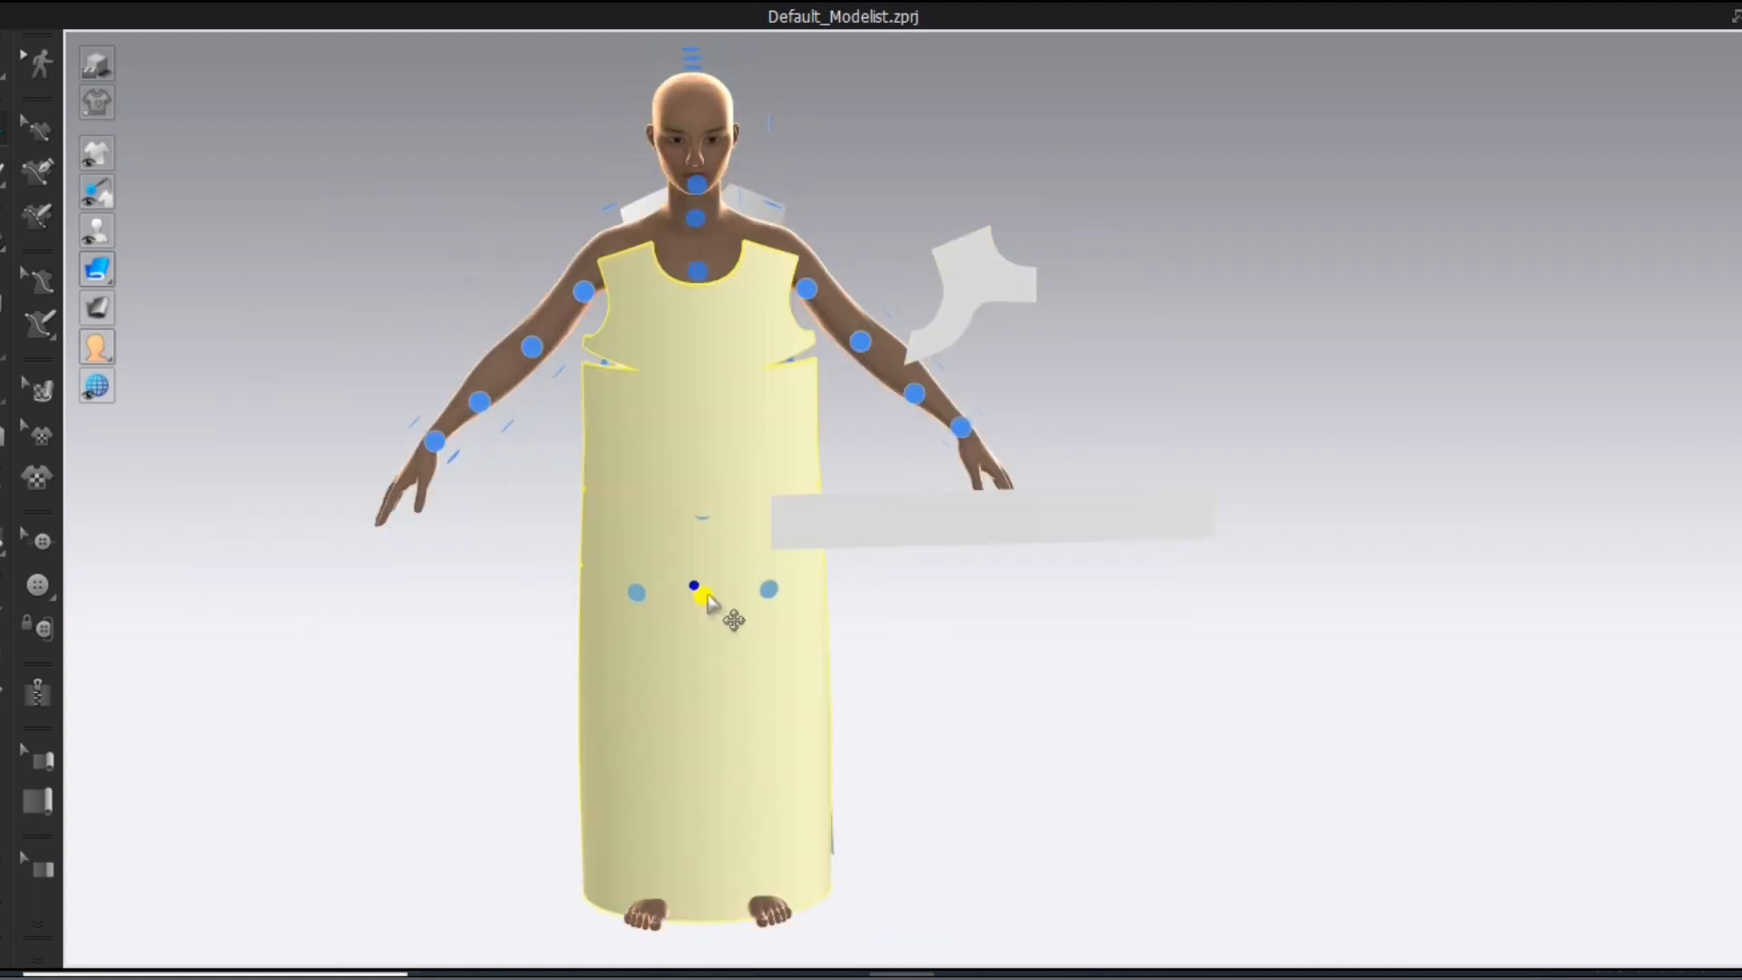
{"action": "left_click", "coordinate": [783, 523]}
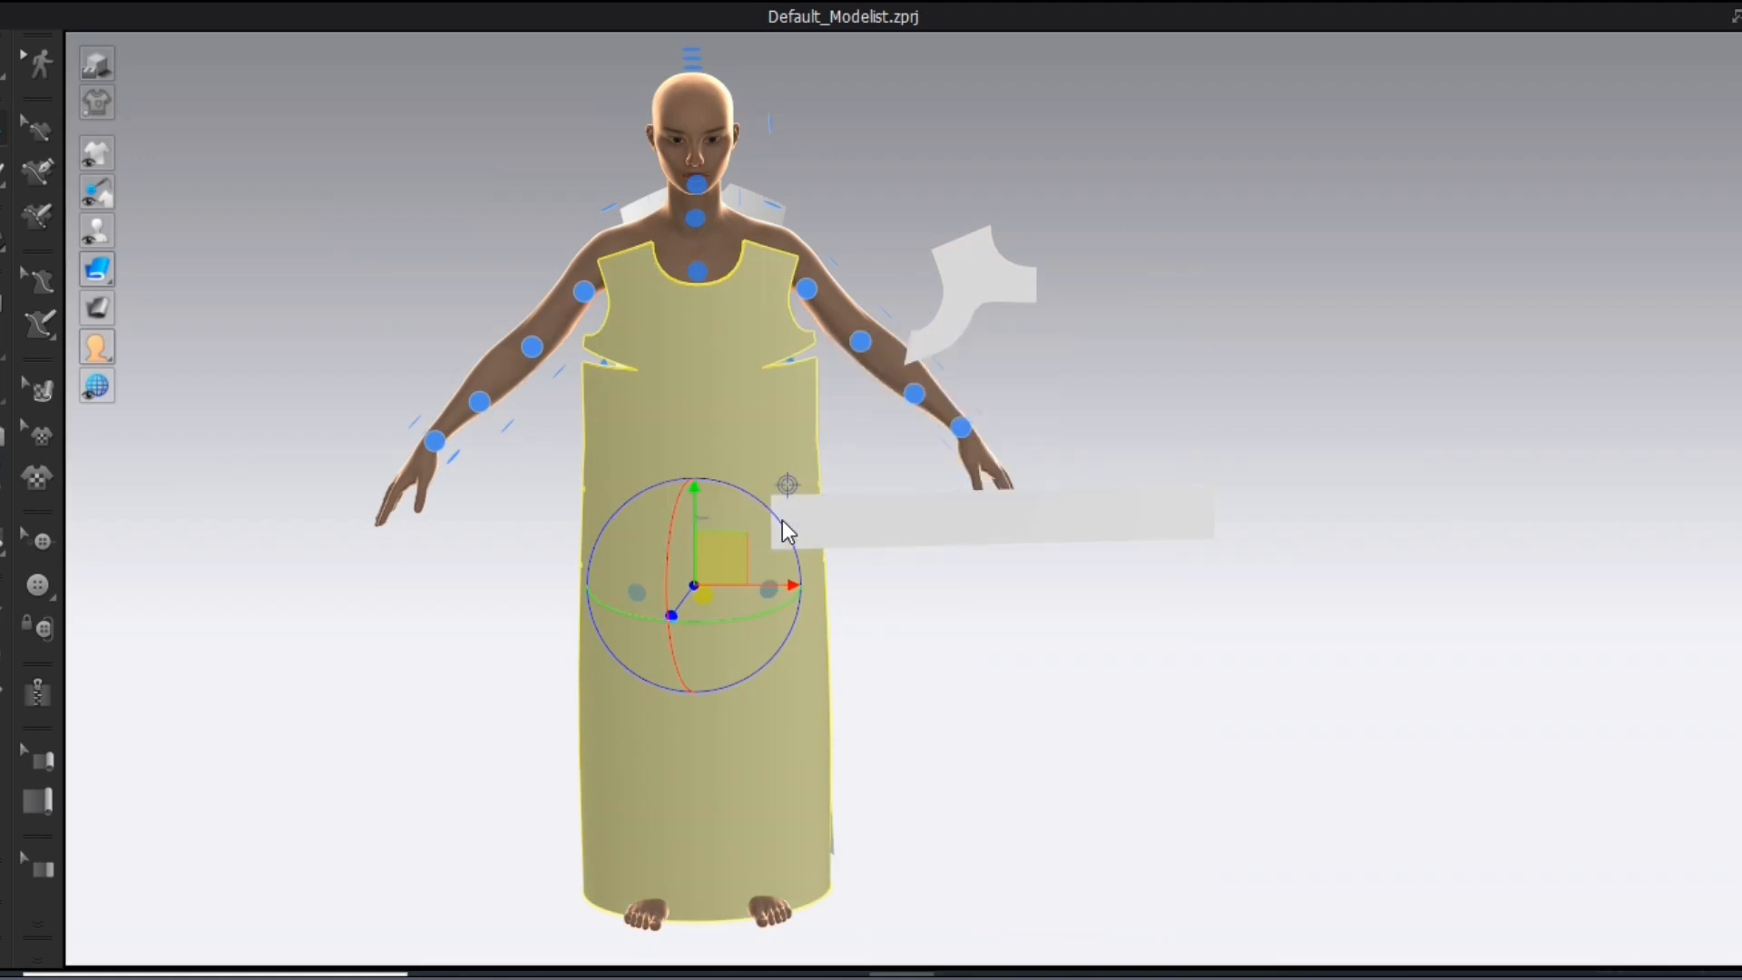
{"action": "left_click", "coordinate": [704, 423]}
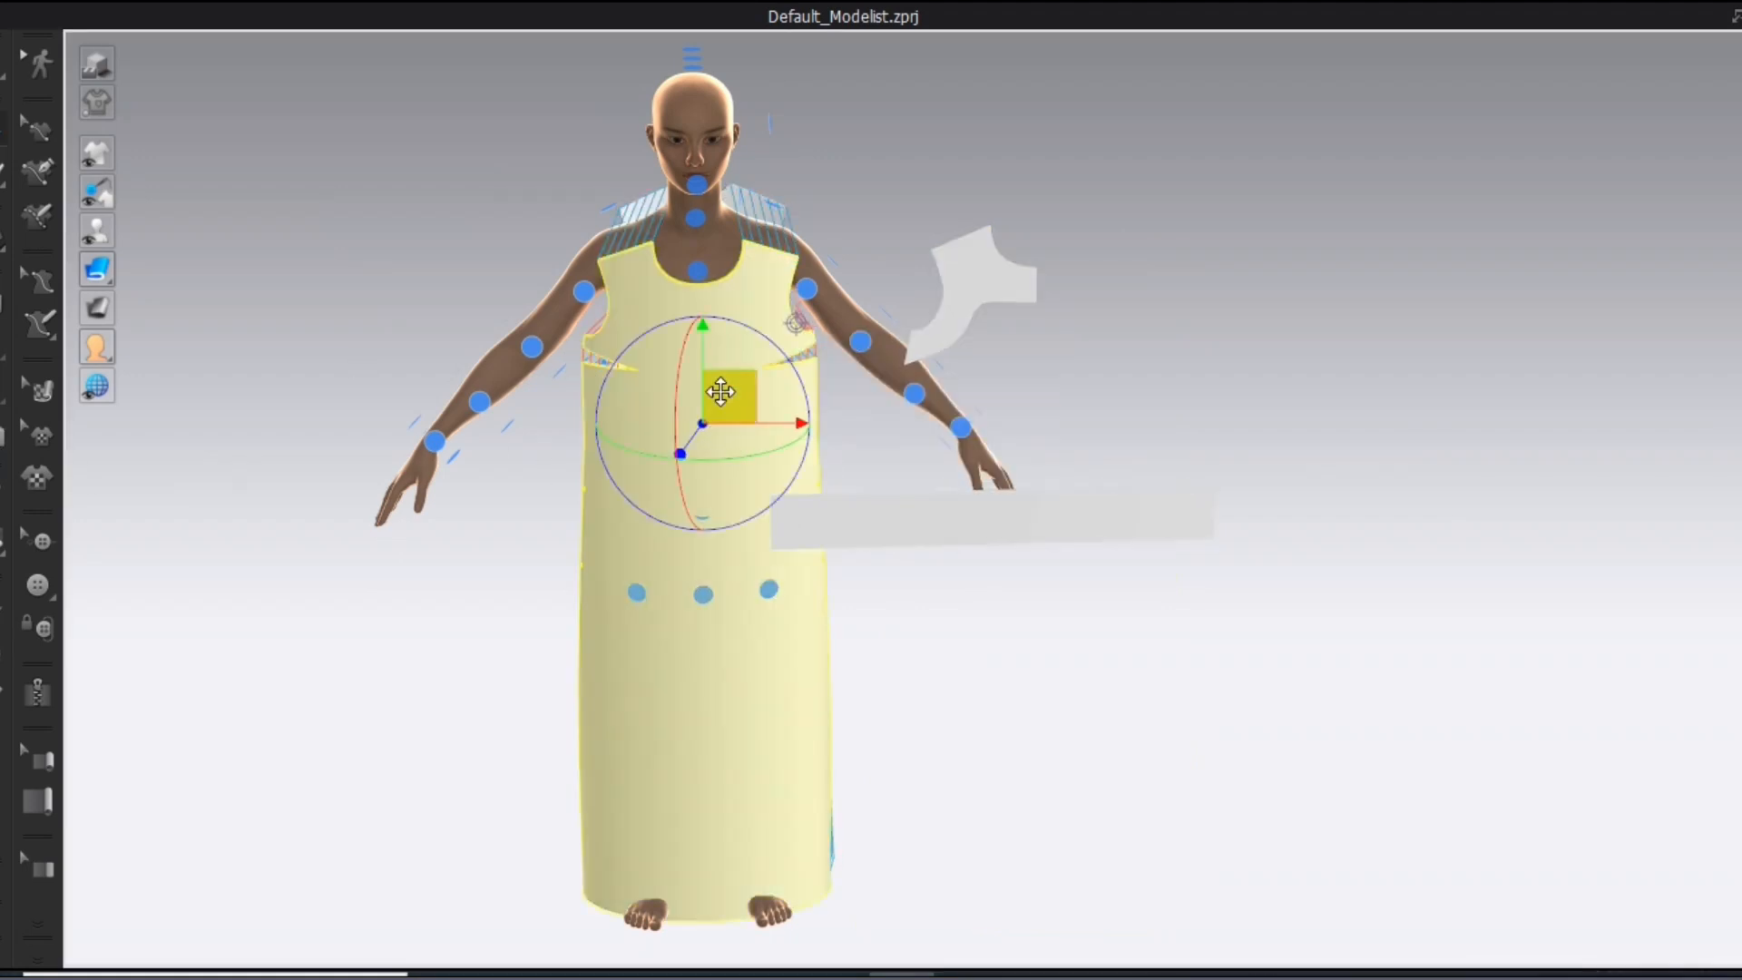
{"action": "left_click_drag", "start_coordinate": [721, 392], "coordinate": [712, 351]}
Move the rectangular strip away from the avatar and deactivate both the strip and the facing
{"action": "left_click", "coordinate": [964, 523]}
{"action": "left_click_drag", "start_coordinate": [991, 495], "coordinate": [1330, 325]}
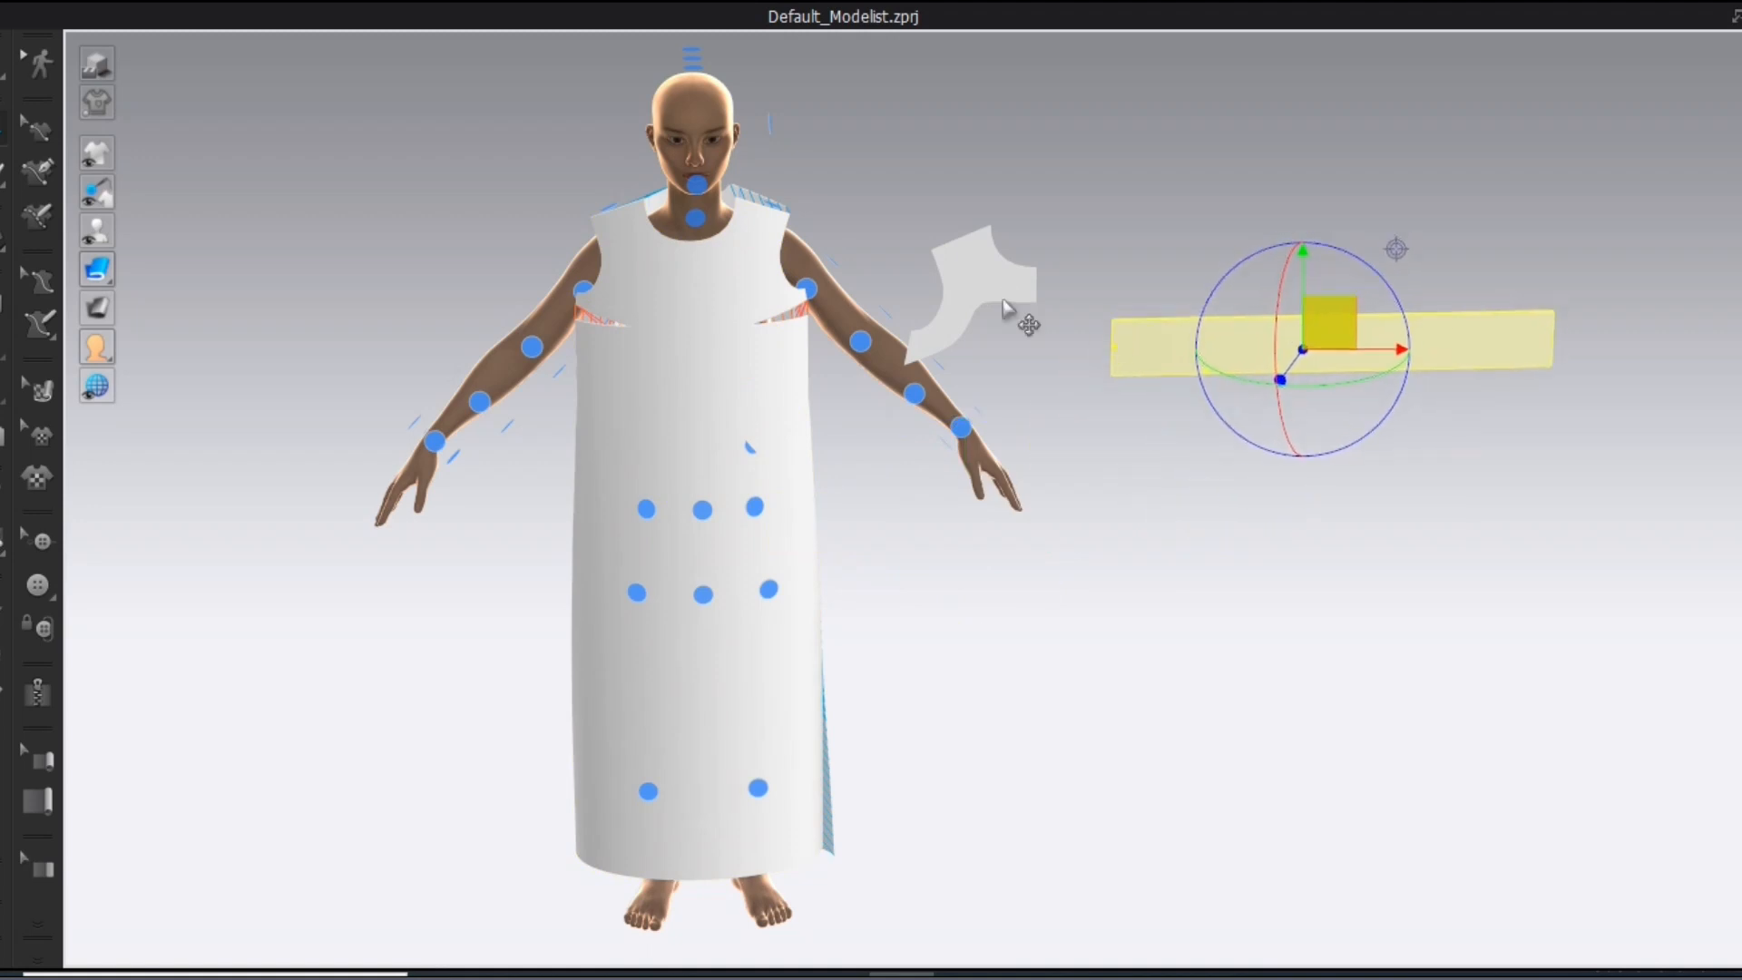
{"action": "left_click", "coordinate": [1002, 299], "text": "shift"}
{"action": "right_click", "coordinate": [1189, 246]}
{"action": "left_click", "coordinate": [1254, 202]}
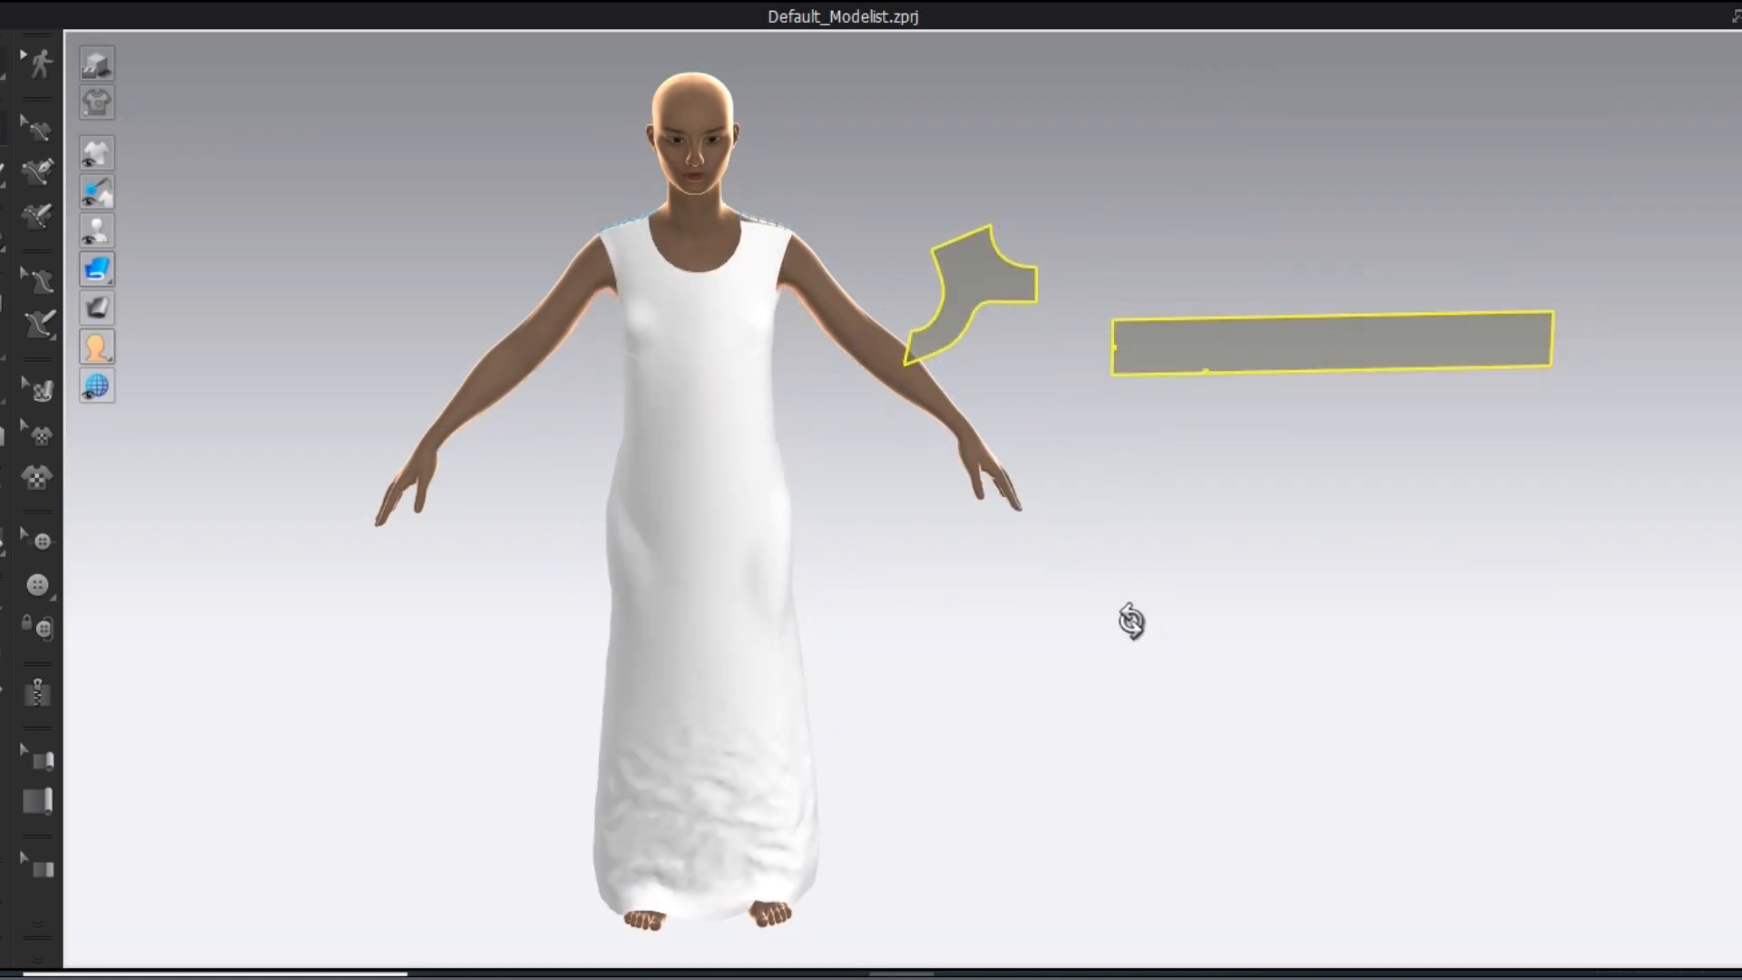
Examine the simulated dress on the avatar from several angles
{"action": "right_click", "coordinate": [1128, 614]}
{"action": "left_click", "coordinate": [1158, 600]}
{"action": "right_click_drag", "start_coordinate": [989, 638], "coordinate": [1123, 766]}
{"action": "right_click_drag", "start_coordinate": [1266, 614], "coordinate": [610, 614]}
{"action": "right_click", "coordinate": [602, 614]}
{"action": "left_click", "coordinate": [635, 435]}
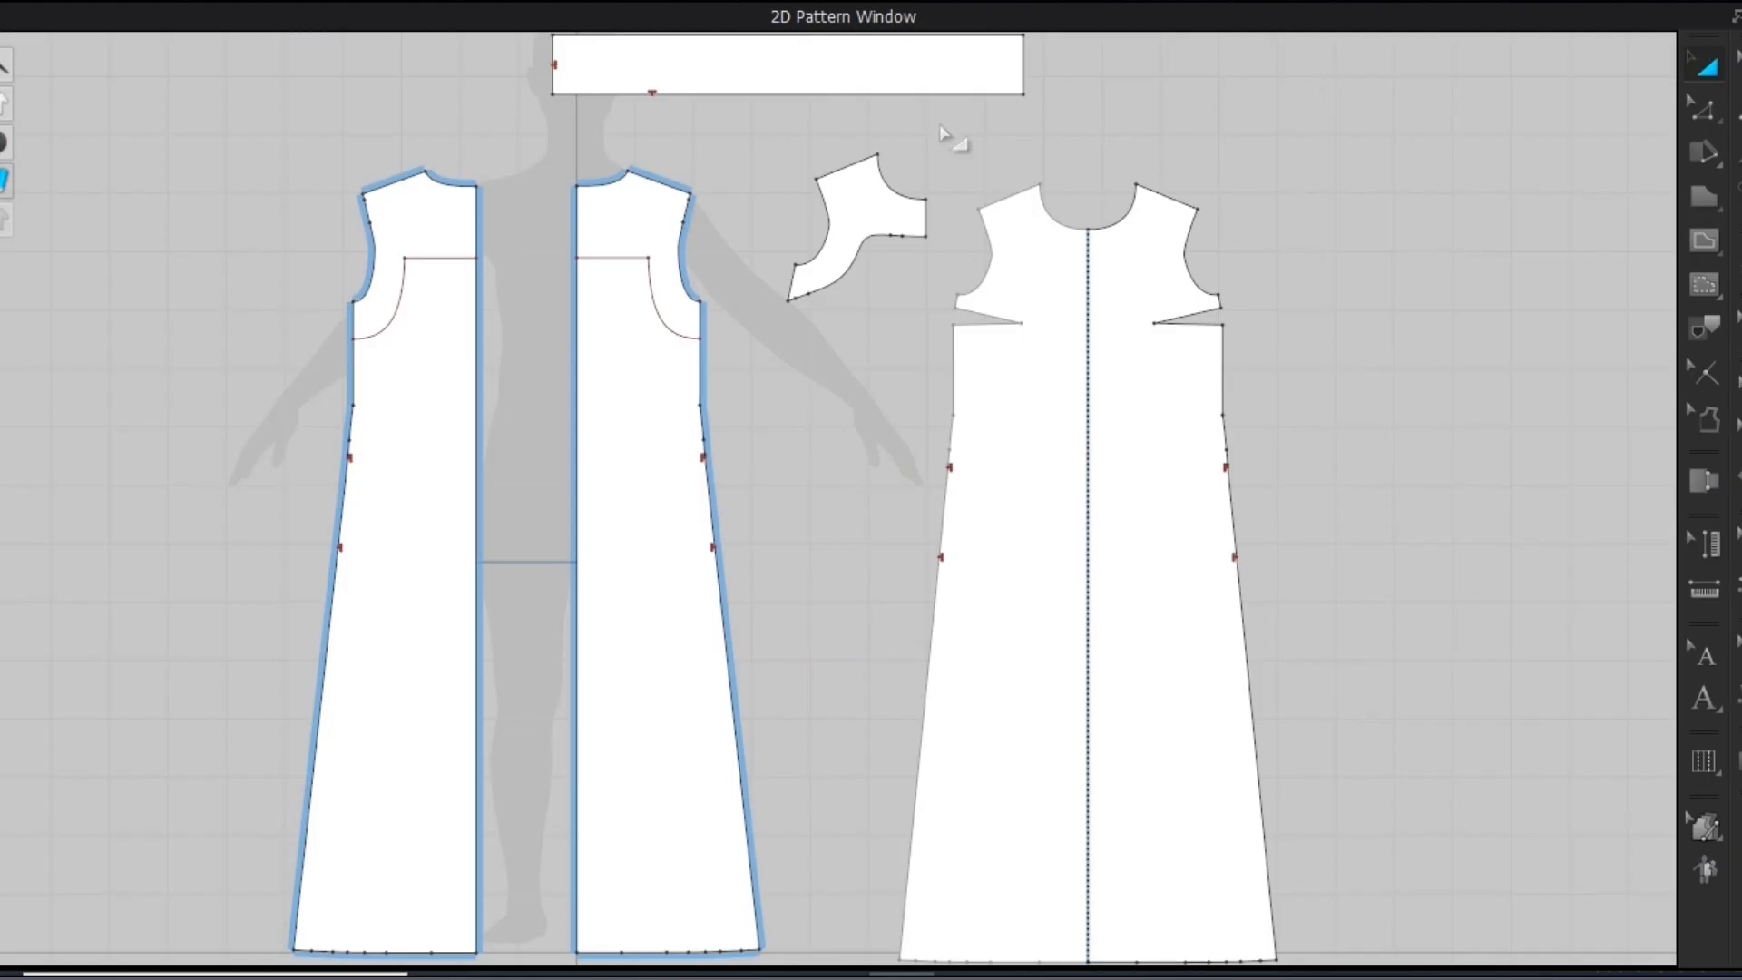
Delete the crossbar of the notch on the strip's lower edge and extend the remaining line across the strip's full height
{"action": "left_click", "coordinate": [652, 93]}
{"action": "key", "text": "f"}
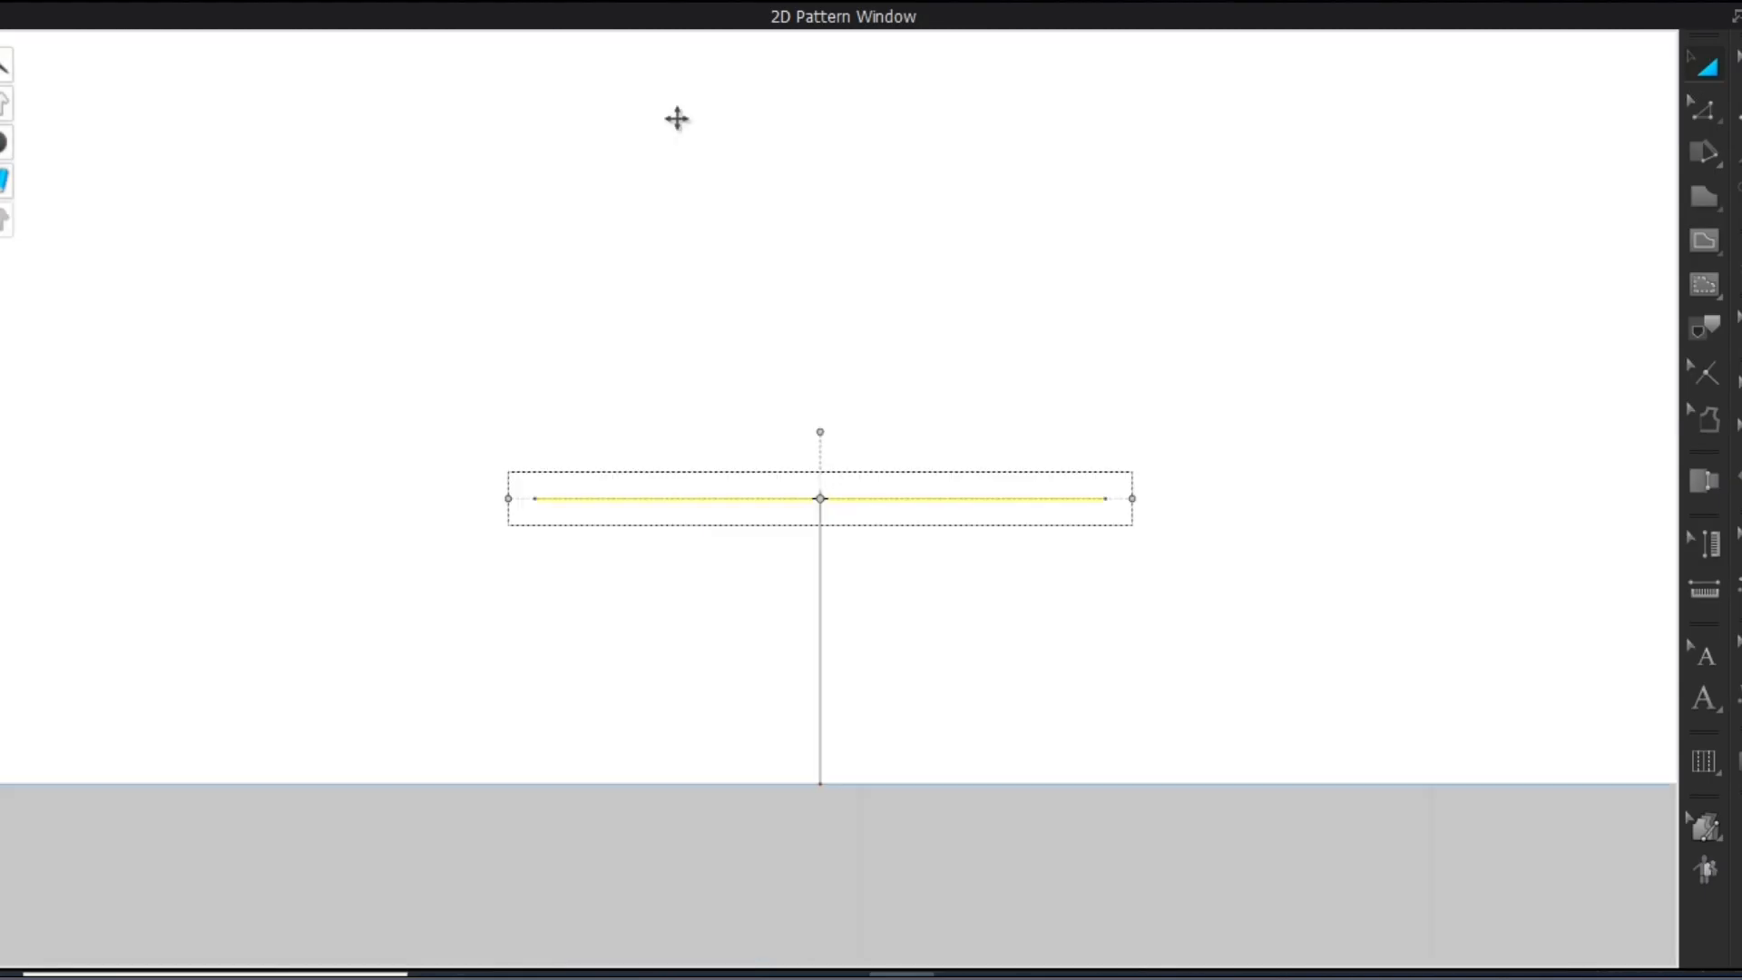
{"action": "key", "text": "Delete"}
{"action": "key", "text": "z"}
{"action": "right_click", "coordinate": [832, 622]}
{"action": "right_click", "coordinate": [822, 623]}
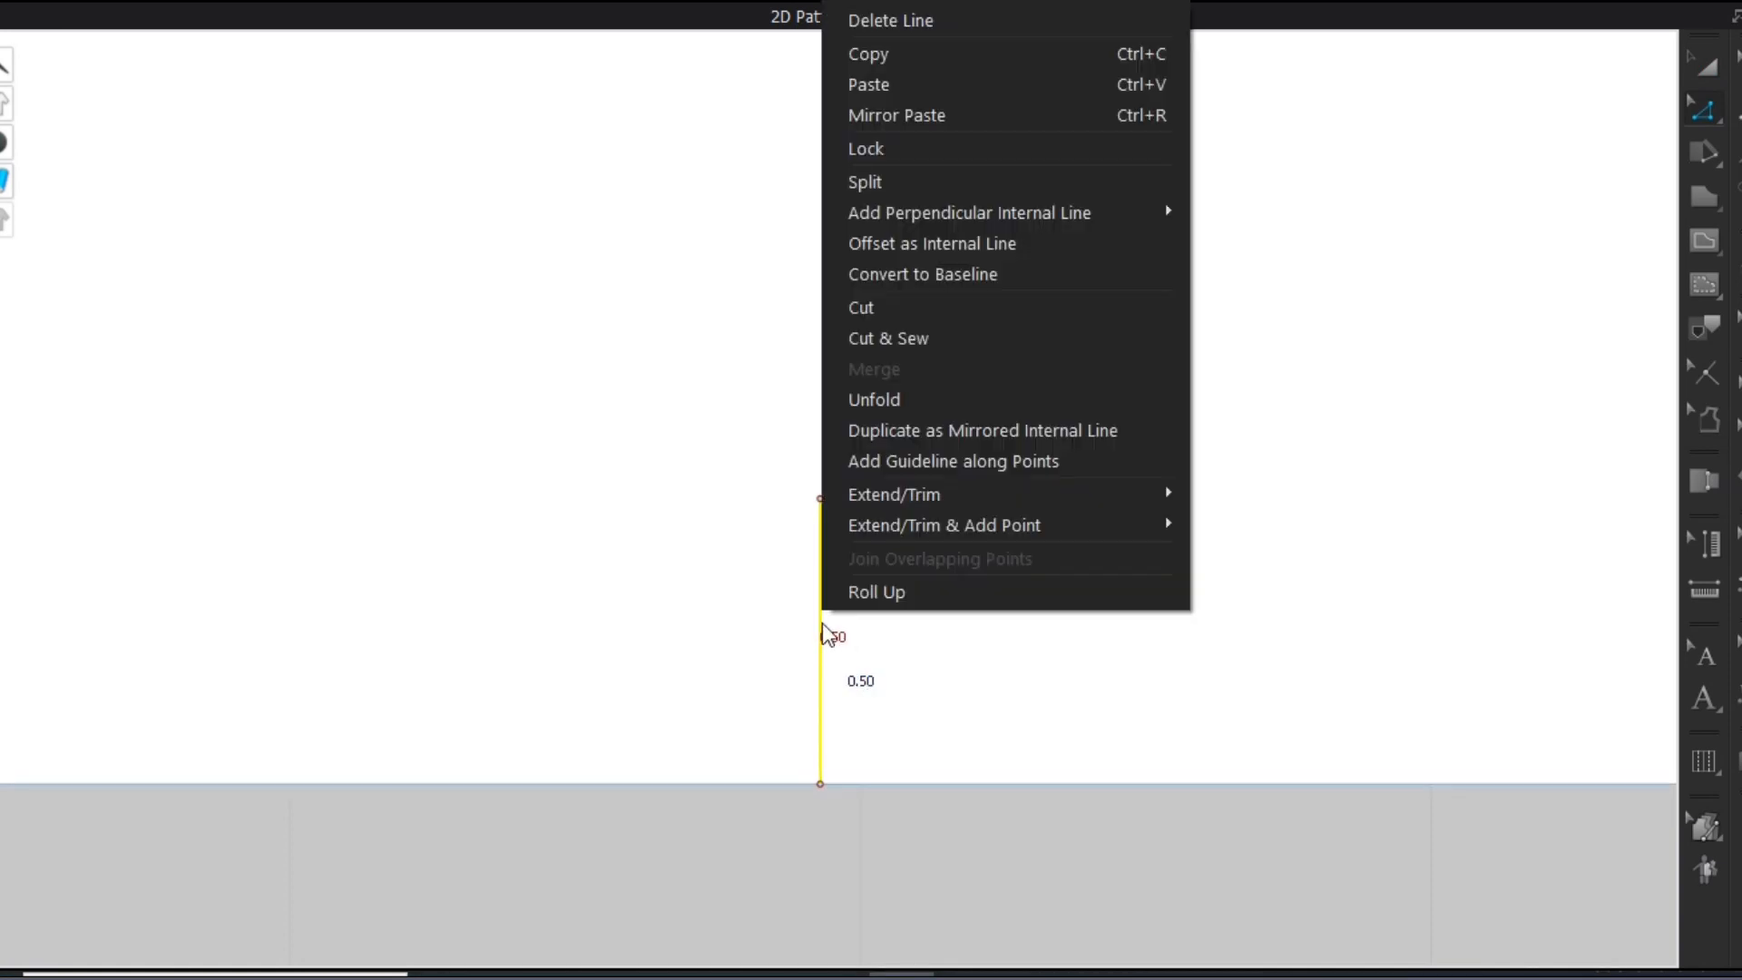
{"action": "mouse_move", "coordinate": [887, 498]}
{"action": "left_click", "coordinate": [1279, 501]}
{"action": "scroll", "coordinate": [830, 610], "scroll_direction": "down", "scroll_amount": 5}
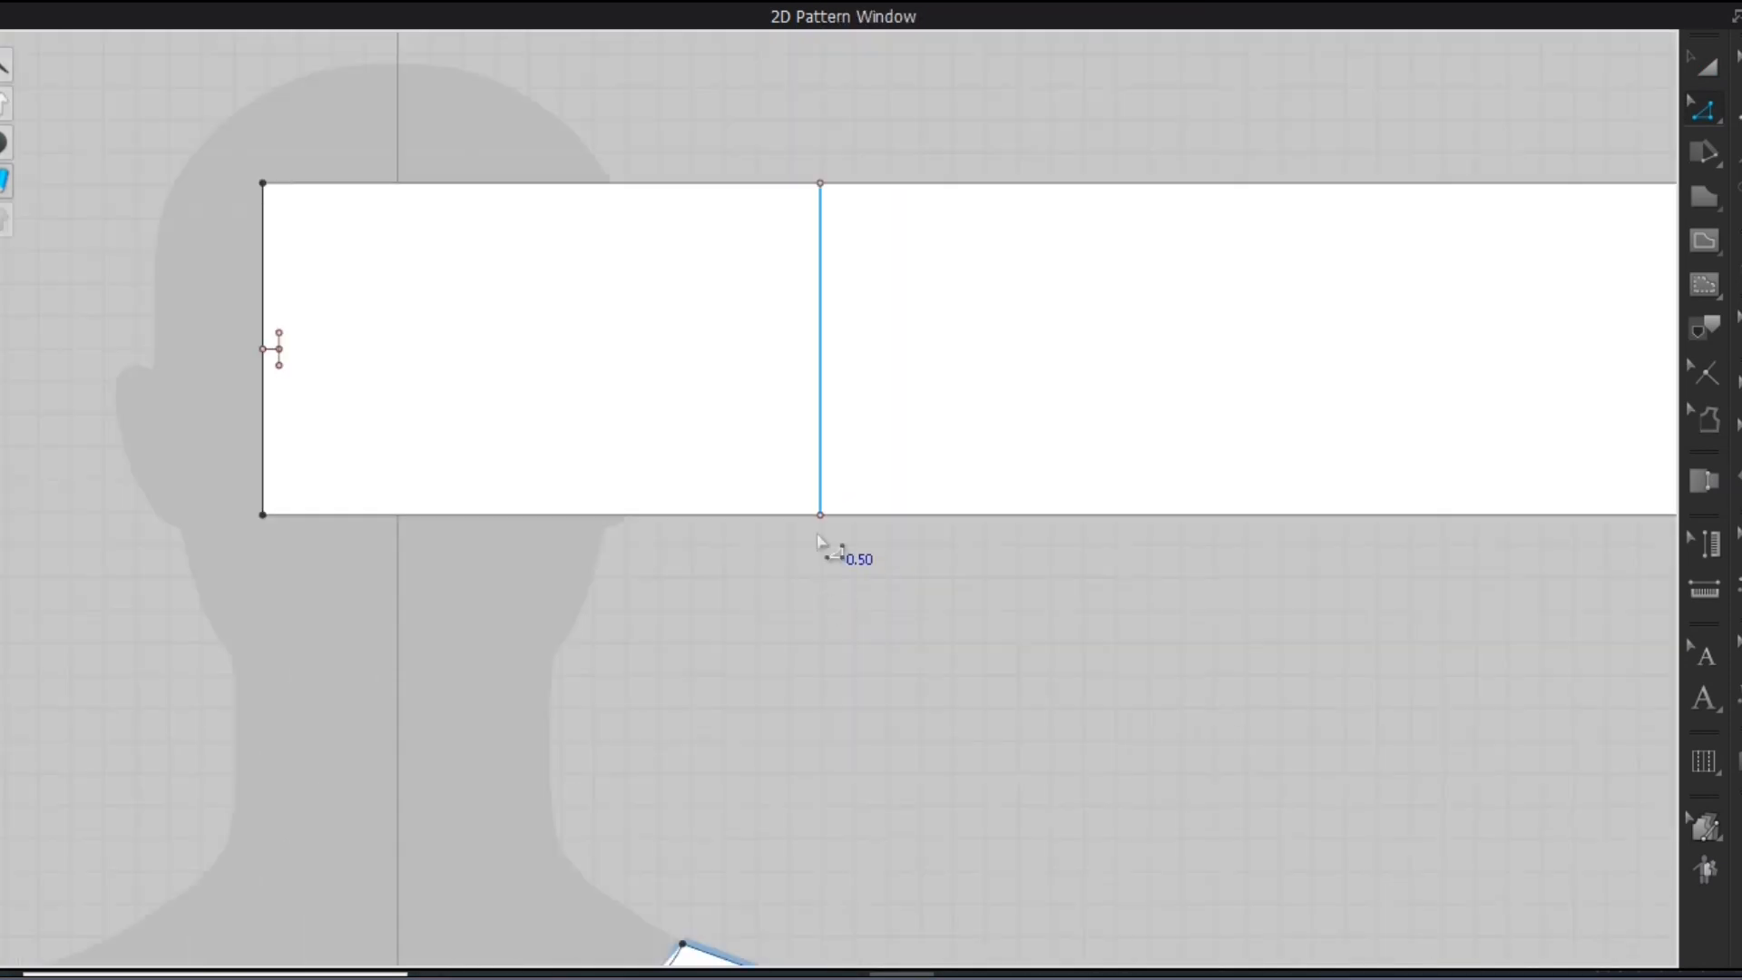
Connect the lower end of the strip's internal line to the pattern outline with a point added on the edge
{"action": "right_click", "coordinate": [820, 514]}
{"action": "mouse_move", "coordinate": [1043, 715]}
{"action": "left_click", "coordinate": [1188, 715]}
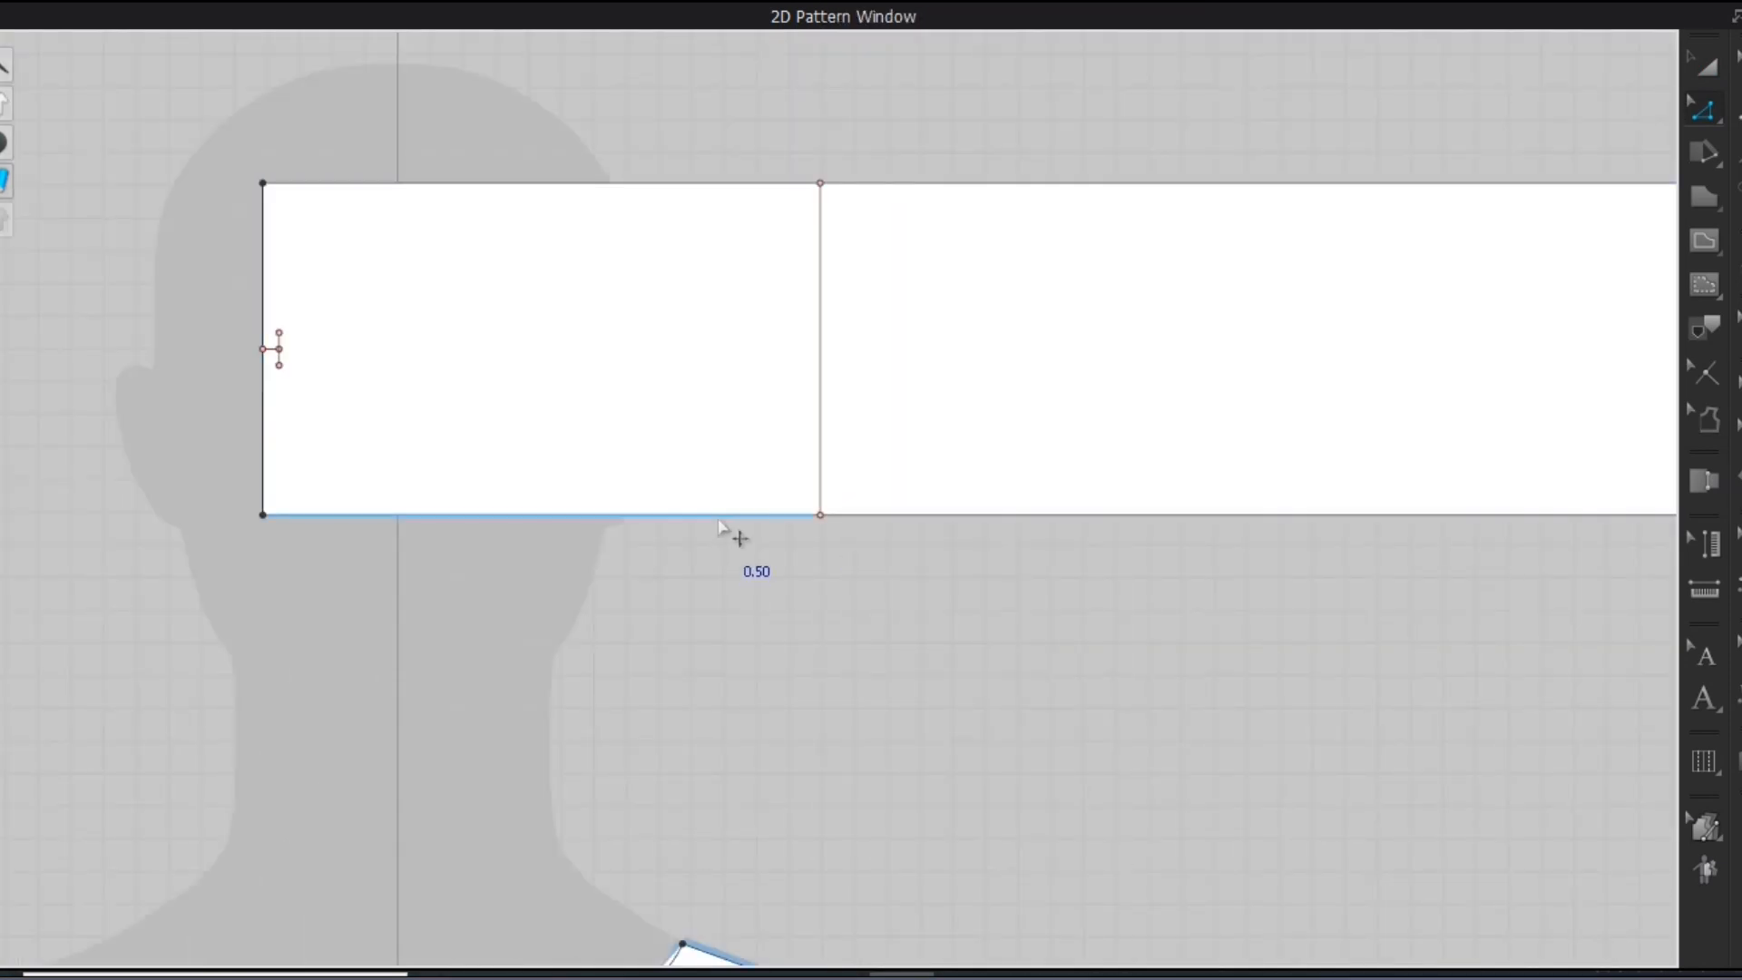
Check the equal-segment length of the strip's lower edge before the internal line using a uniform split preview, without applying it
{"action": "right_click", "coordinate": [716, 515]}
{"action": "key", "text": "Escape"}
{"action": "right_click", "coordinate": [632, 522]}
{"action": "left_click", "coordinate": [676, 178]}
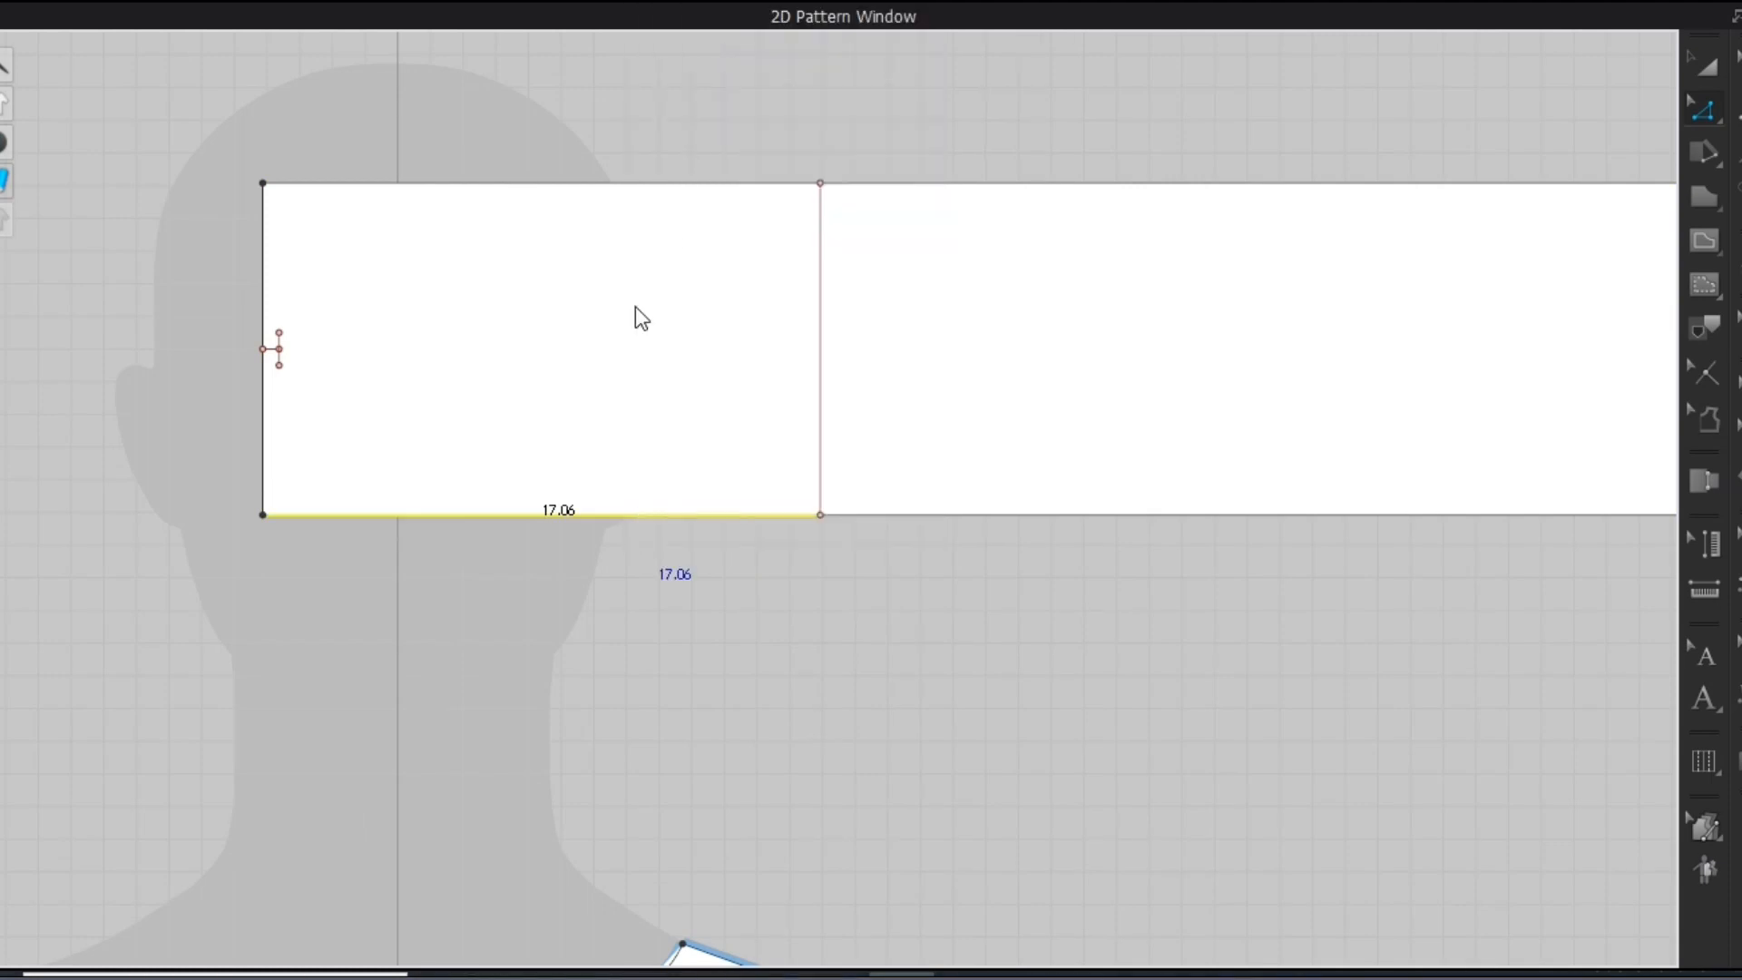
{"action": "left_click", "coordinate": [700, 523]}
{"action": "left_click_drag", "start_coordinate": [828, 162], "coordinate": [1152, 194]}
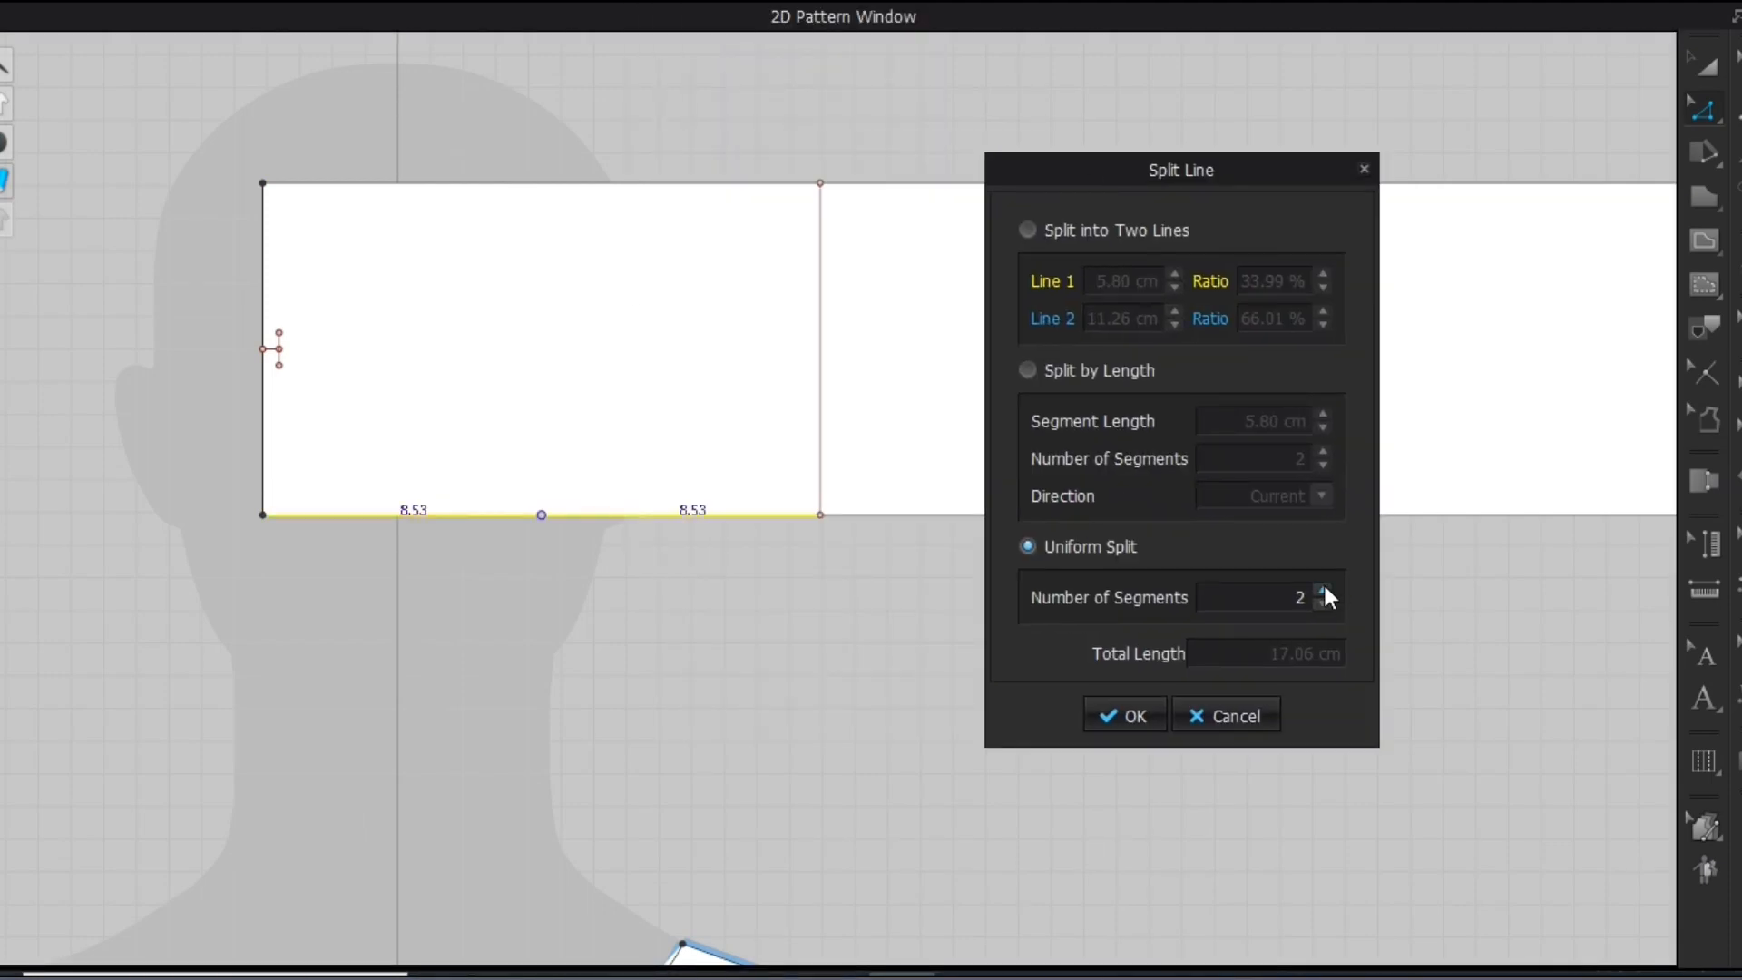
{"action": "left_click", "coordinate": [1196, 719]}
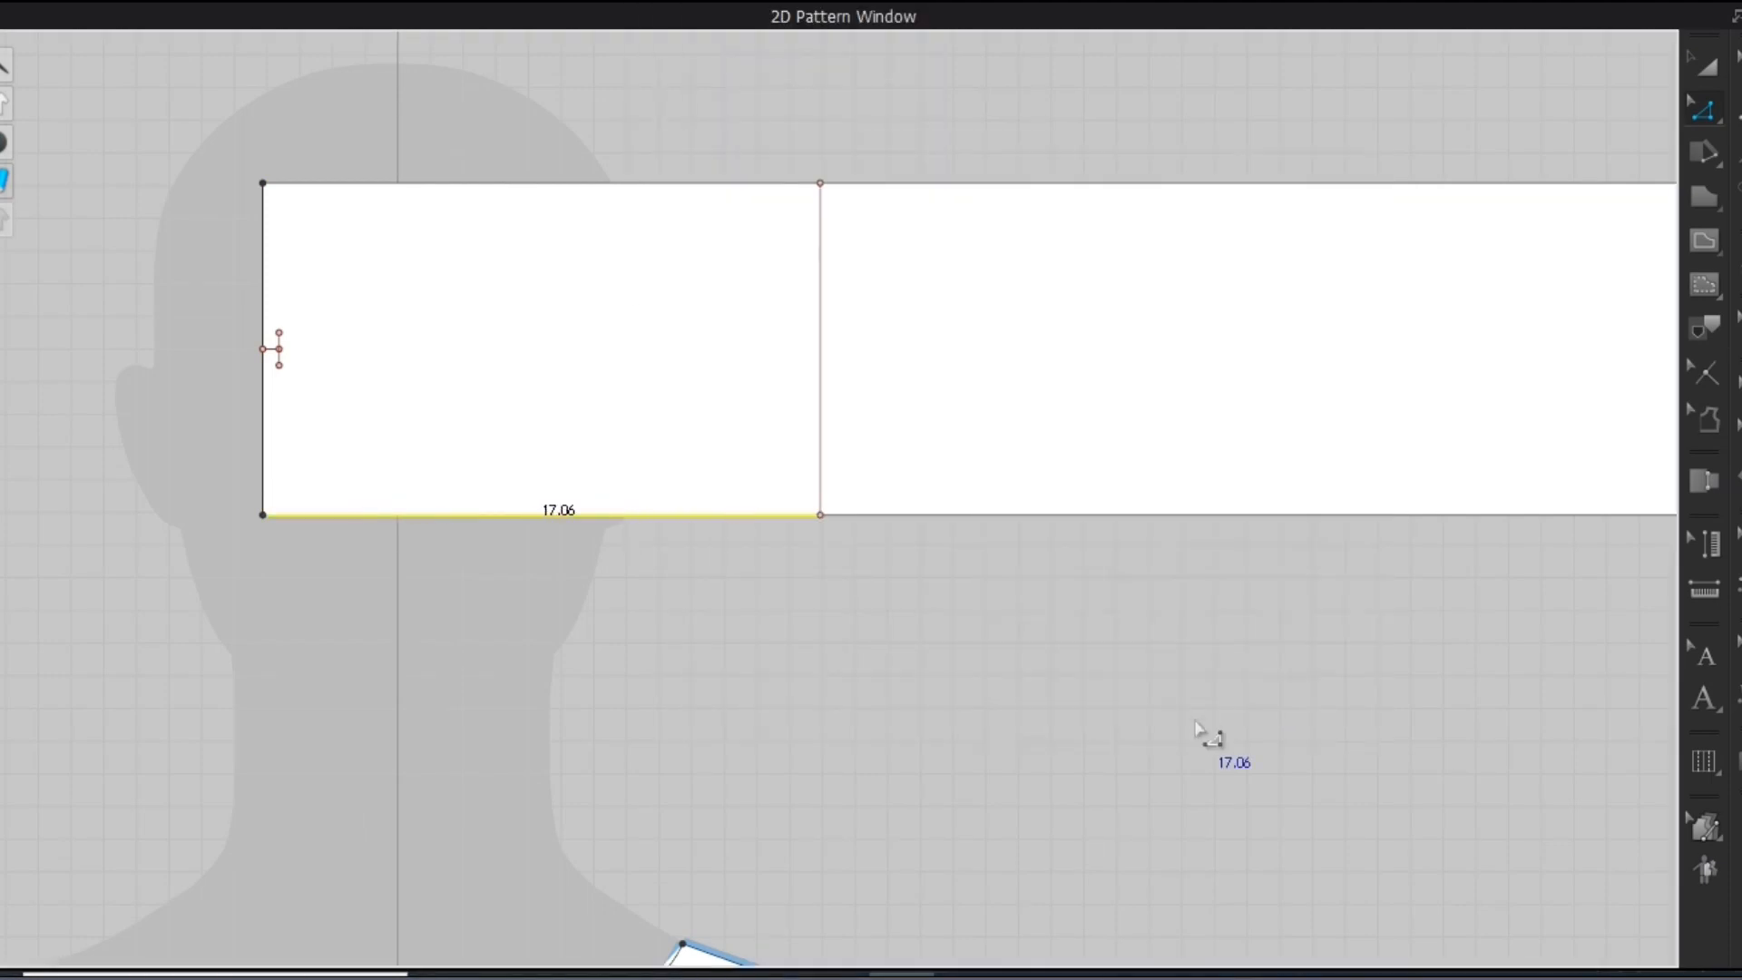
Offset the strip's internal line once by 5.69 cm in the reverse direction as a second internal line
{"action": "left_click", "coordinate": [819, 420]}
{"action": "right_click", "coordinate": [821, 428]}
{"action": "left_click", "coordinate": [918, 304]}
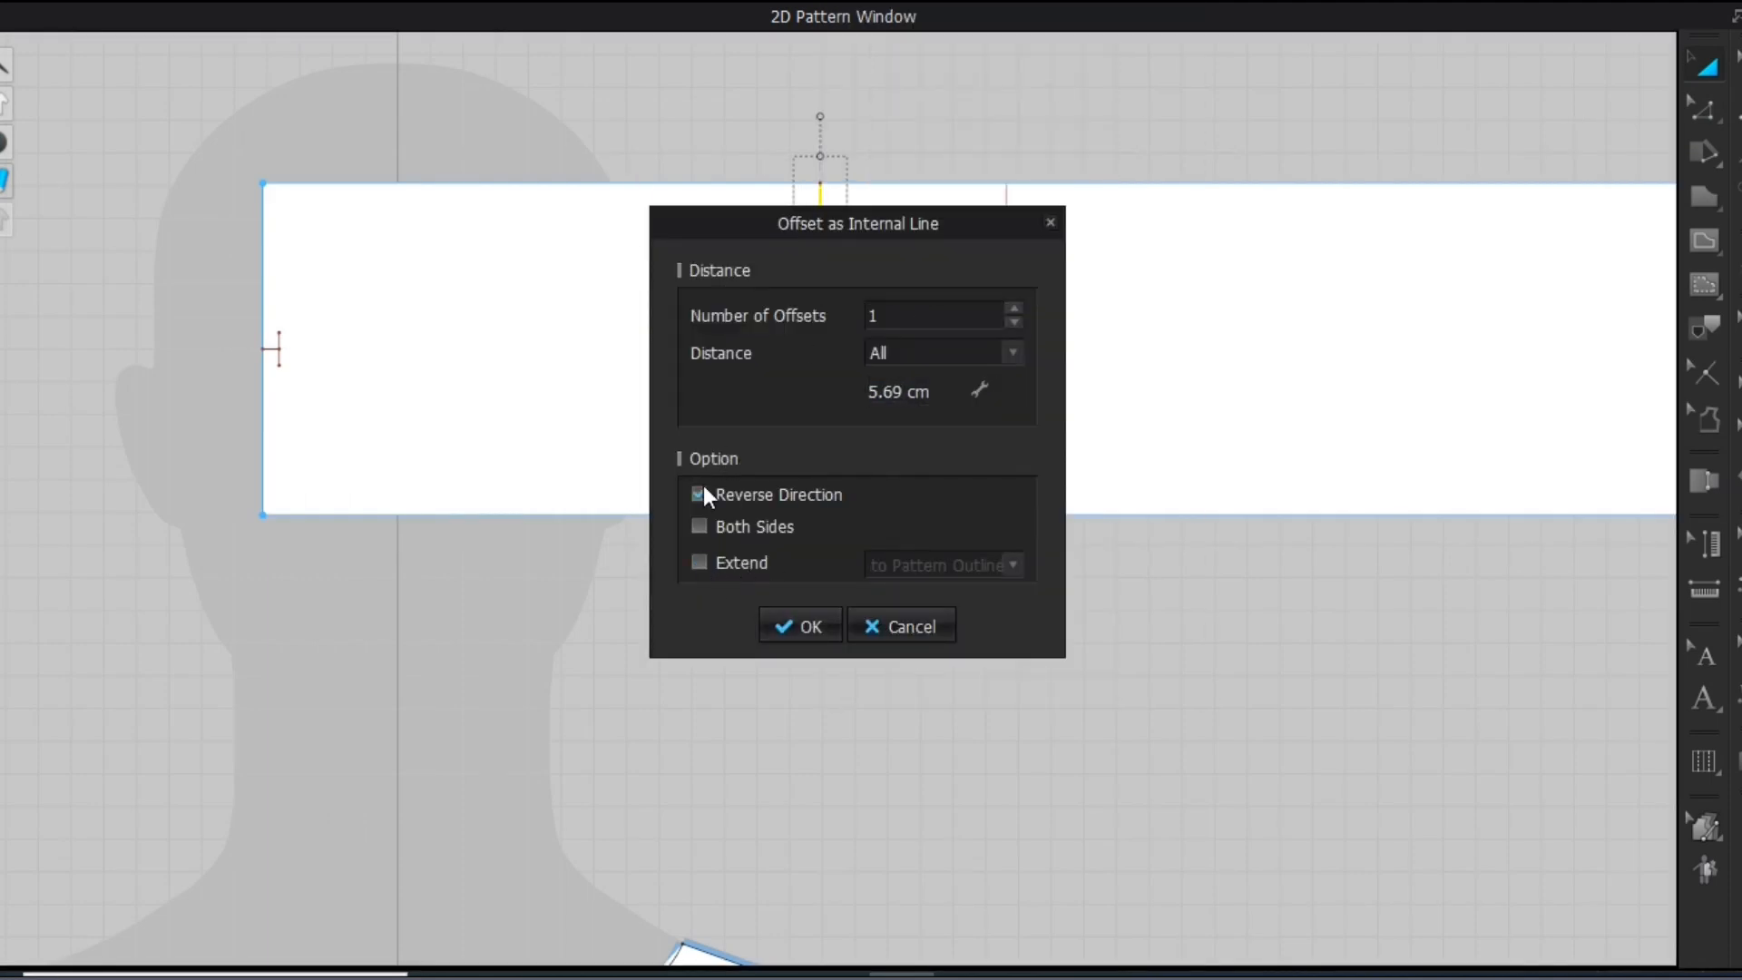
{"action": "left_click", "coordinate": [812, 626]}
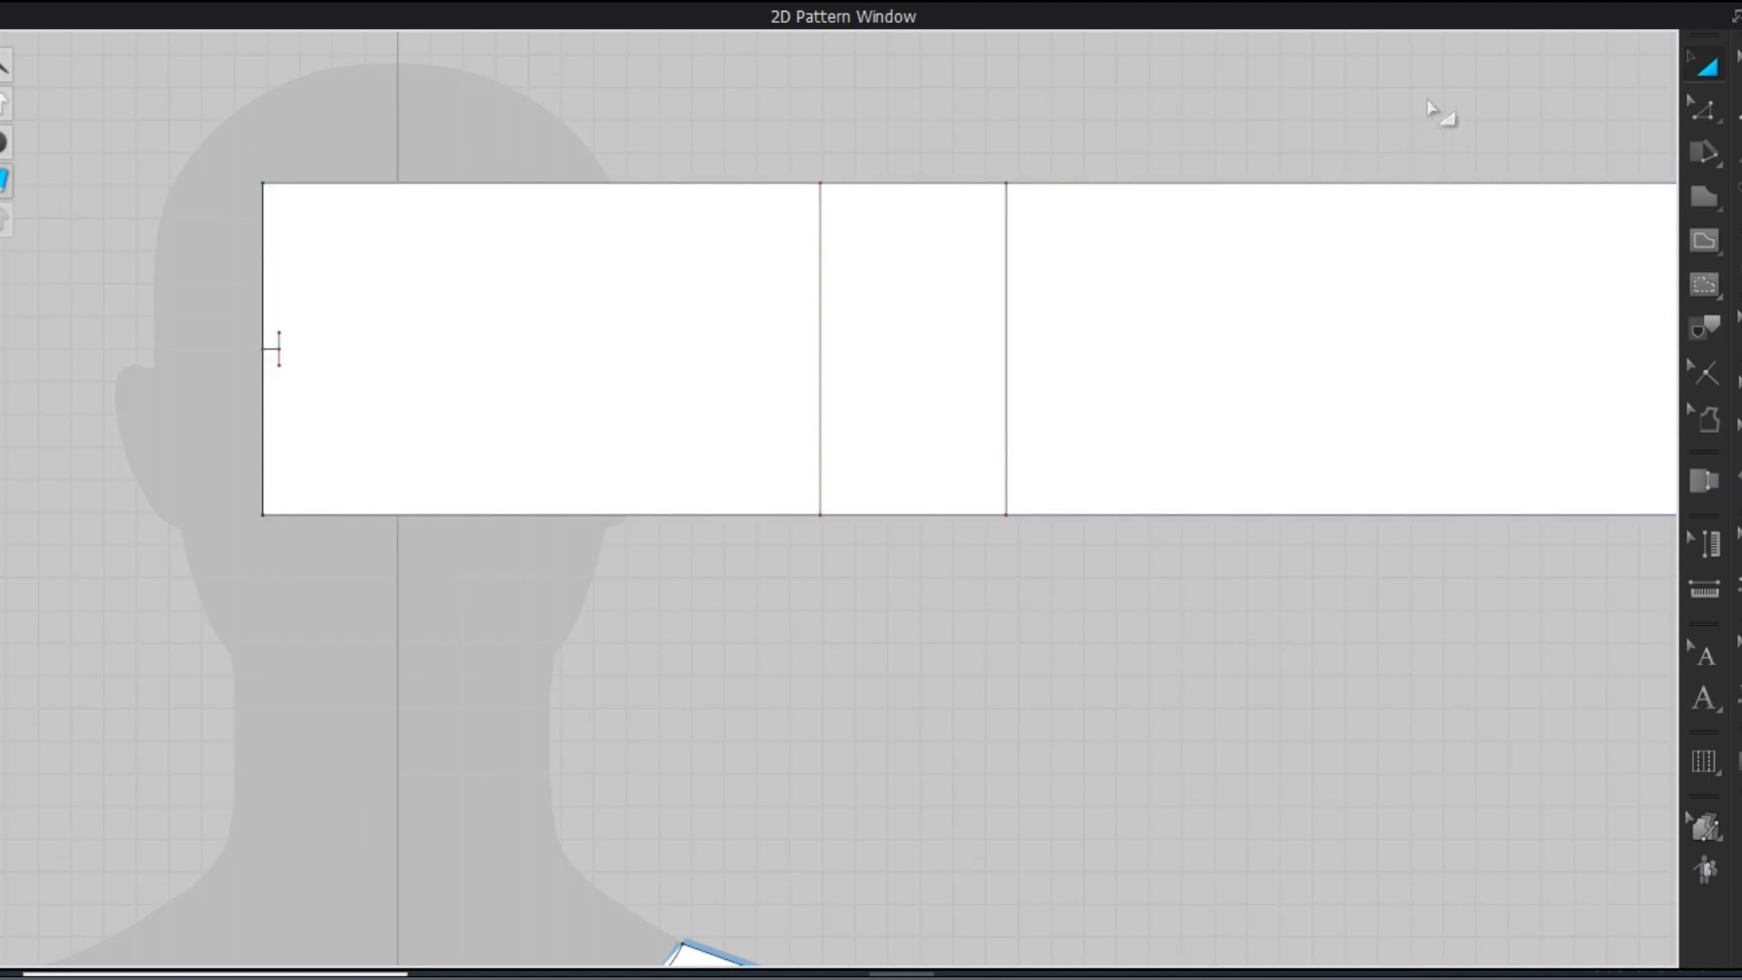
Split the front panel's side edge below the dart into two lines, with Line 1 set to 5.08 cm
{"action": "right_click", "coordinate": [1315, 653]}
{"action": "left_click", "coordinate": [1352, 611]}
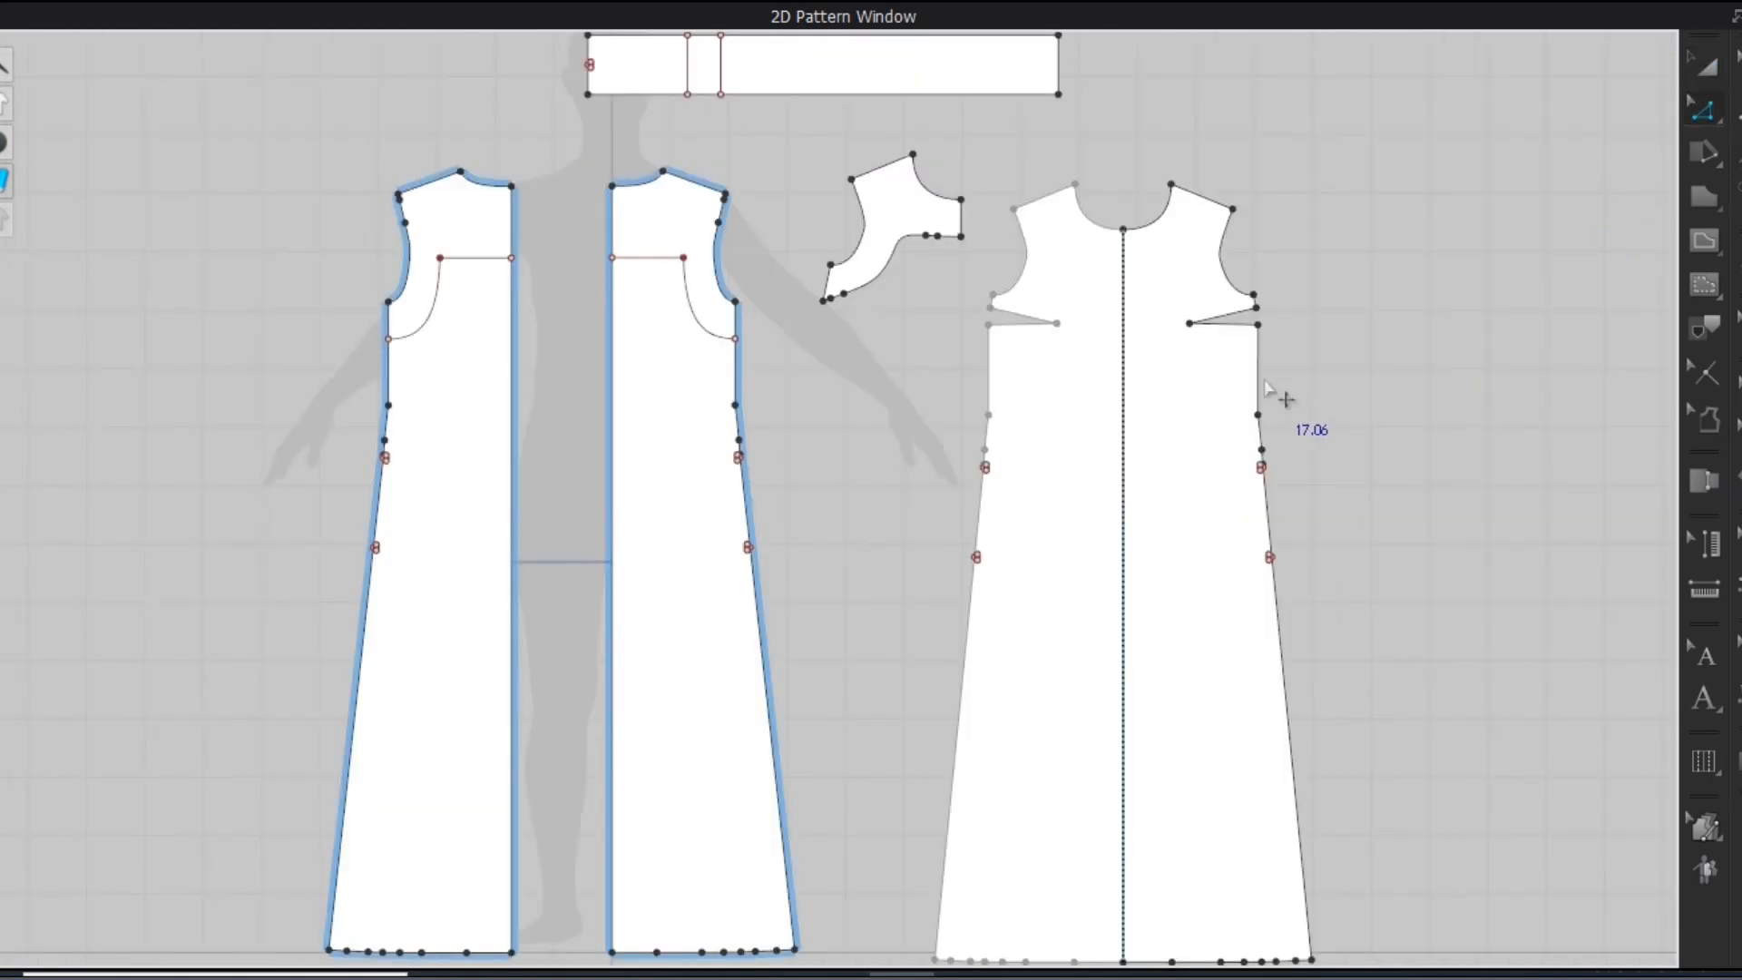
{"action": "right_click", "coordinate": [1260, 378]}
{"action": "left_click", "coordinate": [1270, 560]}
{"action": "double_click", "coordinate": [804, 253]}
{"action": "type", "text": "5.08"}
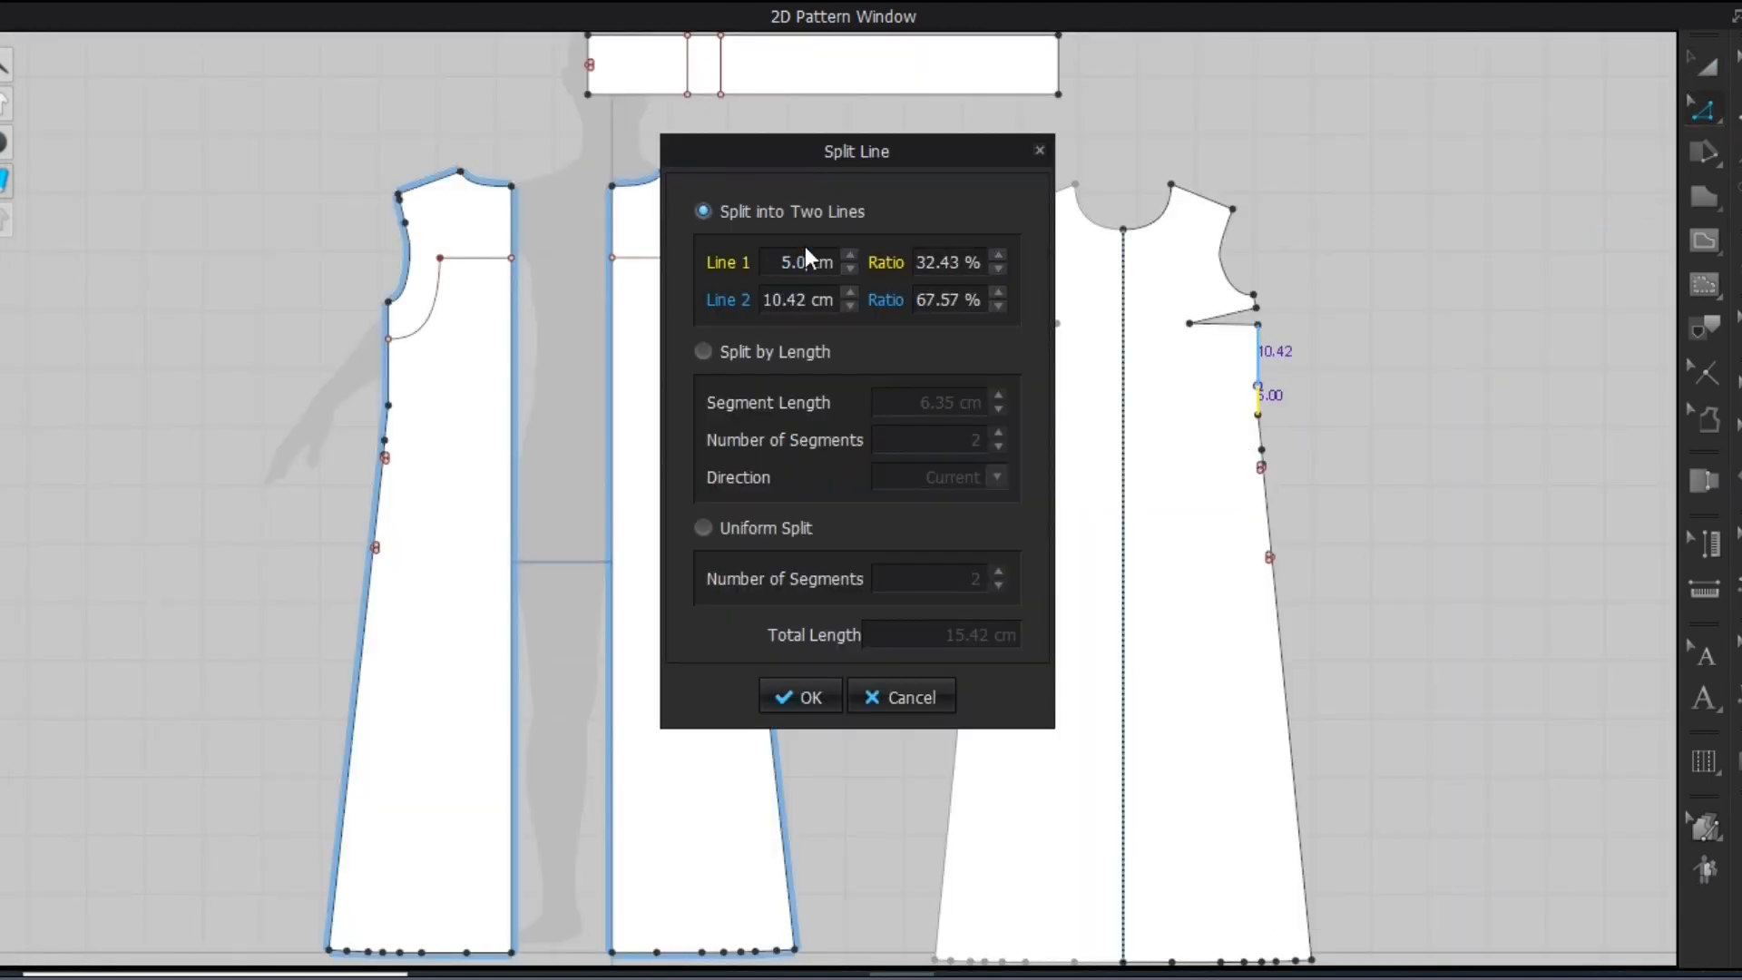
{"action": "left_click", "coordinate": [803, 697]}
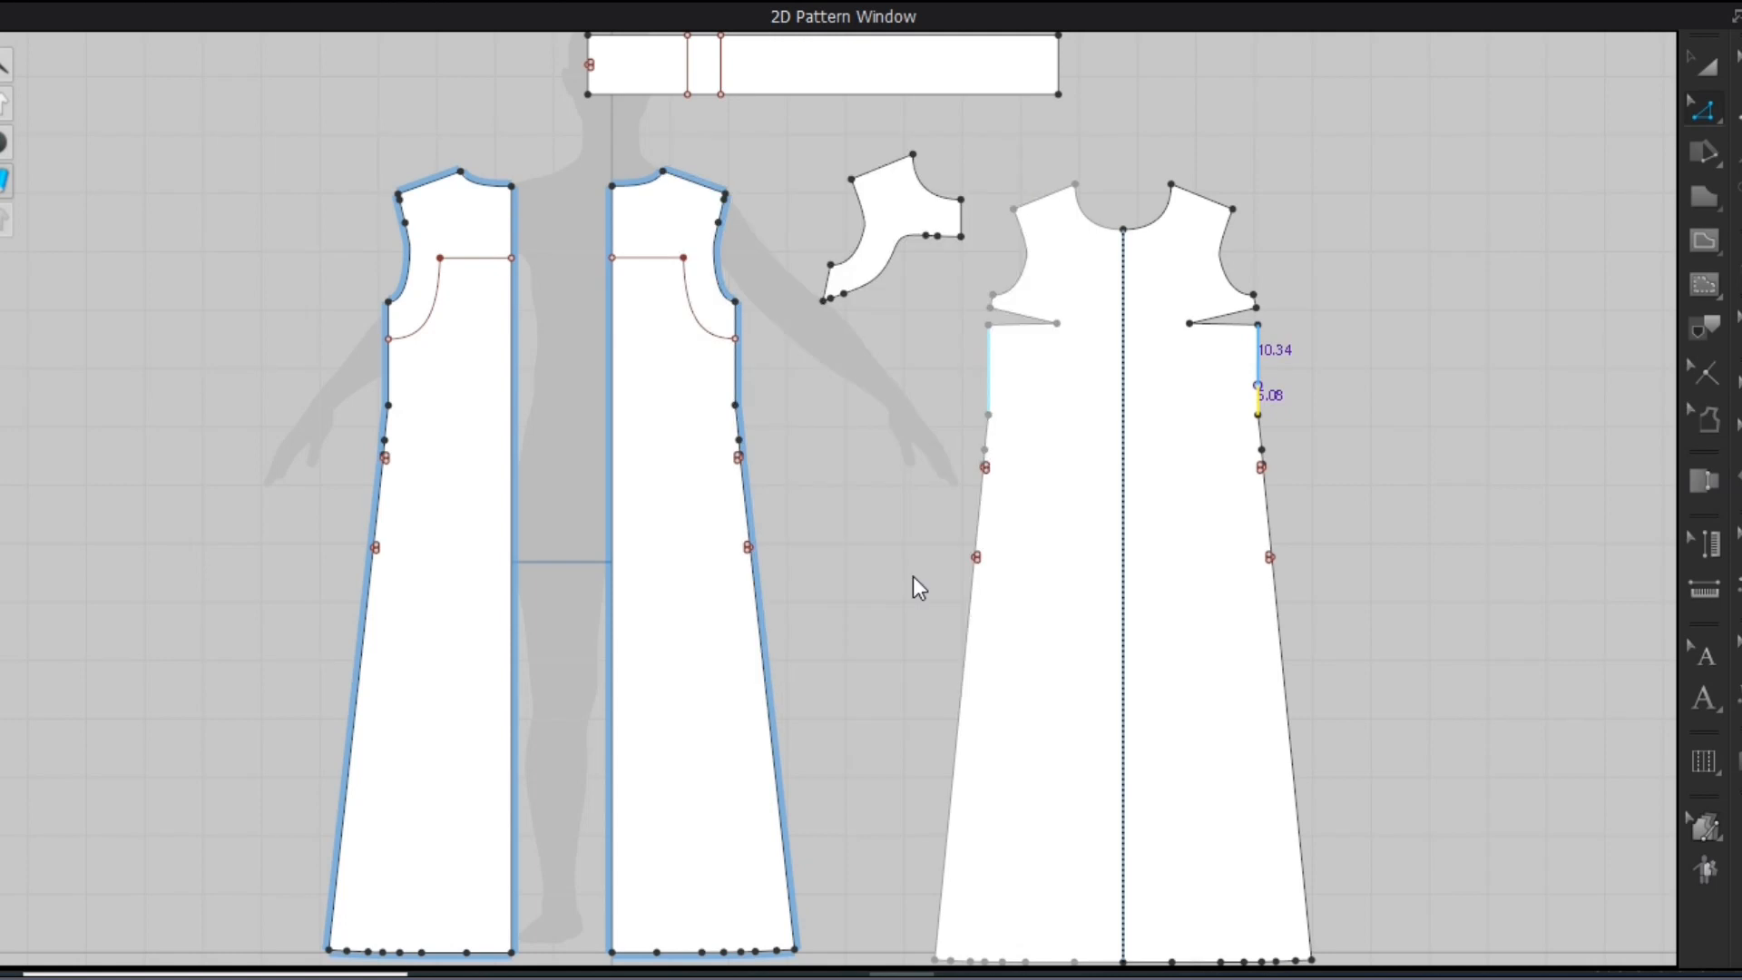
Sew the short end of the strip to the front panel's side edge over a length of 10.16 cm
{"action": "left_click", "coordinate": [590, 41]}
{"action": "left_click", "coordinate": [589, 94]}
{"action": "left_click", "coordinate": [989, 386]}
{"action": "right_click", "coordinate": [988, 439]}
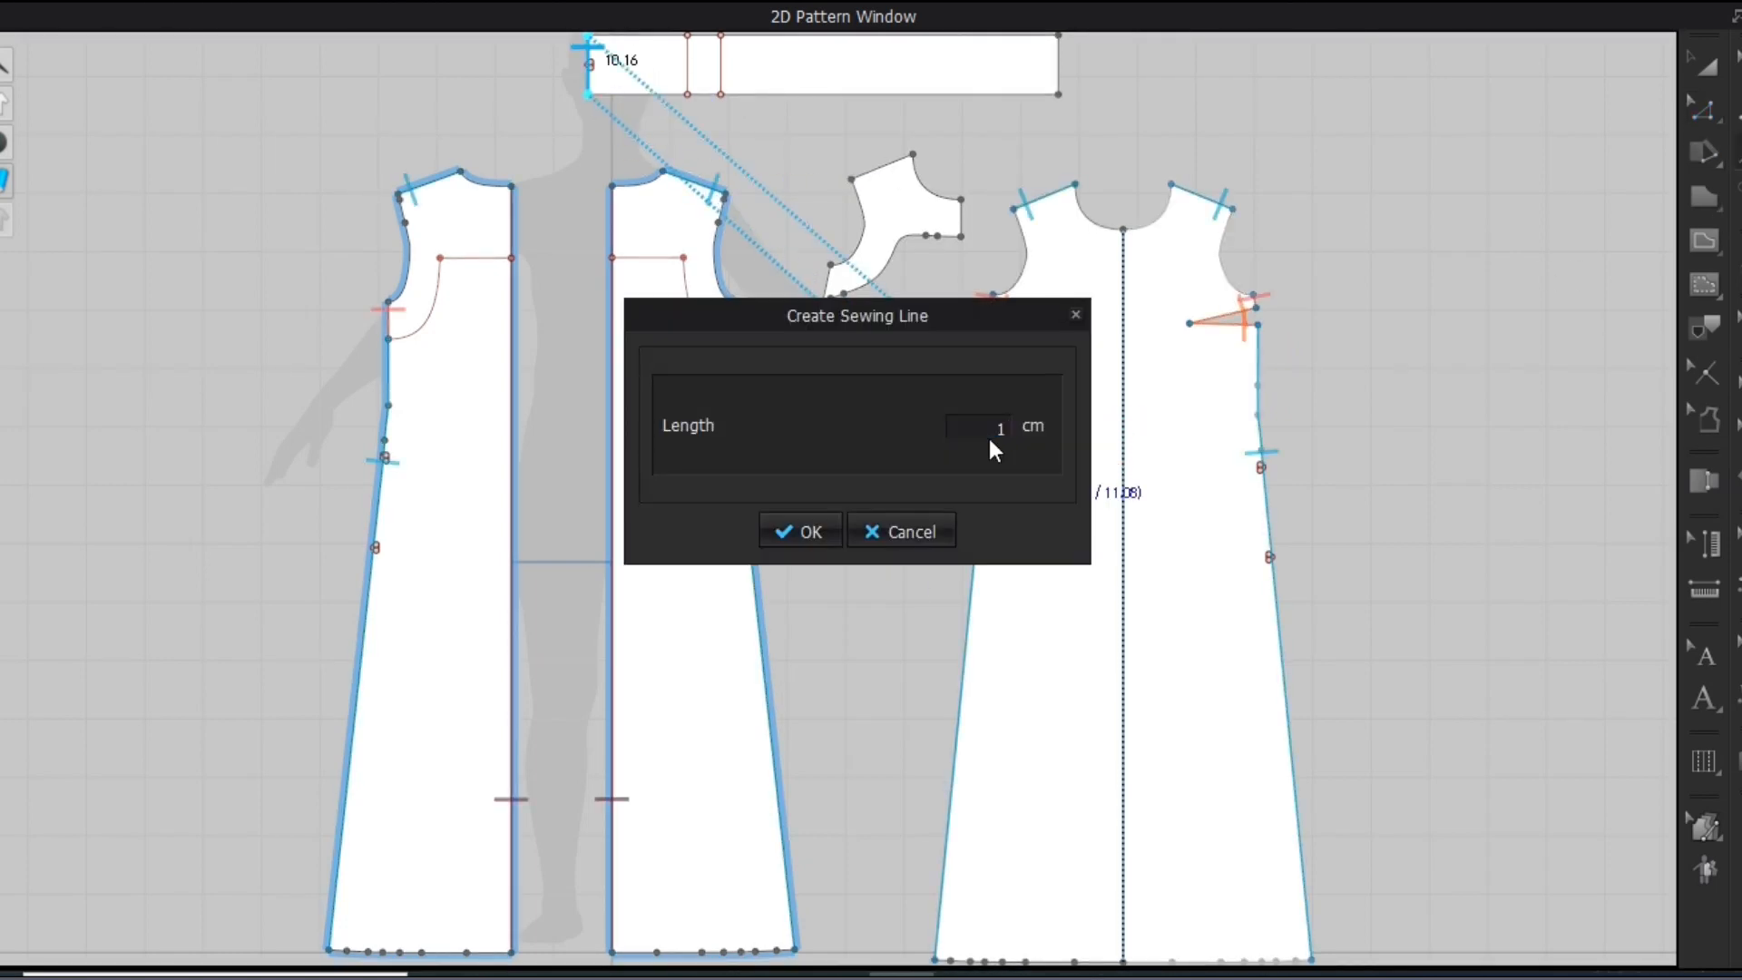
{"action": "type", "text": "10.16"}
{"action": "left_click", "coordinate": [804, 531]}
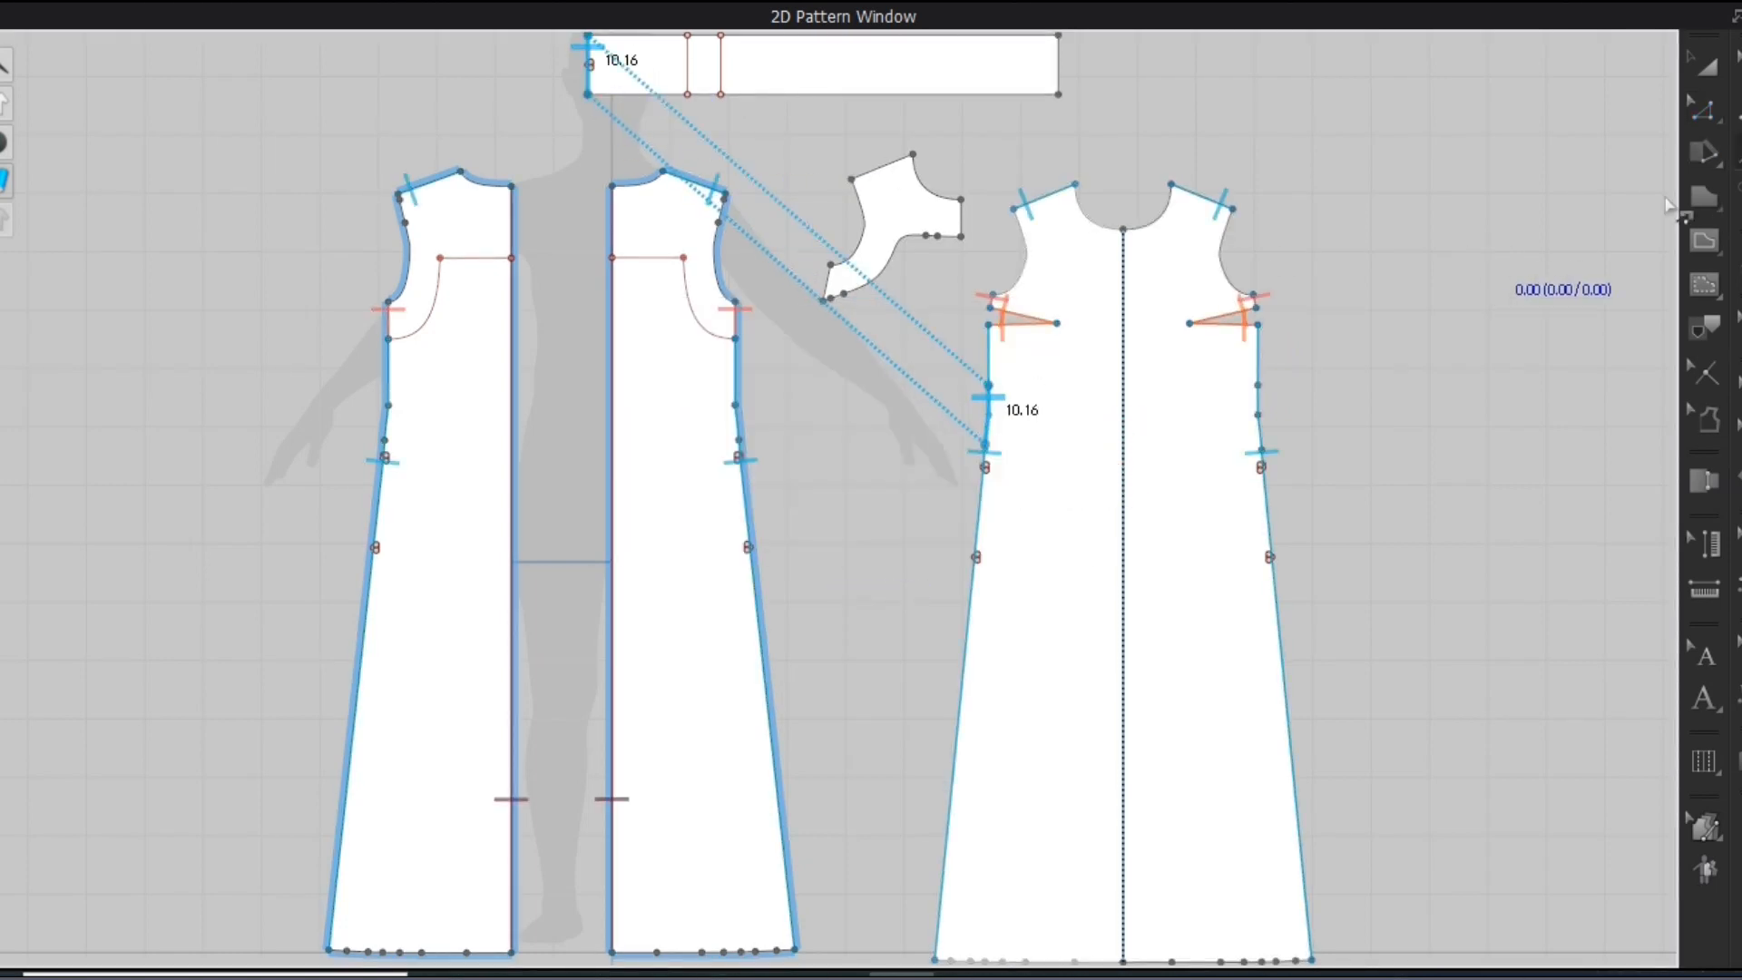
Create a mirrored copy of the rectangular strip and place it about 94 cm to the right of the original
{"action": "left_click", "coordinate": [1706, 73]}
{"action": "left_click", "coordinate": [1052, 66]}
{"action": "right_click", "coordinate": [1052, 67]}
{"action": "left_click", "coordinate": [1054, 336]}
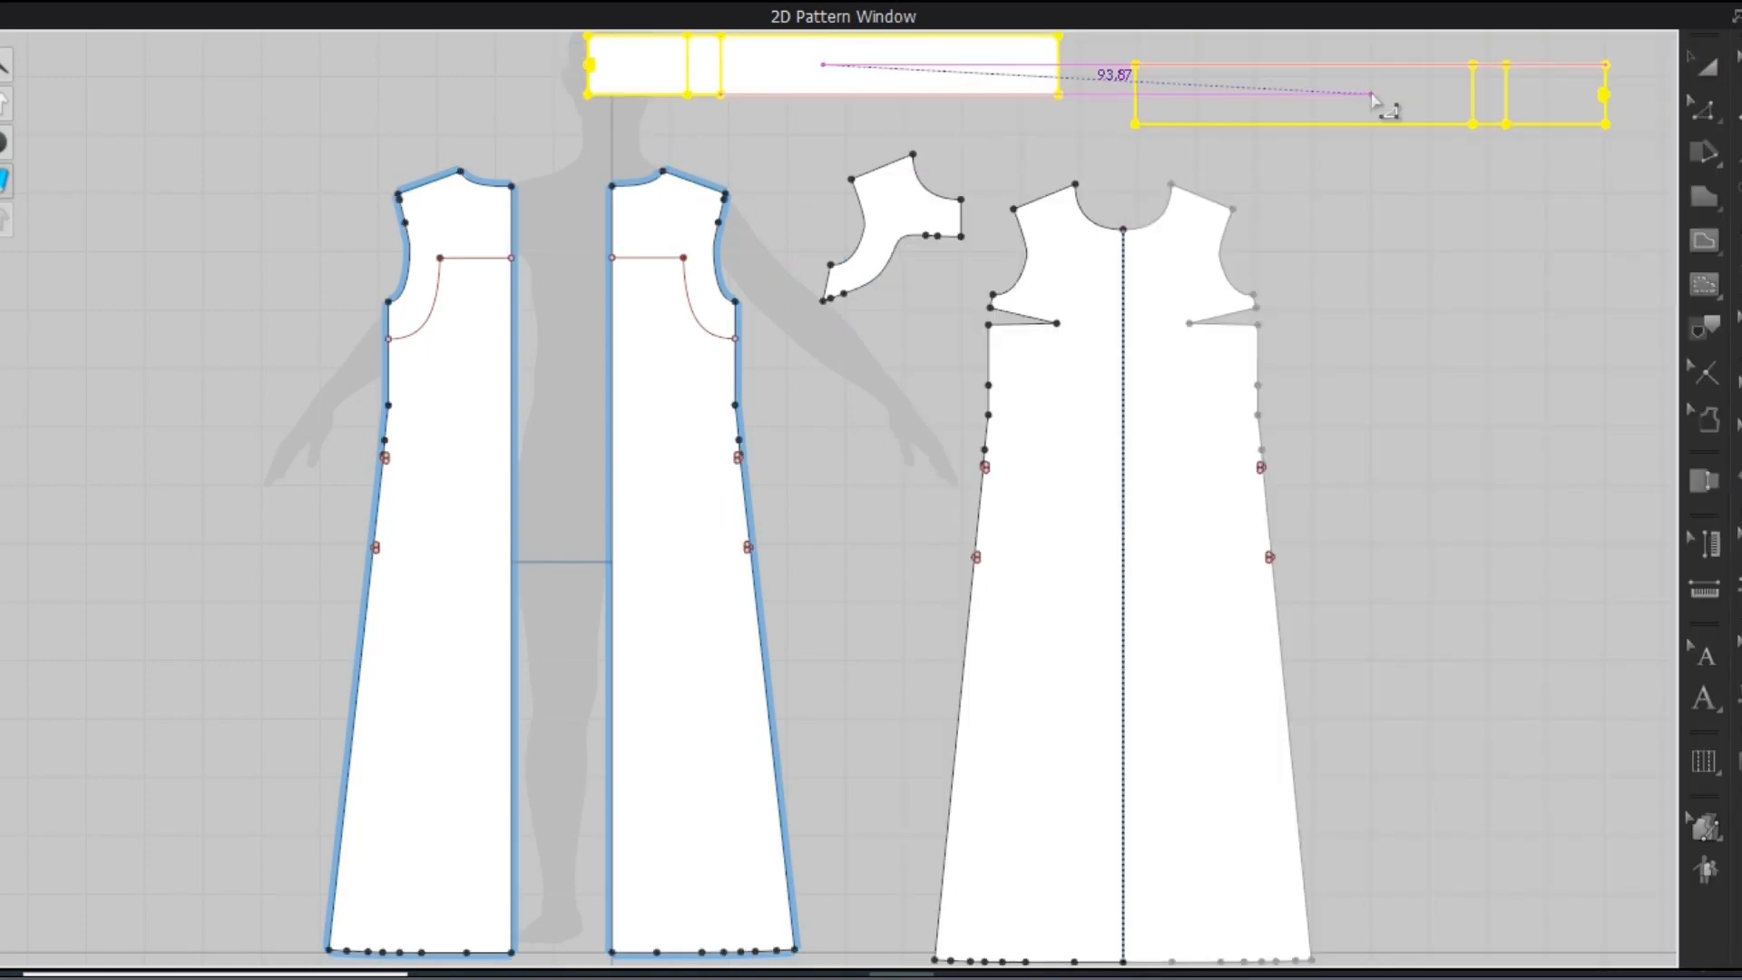
{"action": "left_click", "coordinate": [1384, 159]}
{"action": "left_click", "coordinate": [1409, 210]}
Replace the mirrored strip's internal line nearest its notched end with an internal line offset closer to that end
{"action": "key", "text": "z"}
{"action": "right_click", "coordinate": [1506, 91]}
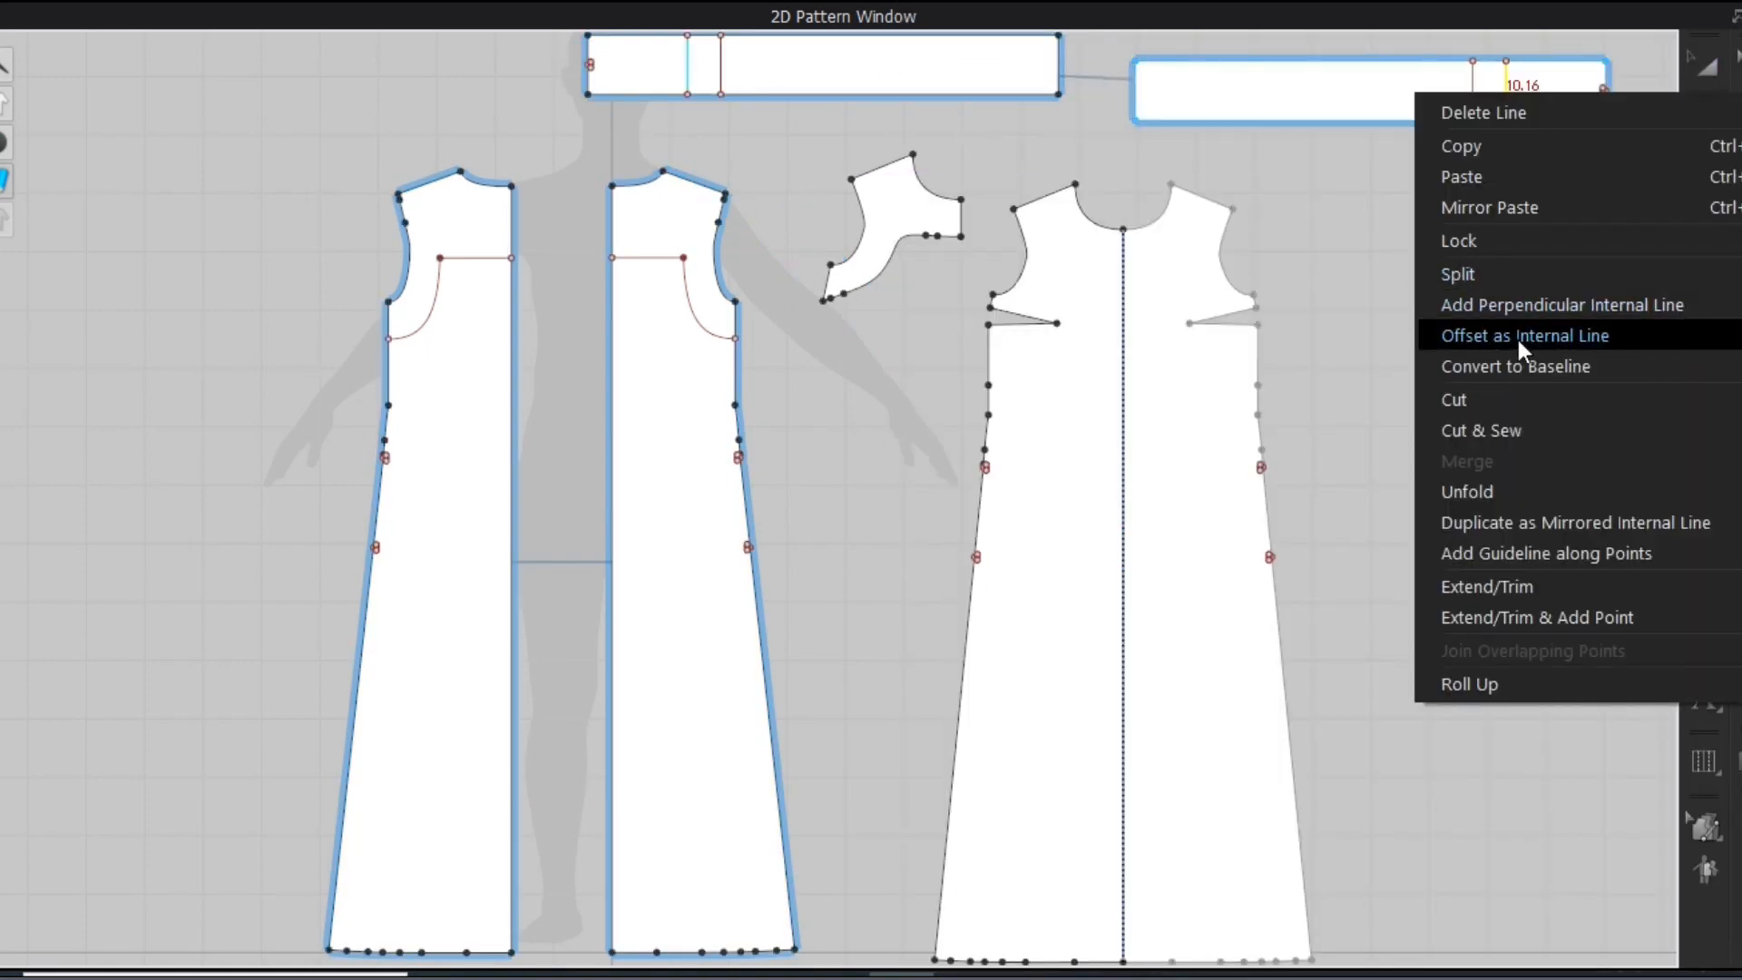
{"action": "left_click", "coordinate": [1497, 439]}
{"action": "left_click", "coordinate": [802, 626]}
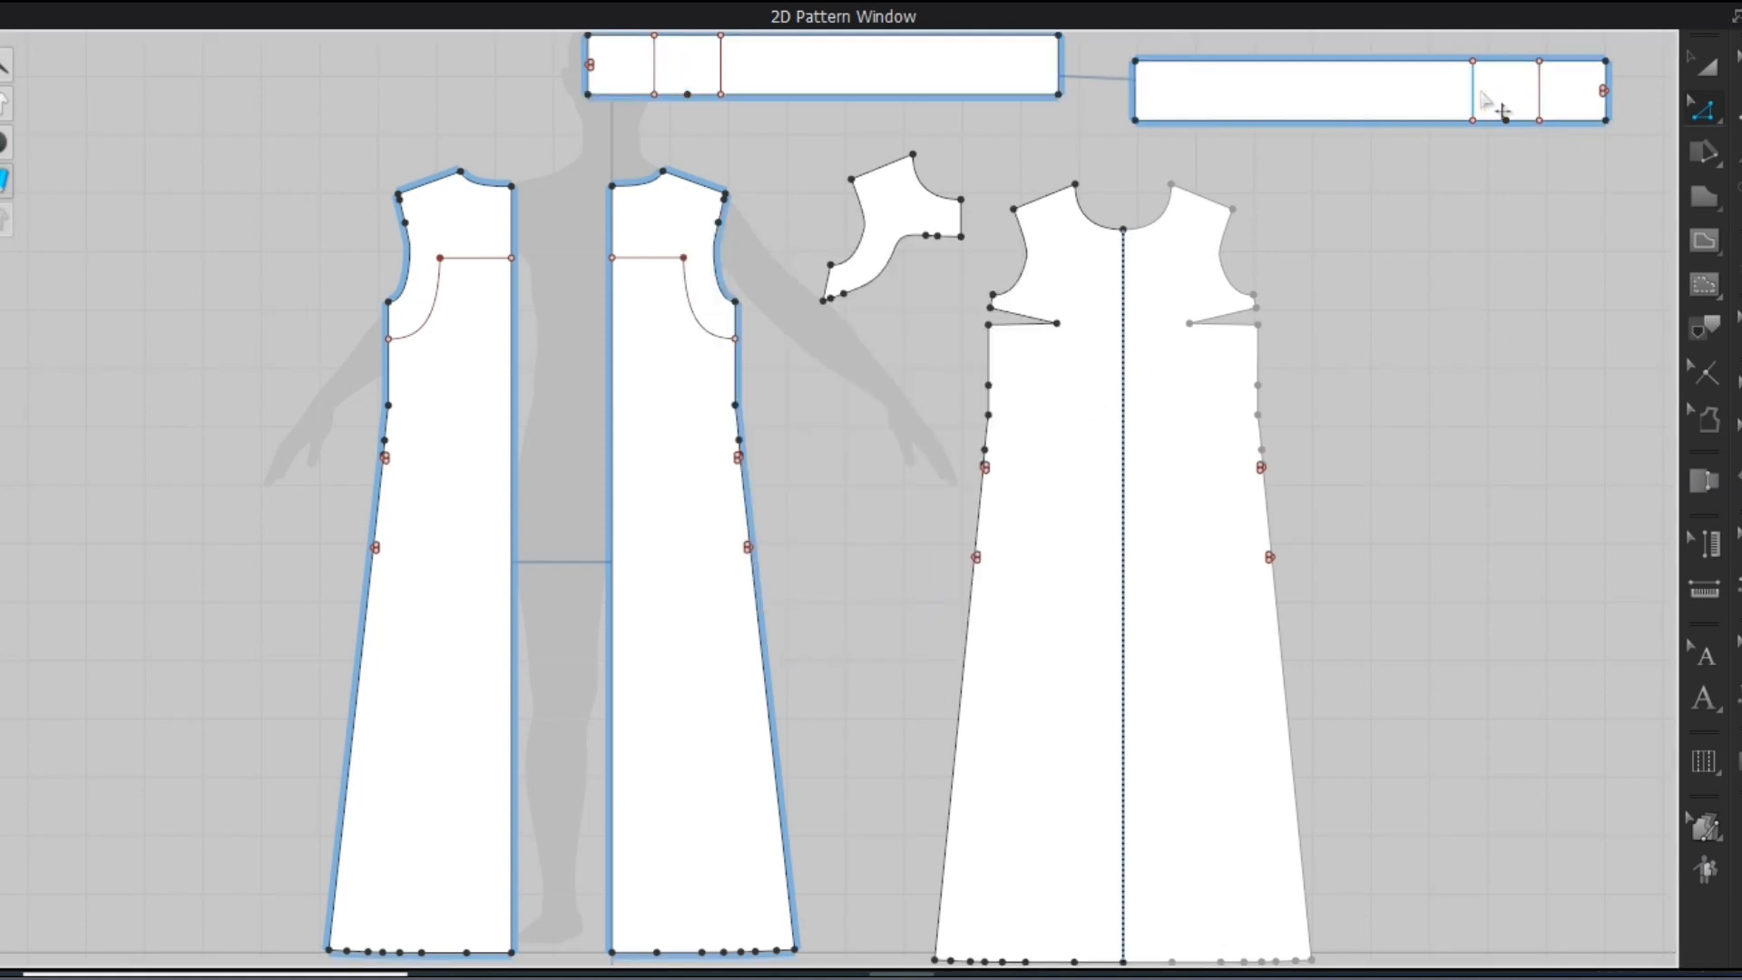
Remove linked editing from the strips, then cut the mirrored strip at its outer internal line and the original at its inner one
{"action": "right_click", "coordinate": [1427, 98]}
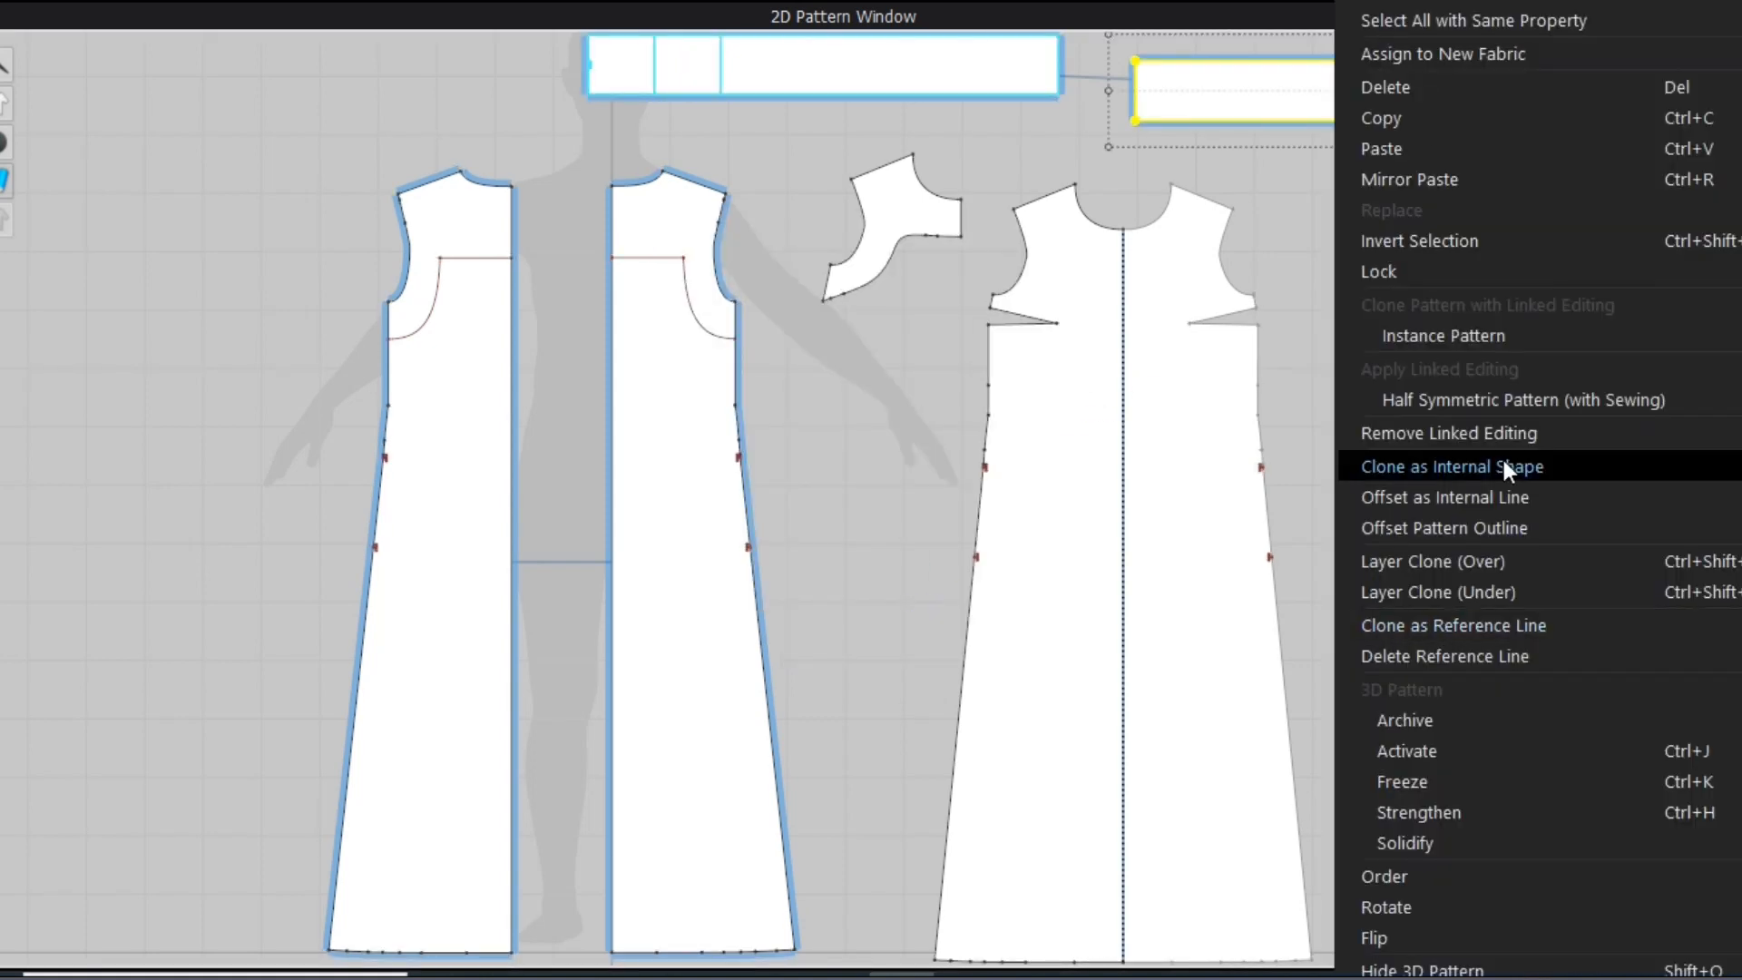
{"action": "left_click", "coordinate": [1488, 575]}
{"action": "right_click", "coordinate": [1542, 95]}
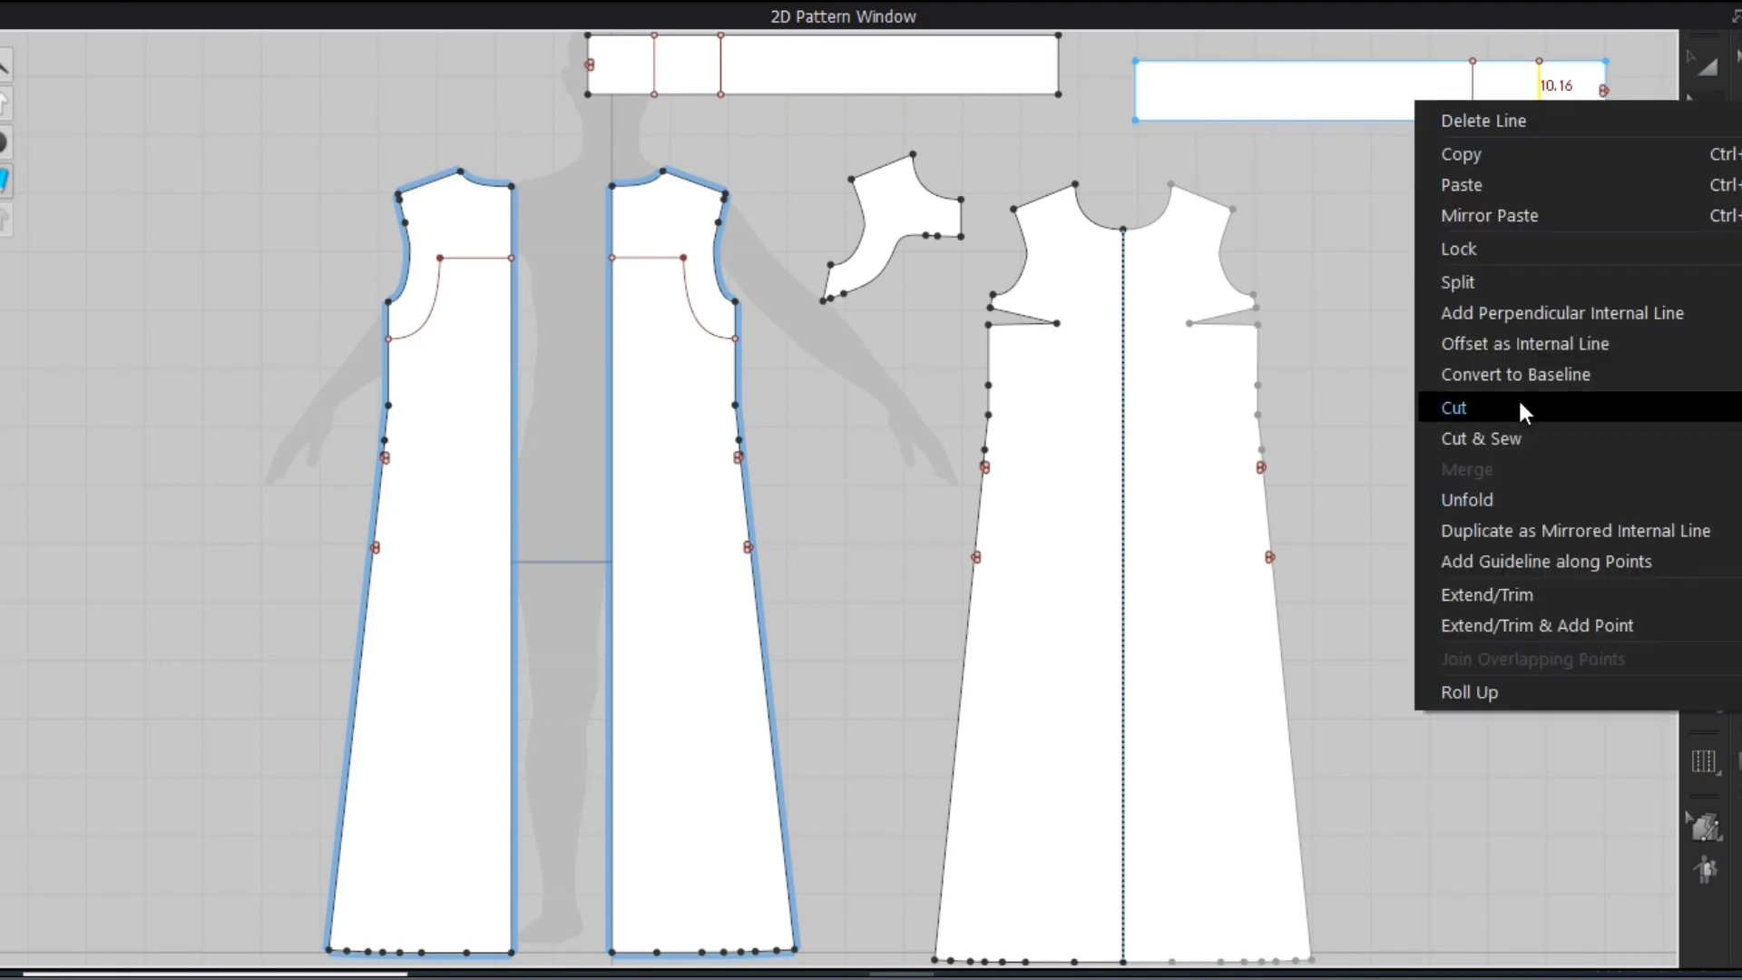
{"action": "left_click", "coordinate": [1518, 405]}
{"action": "right_click", "coordinate": [725, 84]}
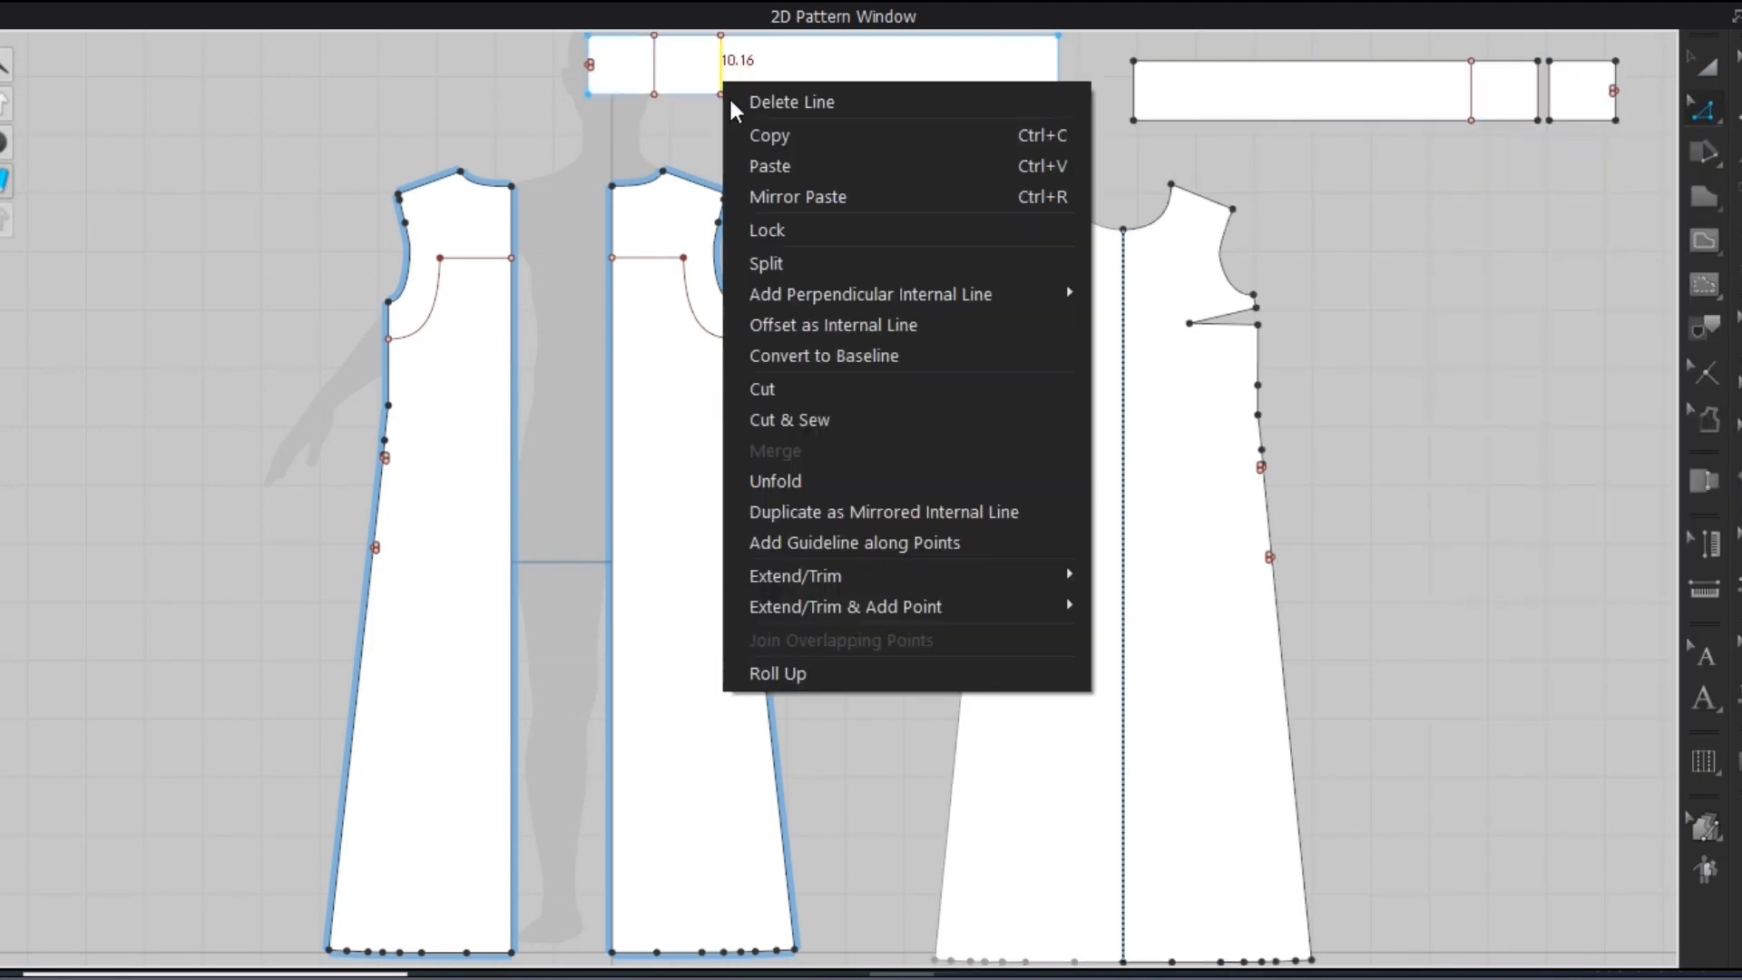
{"action": "left_click", "coordinate": [886, 393]}
Sew the cut ends of the two short strip pieces together along their 10.16 cm edges
{"action": "left_click", "coordinate": [1709, 82]}
{"action": "left_click", "coordinate": [669, 84]}
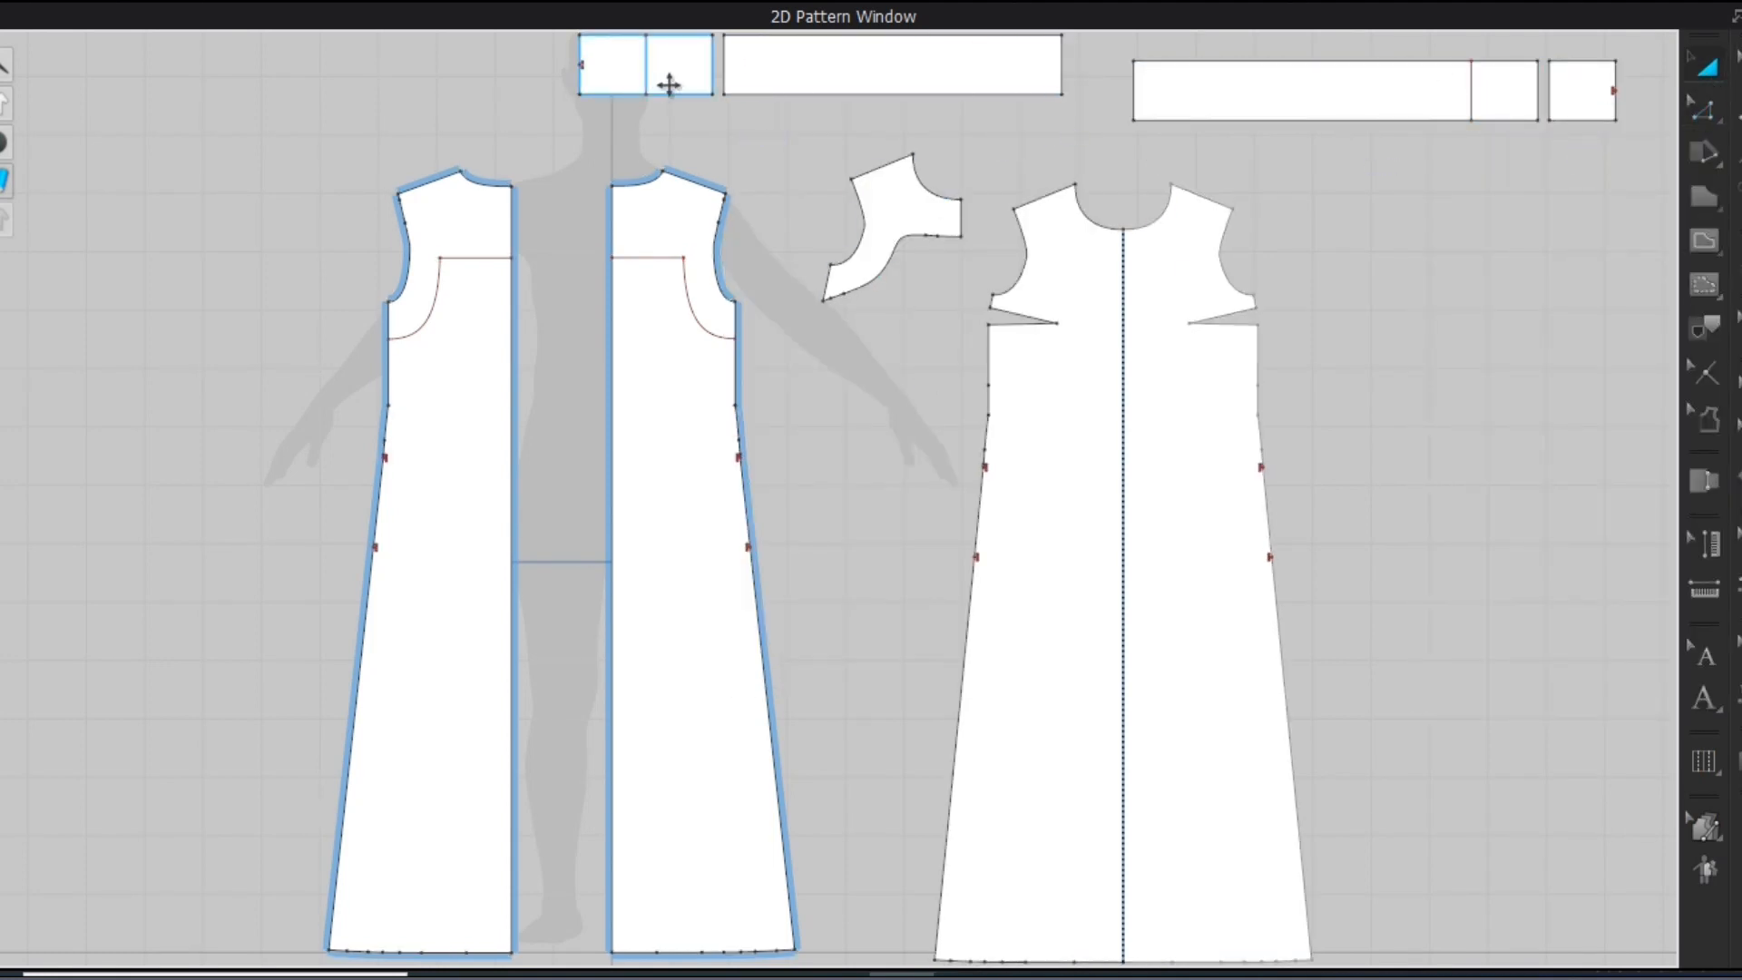
{"action": "left_click", "coordinate": [715, 83]}
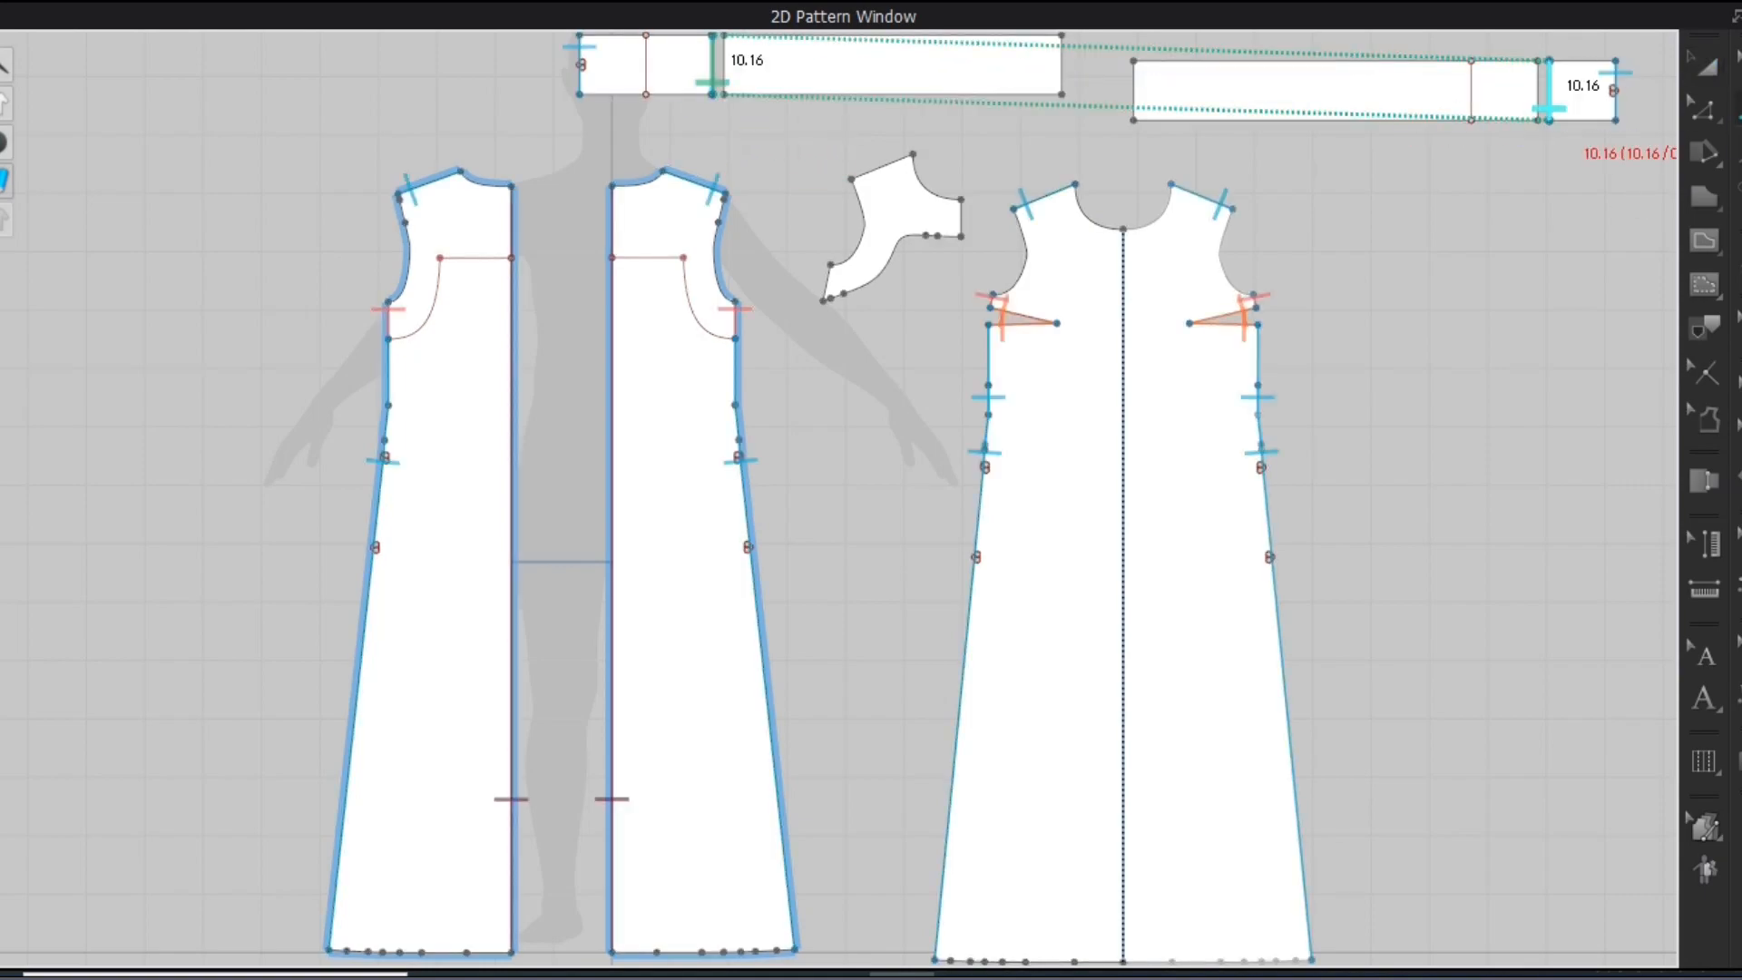
Place the two-section short strip piece against the dress at waist height on the 3D avatar
{"action": "left_click", "coordinate": [1737, 16]}
{"action": "left_click", "coordinate": [773, 69]}
{"action": "left_click", "coordinate": [3, 134]}
{"action": "left_click", "coordinate": [1060, 345]}
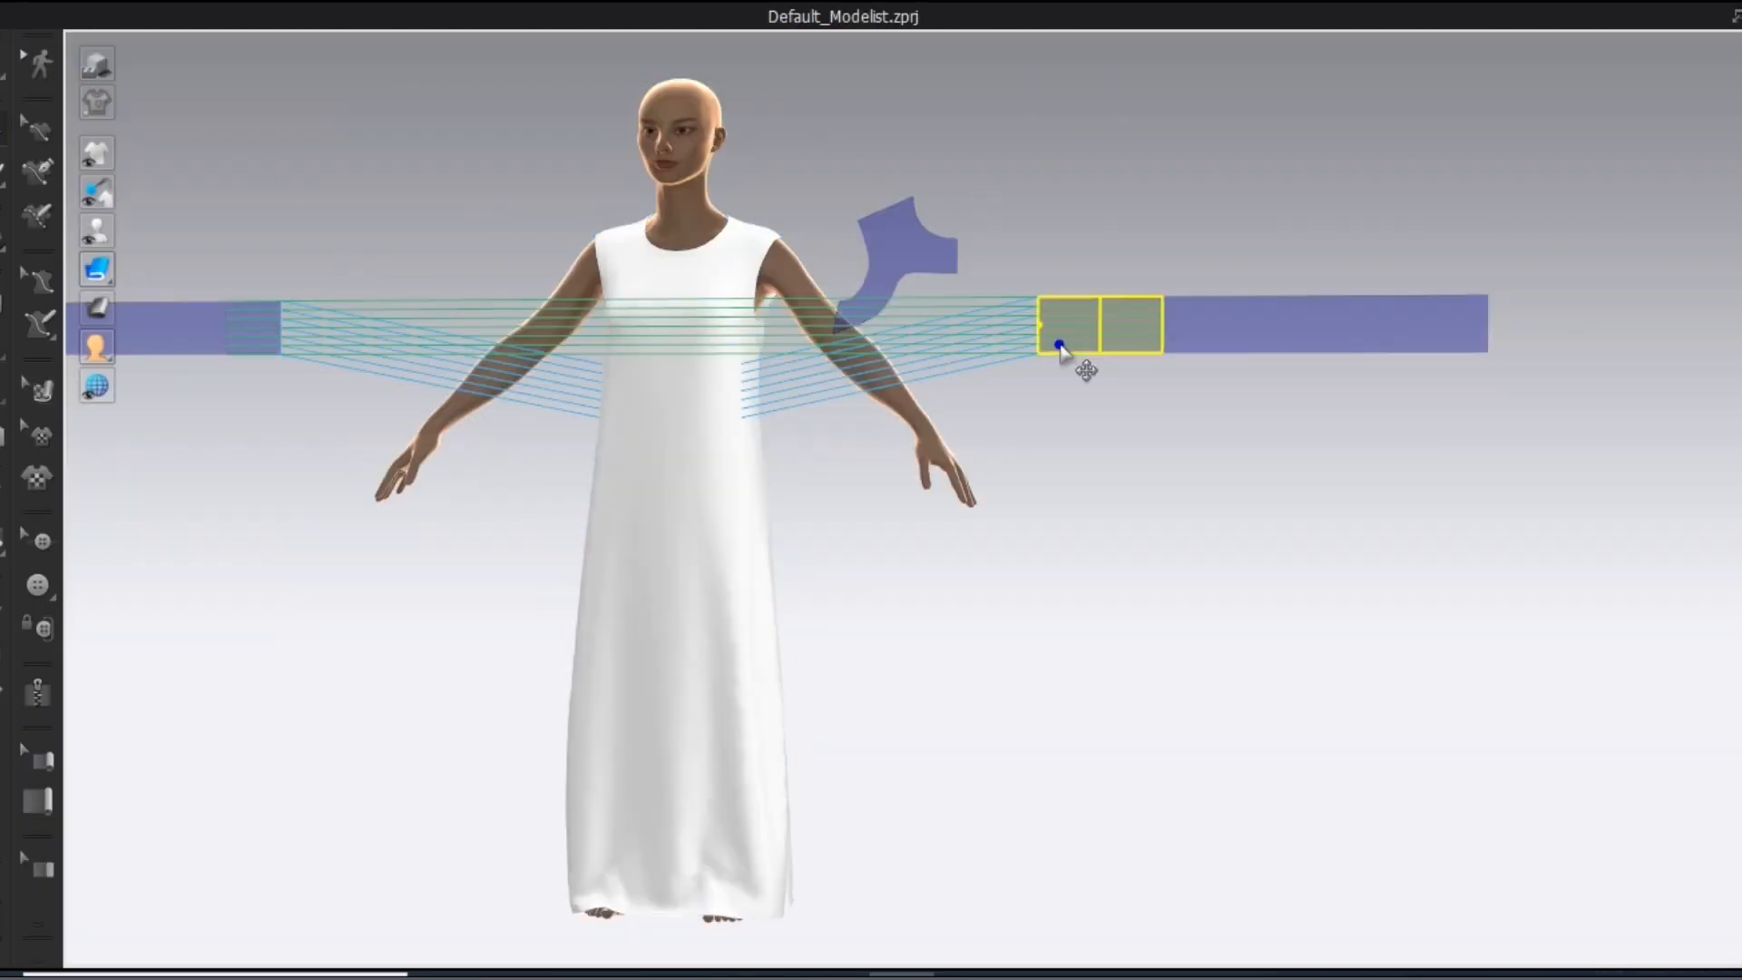
{"action": "right_click", "coordinate": [1060, 346]}
{"action": "left_click", "coordinate": [1138, 349]}
{"action": "left_click_drag", "start_coordinate": [1101, 333], "coordinate": [581, 404]}
{"action": "right_click_drag", "start_coordinate": [462, 526], "coordinate": [872, 453]}
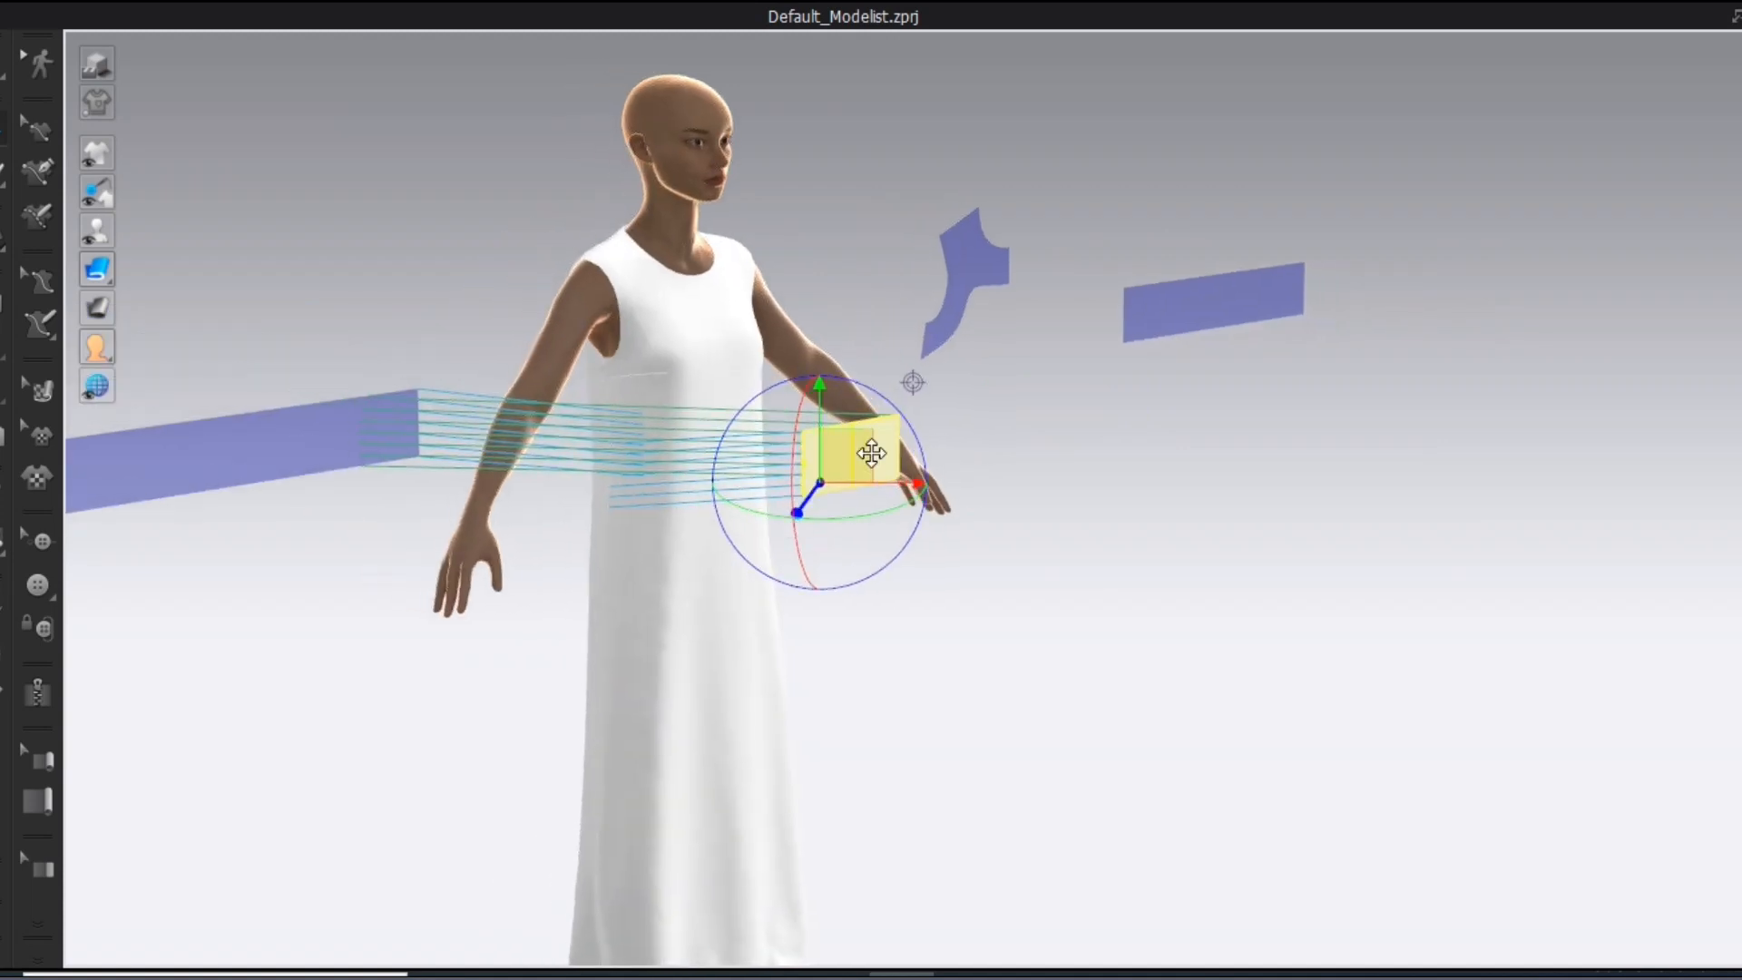
{"action": "left_click_drag", "start_coordinate": [860, 454], "coordinate": [672, 497]}
Place the other short strip piece at waist height on the opposite side of the avatar
{"action": "right_click", "coordinate": [389, 417]}
{"action": "left_click", "coordinate": [459, 175]}
{"action": "left_click_drag", "start_coordinate": [431, 391], "coordinate": [856, 468]}
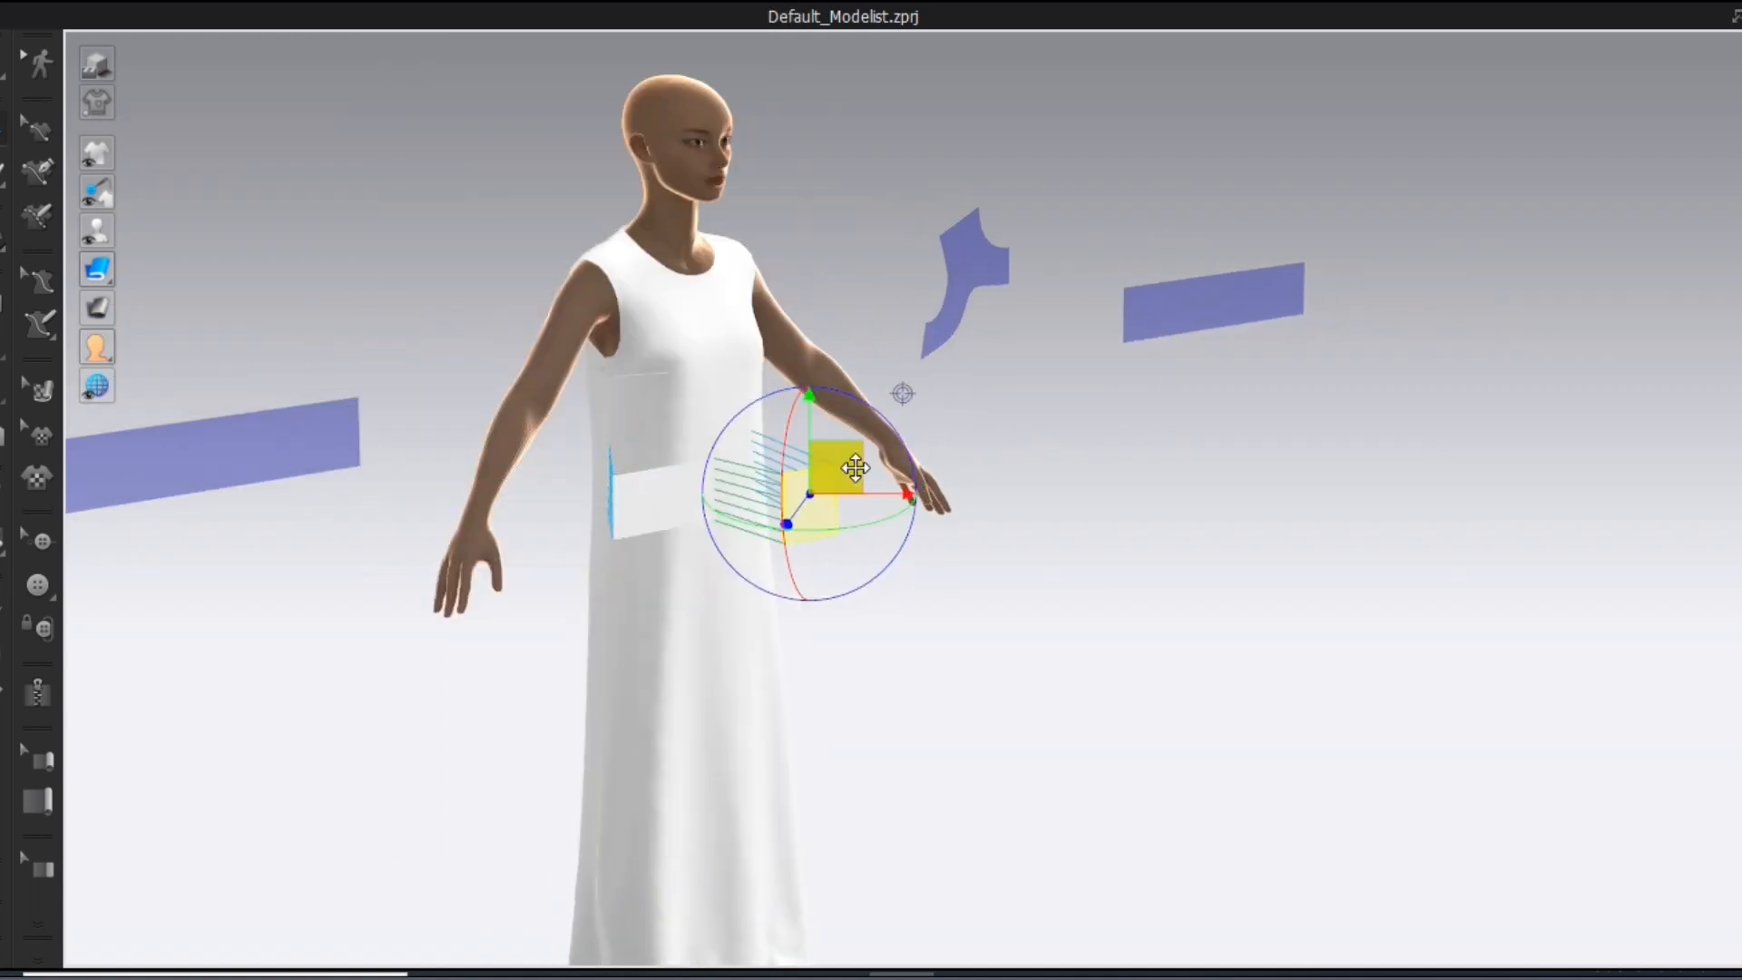
{"action": "right_click_drag", "start_coordinate": [855, 468], "coordinate": [513, 535]}
{"action": "left_click_drag", "start_coordinate": [517, 552], "coordinate": [1103, 575]}
Freeze the dress's front and back panels and simulate the short strip pieces around the waist
{"action": "left_click", "coordinate": [986, 481]}
{"action": "right_click_drag", "start_coordinate": [986, 482], "coordinate": [472, 481]}
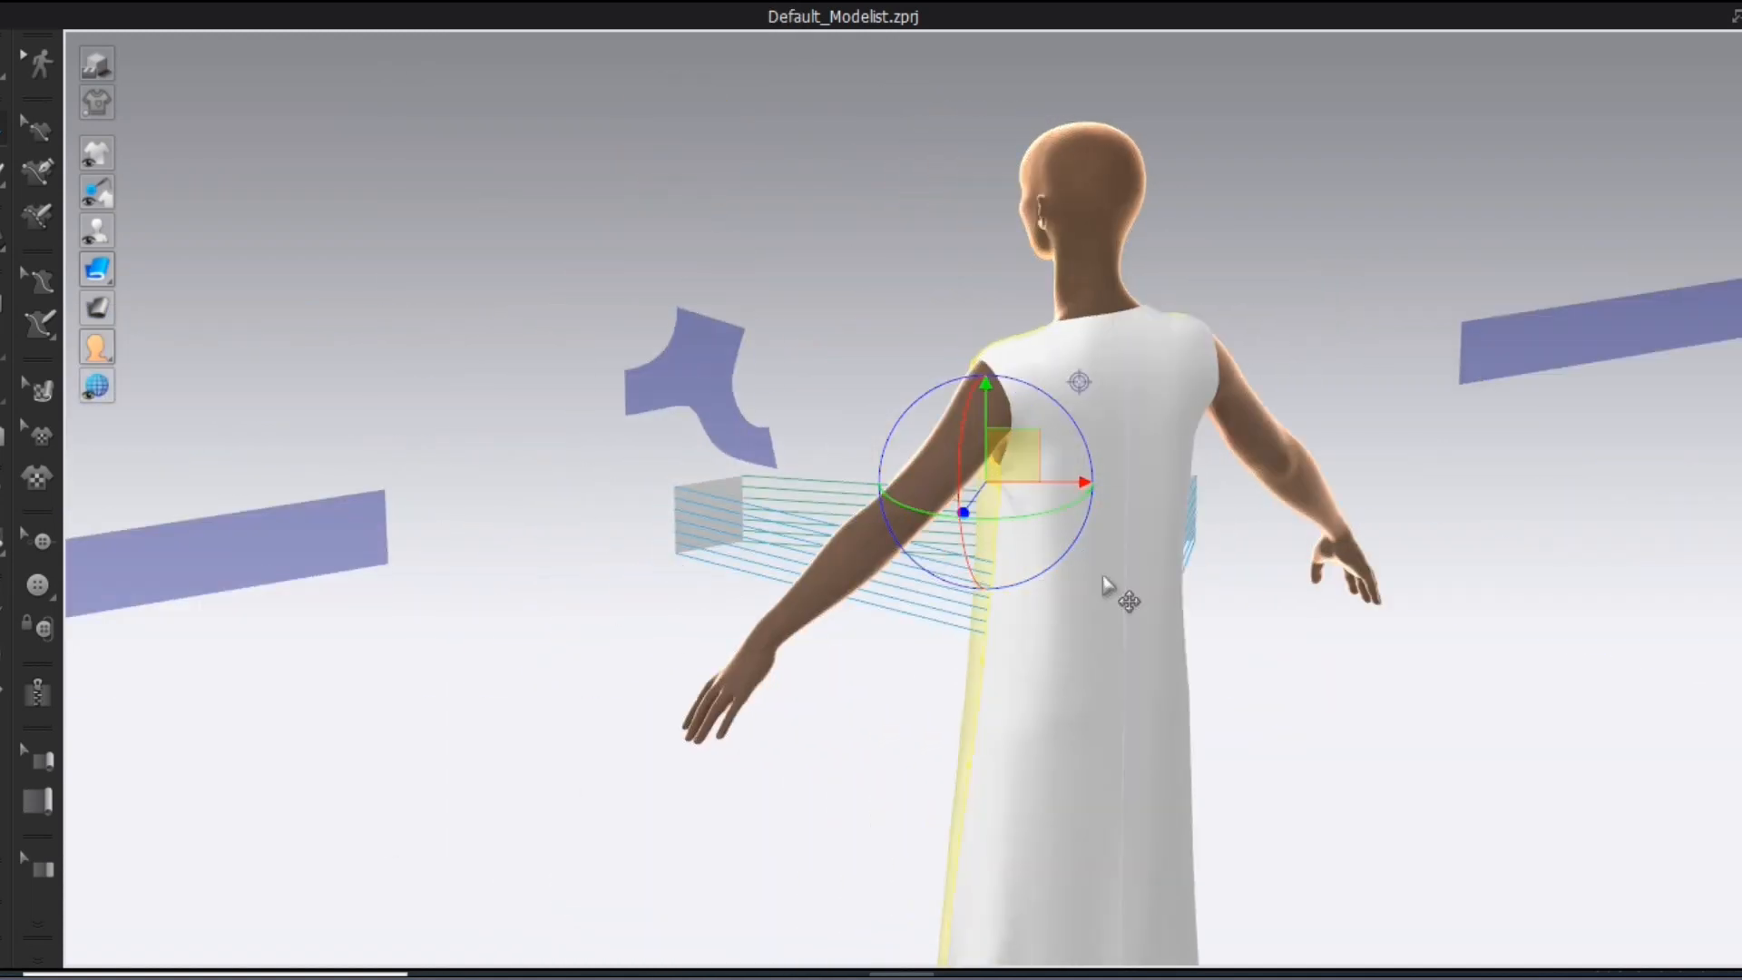
{"action": "left_click", "coordinate": [1105, 585]}
{"action": "right_click", "coordinate": [914, 240]}
{"action": "left_click", "coordinate": [939, 233]}
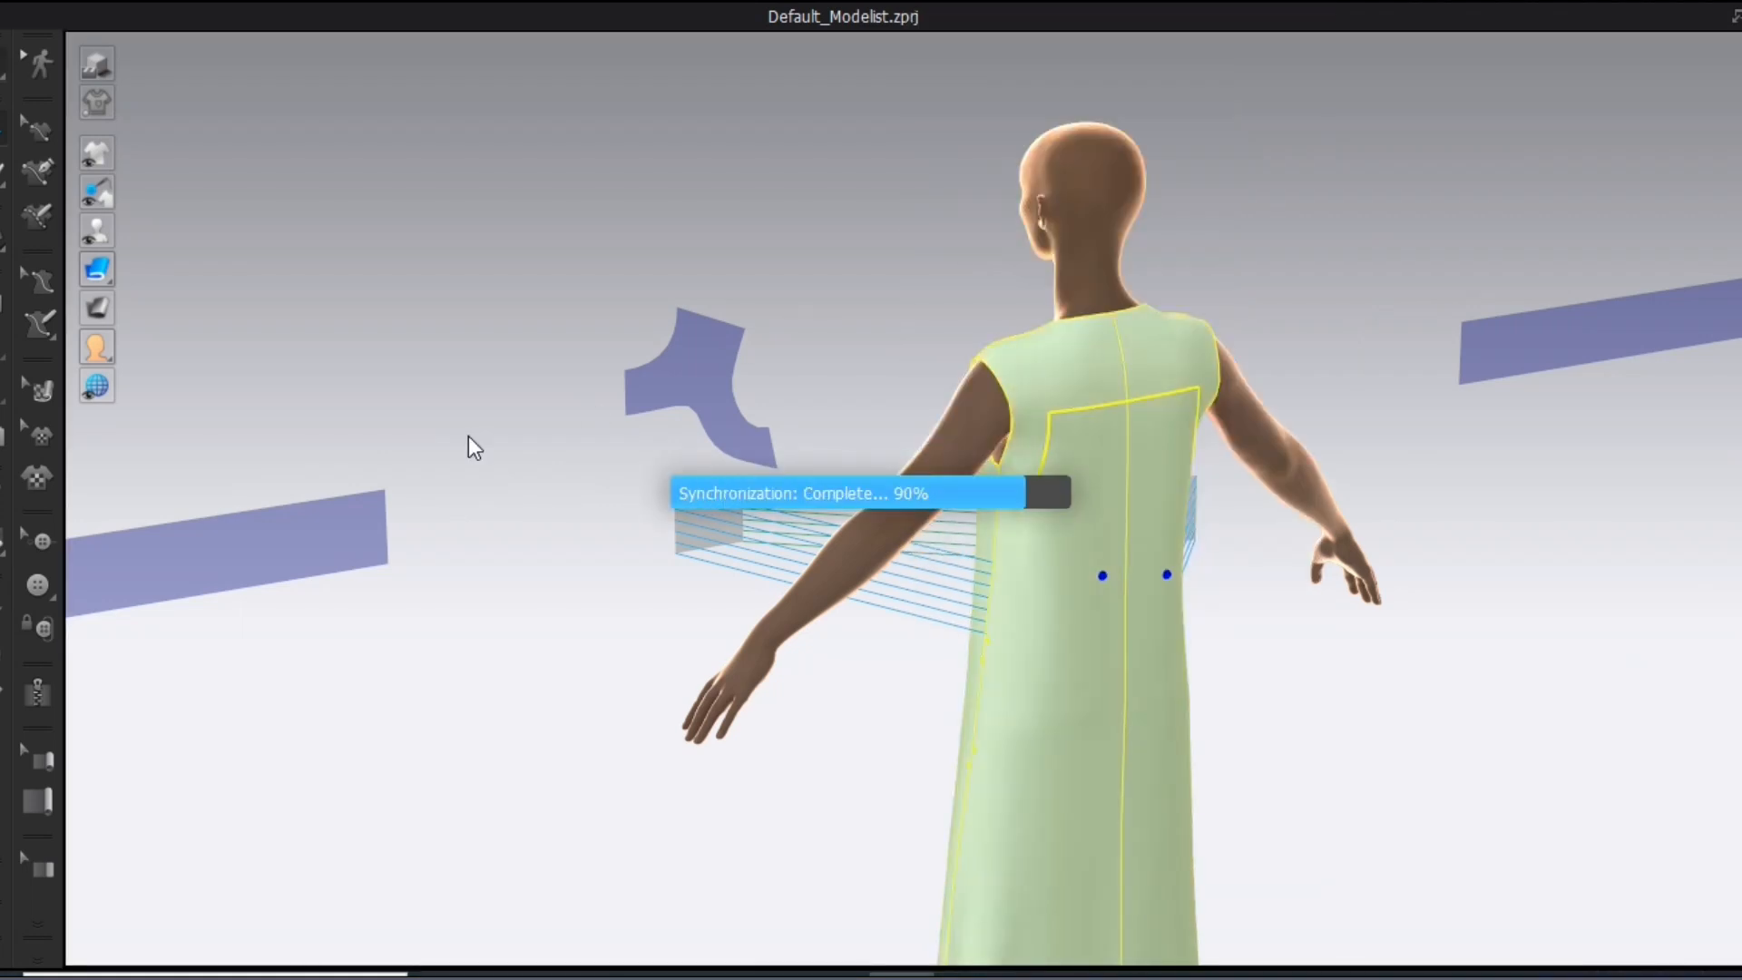
{"action": "right_click_drag", "start_coordinate": [575, 405], "coordinate": [910, 393]}
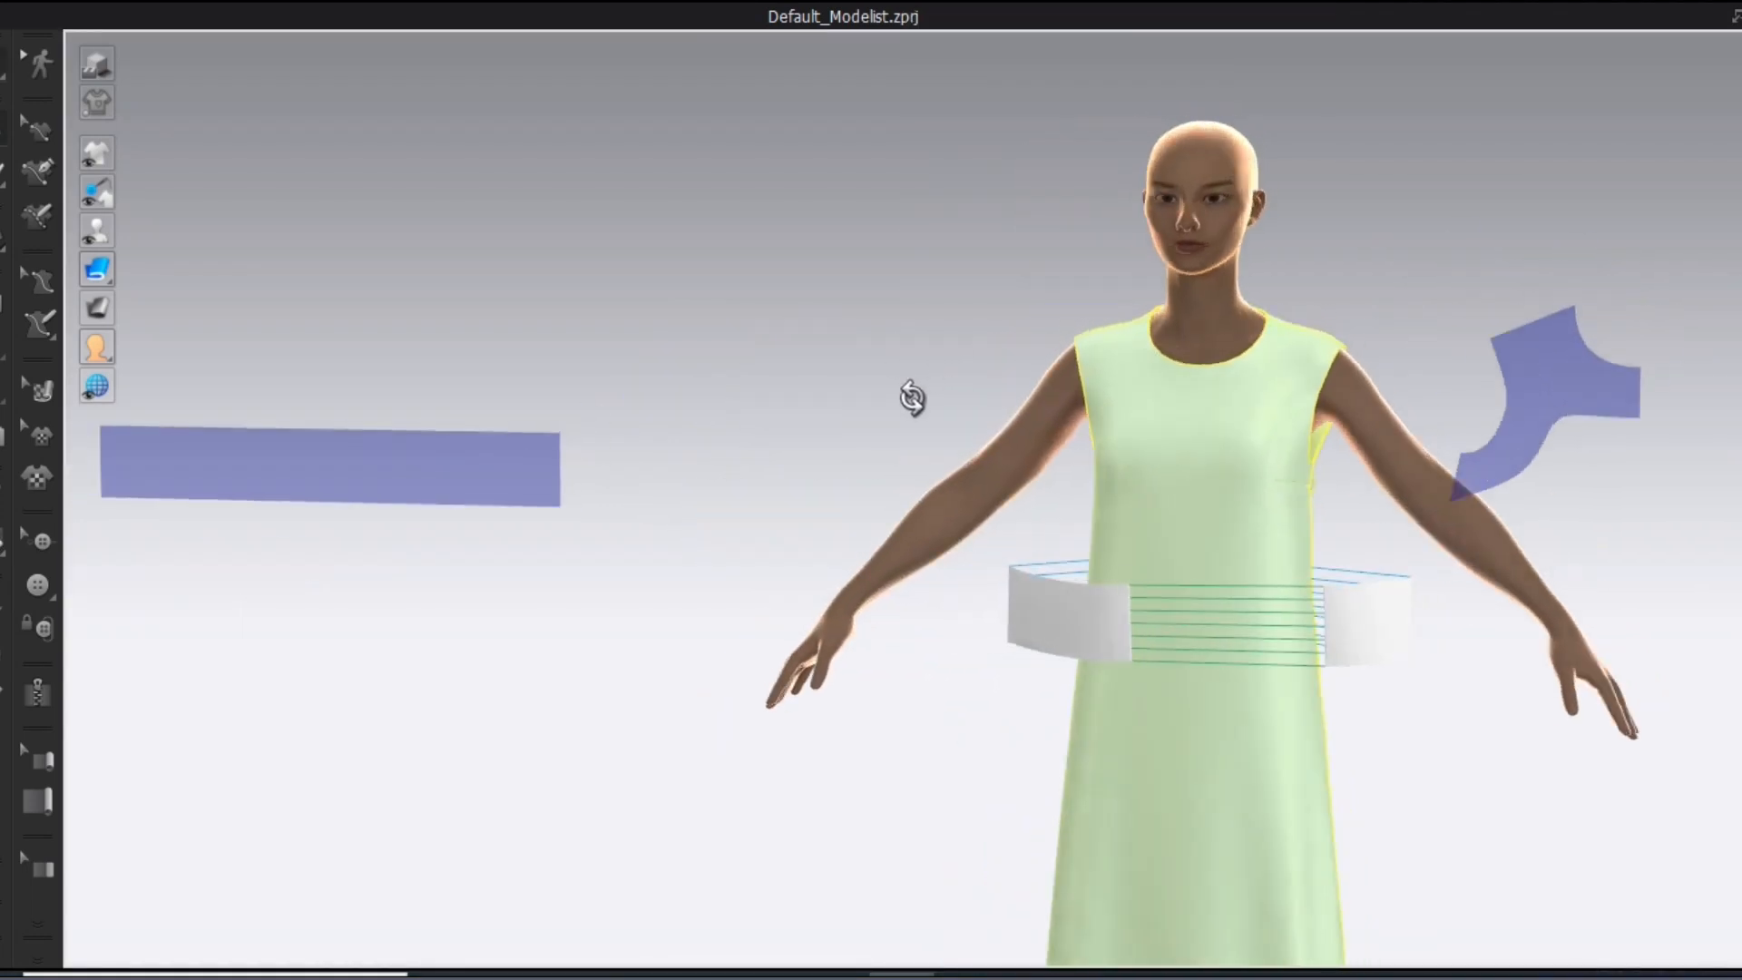
{"action": "key", "text": "space"}
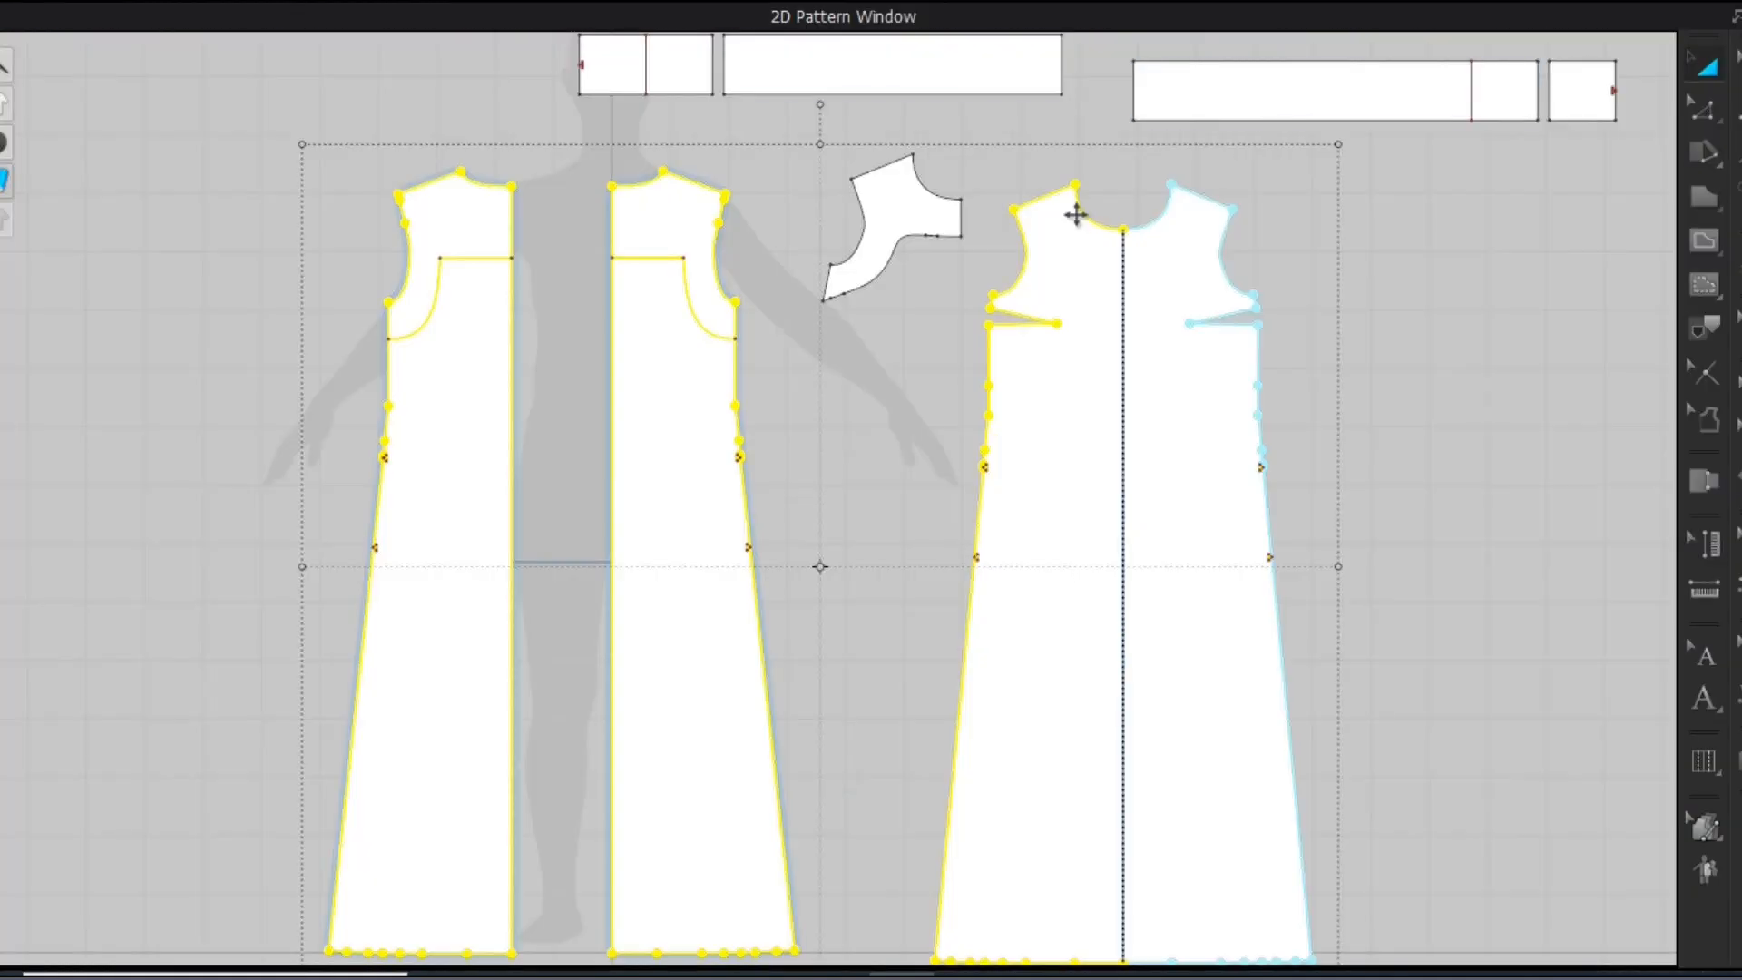
Merge the two long strips at their short ends and delete the internal line left in the merged strip
{"action": "left_click", "coordinate": [1699, 111]}
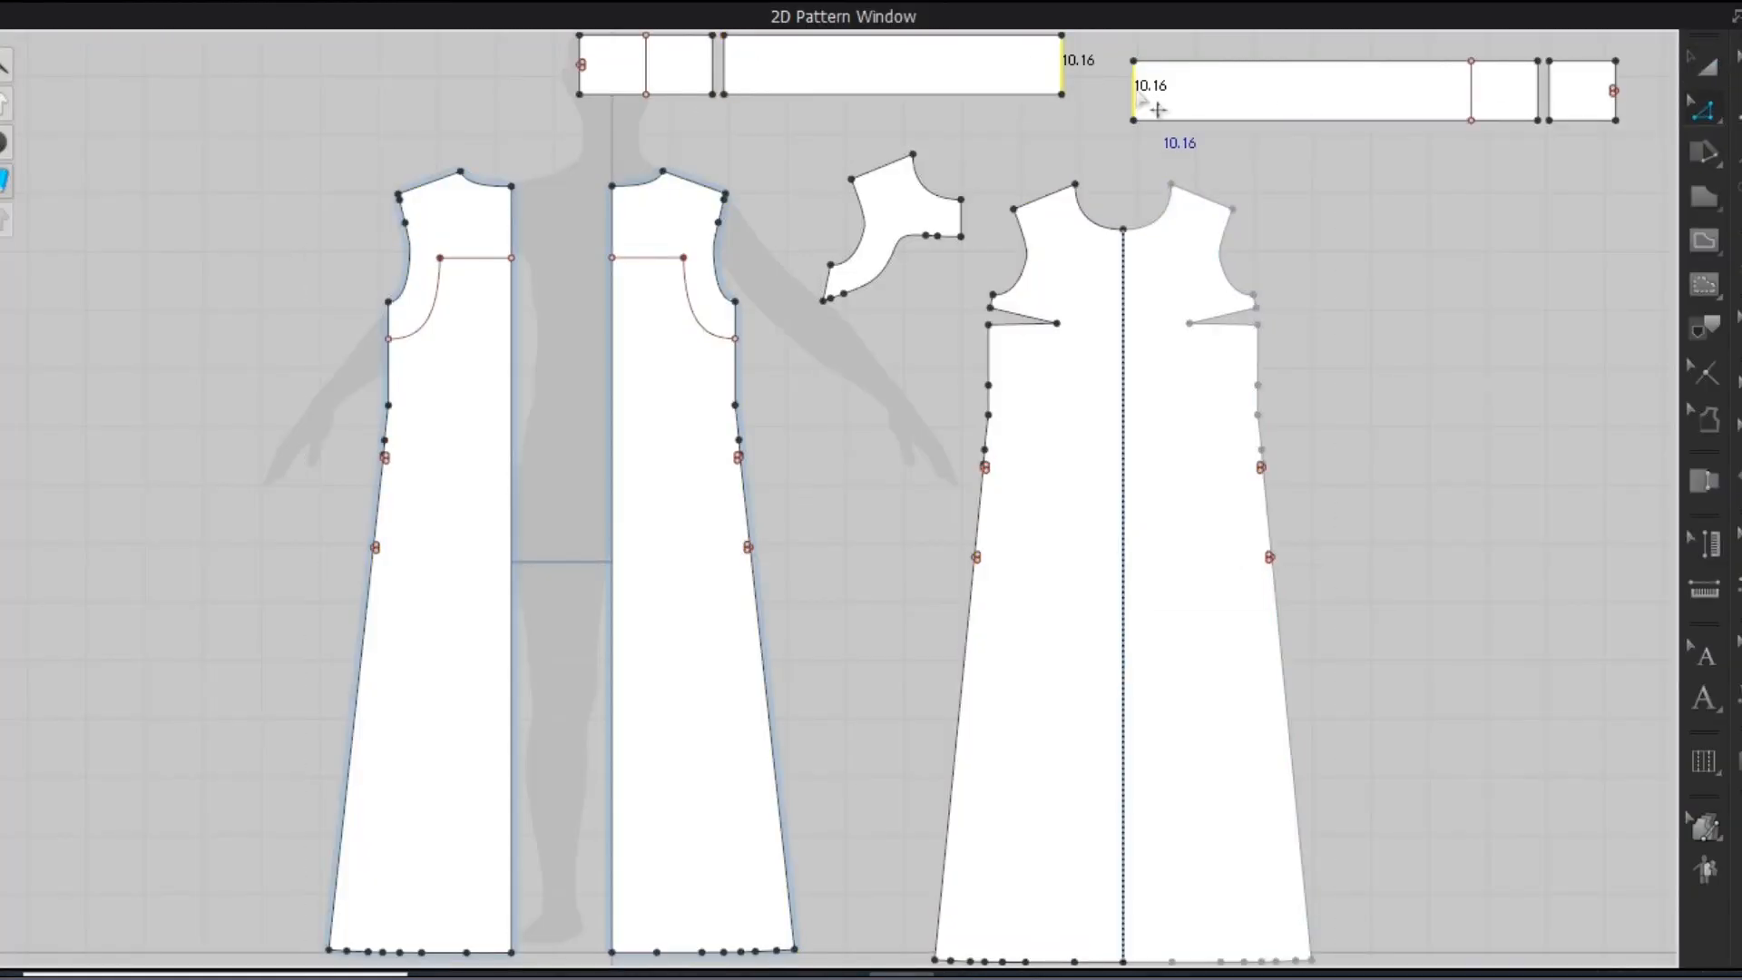
{"action": "right_click", "coordinate": [1140, 96]}
{"action": "left_click", "coordinate": [1195, 367]}
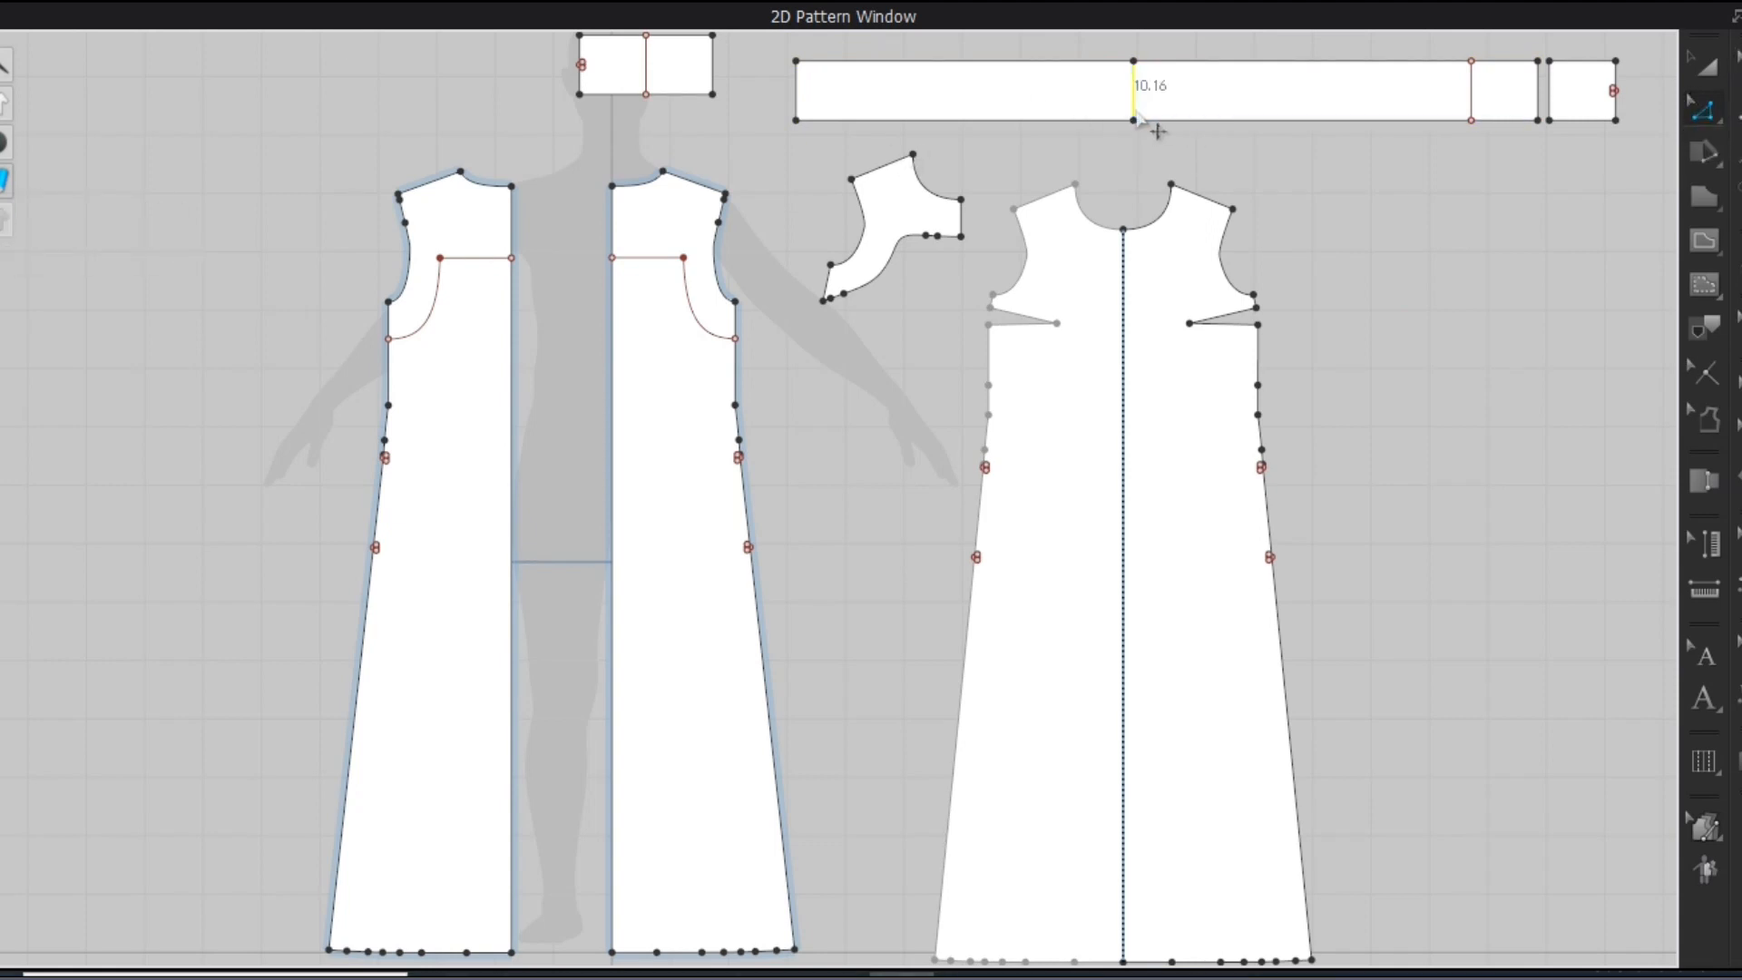
{"action": "left_click", "coordinate": [1471, 90]}
{"action": "key", "text": "Delete"}
{"action": "left_click", "coordinate": [1703, 195]}
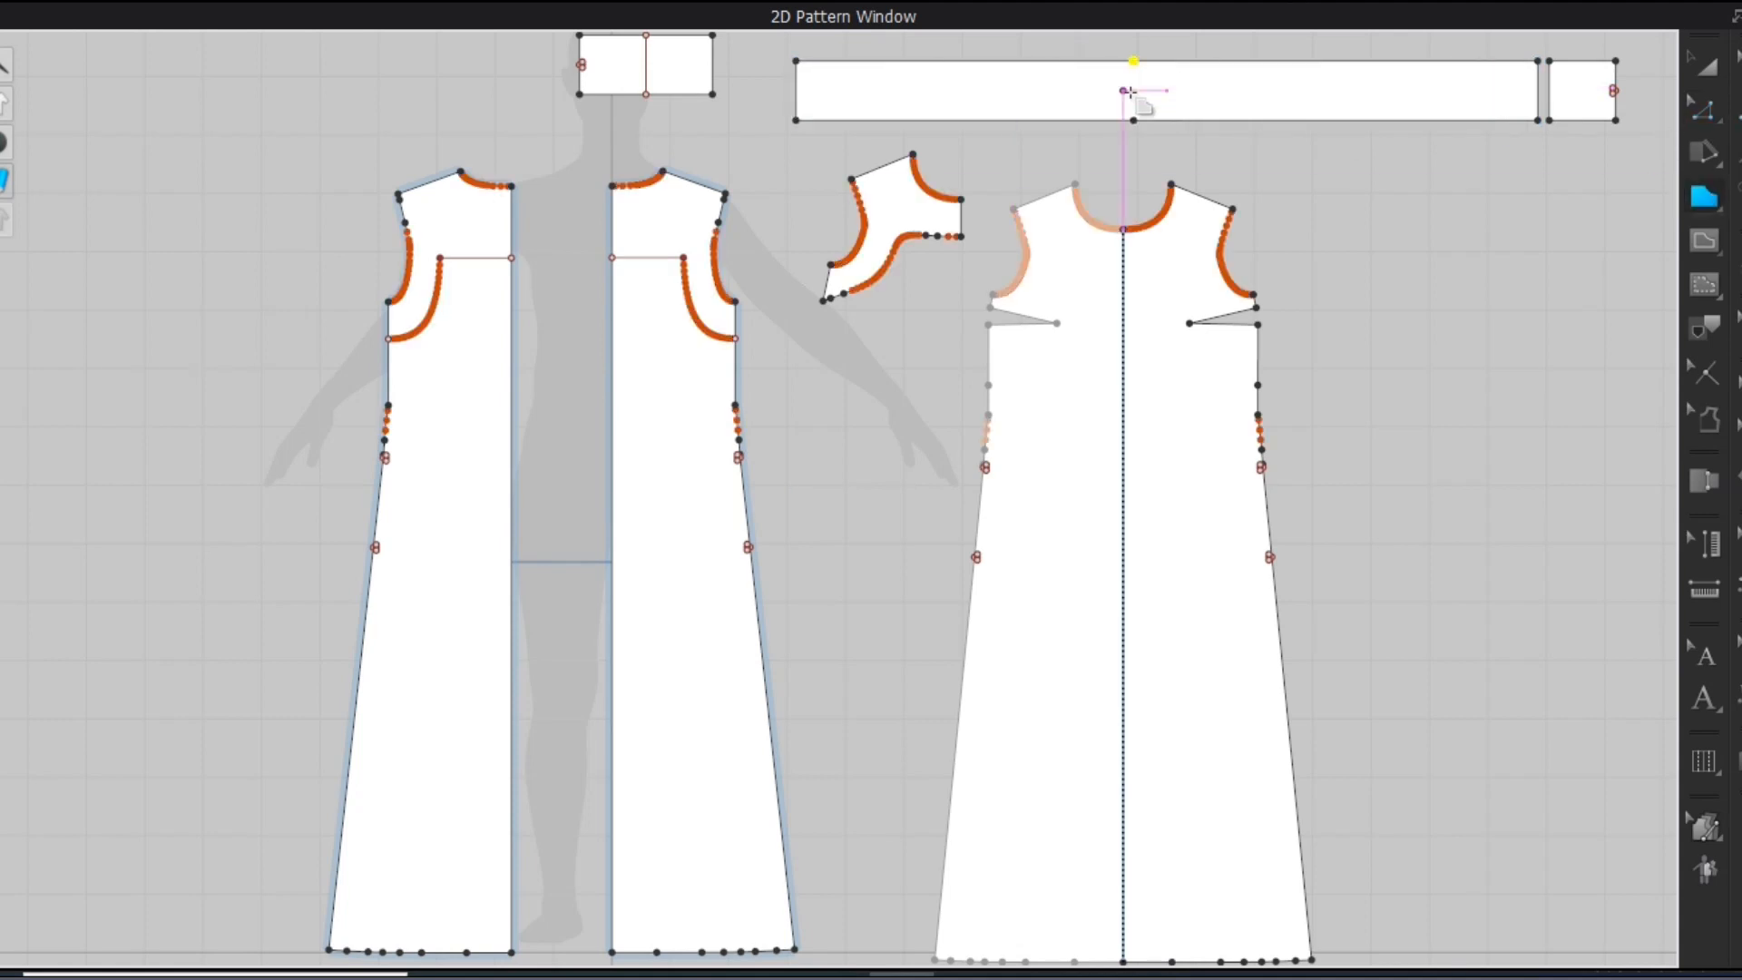
{"action": "left_click", "coordinate": [1190, 91]}
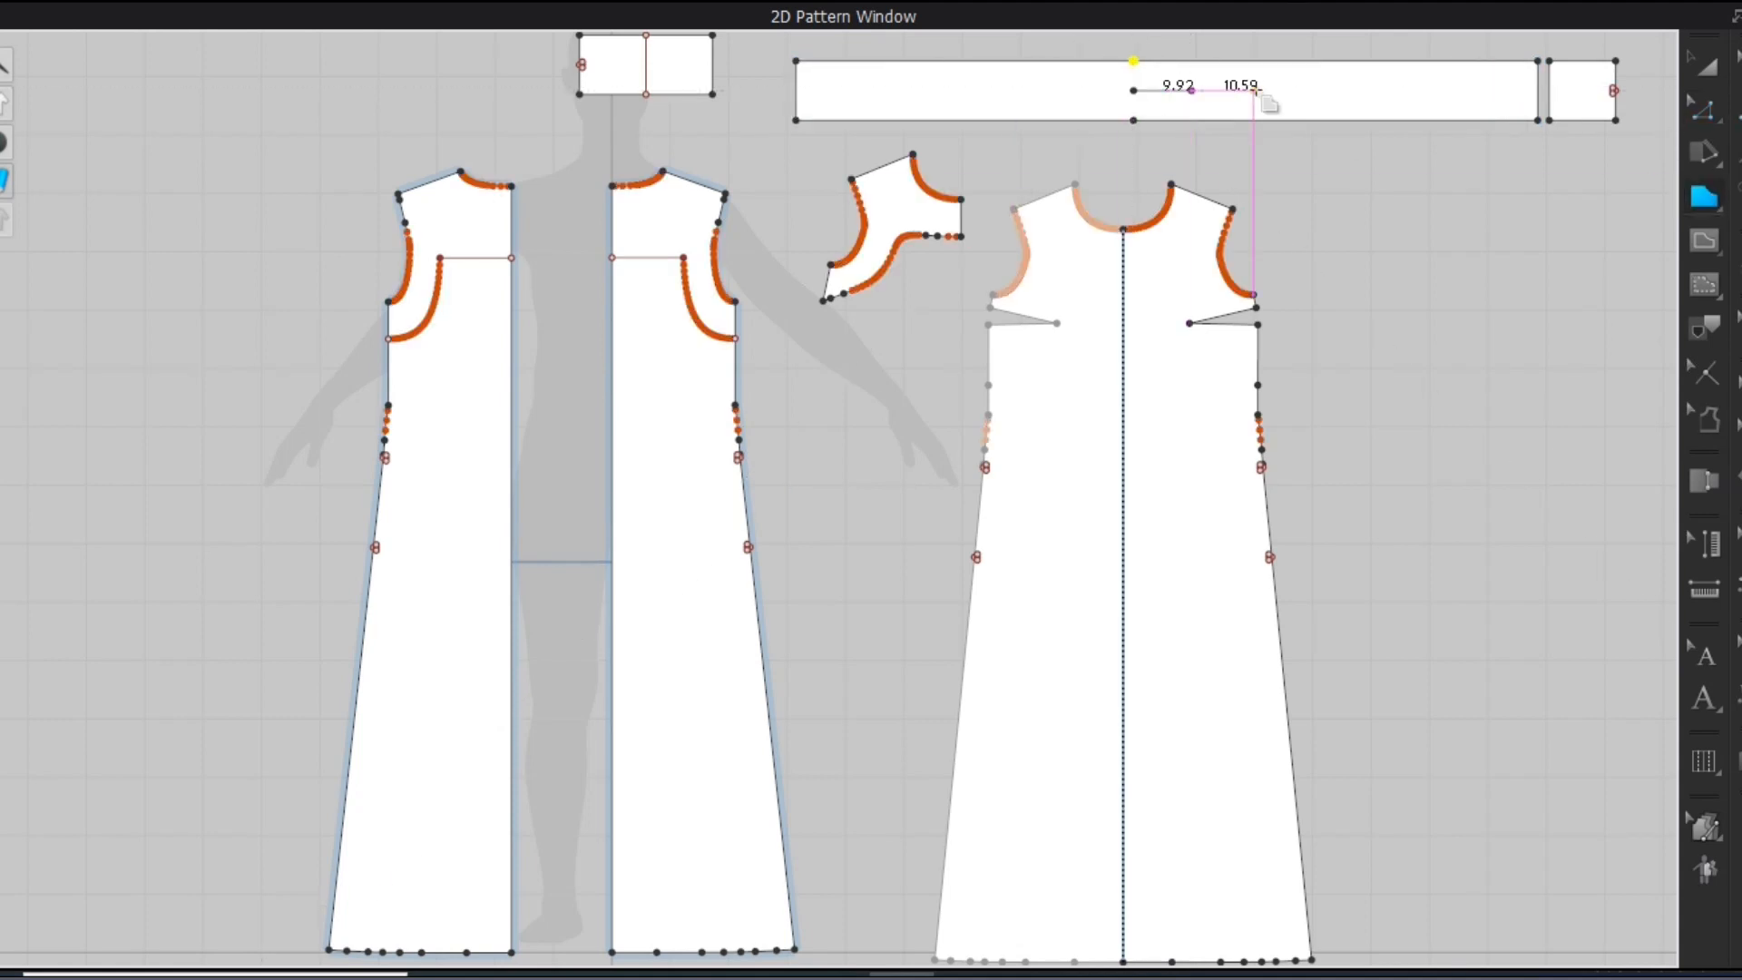
{"action": "right_click", "coordinate": [1133, 90]}
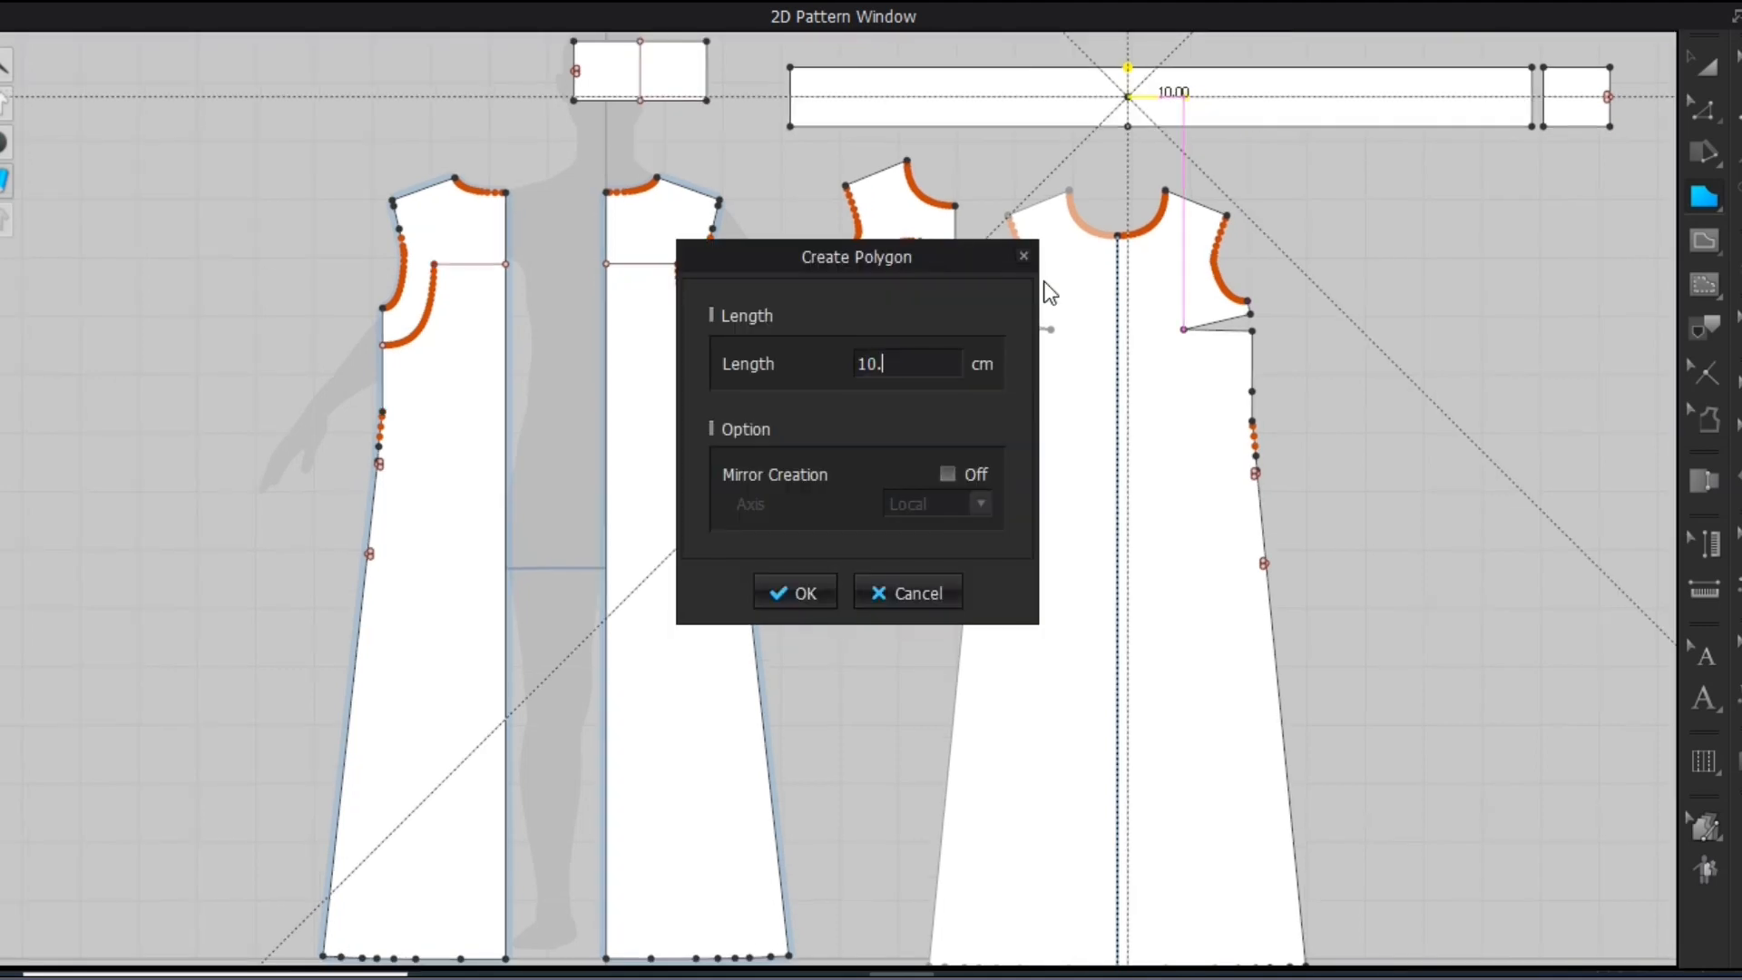
{"action": "key", "text": "Return"}
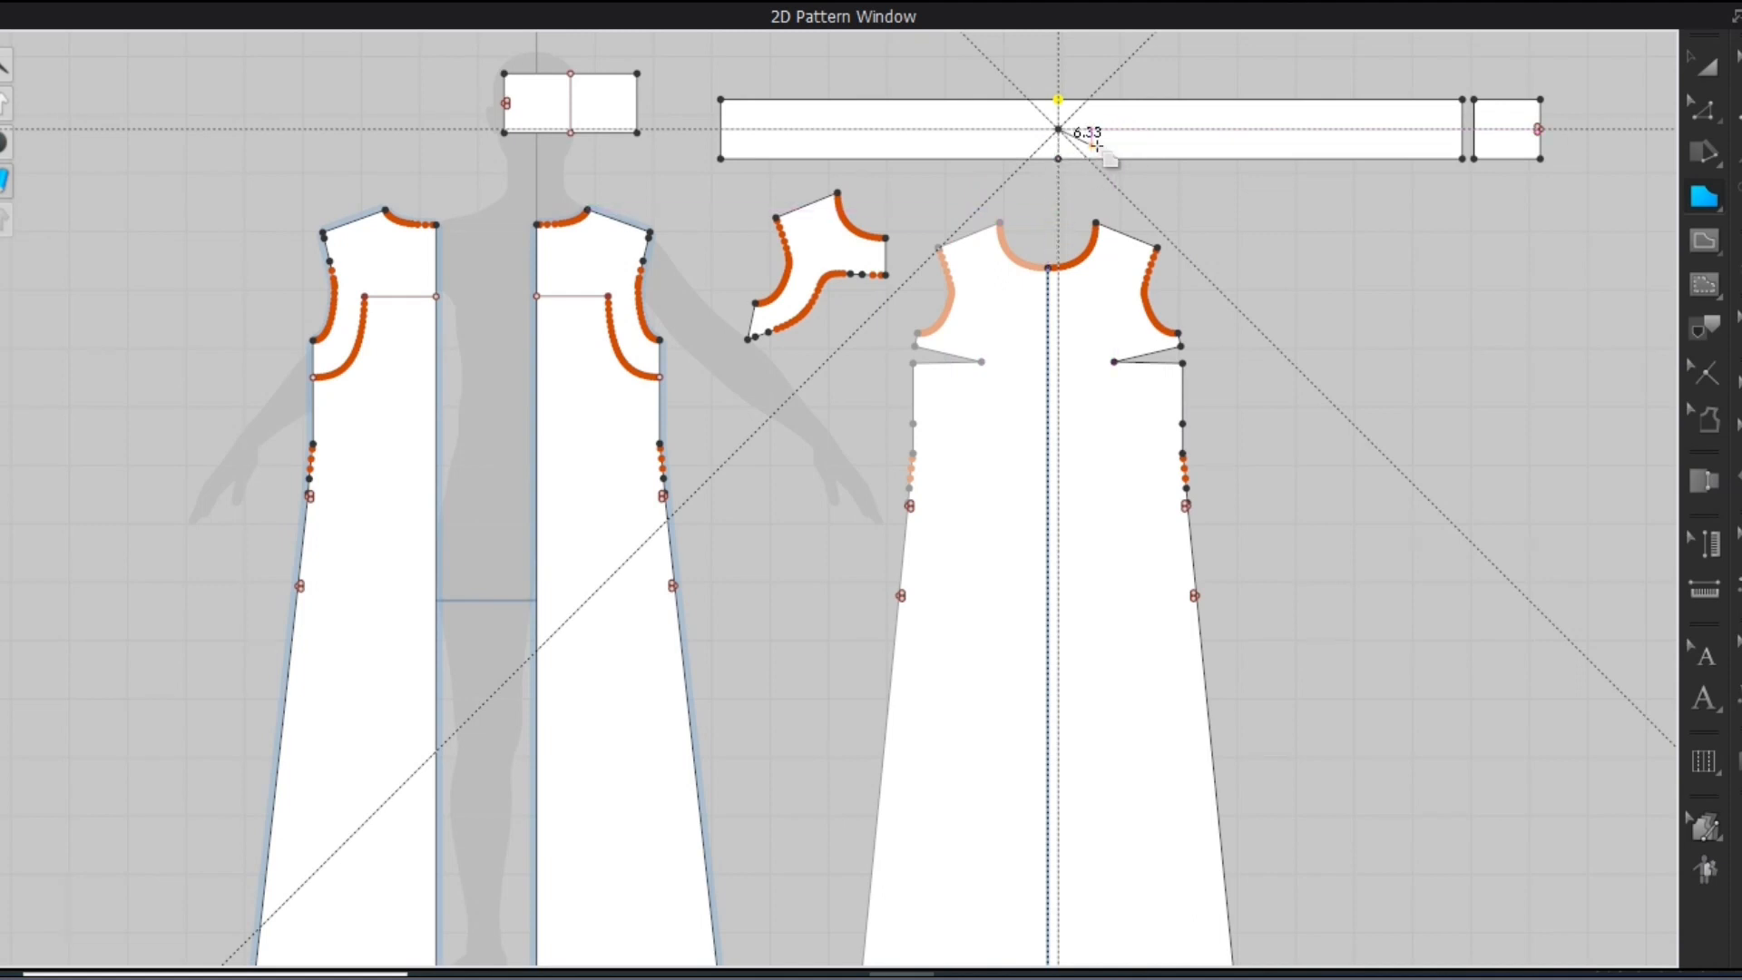
{"action": "key", "text": "Escape"}
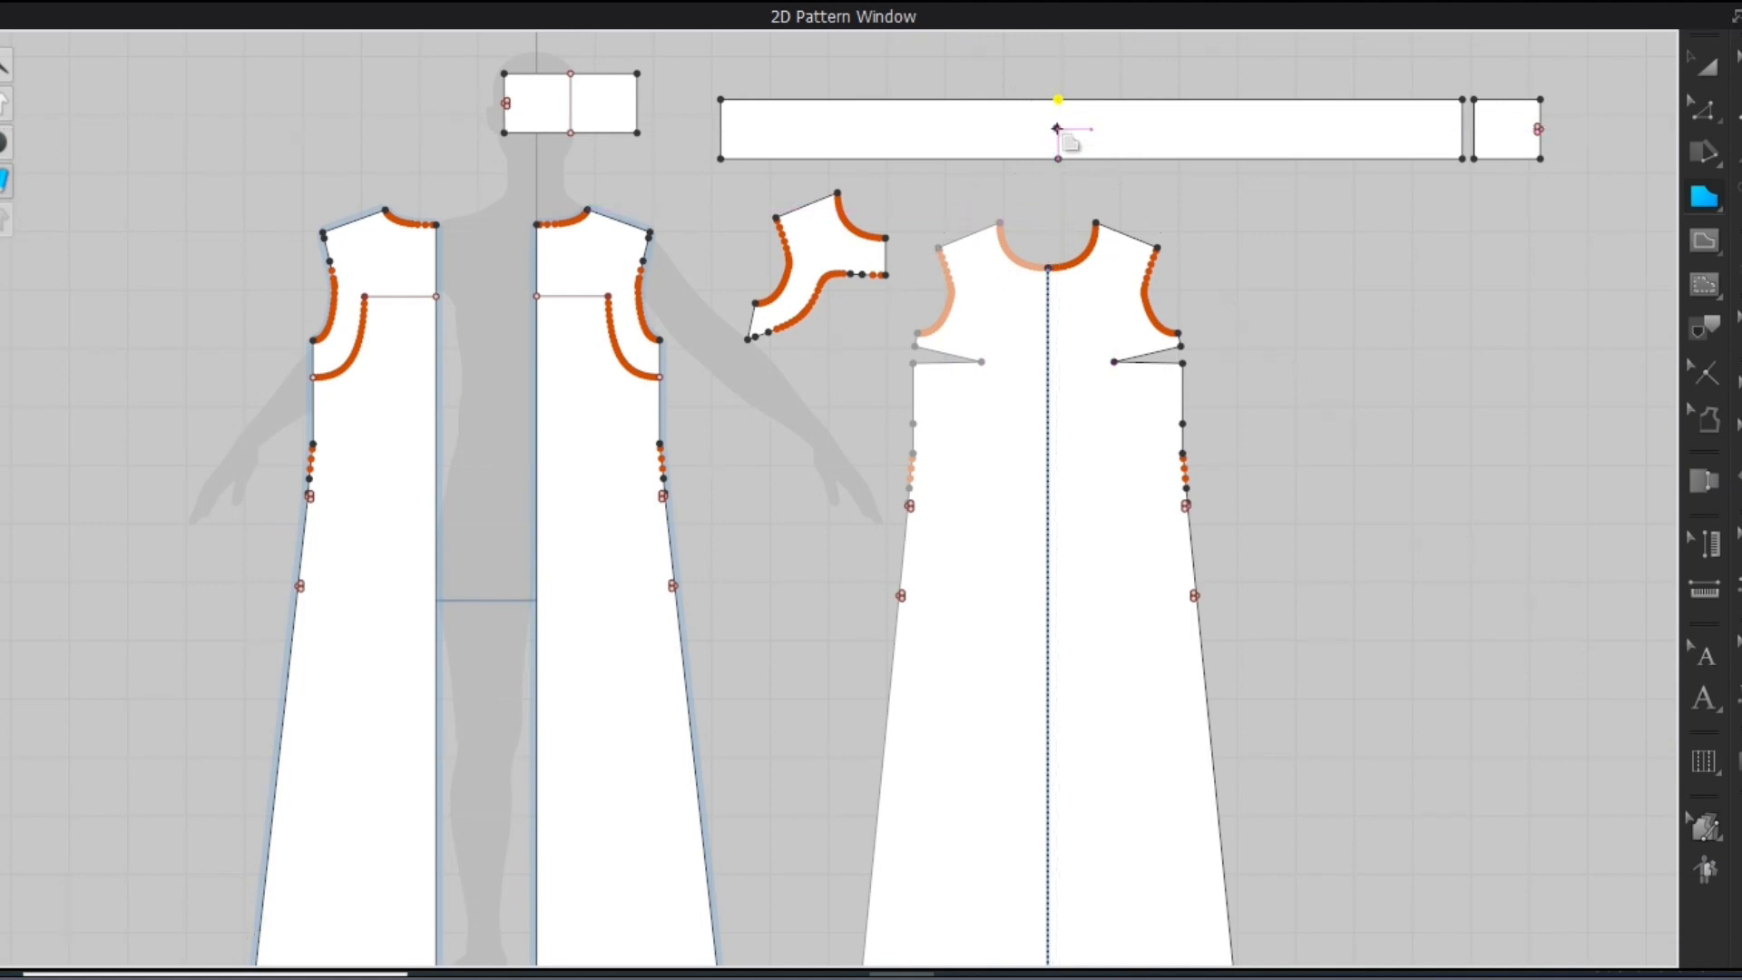
{"action": "right_click", "coordinate": [1120, 132]}
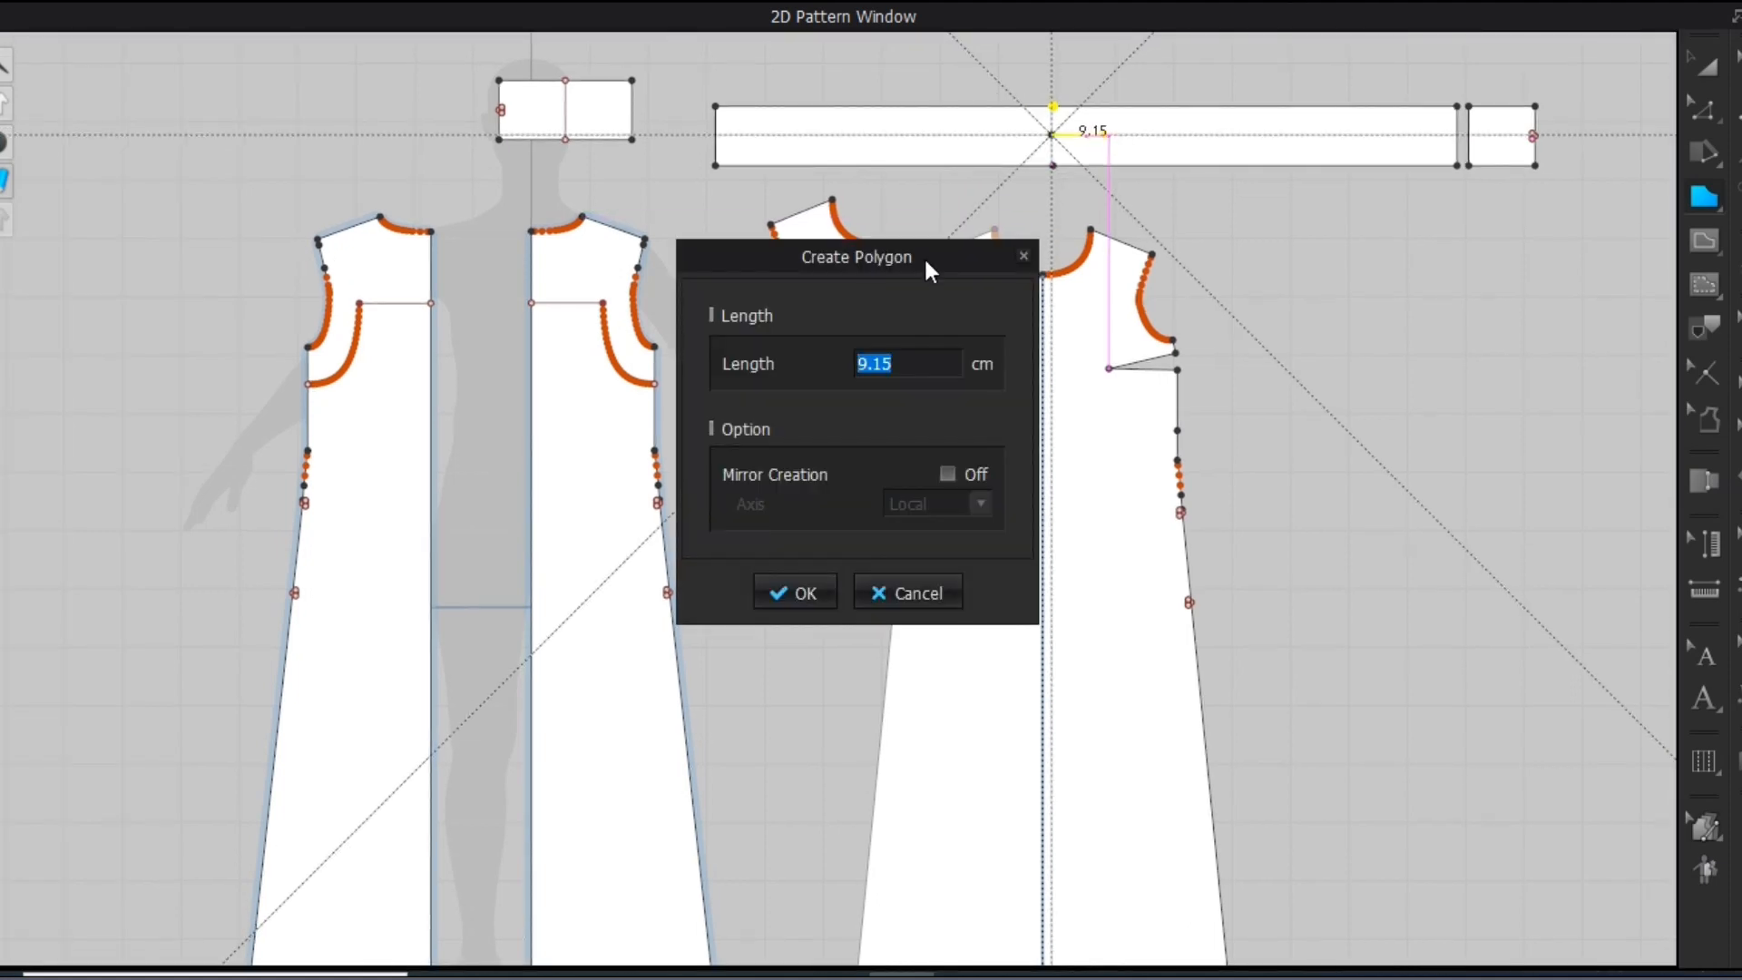
{"action": "type", "text": "10.16"}
{"action": "left_click", "coordinate": [798, 581]}
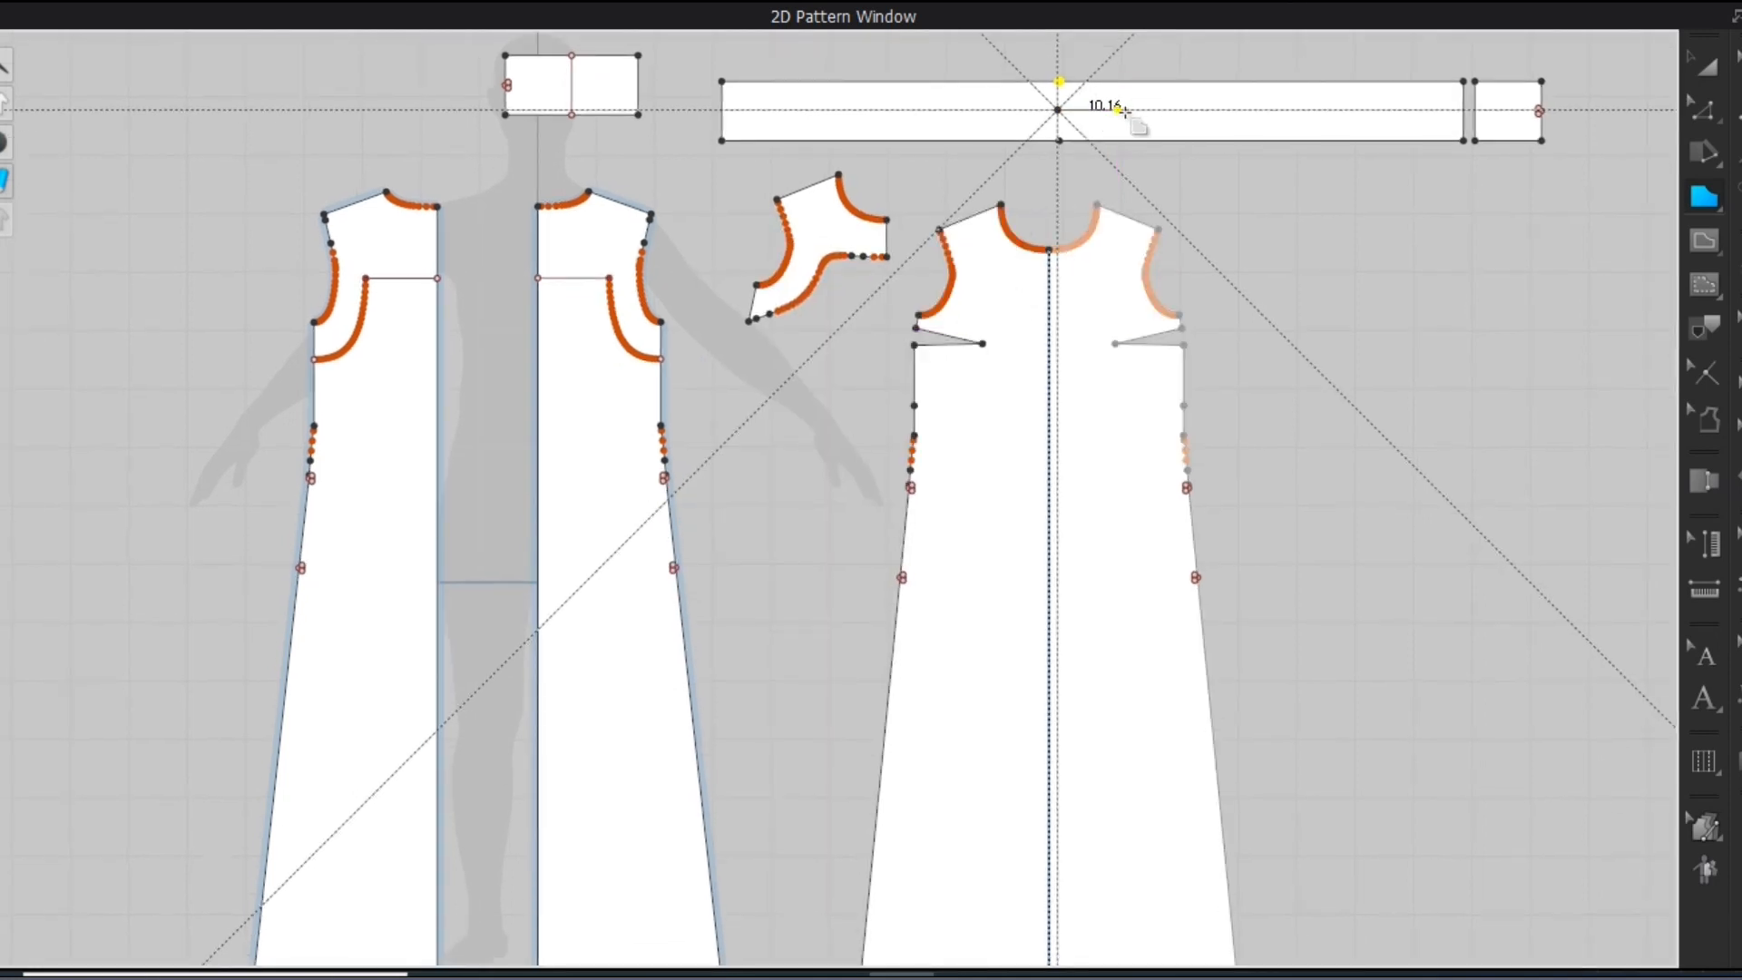
Draw a horizontal internal line 10.16 cm long starting from the centre of the merged long strip
{"action": "left_click", "coordinate": [1699, 247]}
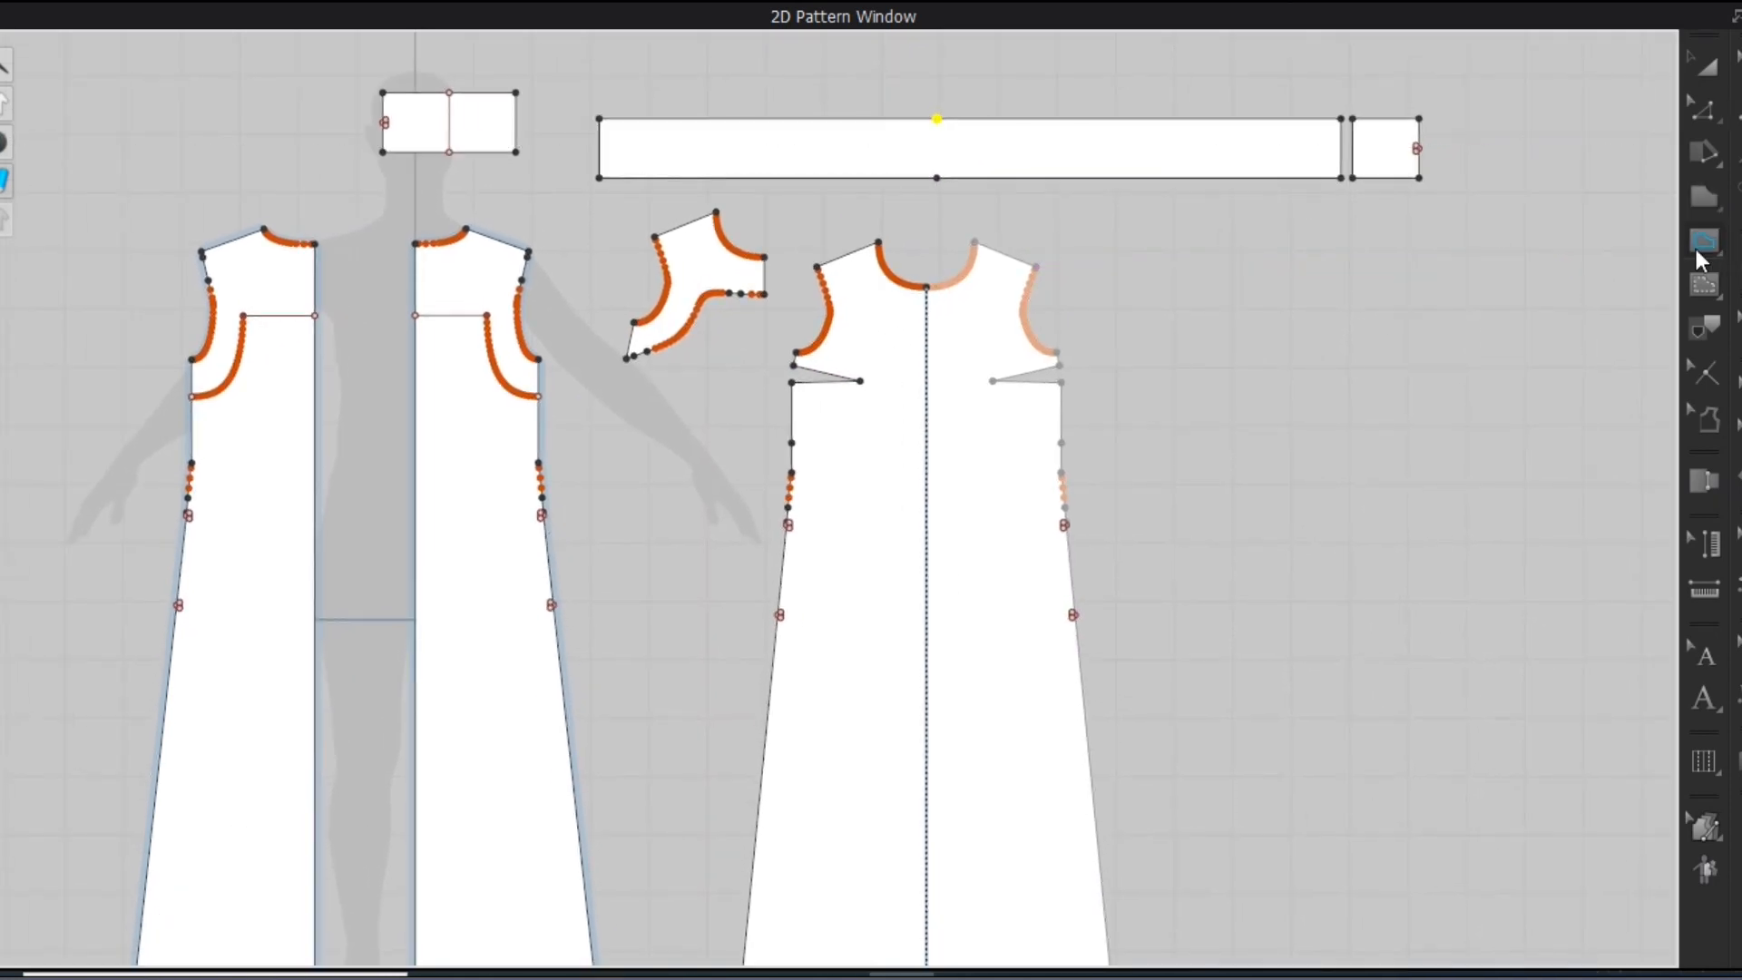
{"action": "left_click", "coordinate": [938, 148]}
{"action": "right_click", "coordinate": [992, 149]}
{"action": "type", "text": "10.16"}
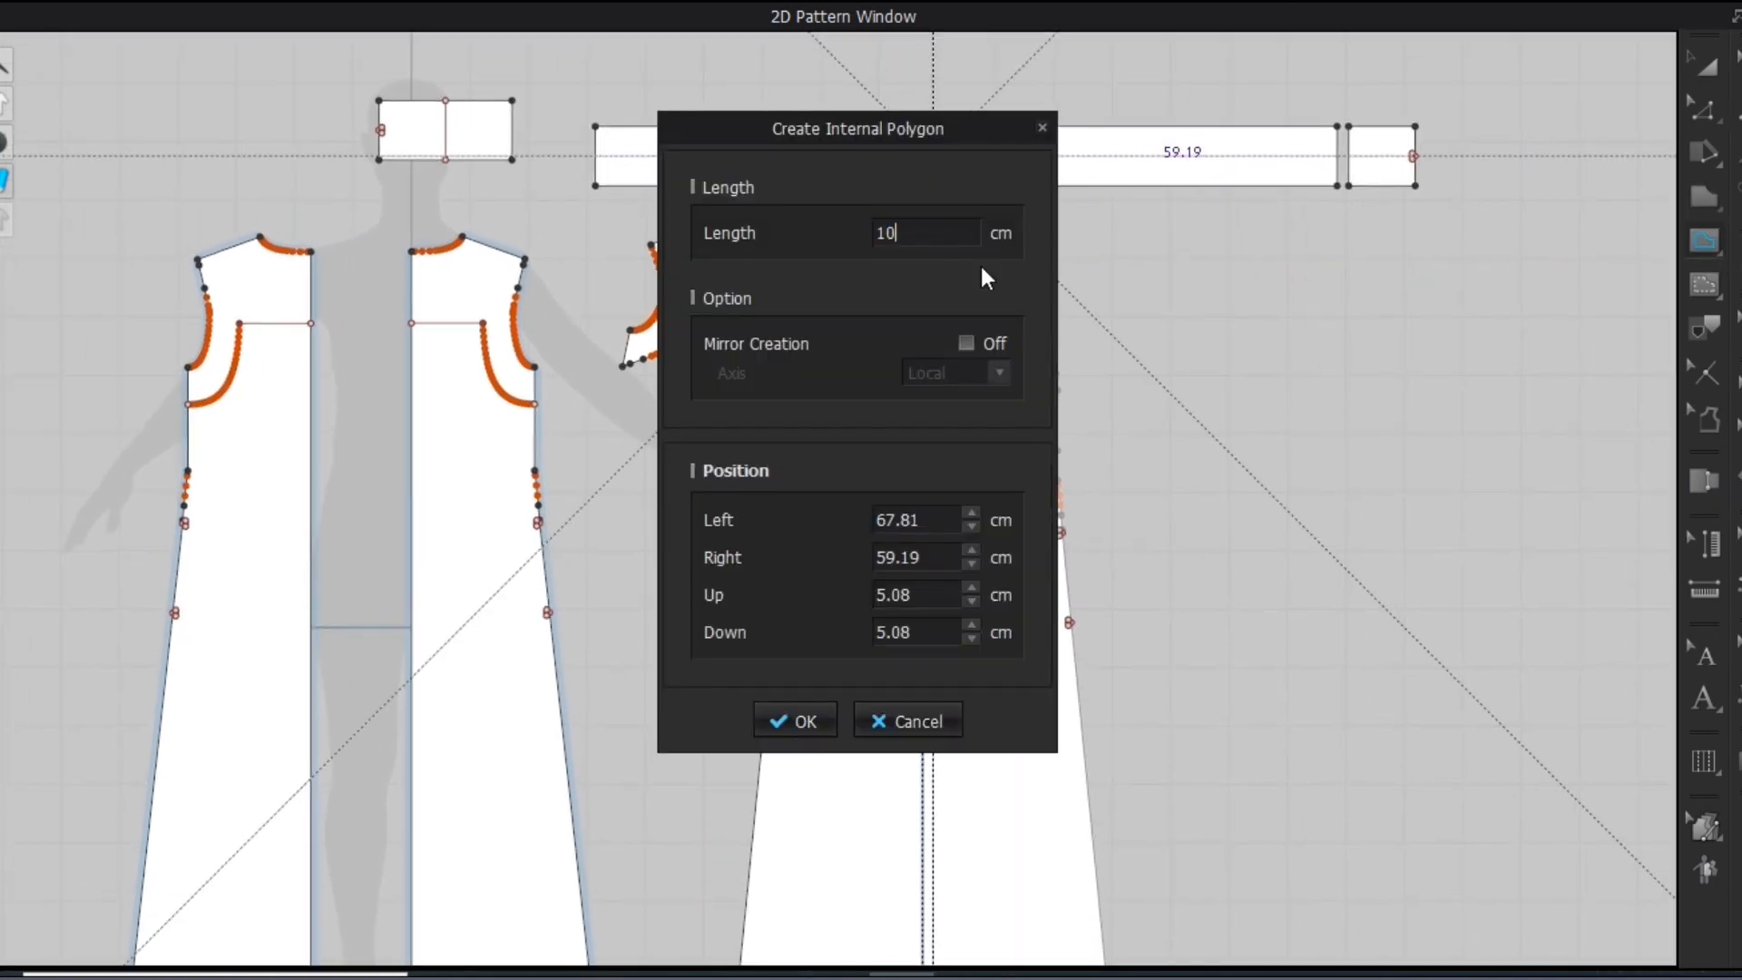
{"action": "left_click", "coordinate": [798, 720]}
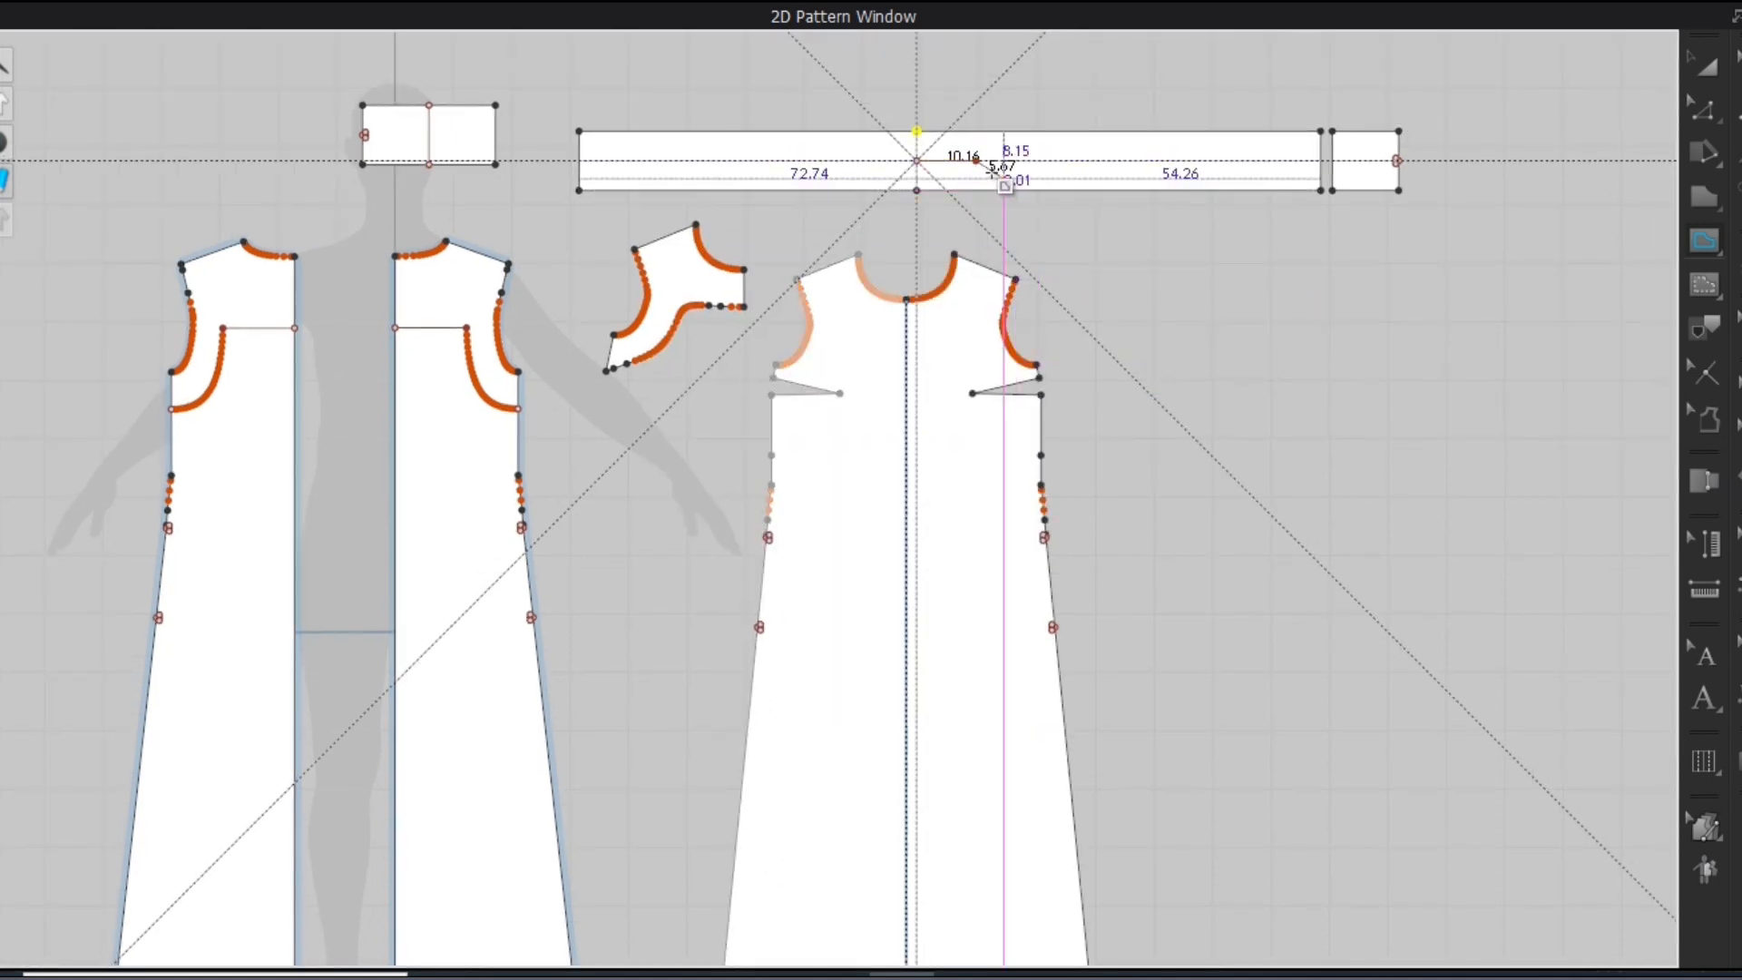
{"action": "key", "text": "a"}
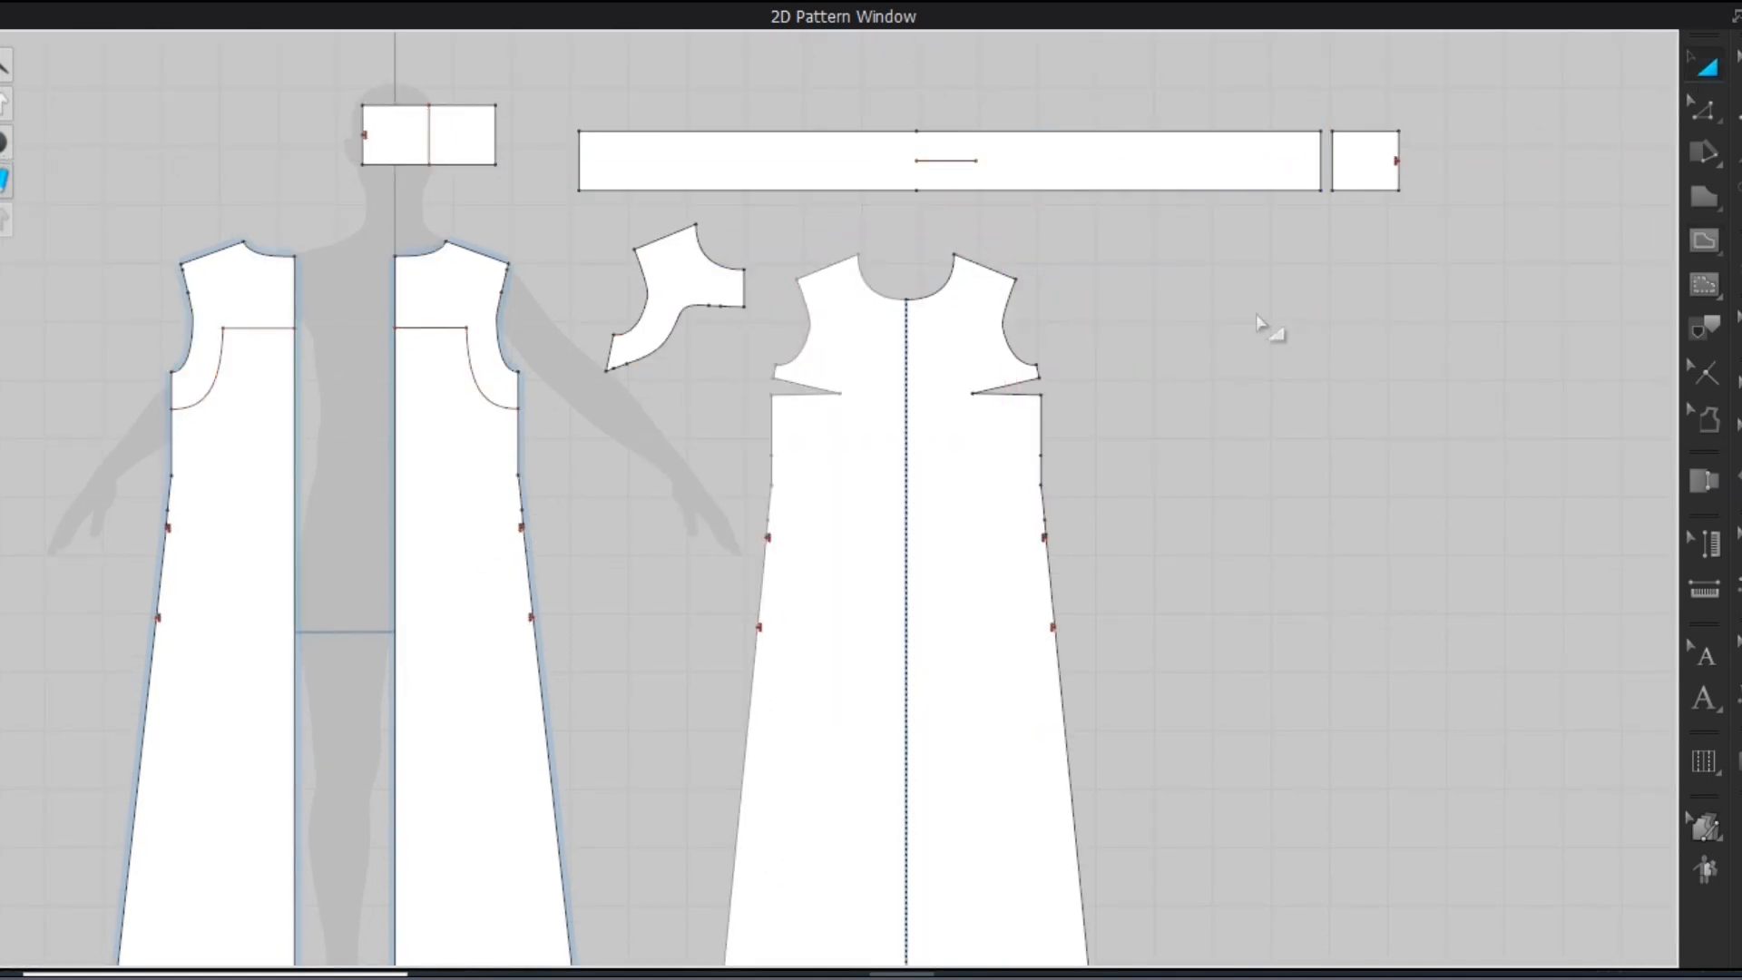
Sew the long strip's central internal line to the cut edge of the two-section short strip piece
{"action": "left_click", "coordinate": [941, 162]}
{"action": "key", "text": "z"}
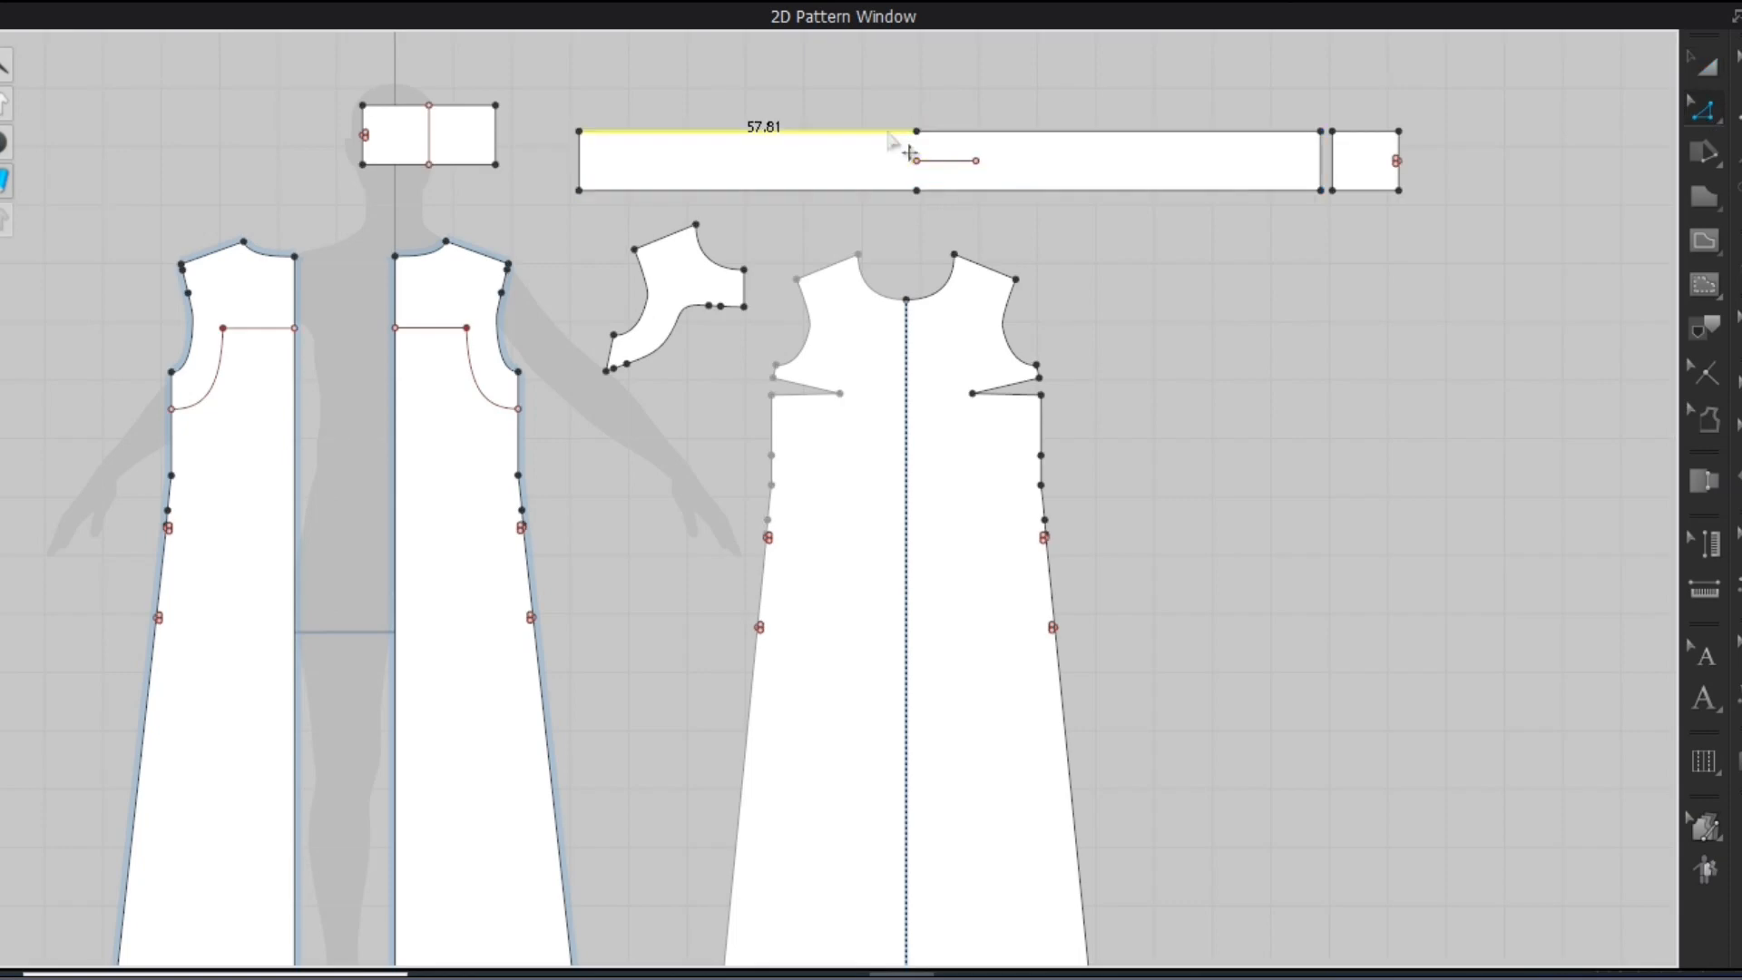
{"action": "left_click", "coordinate": [1735, 17]}
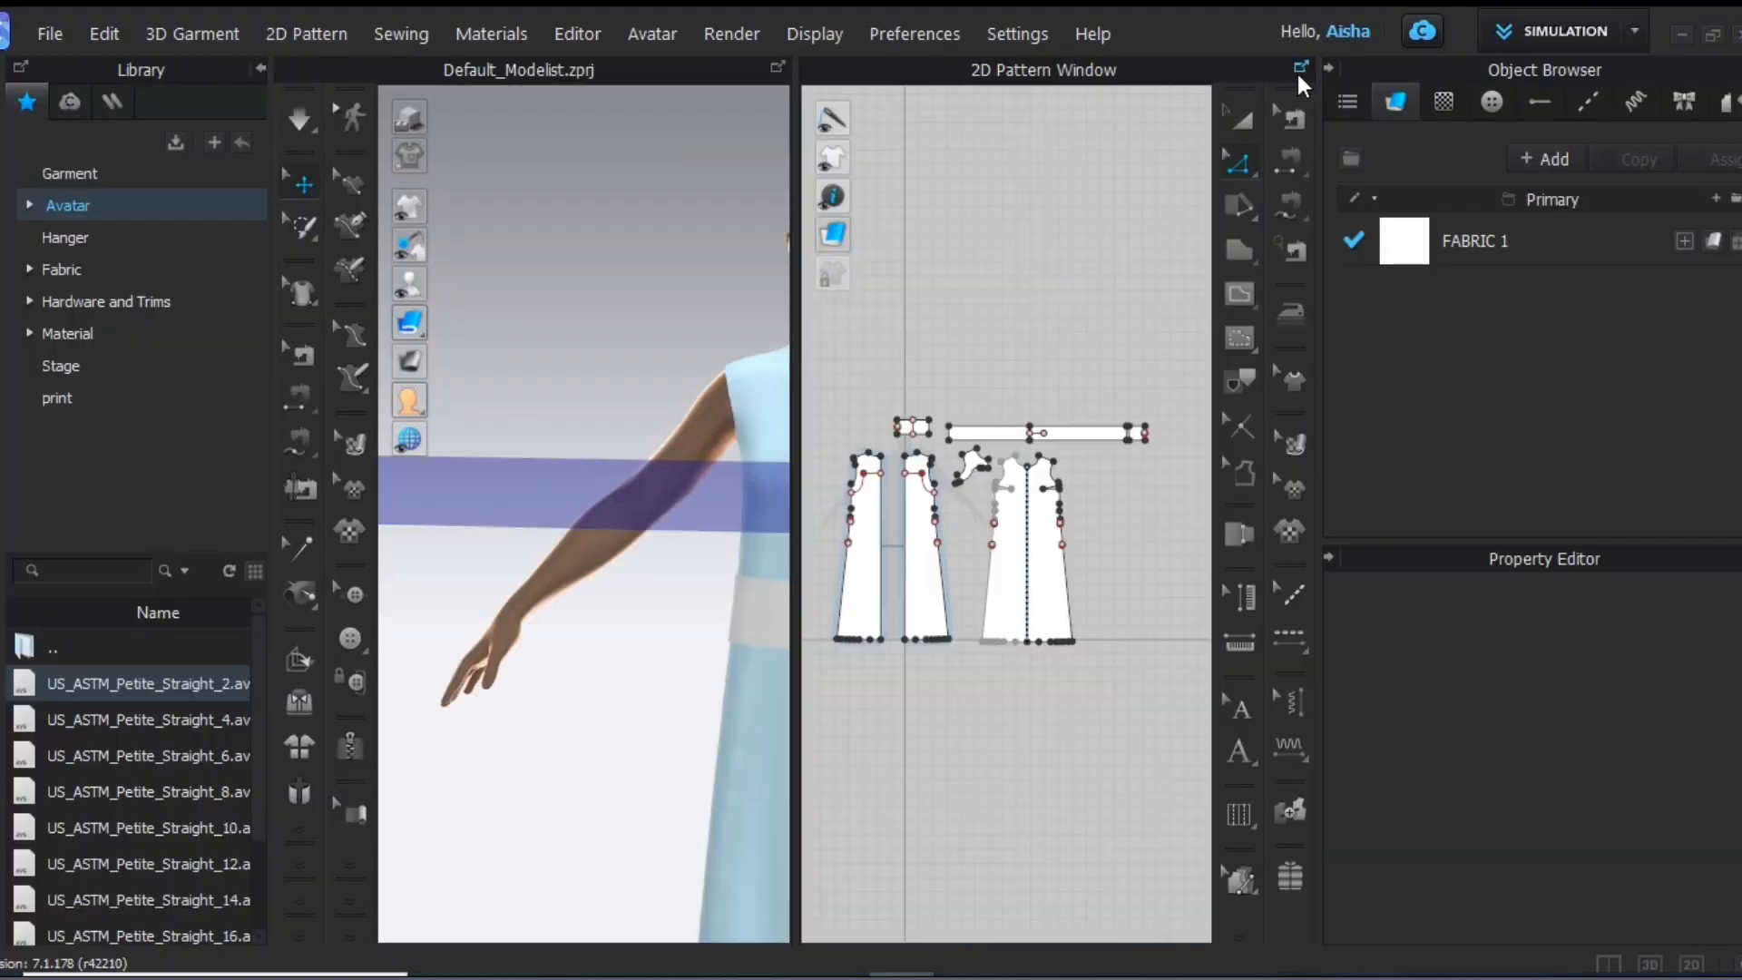
{"action": "left_click", "coordinate": [1299, 74]}
{"action": "left_click", "coordinate": [1738, 113]}
{"action": "left_click", "coordinate": [1549, 114]}
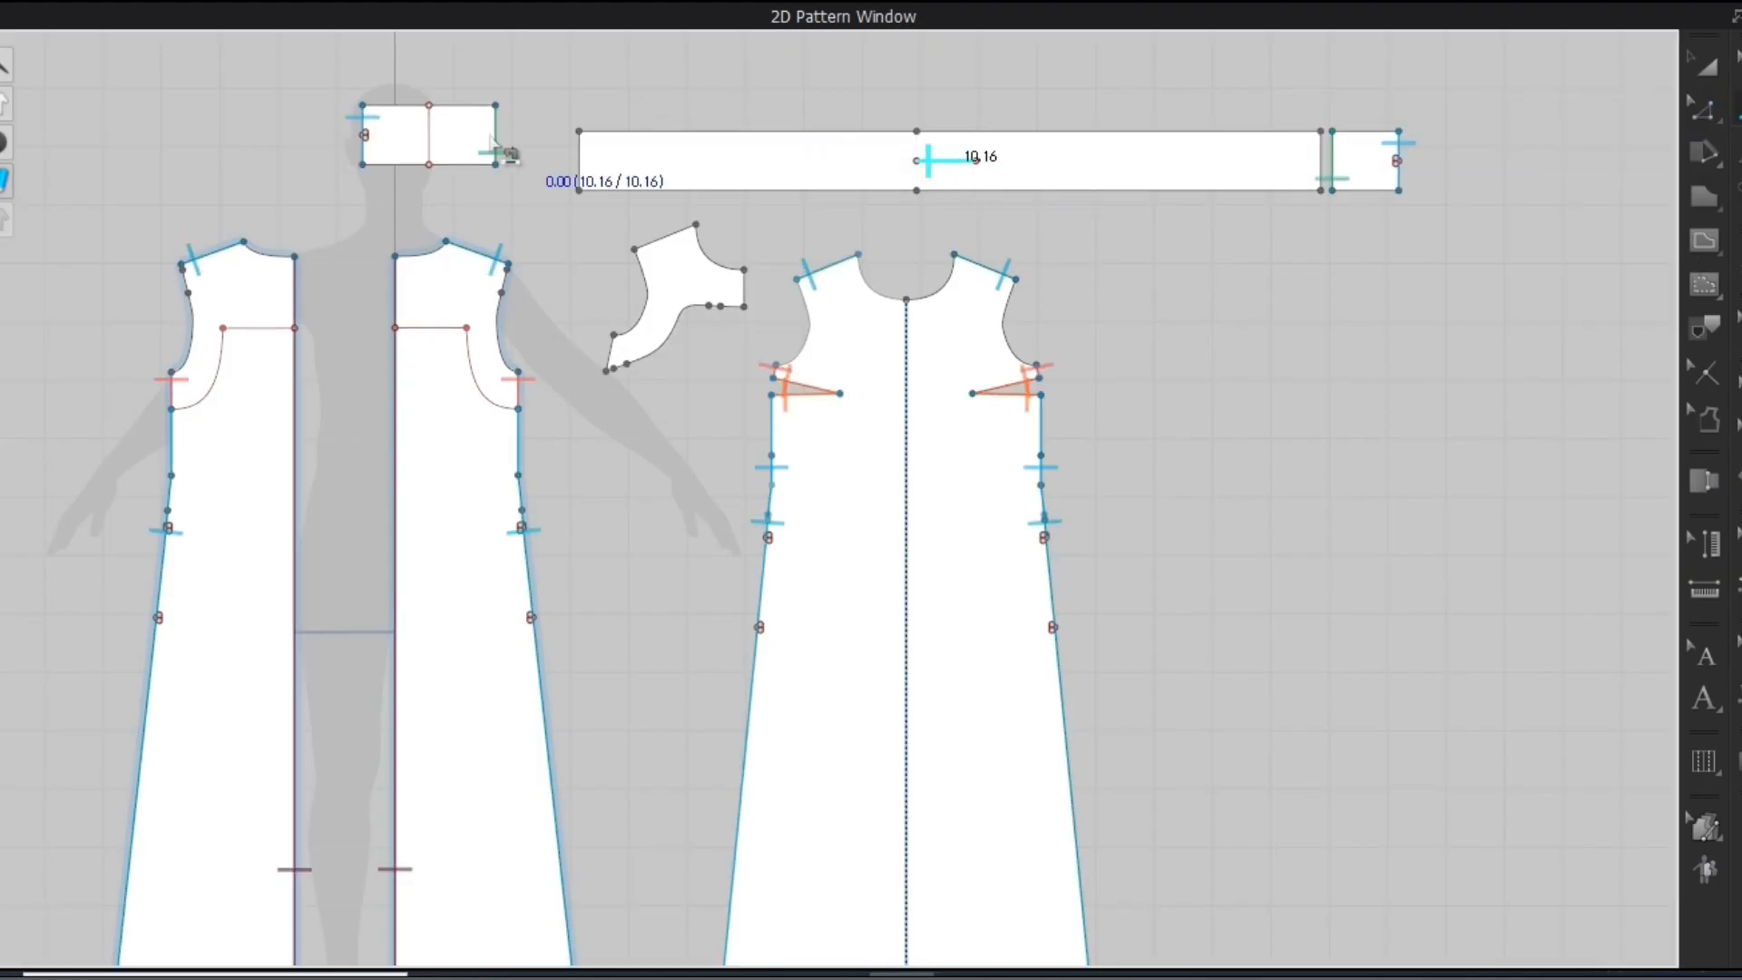
{"action": "left_click", "coordinate": [494, 149]}
Reset the 3D arrangement of the merged long strip so it lies flat beside the avatar
{"action": "right_click", "coordinate": [517, 356]}
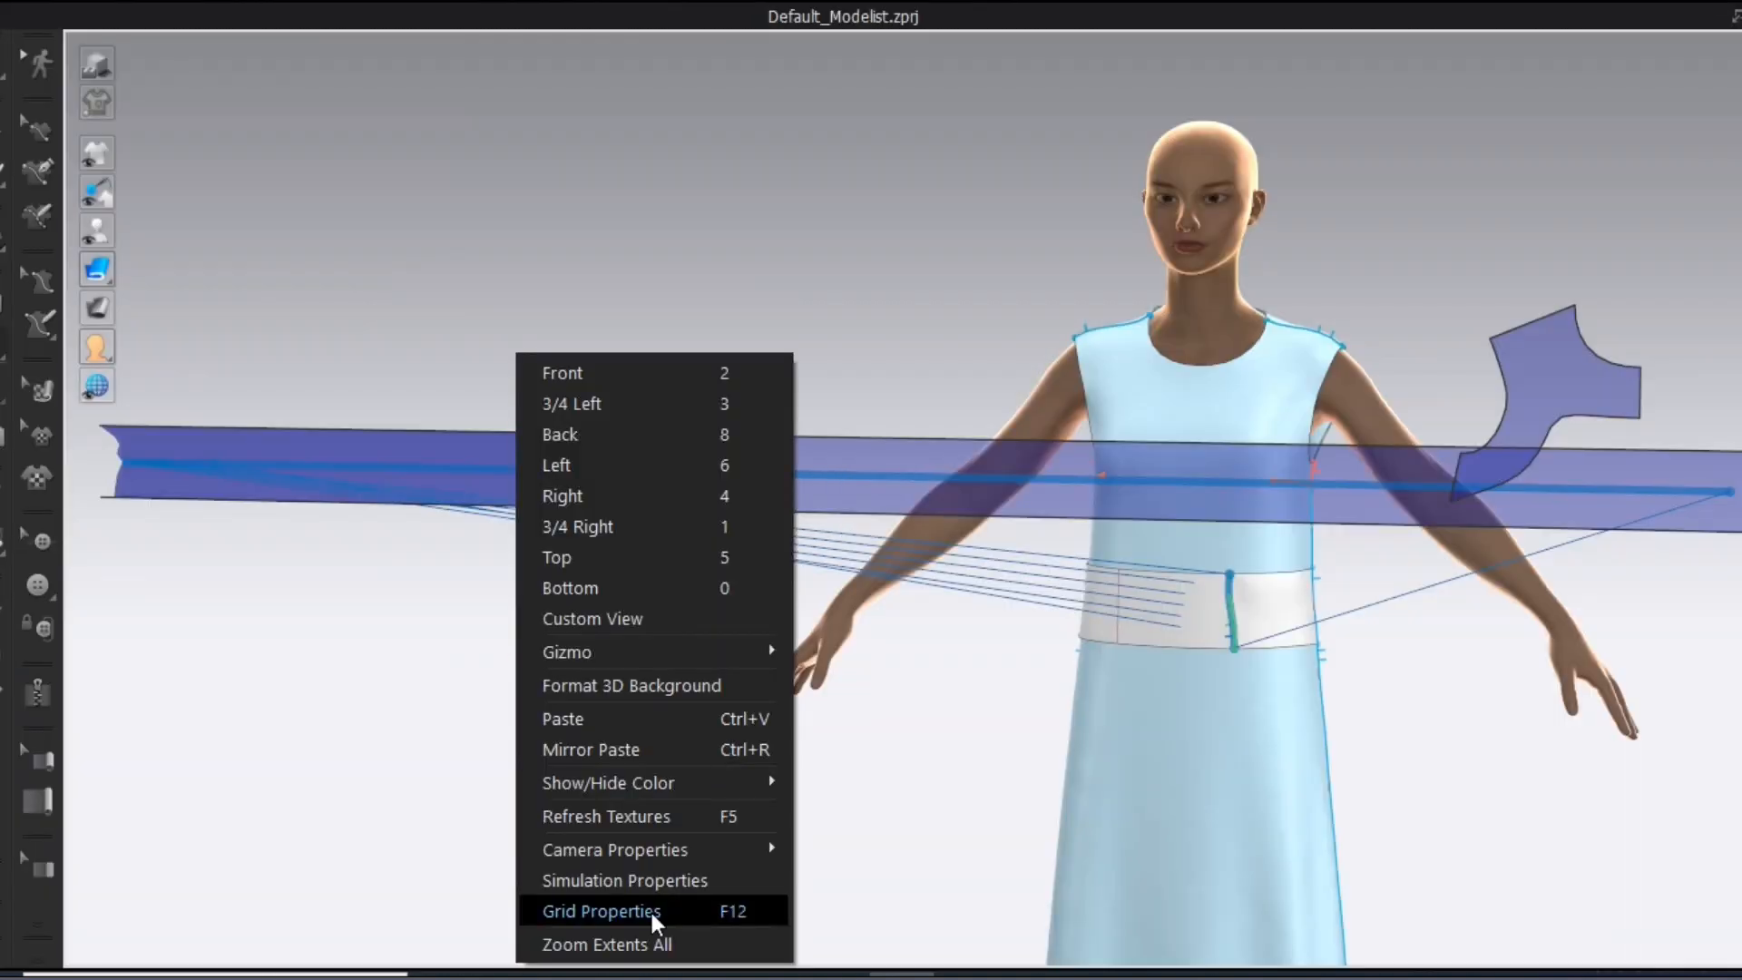
{"action": "left_click", "coordinate": [652, 939]}
{"action": "left_click", "coordinate": [3, 128]}
{"action": "right_click", "coordinate": [510, 328]}
{"action": "left_click", "coordinate": [645, 355]}
{"action": "right_click", "coordinate": [650, 348]}
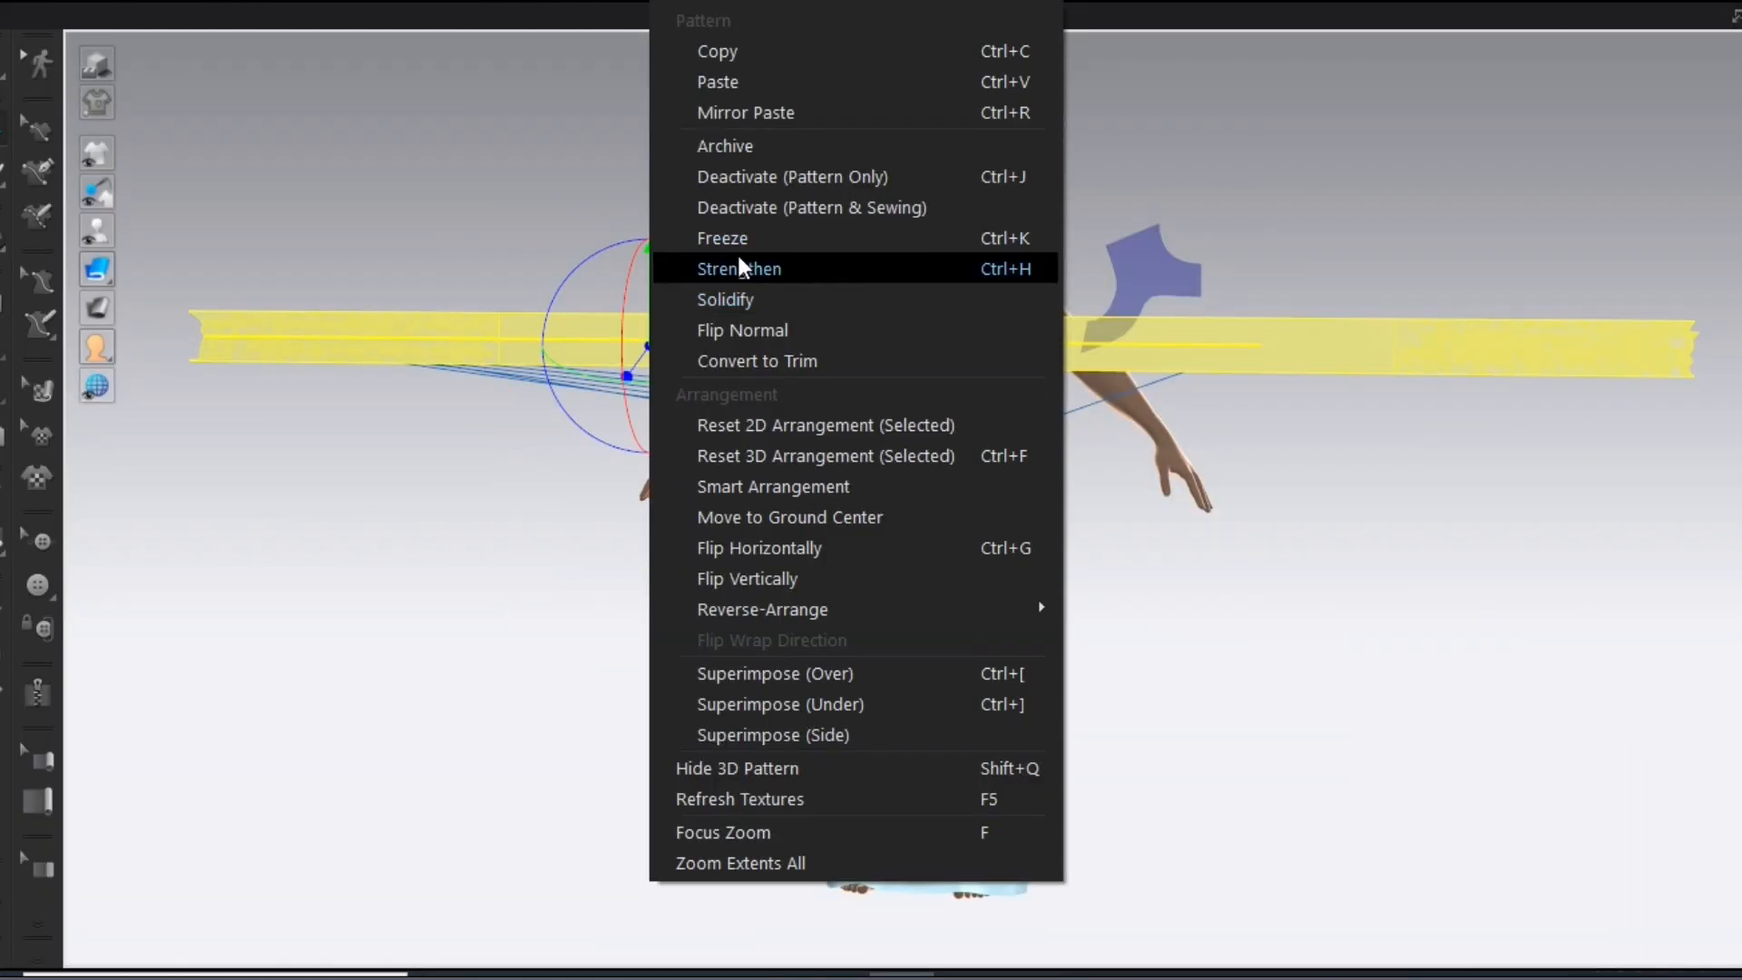
{"action": "left_click", "coordinate": [787, 428]}
{"action": "right_click", "coordinate": [1349, 154]}
{"action": "left_click", "coordinate": [1464, 696]}
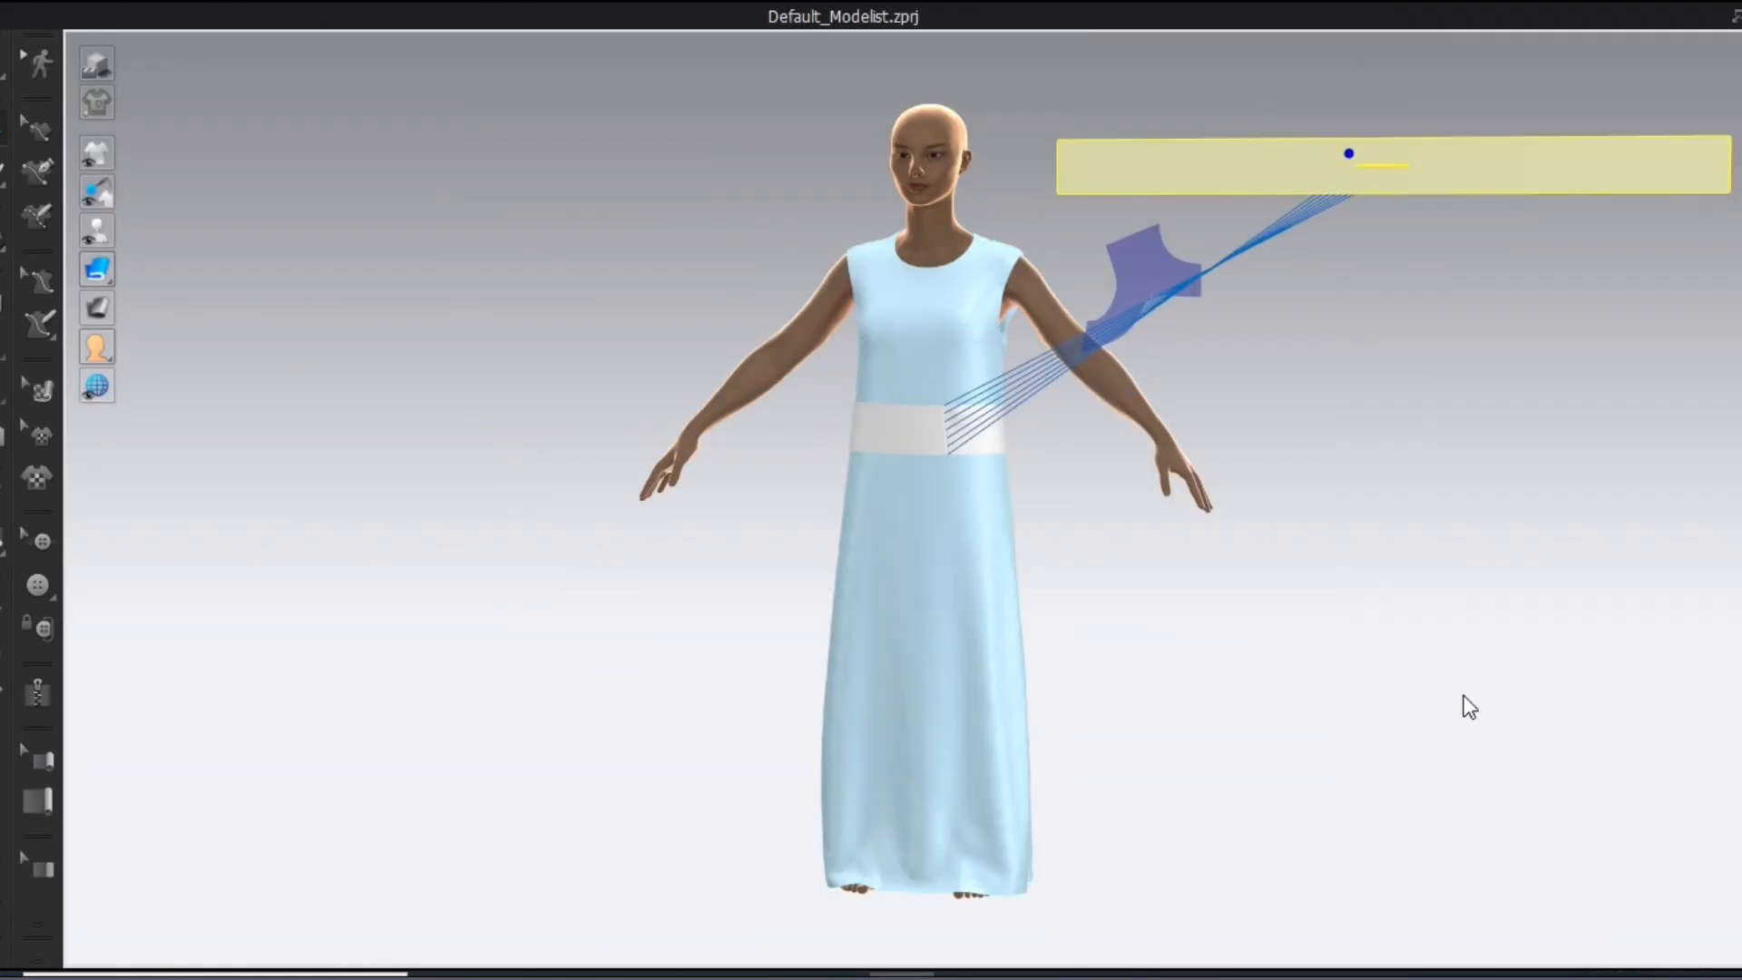
Set the short waist band piece as a sublayer linked to the long strip and simulate the strip's drape
{"action": "left_click", "coordinate": [1735, 17]}
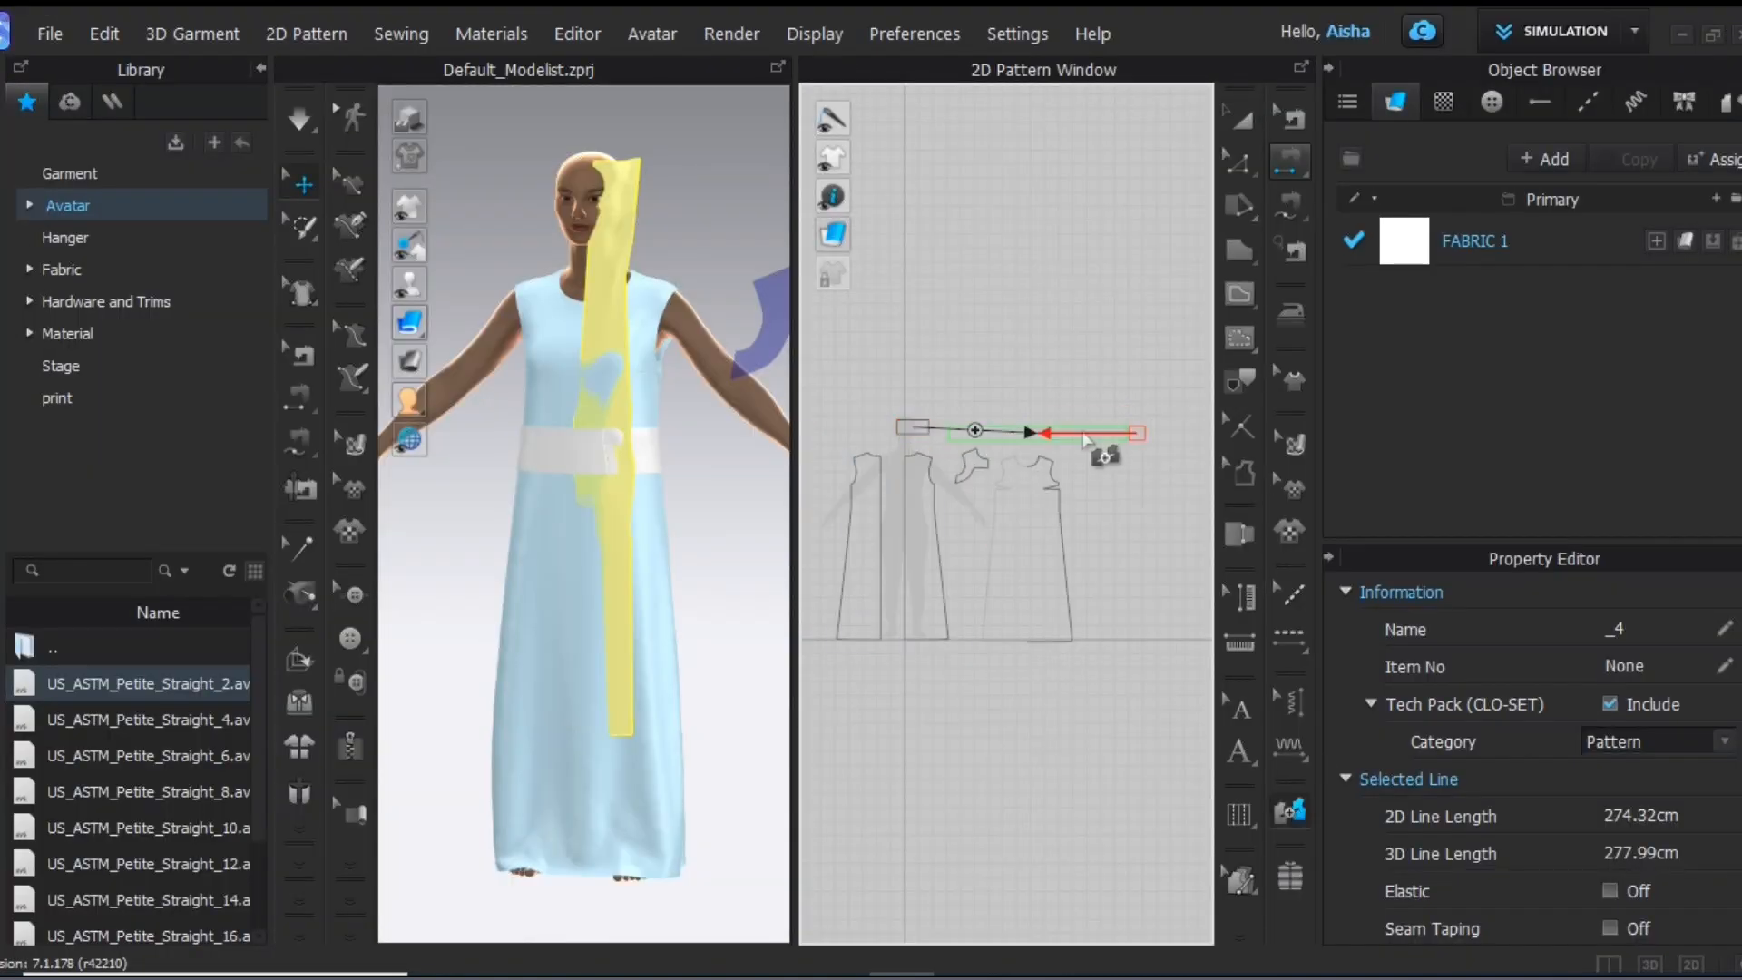
{"action": "left_click", "coordinate": [1086, 435]}
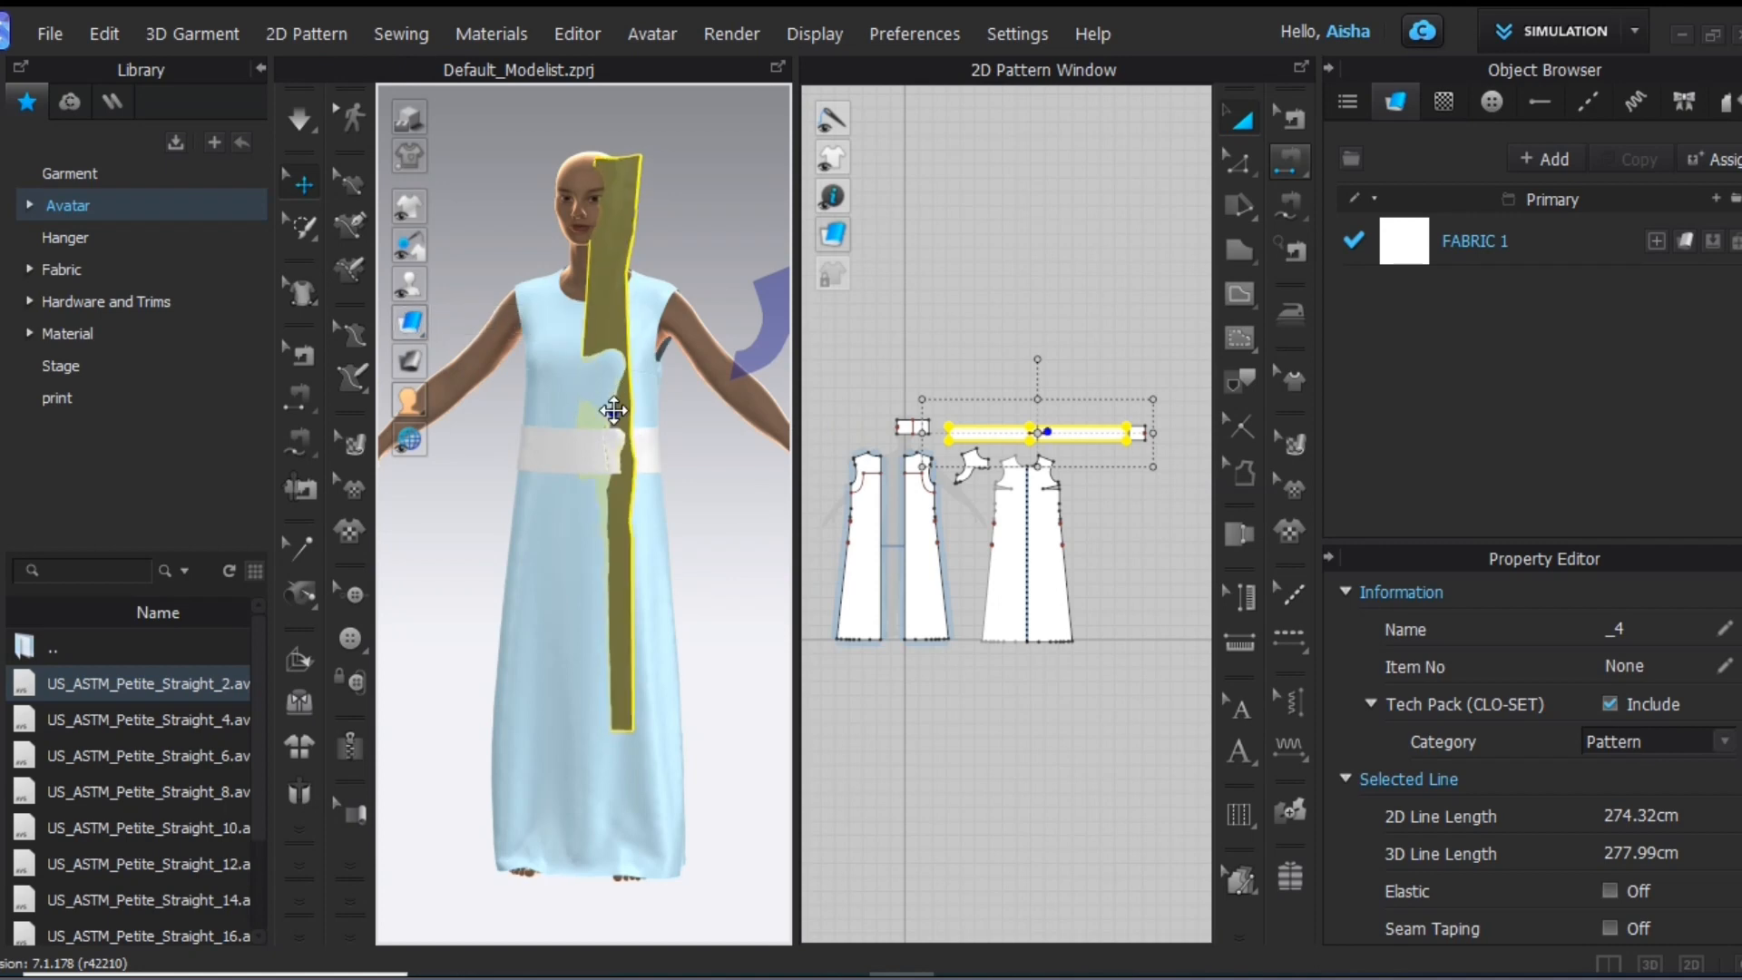
{"action": "left_click", "coordinate": [632, 441]}
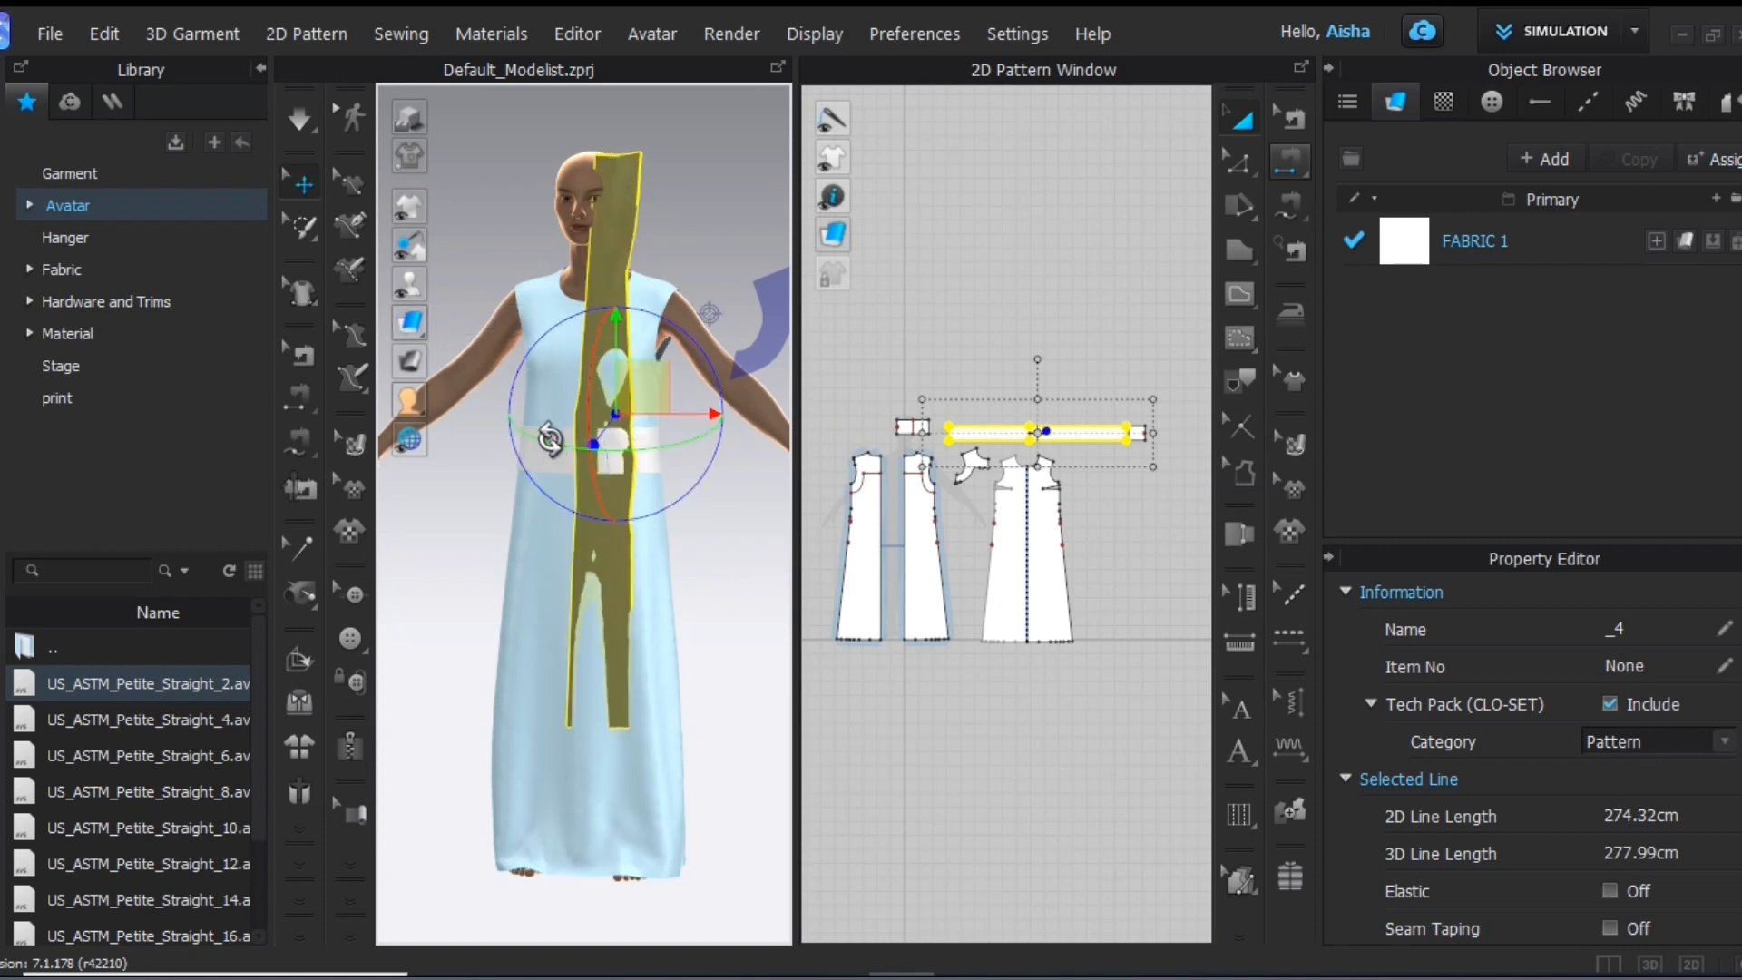
{"action": "key", "text": "space"}
{"action": "left_click", "coordinate": [935, 367]}
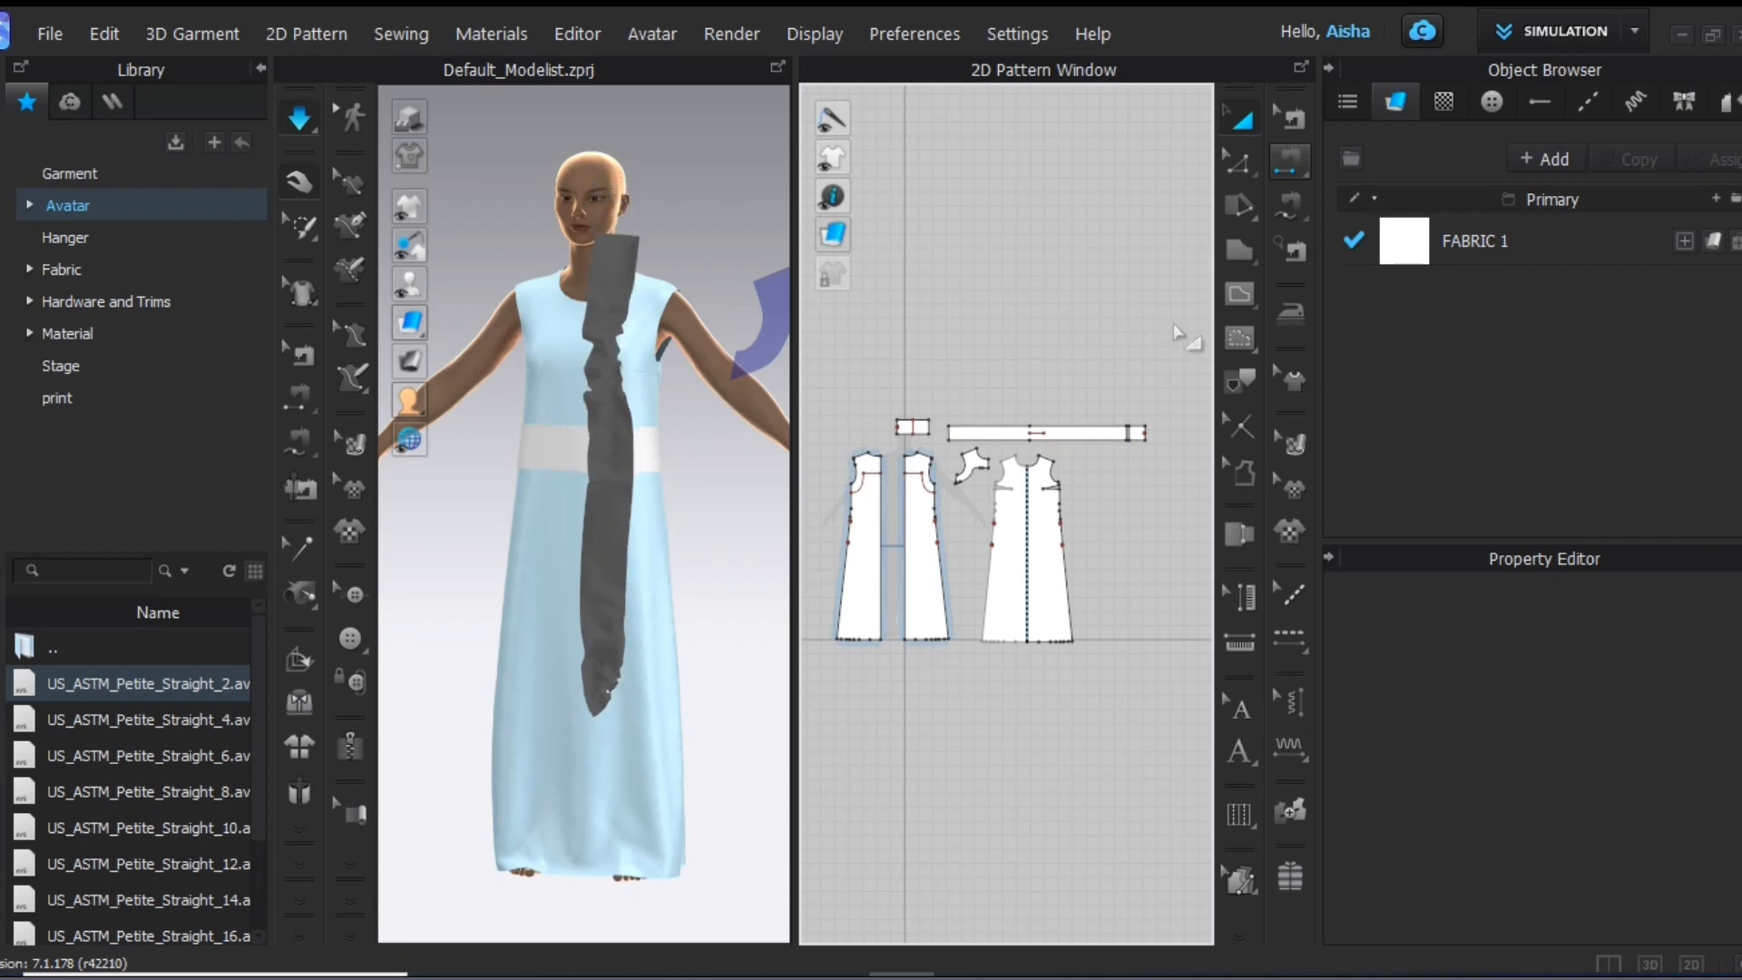
Check the sublayer links of the band pieces and adjust the long strip's drape down the dress front
{"action": "left_click", "coordinate": [1292, 815]}
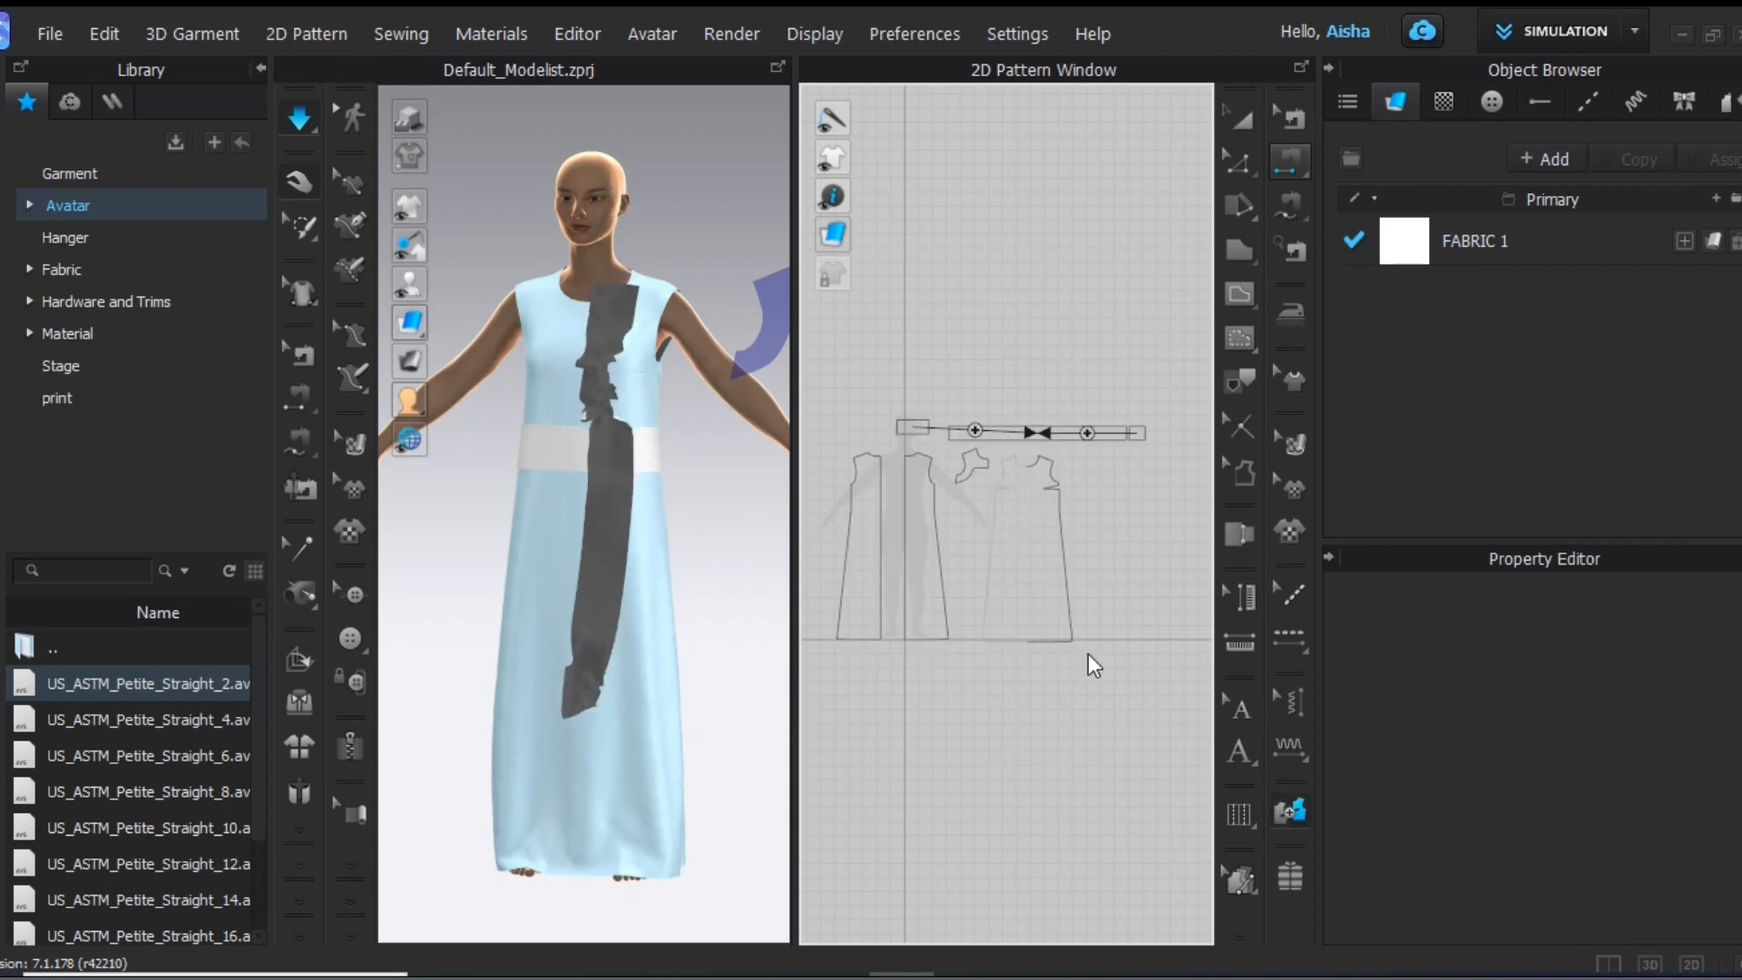
{"action": "left_click", "coordinate": [1242, 124]}
{"action": "left_click", "coordinate": [597, 608]}
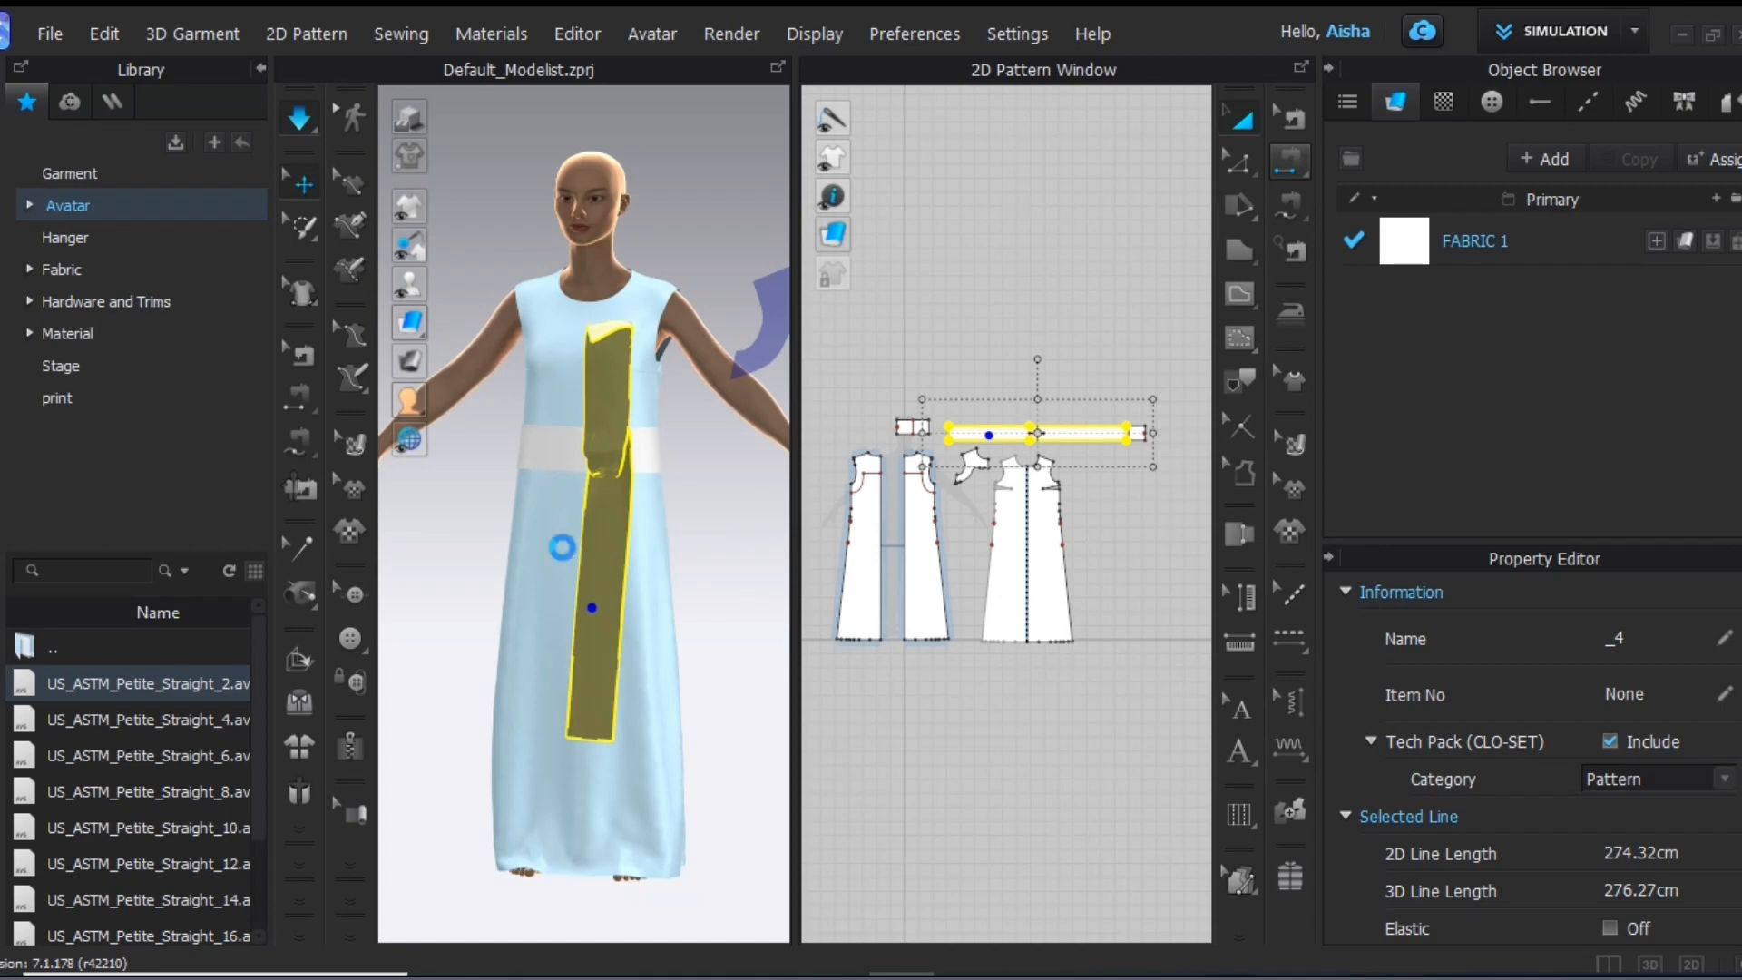
{"action": "left_click", "coordinate": [595, 606]}
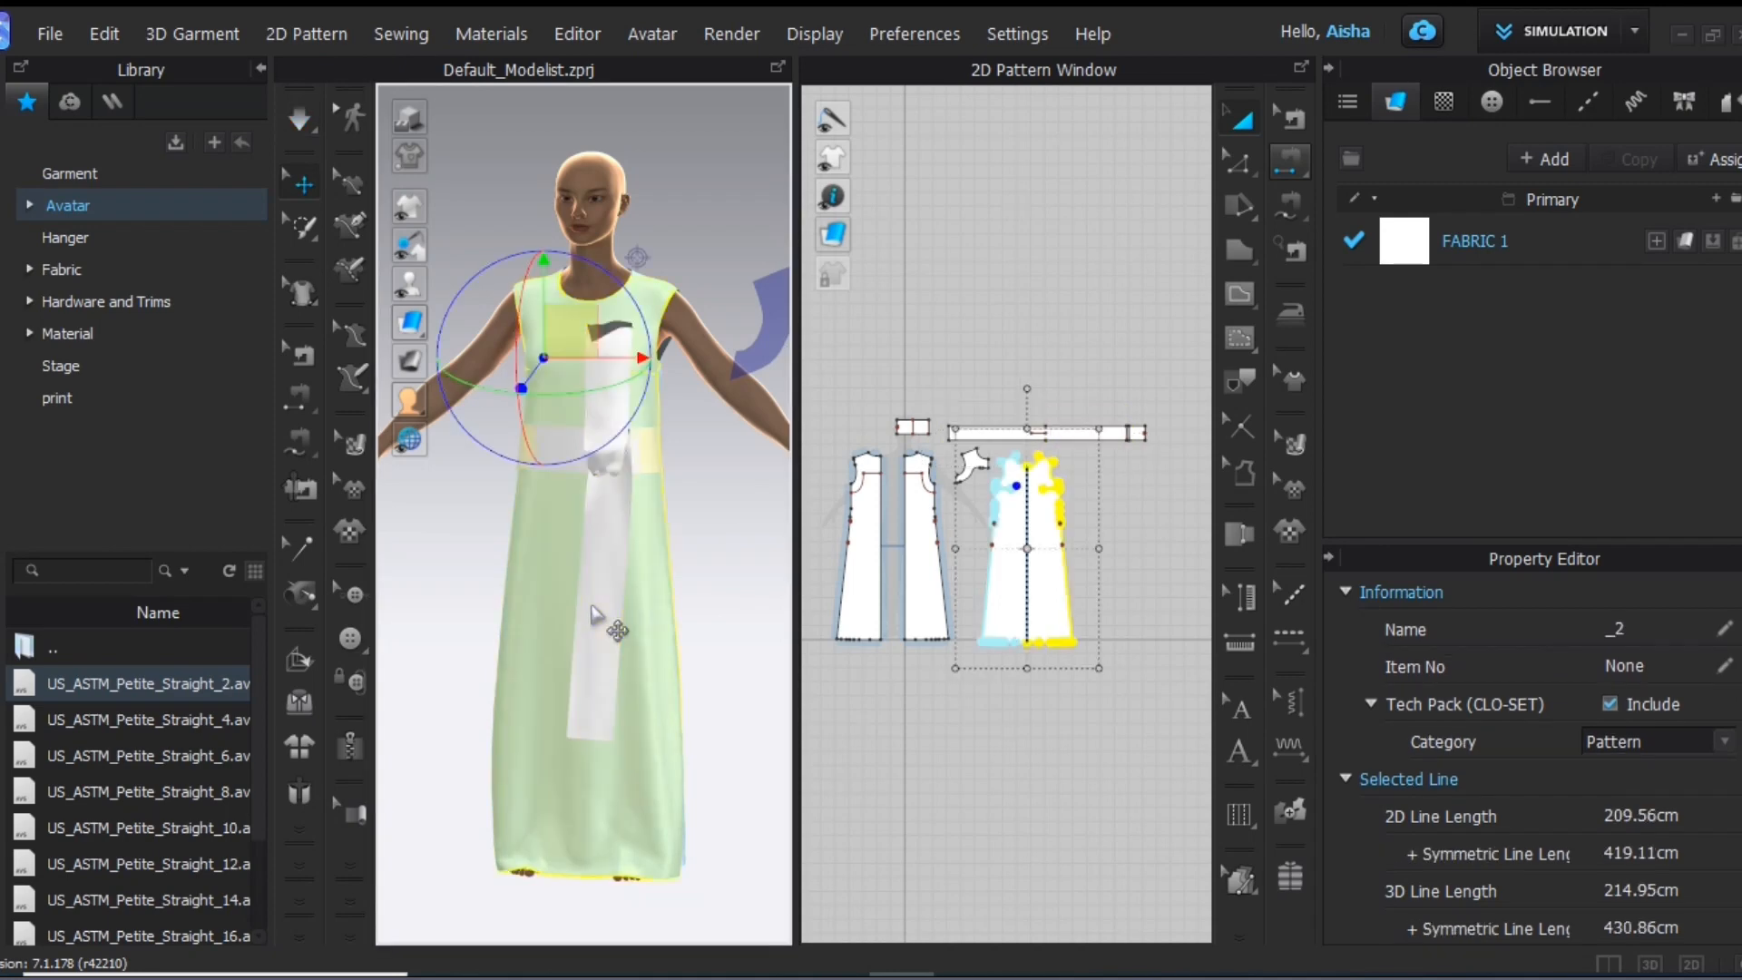
{"action": "left_click", "coordinate": [608, 454]}
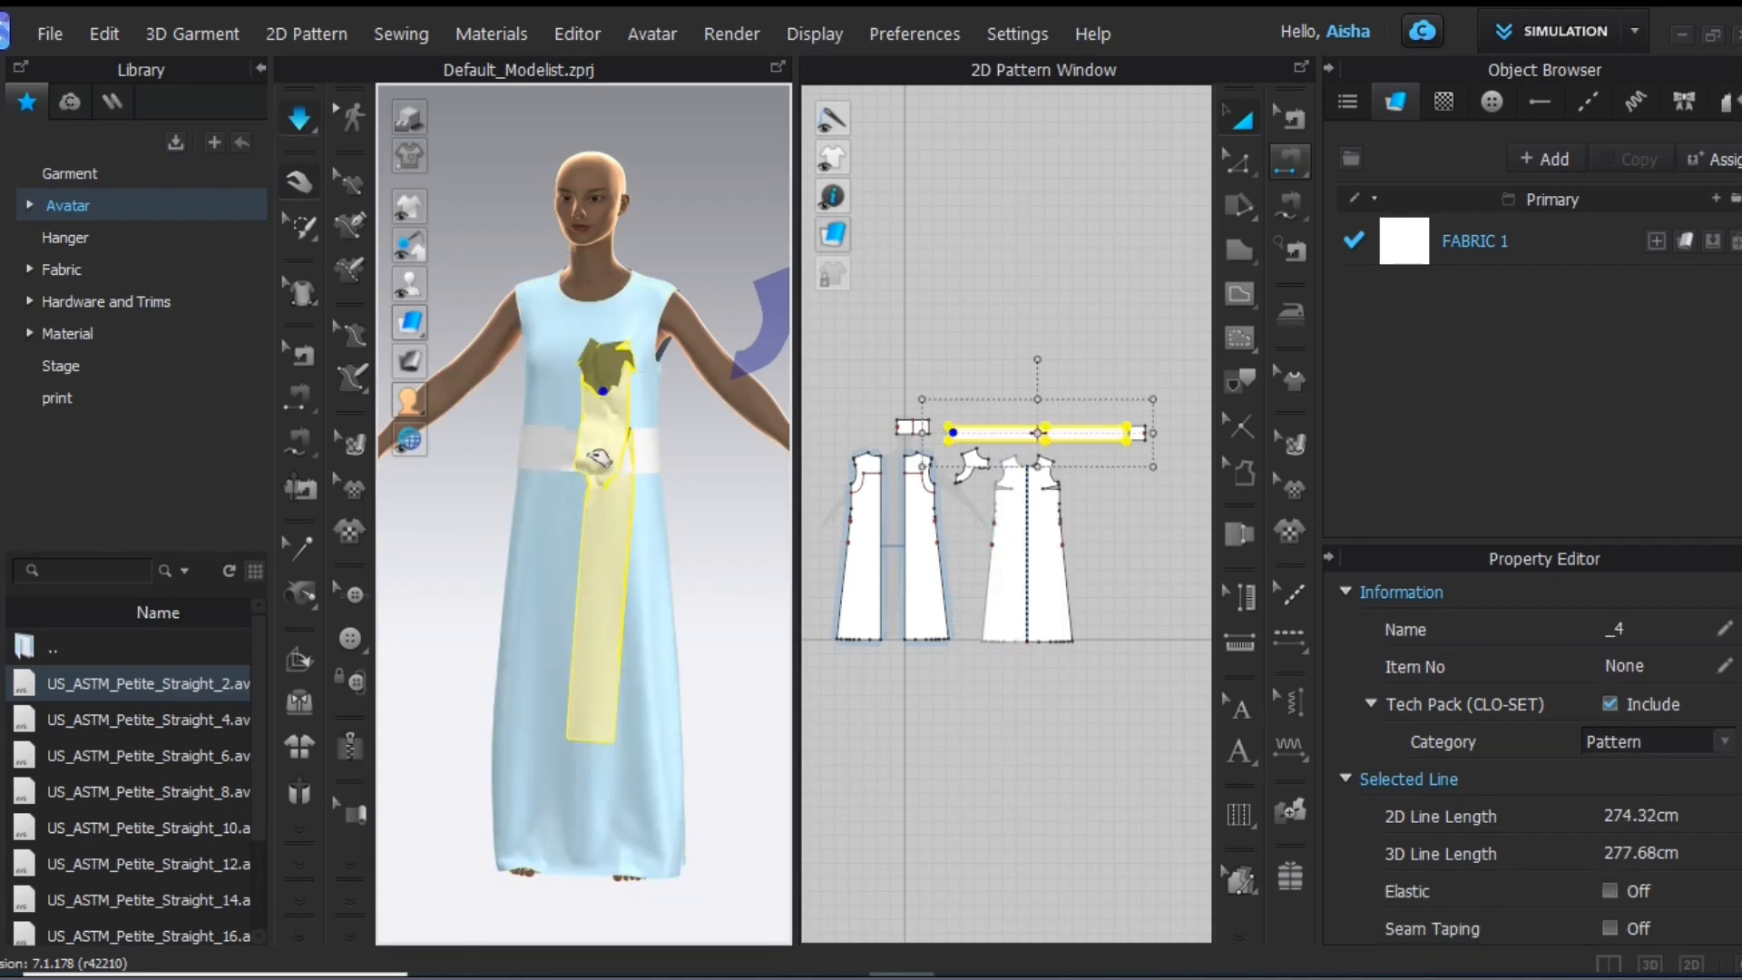
Pull the two-section band piece outward and down during simulation so the long strip folds over at the waist
{"action": "right_click_drag", "start_coordinate": [617, 567], "coordinate": [561, 449]}
{"action": "left_click", "coordinate": [555, 442]}
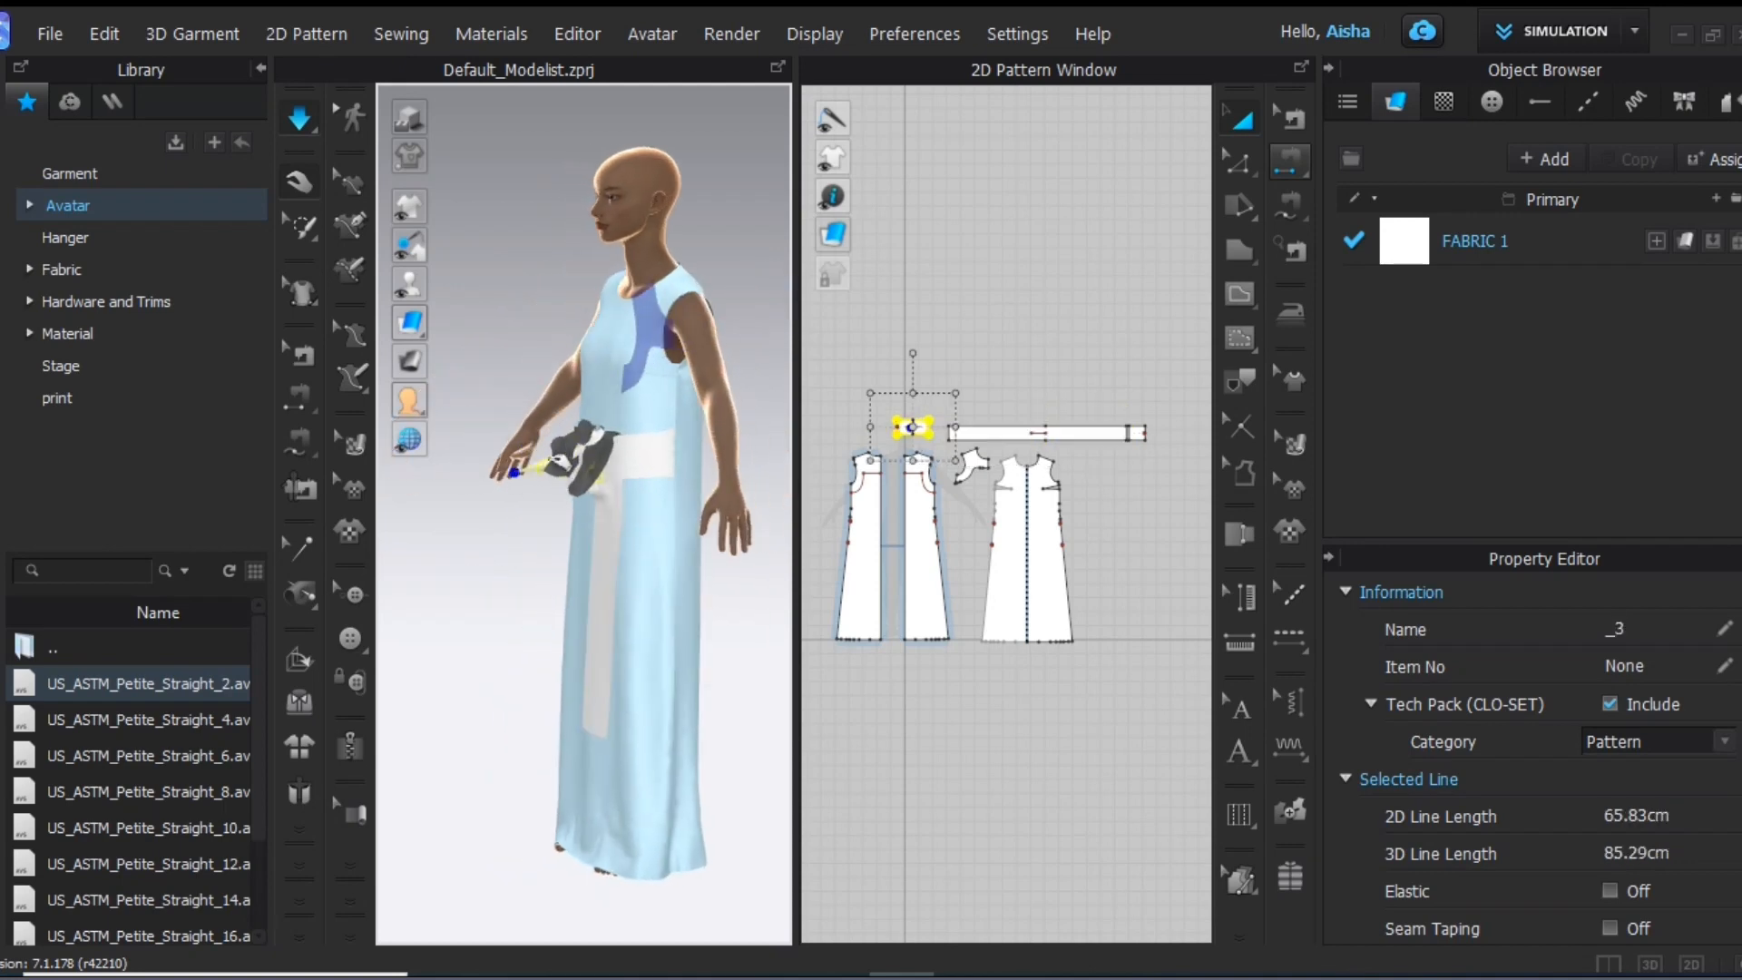
{"action": "left_click_drag", "start_coordinate": [547, 459], "coordinate": [451, 558]}
{"action": "left_click", "coordinate": [447, 613]}
{"action": "right_click_drag", "start_coordinate": [446, 613], "coordinate": [655, 688]}
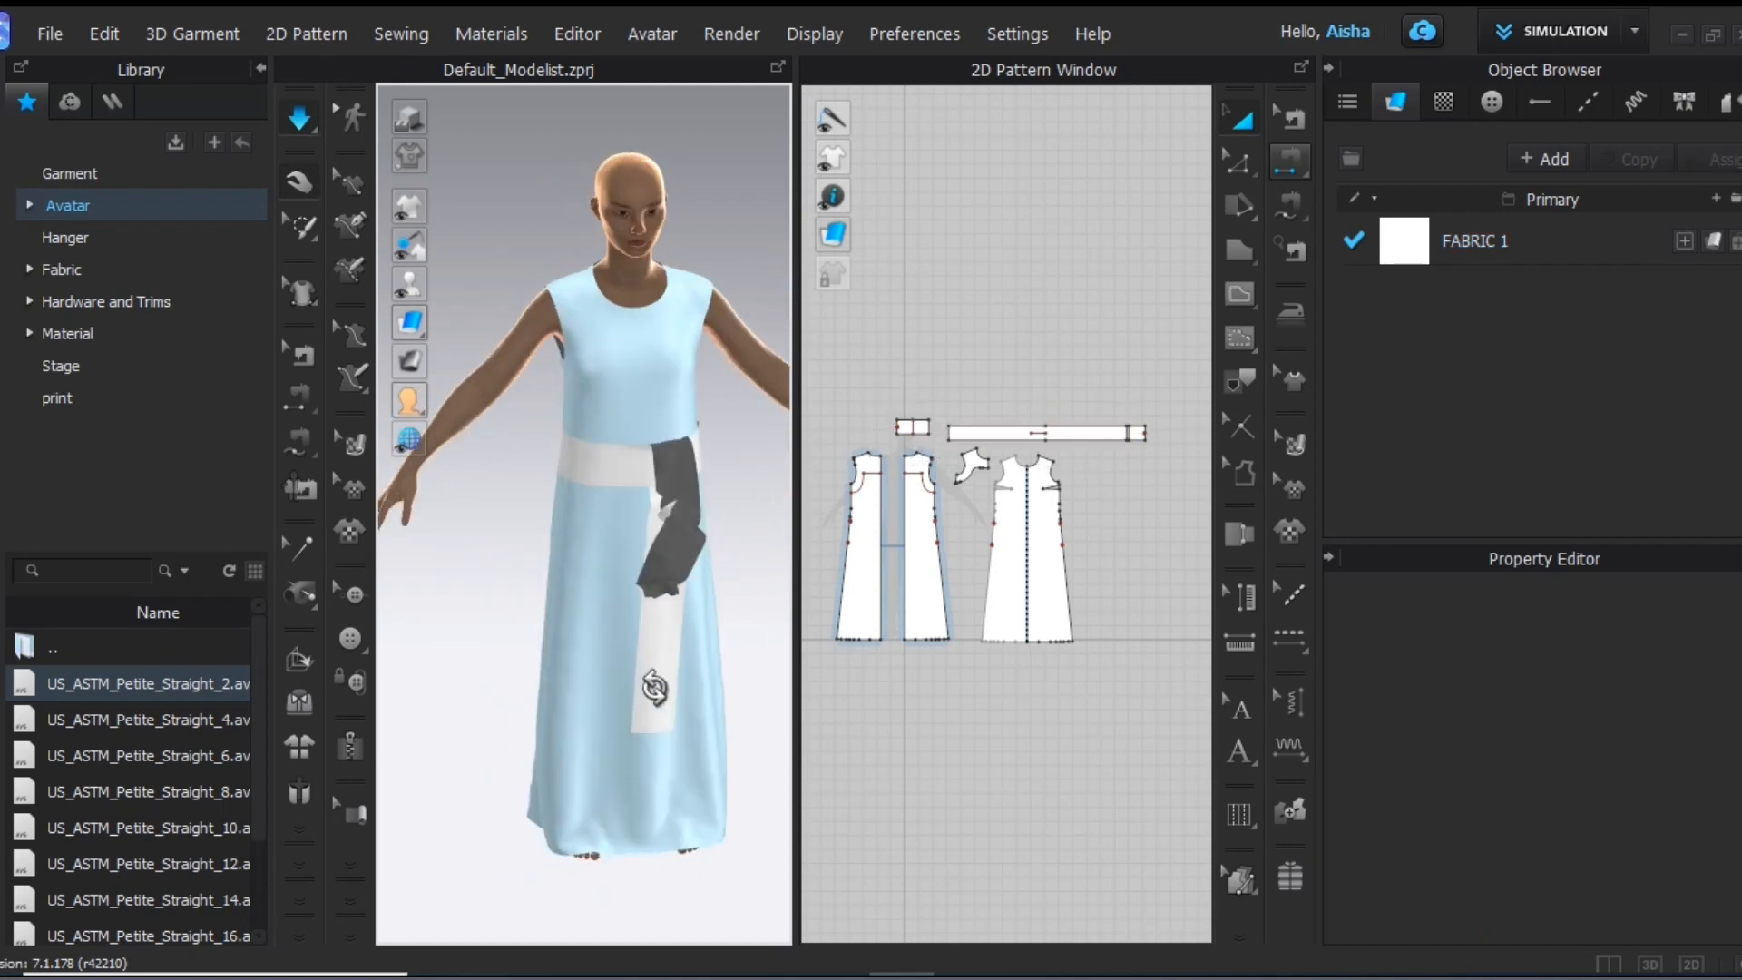
Select the horizontal internal line in the long strip and show internal lines on the 3D garment
{"action": "left_click", "coordinate": [1248, 154]}
{"action": "left_click", "coordinate": [973, 429]}
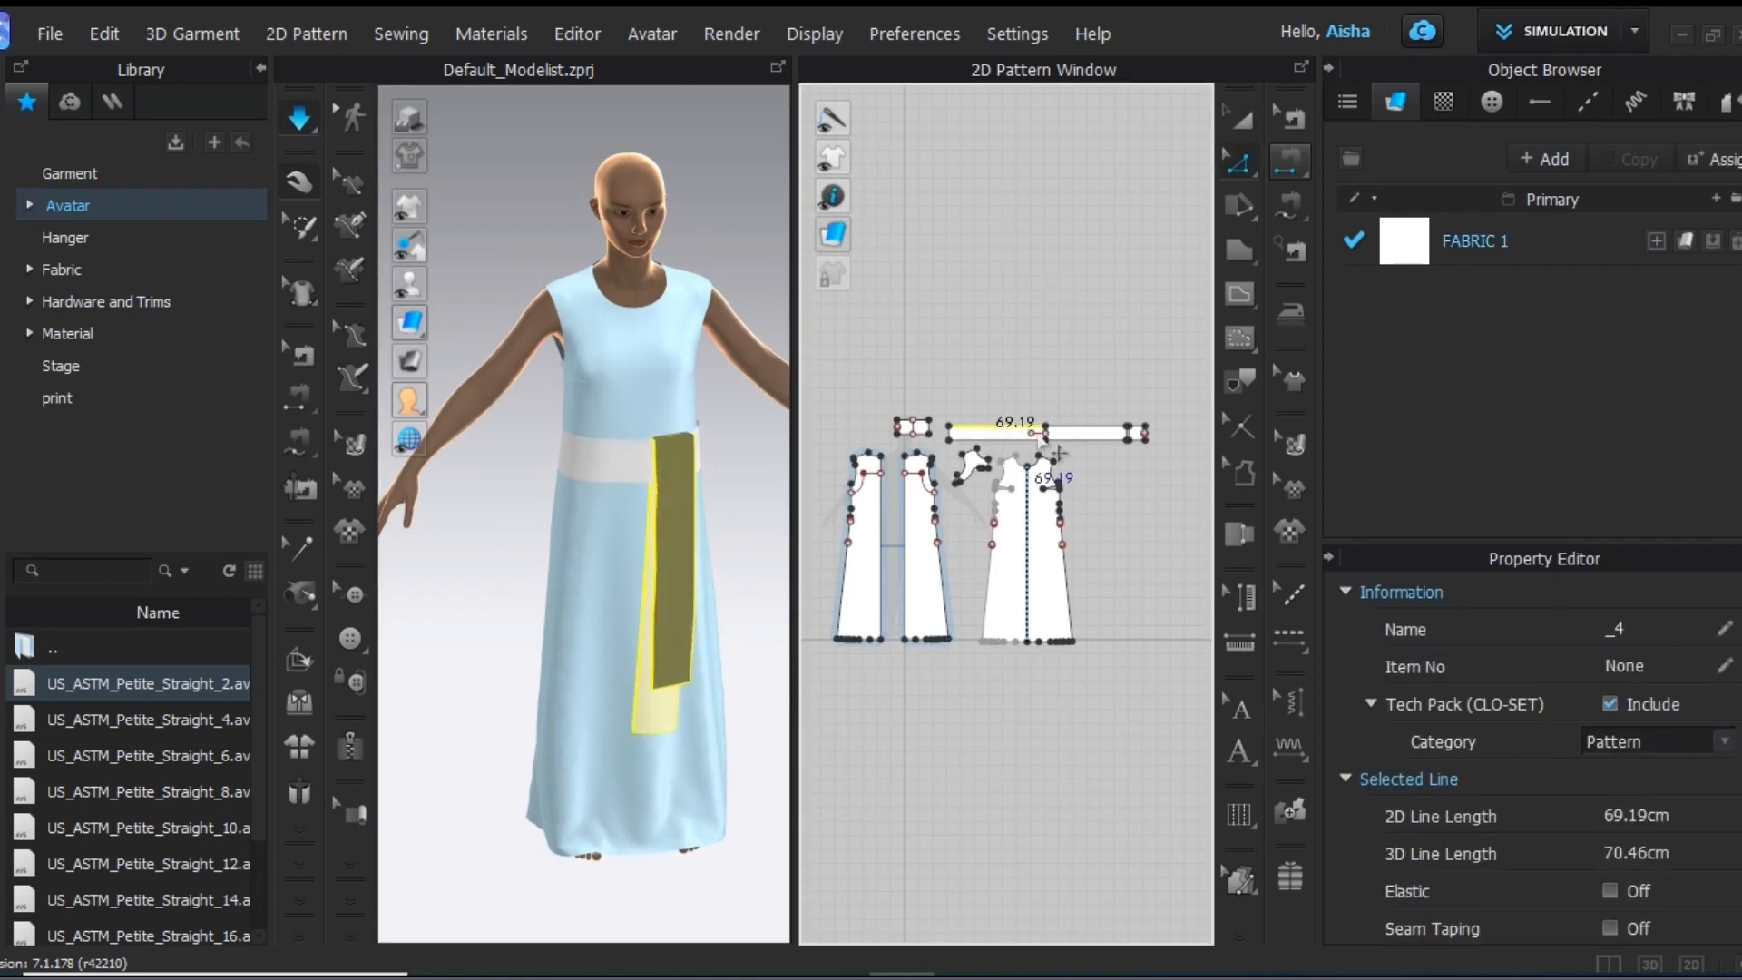
{"action": "double_click", "coordinate": [1031, 433]}
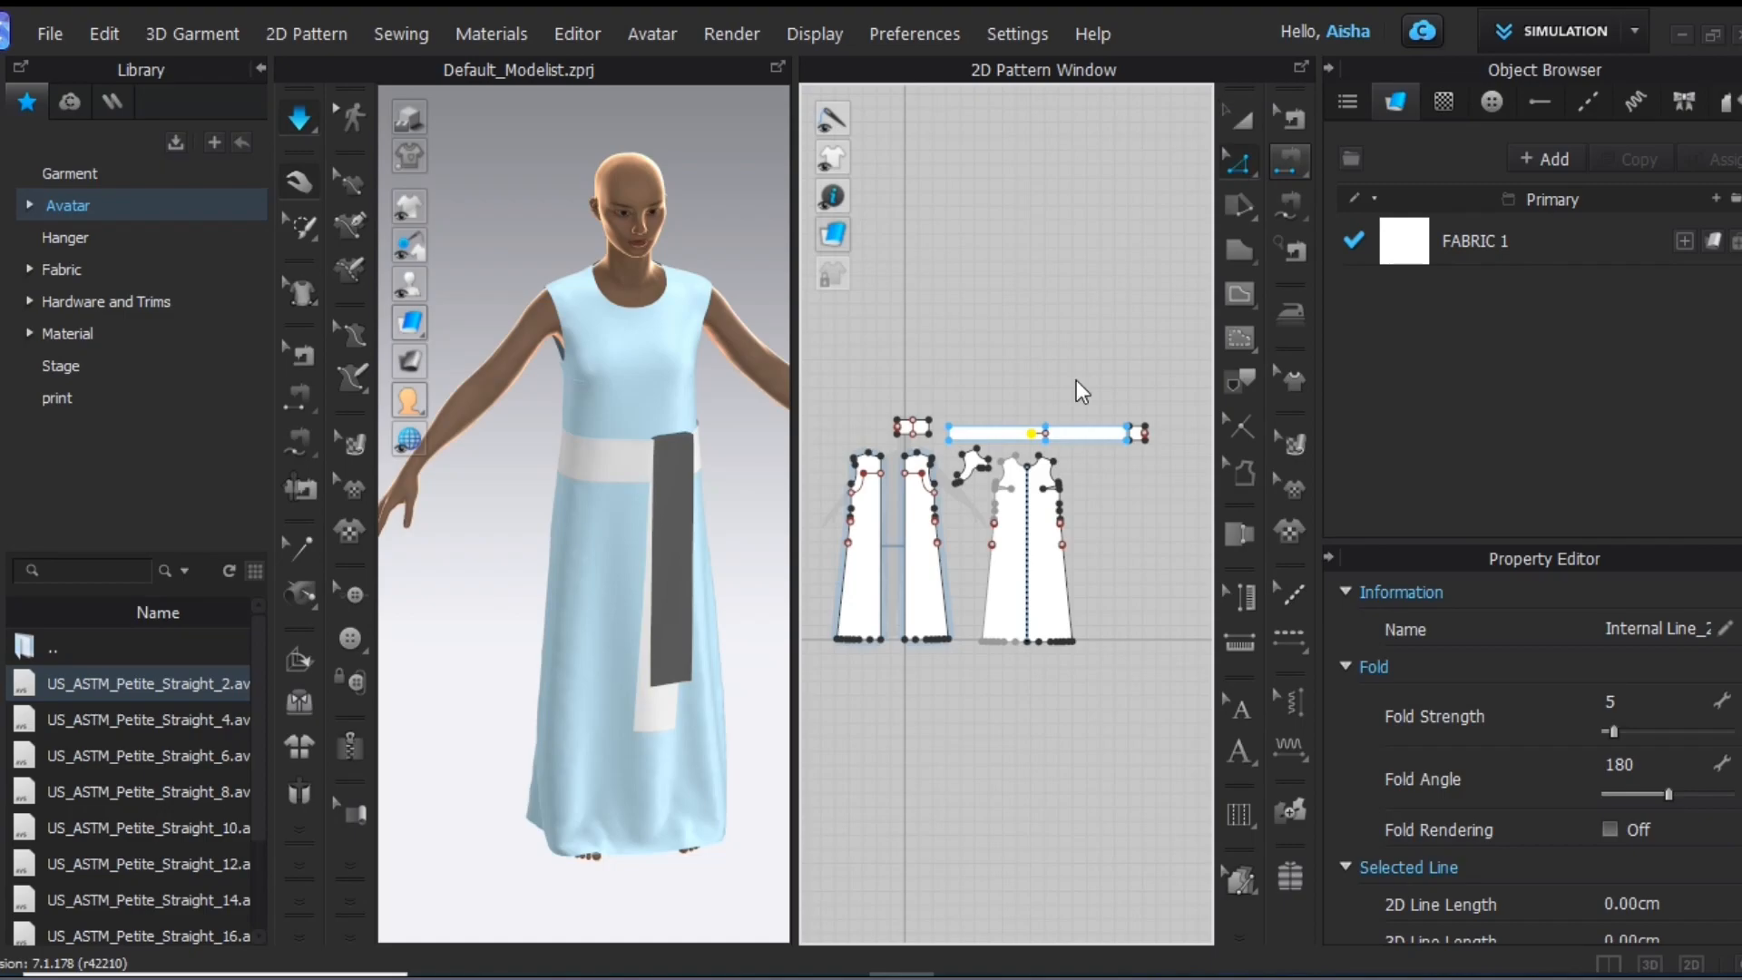
{"action": "left_click", "coordinate": [1302, 67]}
{"action": "left_click", "coordinate": [954, 163]}
{"action": "left_click", "coordinate": [1736, 16]}
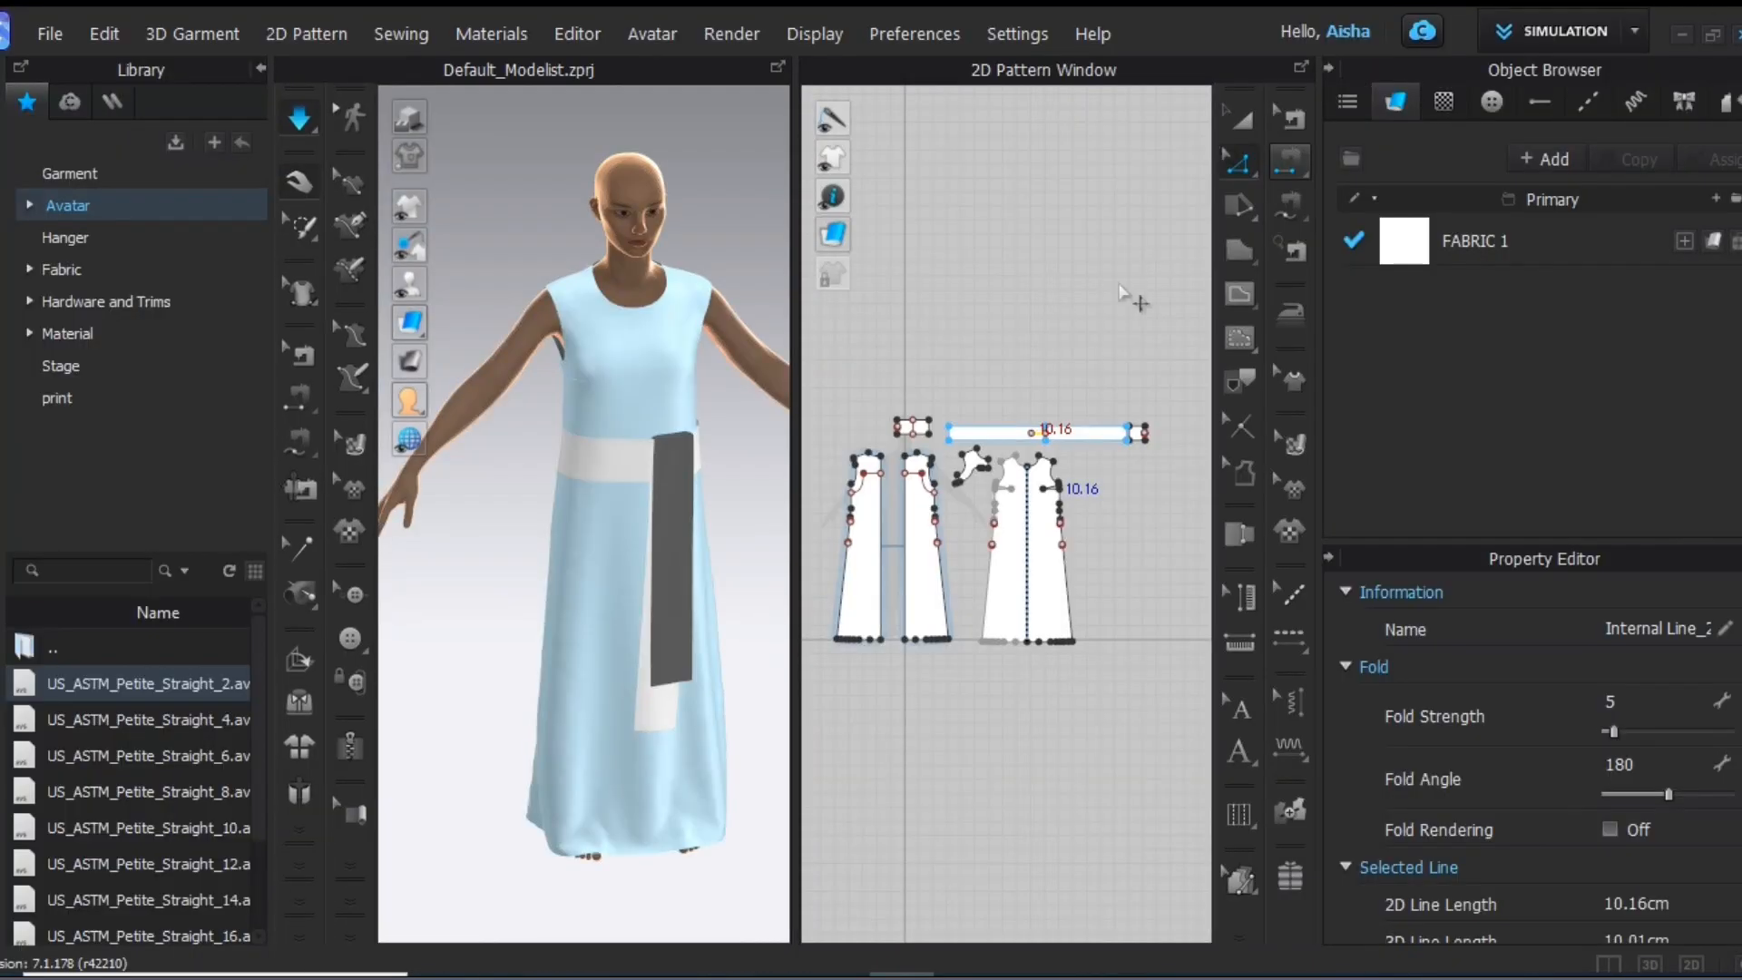
{"action": "mouse_move", "coordinate": [409, 207]}
{"action": "left_click", "coordinate": [567, 208]}
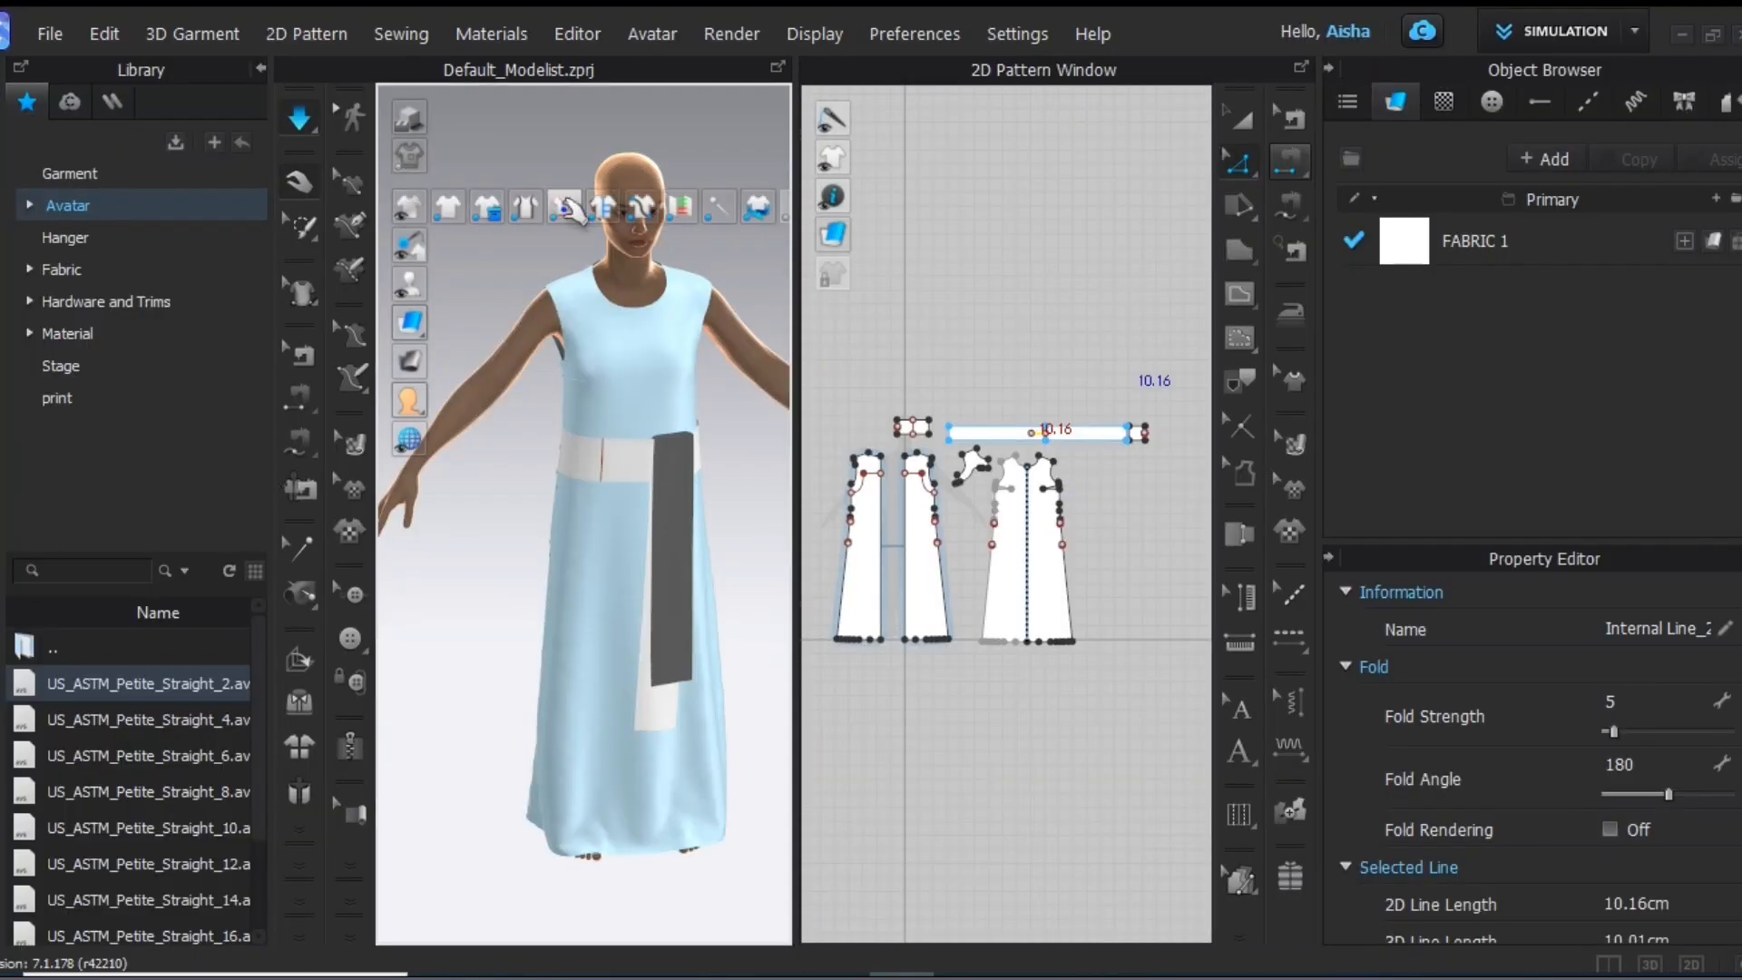
Shift the long strip's internal line slightly away from the short square piece and simulate the garment
{"action": "left_click", "coordinate": [1301, 67]}
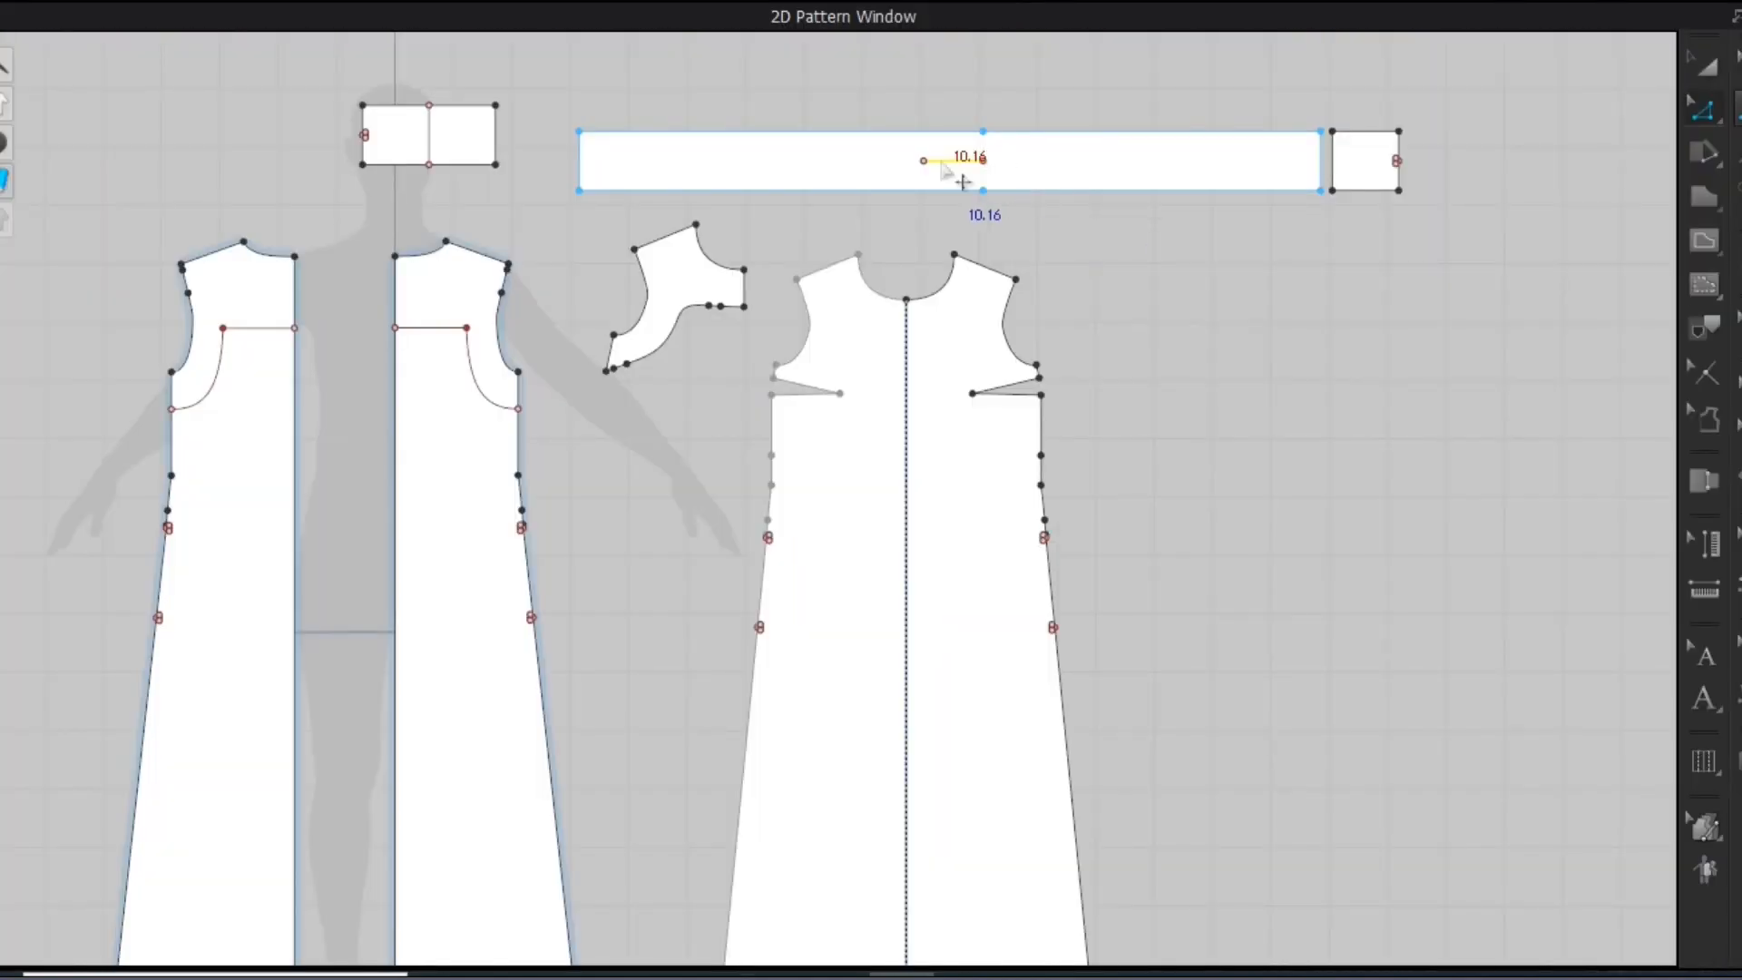
{"action": "left_click", "coordinate": [1737, 17]}
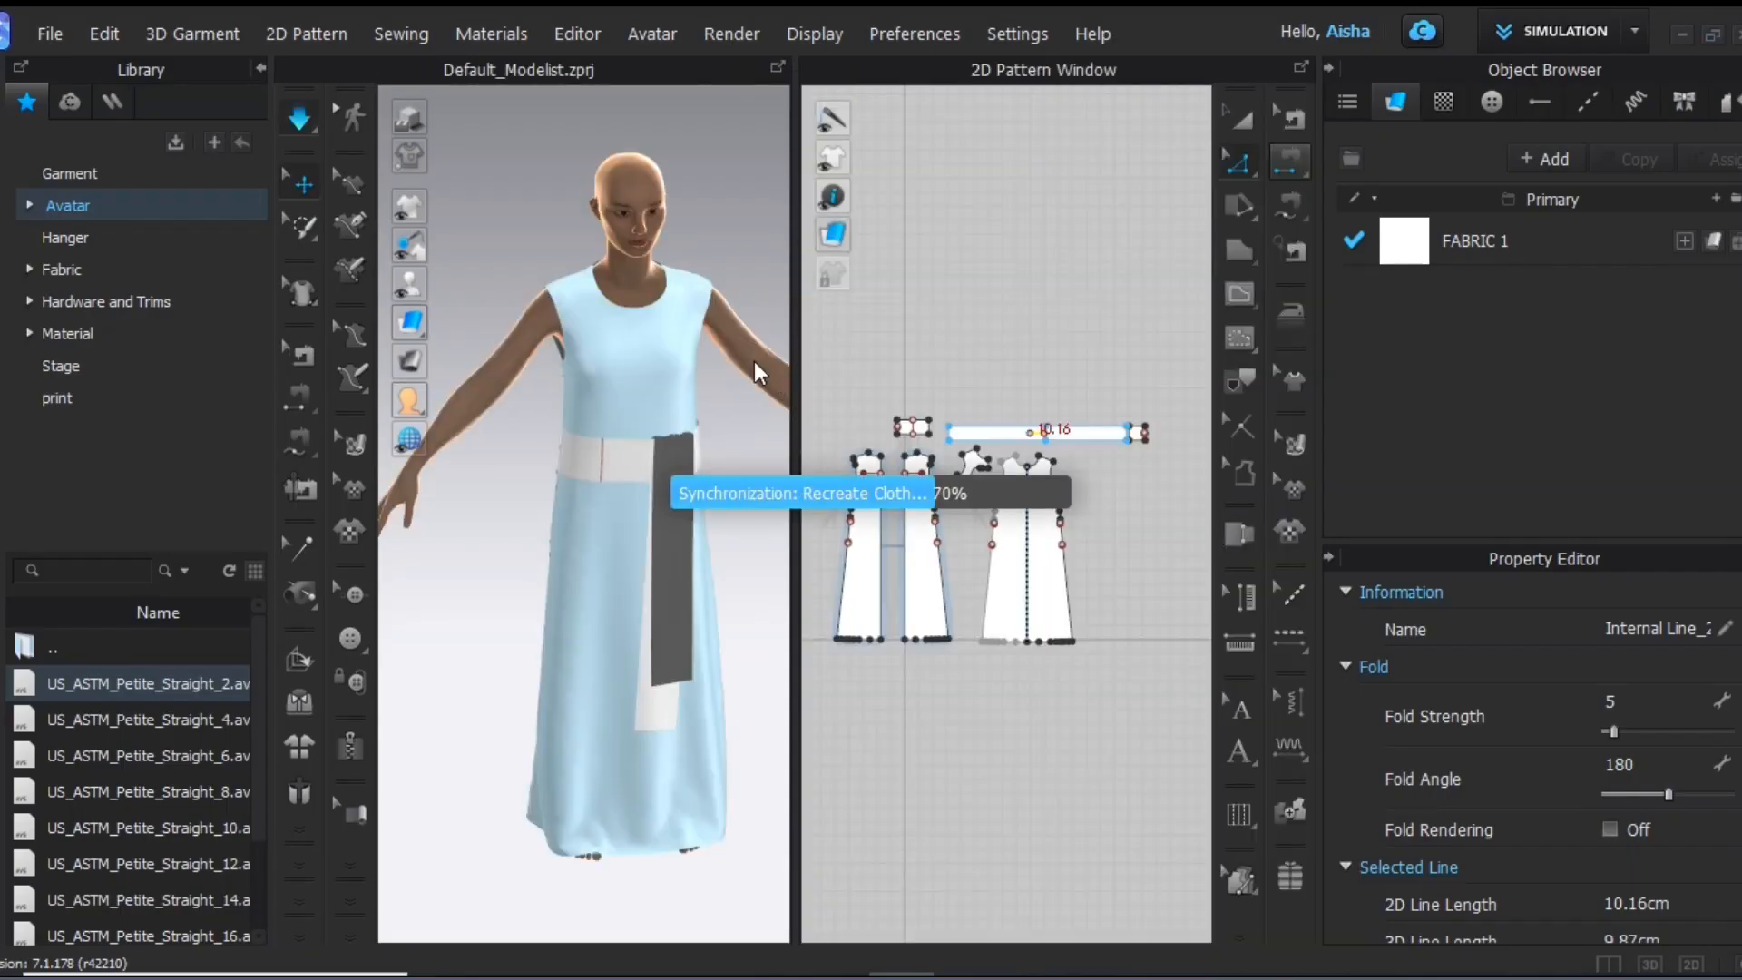
{"action": "left_click", "coordinate": [1034, 434]}
{"action": "left_click", "coordinate": [1302, 68]}
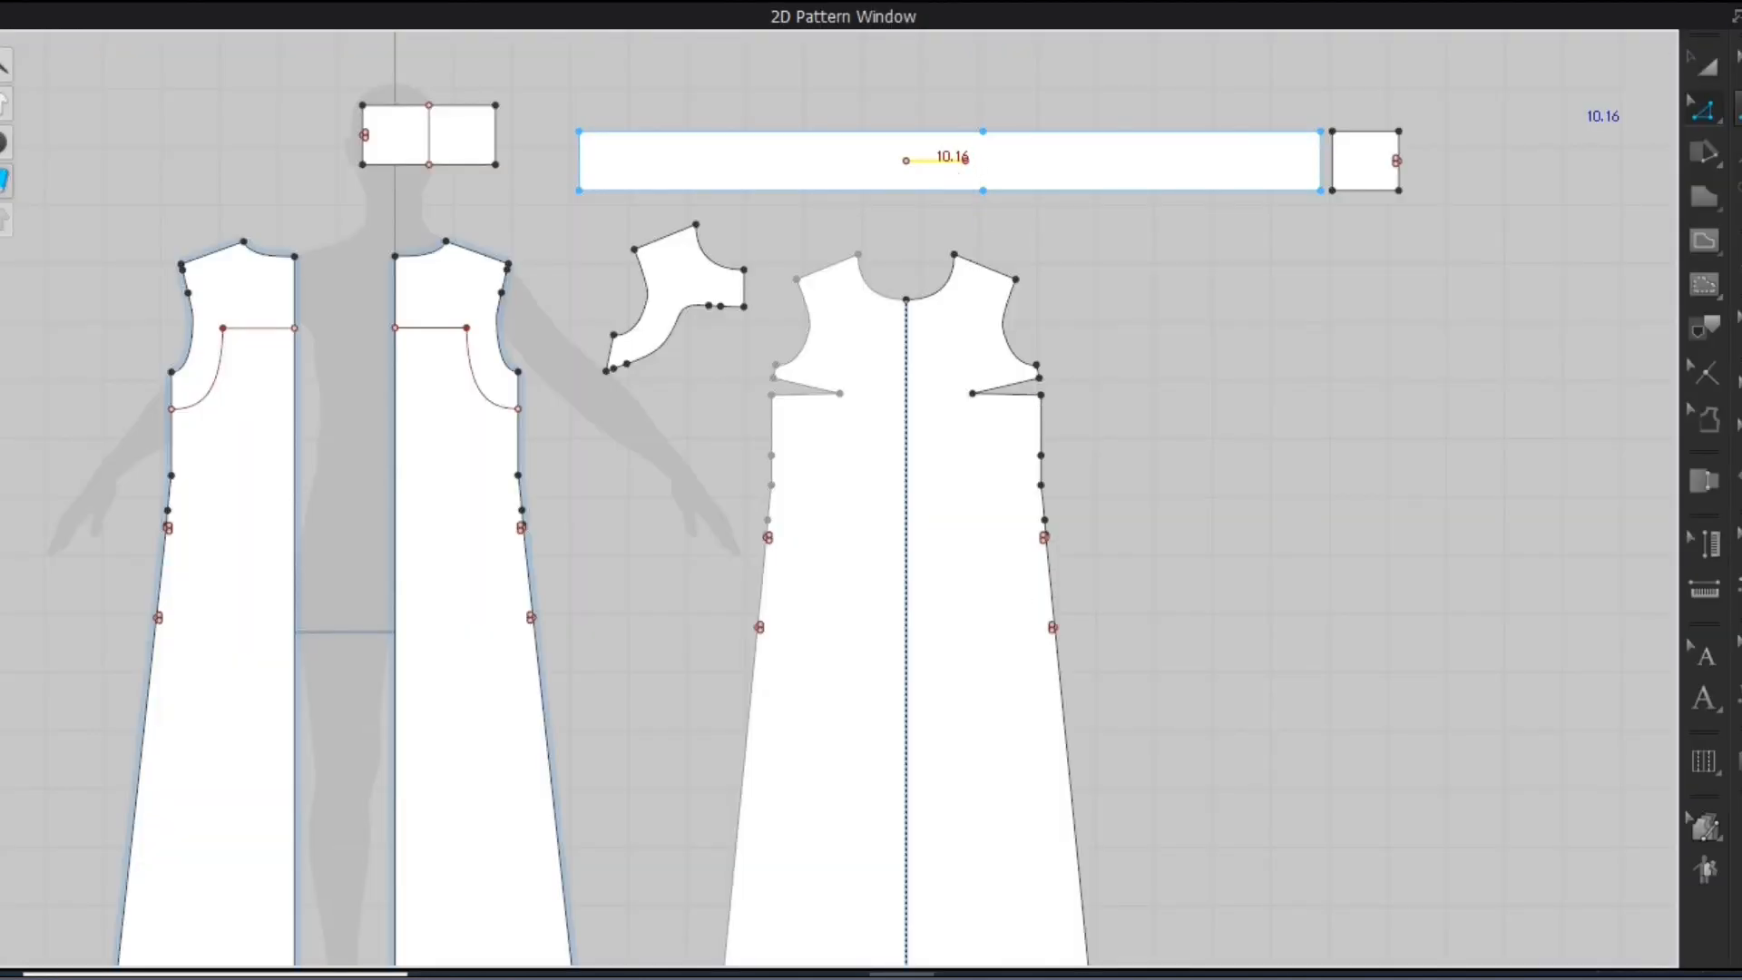
{"action": "left_click", "coordinate": [1738, 16]}
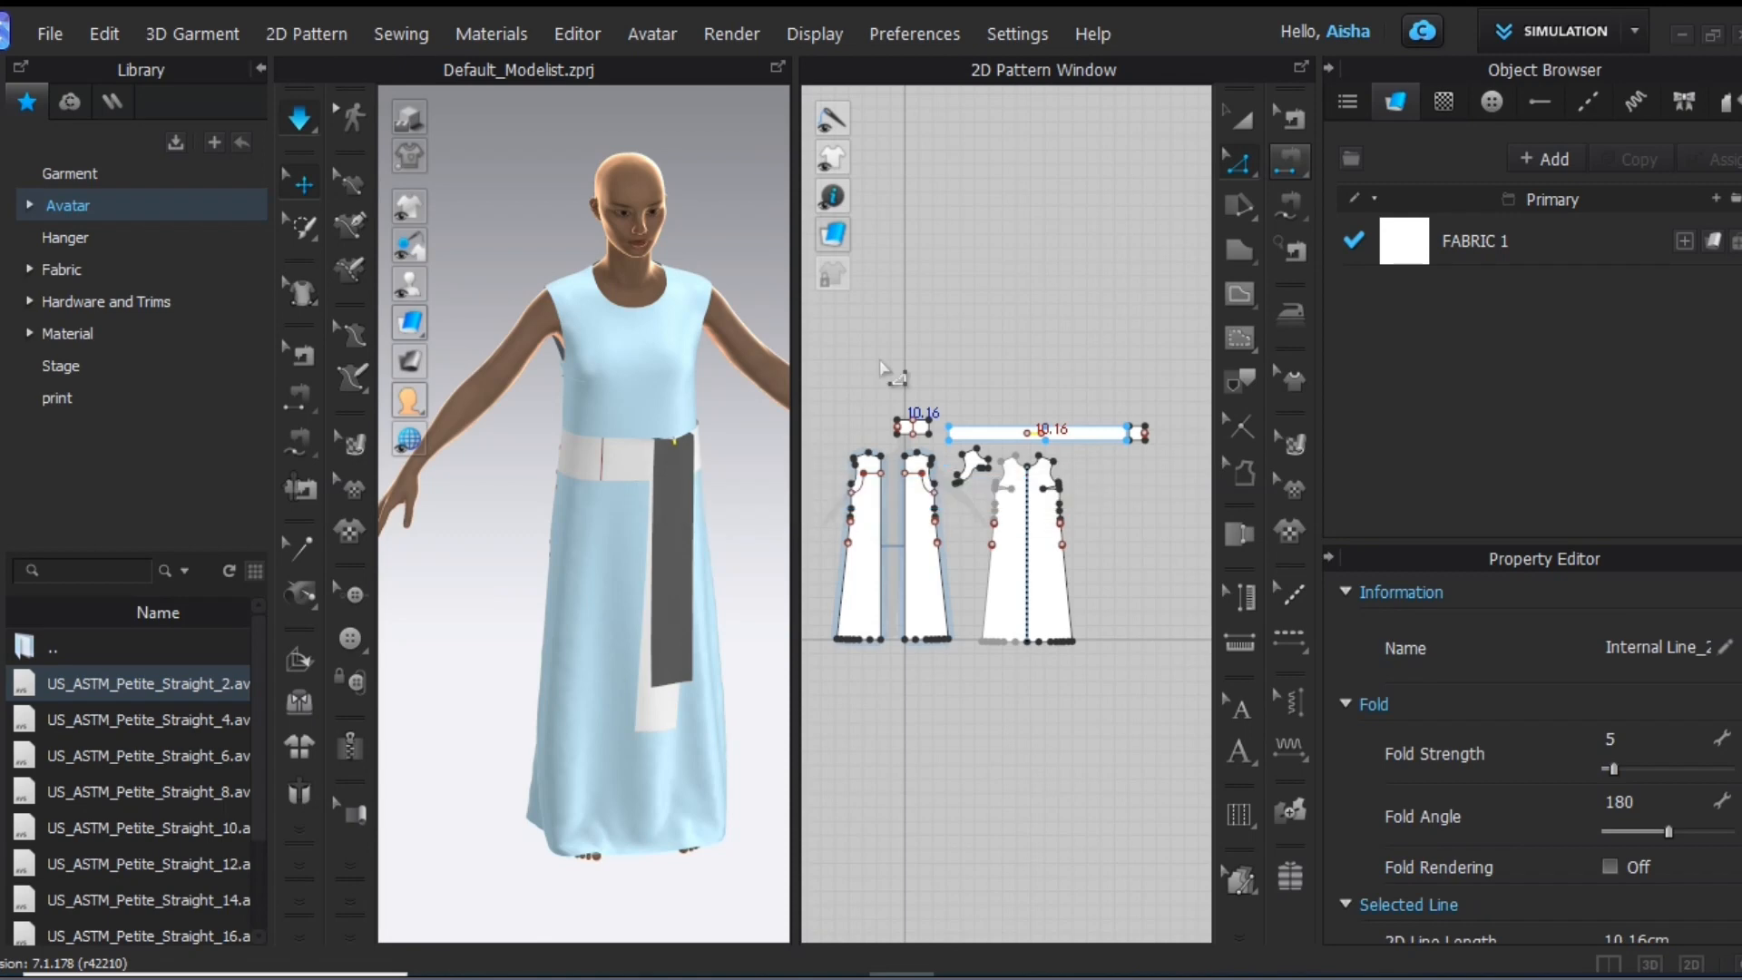
{"action": "key", "text": "space"}
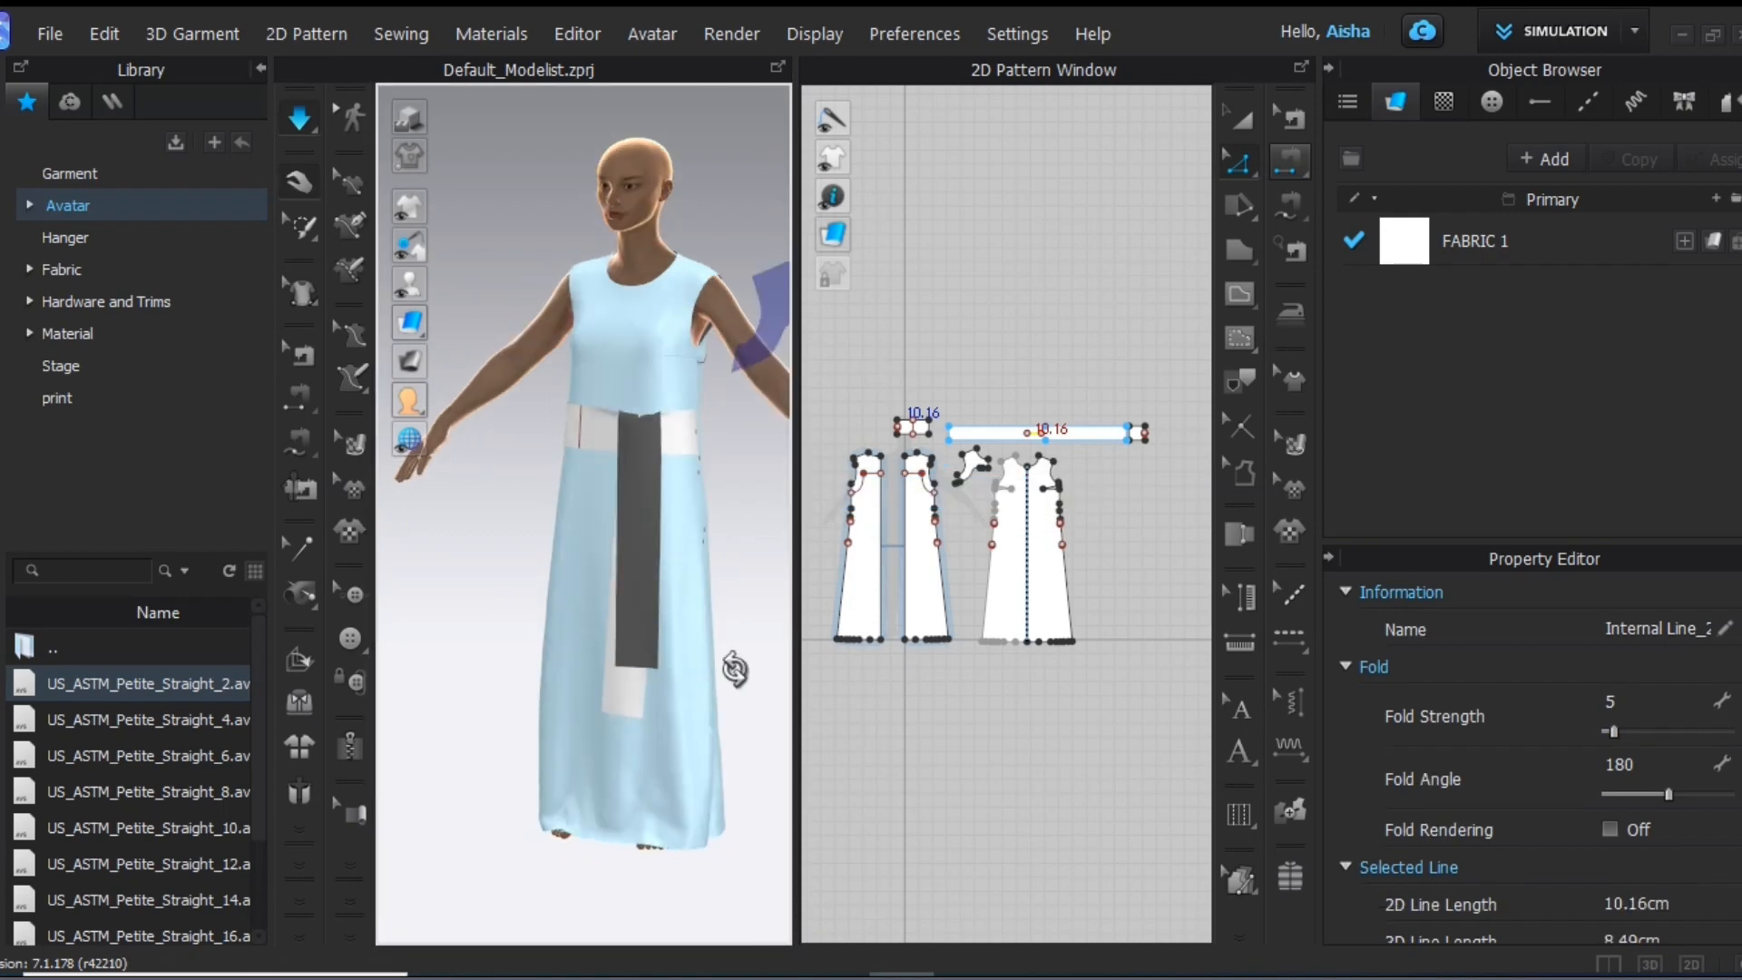
Turn on Elastic with a ratio of 25 for one short edge of the square piece and one of the two-section piece
{"action": "left_click", "coordinate": [1299, 68]}
{"action": "left_click", "coordinate": [1337, 176]}
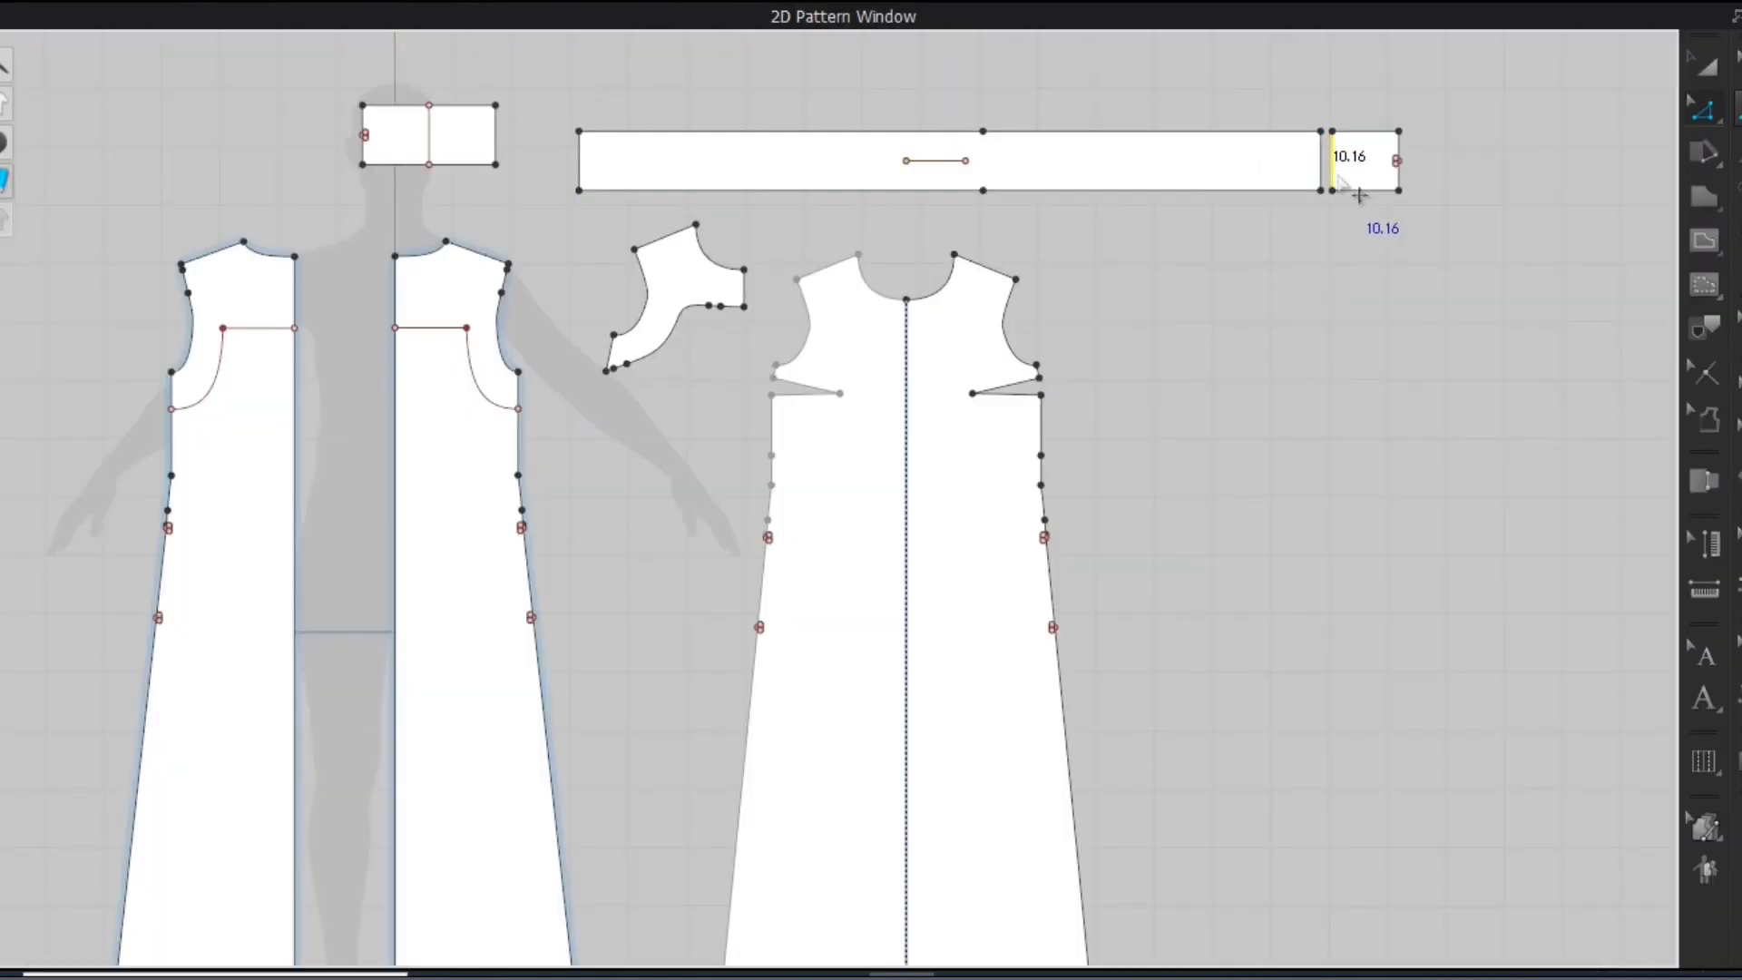
{"action": "left_click", "coordinate": [500, 145], "text": "shift"}
{"action": "left_click", "coordinate": [1737, 17]}
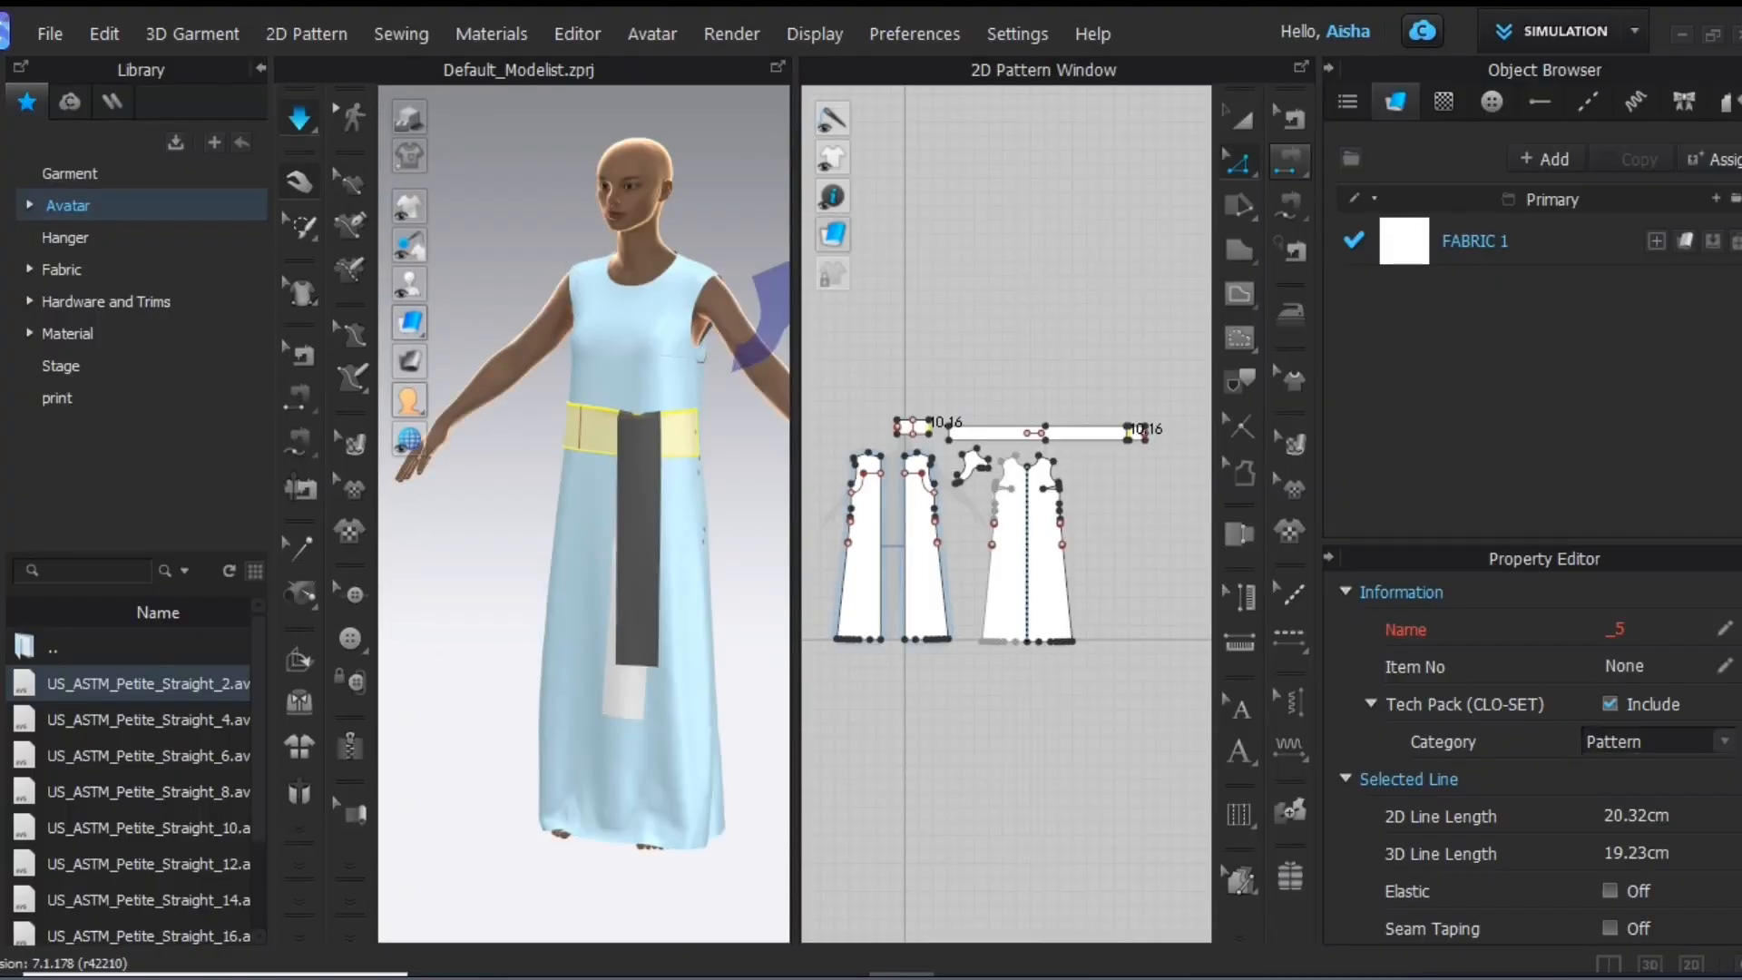
{"action": "scroll", "coordinate": [1543, 762], "scroll_direction": "down", "scroll_amount": 4}
{"action": "scroll", "coordinate": [1614, 628], "scroll_direction": "down", "scroll_amount": 1}
{"action": "left_click", "coordinate": [1611, 628]}
{"action": "double_click", "coordinate": [1609, 724]}
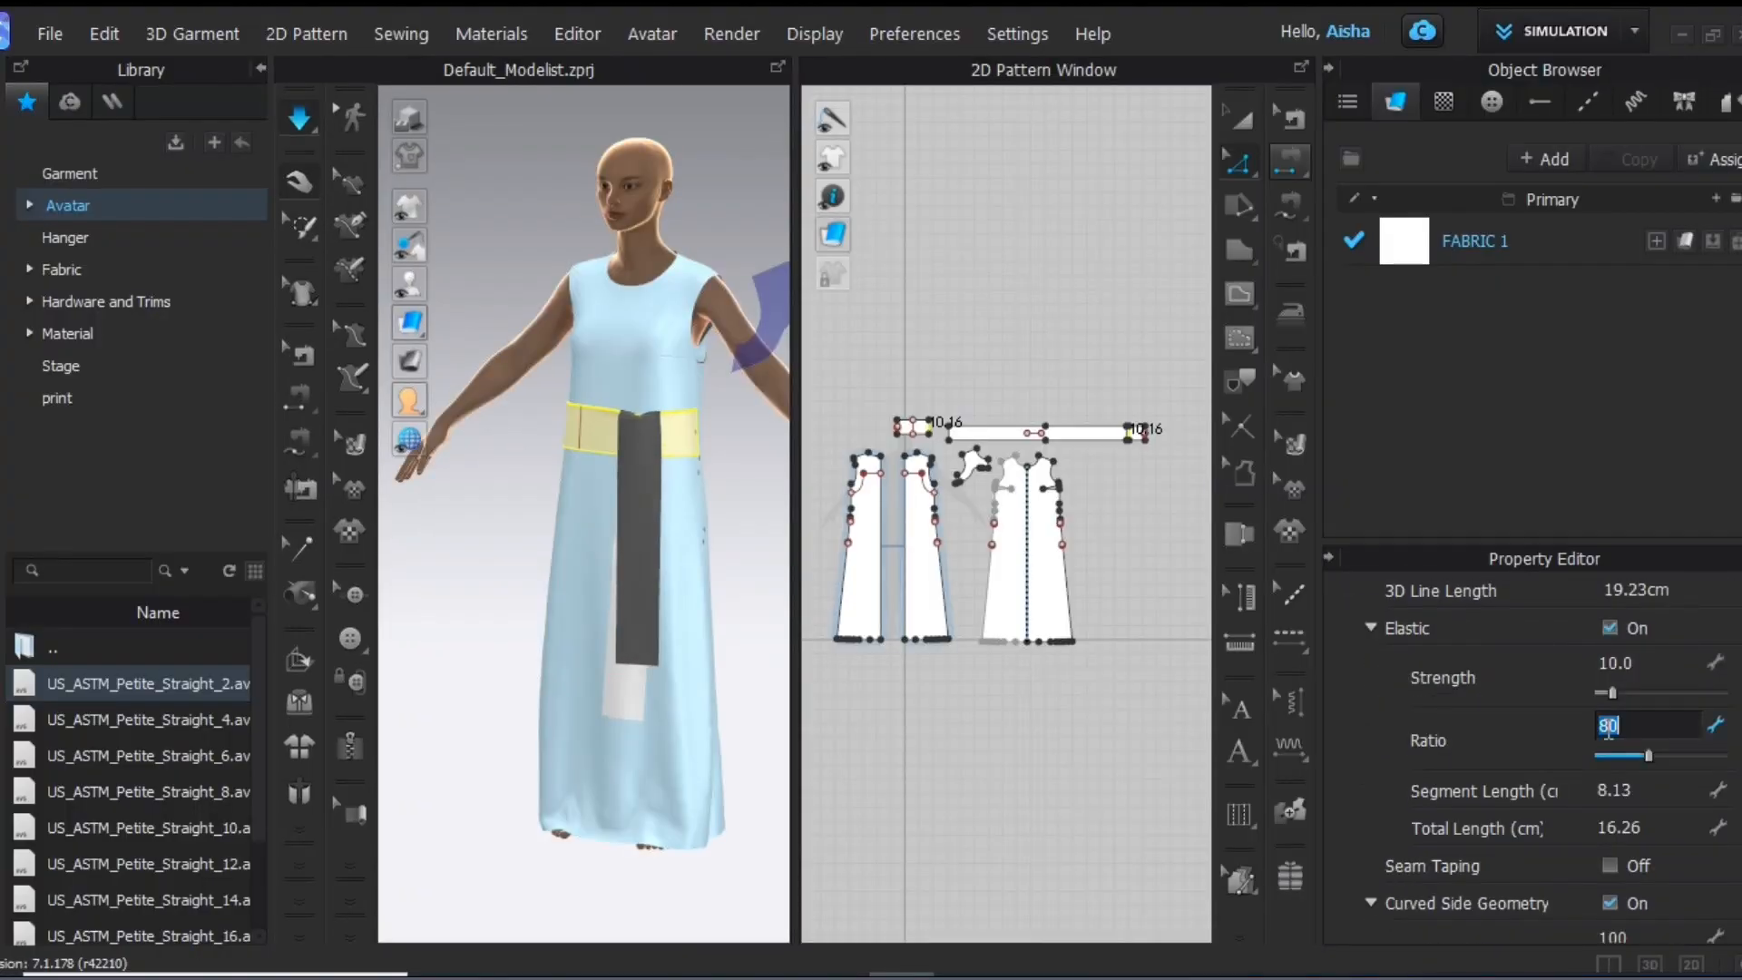
{"action": "type", "text": "25"}
{"action": "left_click", "coordinate": [1141, 721]}
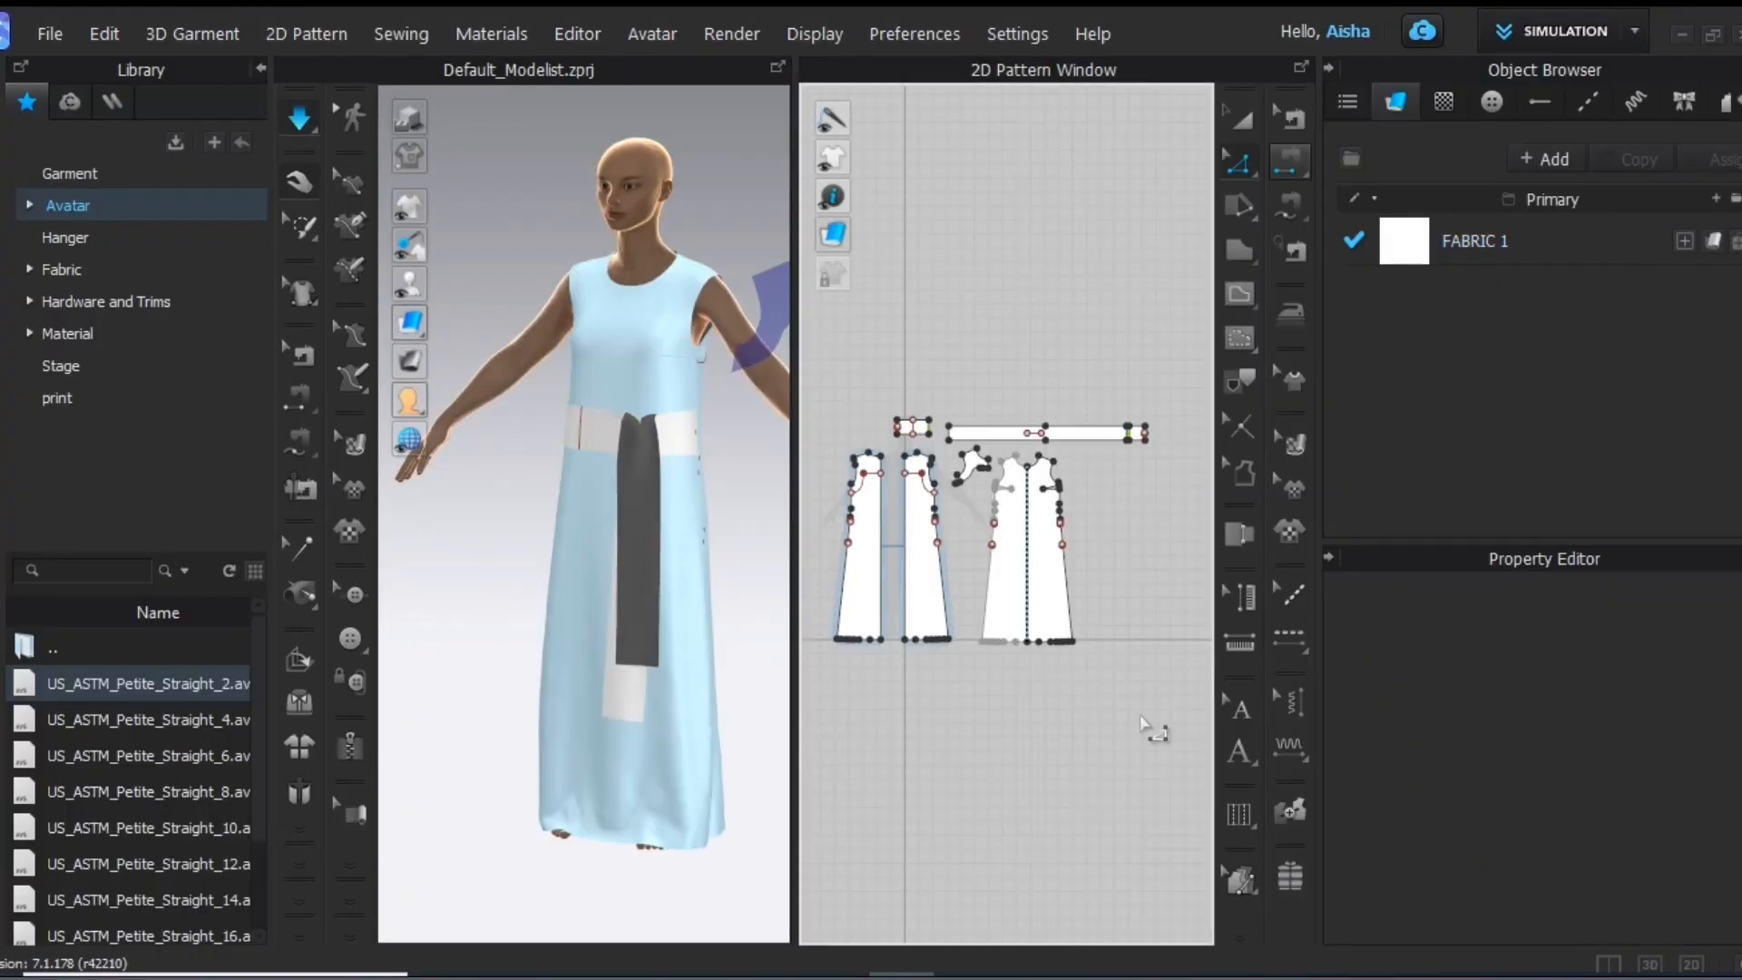
Unfreeze the front dress piece on the avatar
{"action": "right_click", "coordinate": [635, 359]}
{"action": "left_click", "coordinate": [702, 211]}
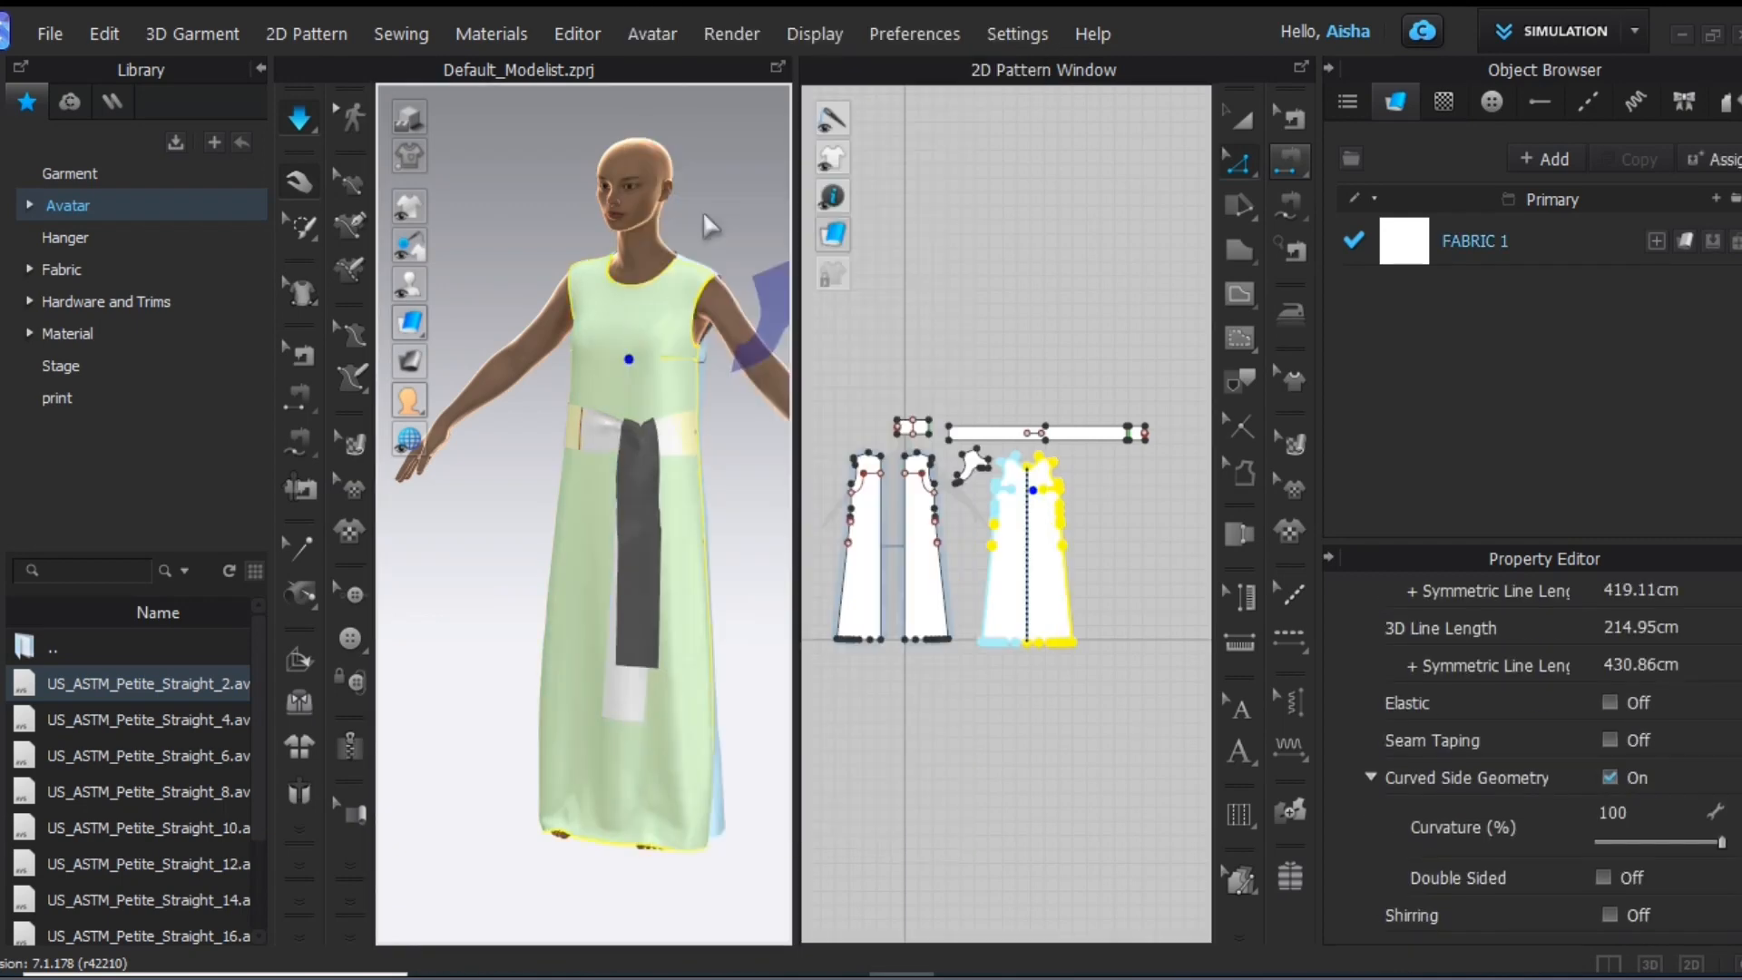
{"action": "right_click", "coordinate": [685, 488]}
{"action": "left_click", "coordinate": [456, 530]}
{"action": "right_click_drag", "start_coordinate": [457, 608], "coordinate": [604, 628]}
Unfreeze both back dress pieces and return to the front view of the garment
{"action": "right_click", "coordinate": [726, 557]}
{"action": "left_click", "coordinate": [808, 208]}
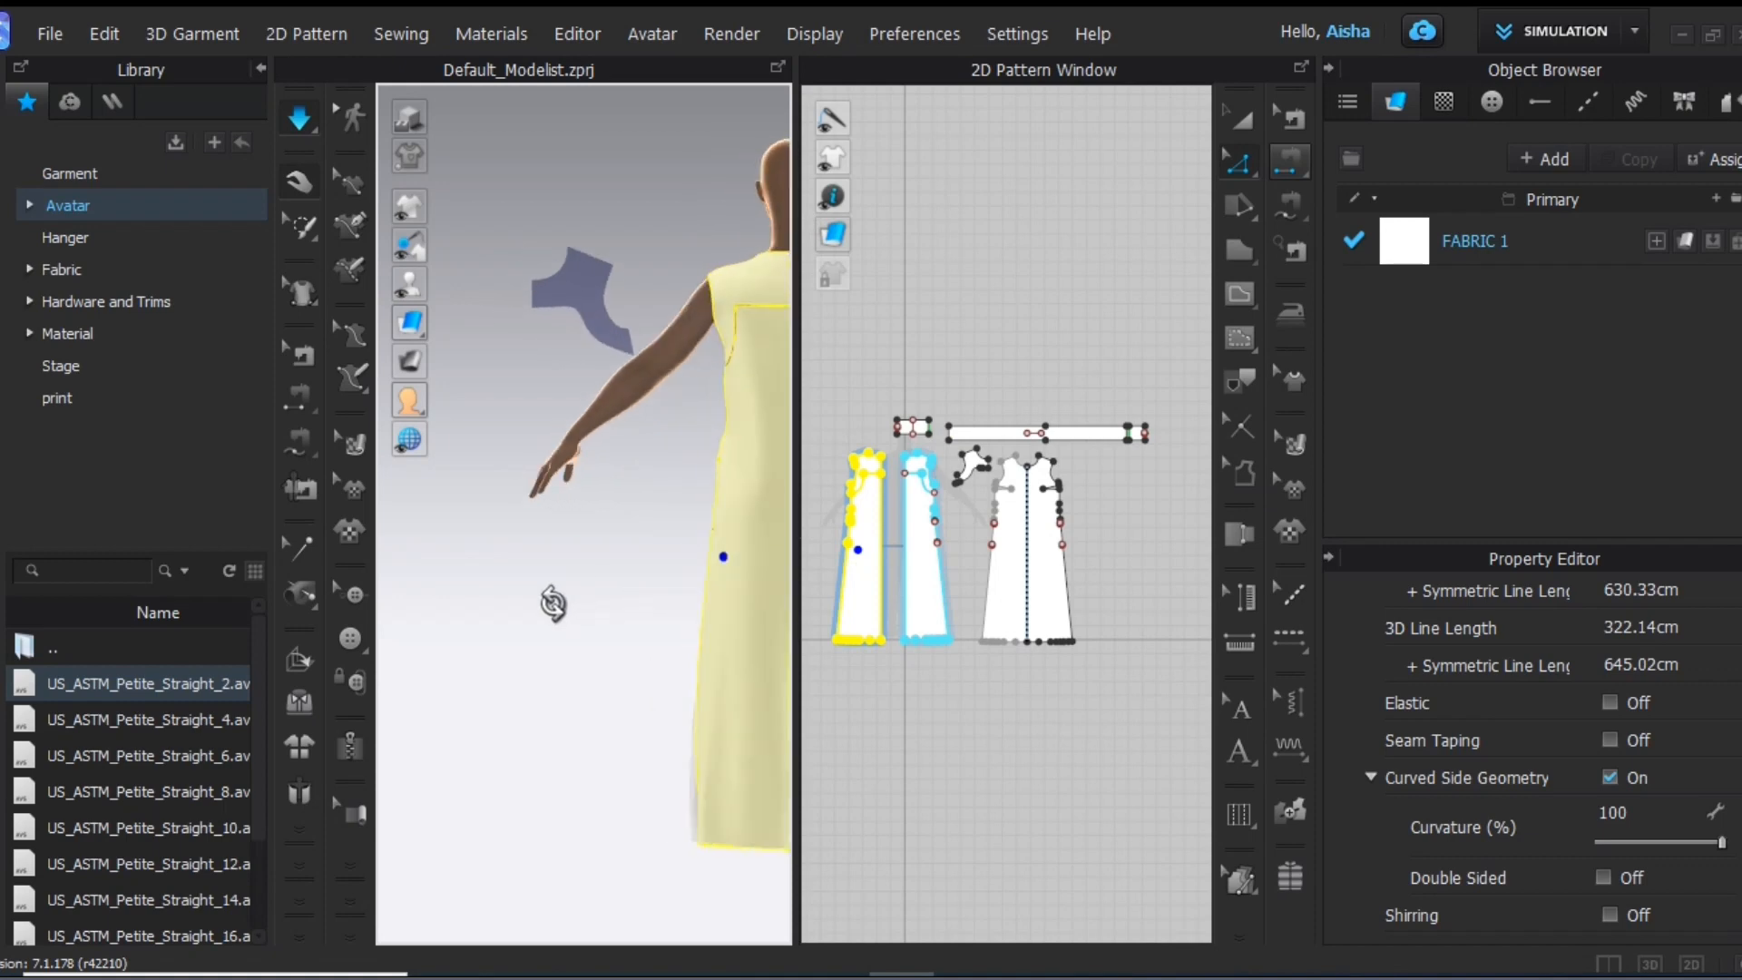
{"action": "right_click", "coordinate": [561, 606]}
{"action": "left_click", "coordinate": [590, 590]}
{"action": "right_click", "coordinate": [615, 440]}
{"action": "left_click", "coordinate": [669, 381]}
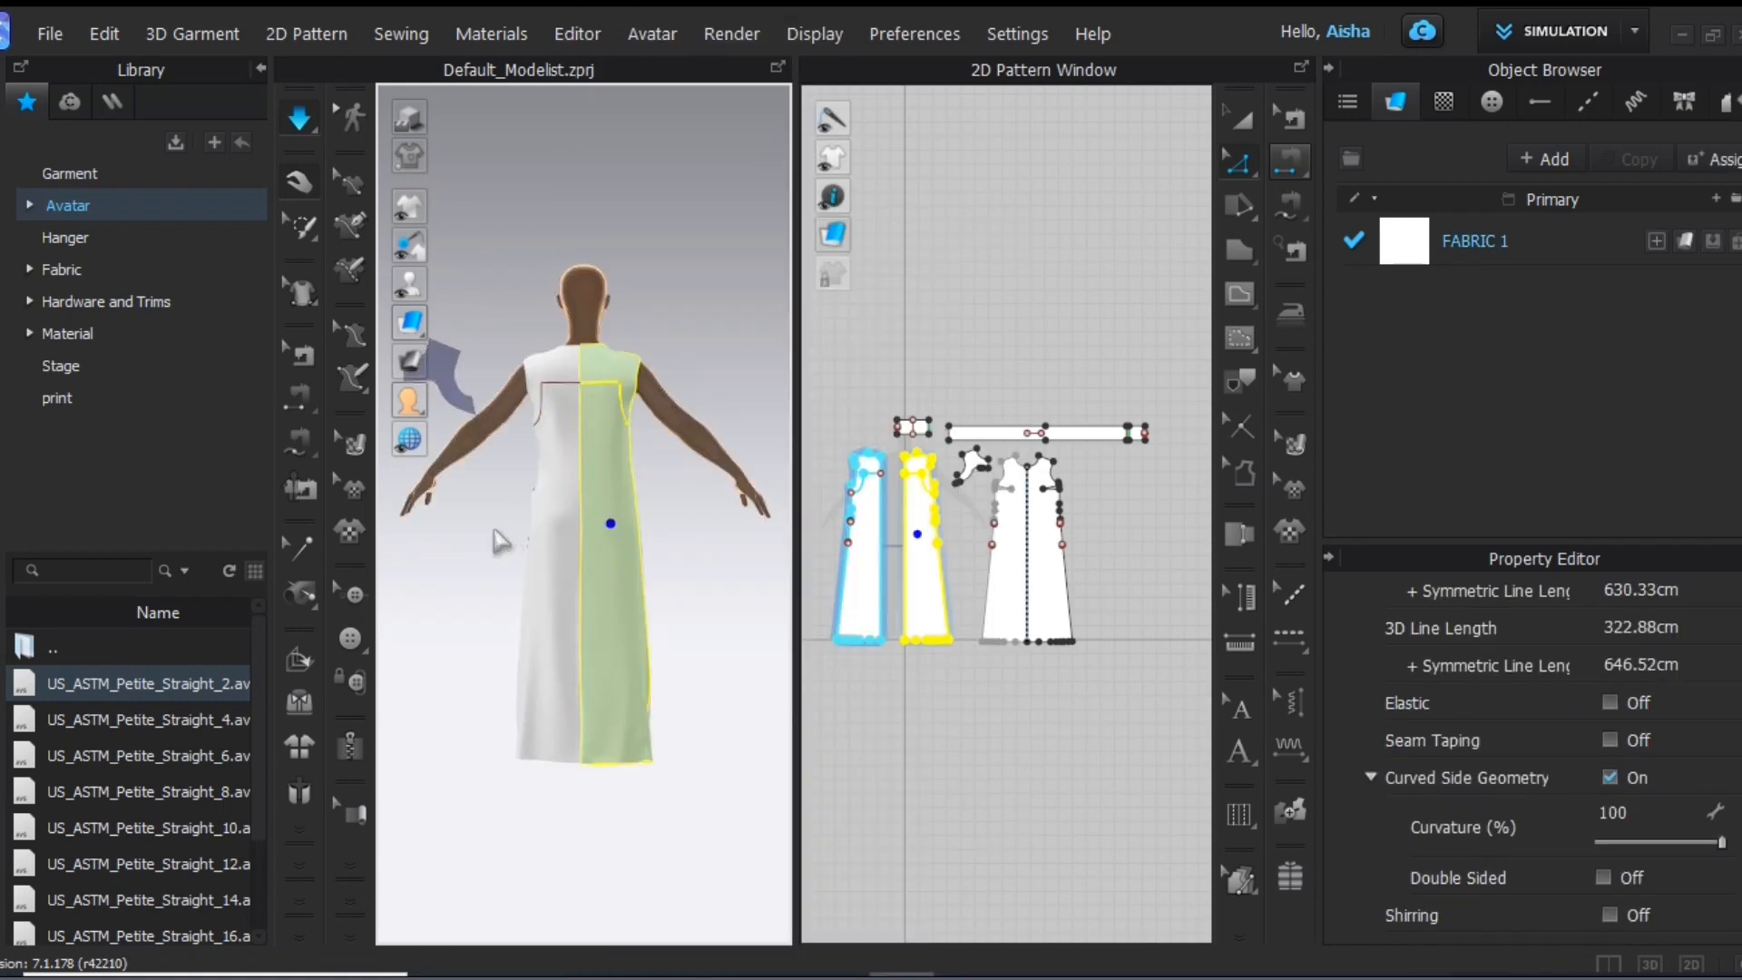
{"action": "right_click_drag", "start_coordinate": [507, 541], "coordinate": [831, 626]}
{"action": "right_click", "coordinate": [530, 657]}
{"action": "left_click", "coordinate": [564, 58]}
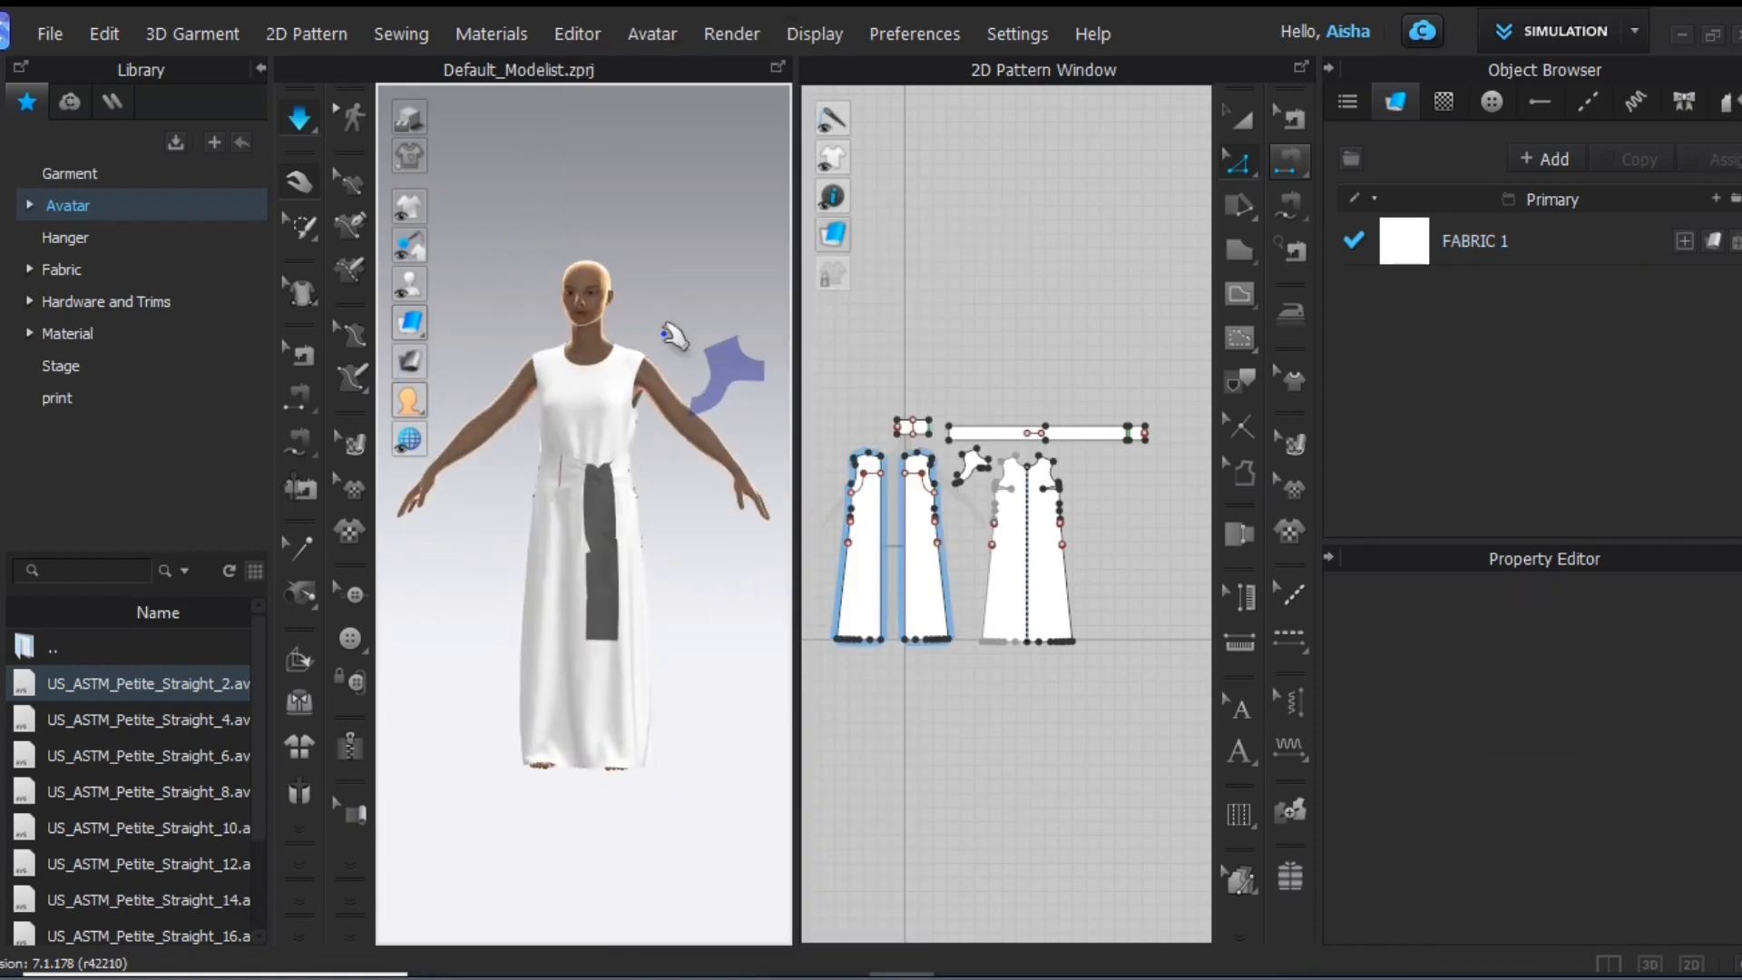
Layer clone the long strip, square piece and two-section band piece about 23 cm from the originals, and simulate the doubled sash
{"action": "key", "text": "a"}
{"action": "left_click", "coordinate": [1135, 434]}
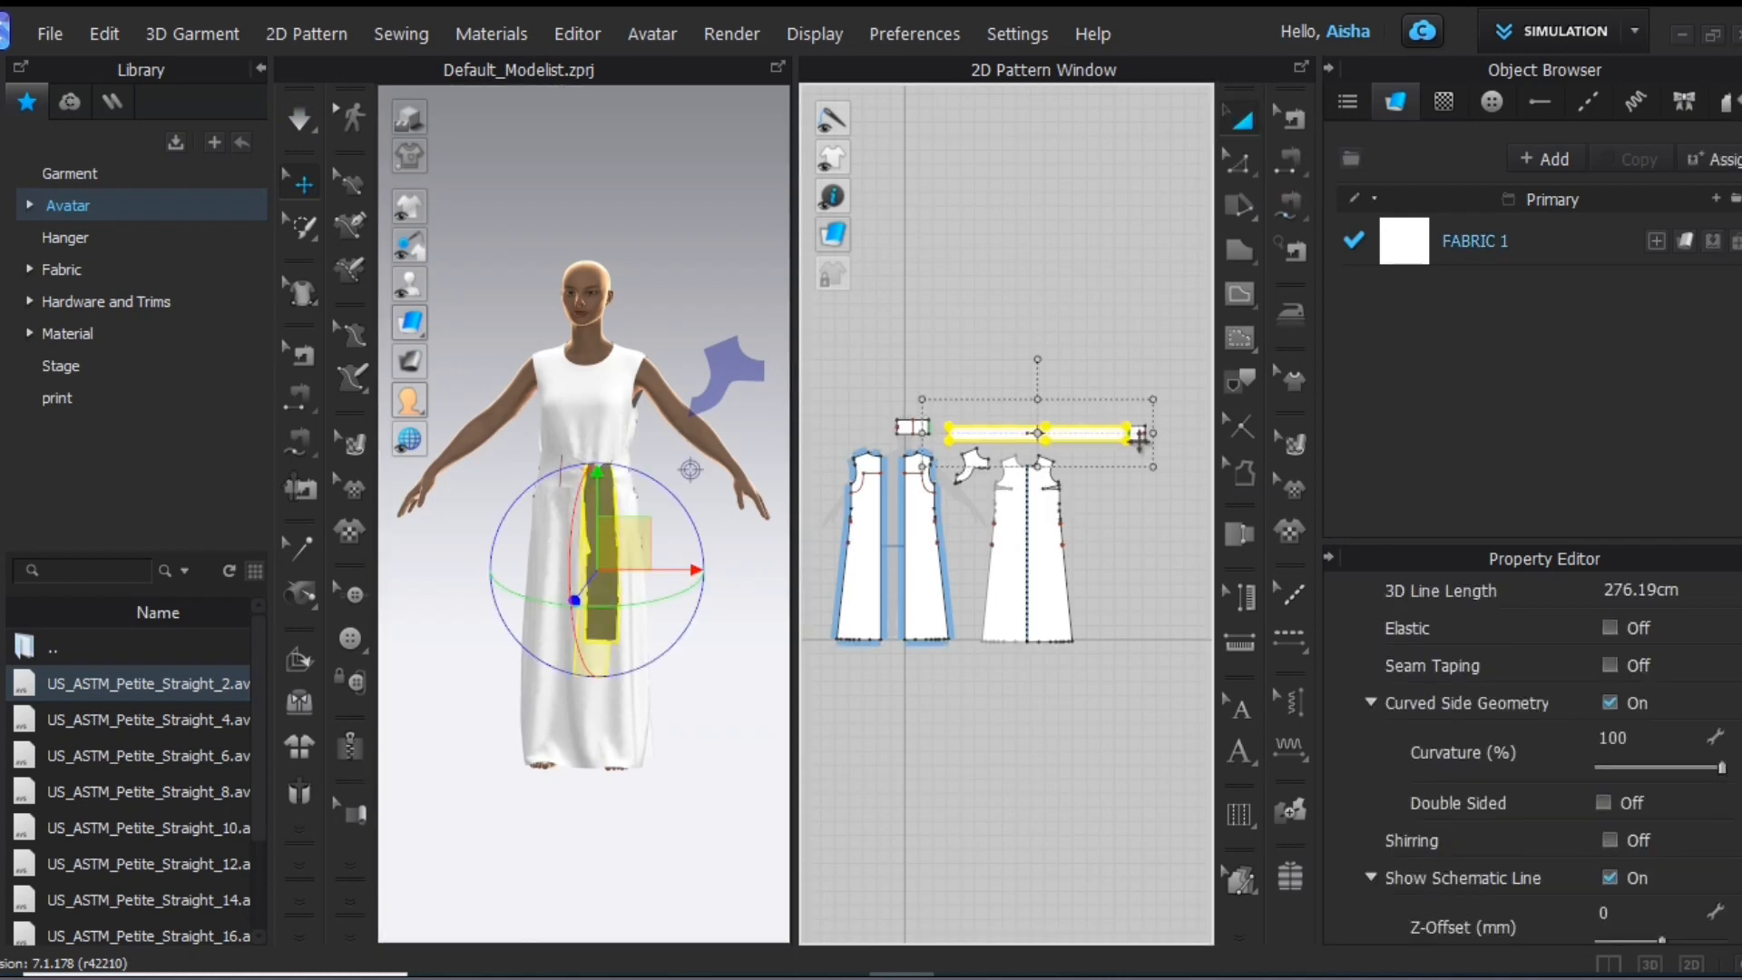
{"action": "left_click", "coordinate": [1303, 67]}
{"action": "left_click", "coordinate": [1370, 164], "text": "shift"}
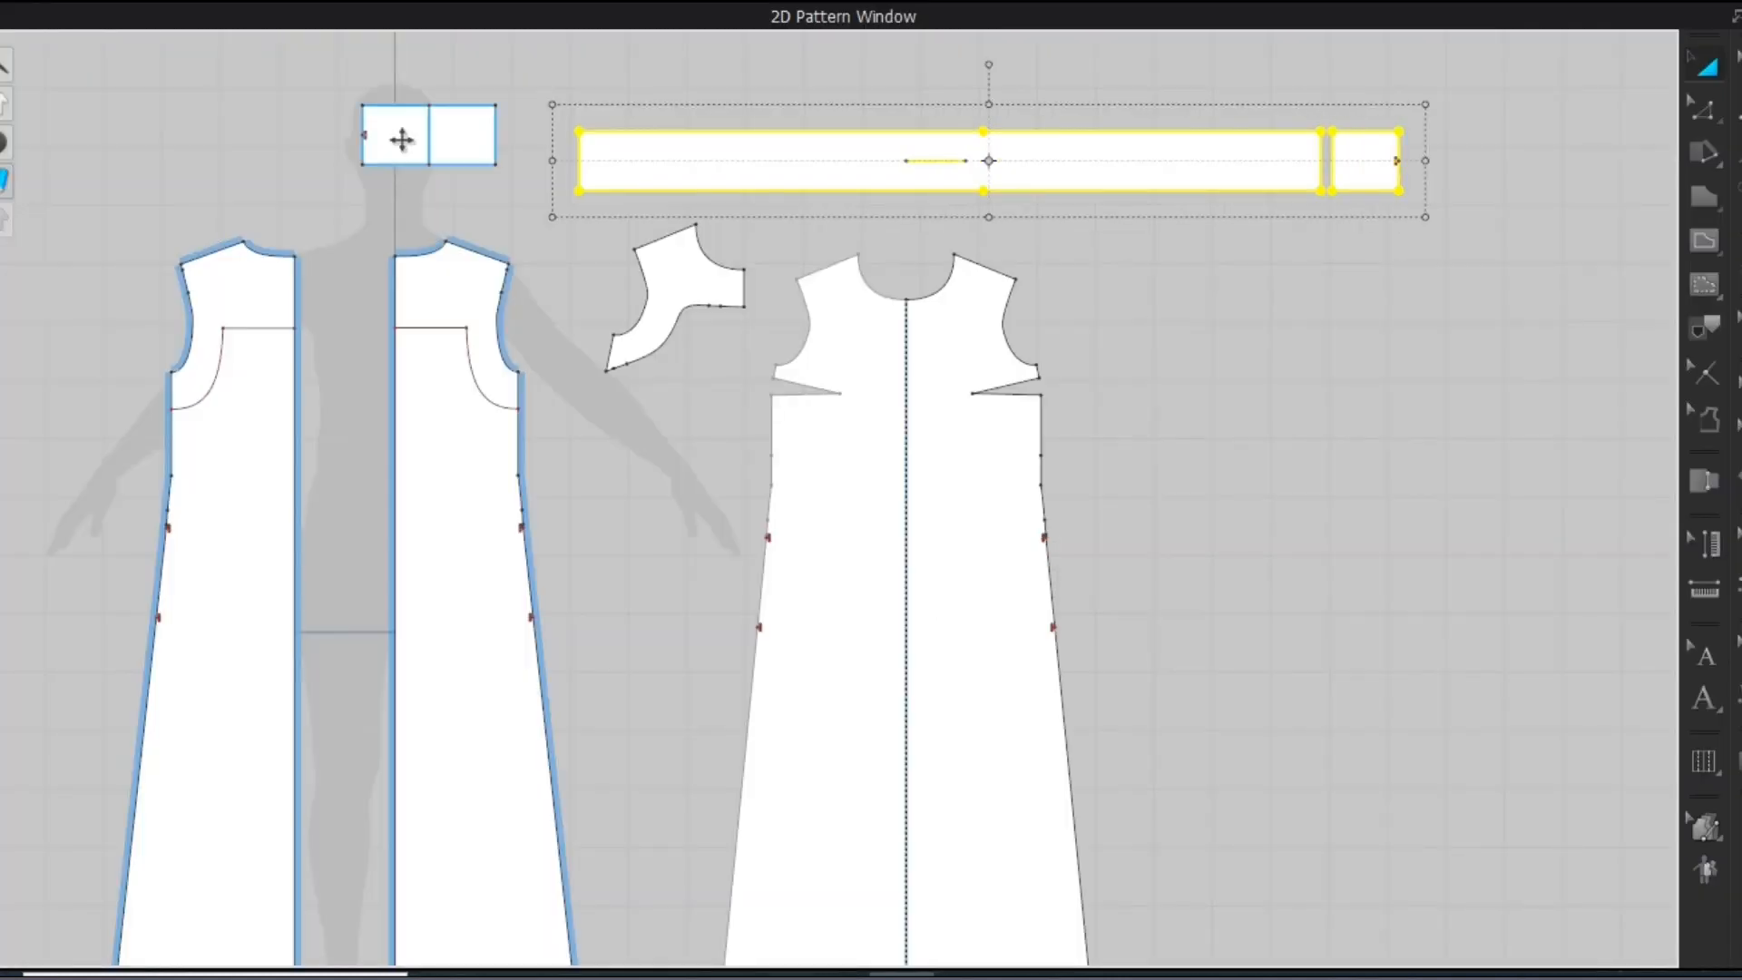
{"action": "left_click", "coordinate": [396, 141], "text": "shift"}
{"action": "right_click", "coordinate": [389, 148]}
{"action": "left_click", "coordinate": [522, 693]}
{"action": "left_click", "coordinate": [963, 43]}
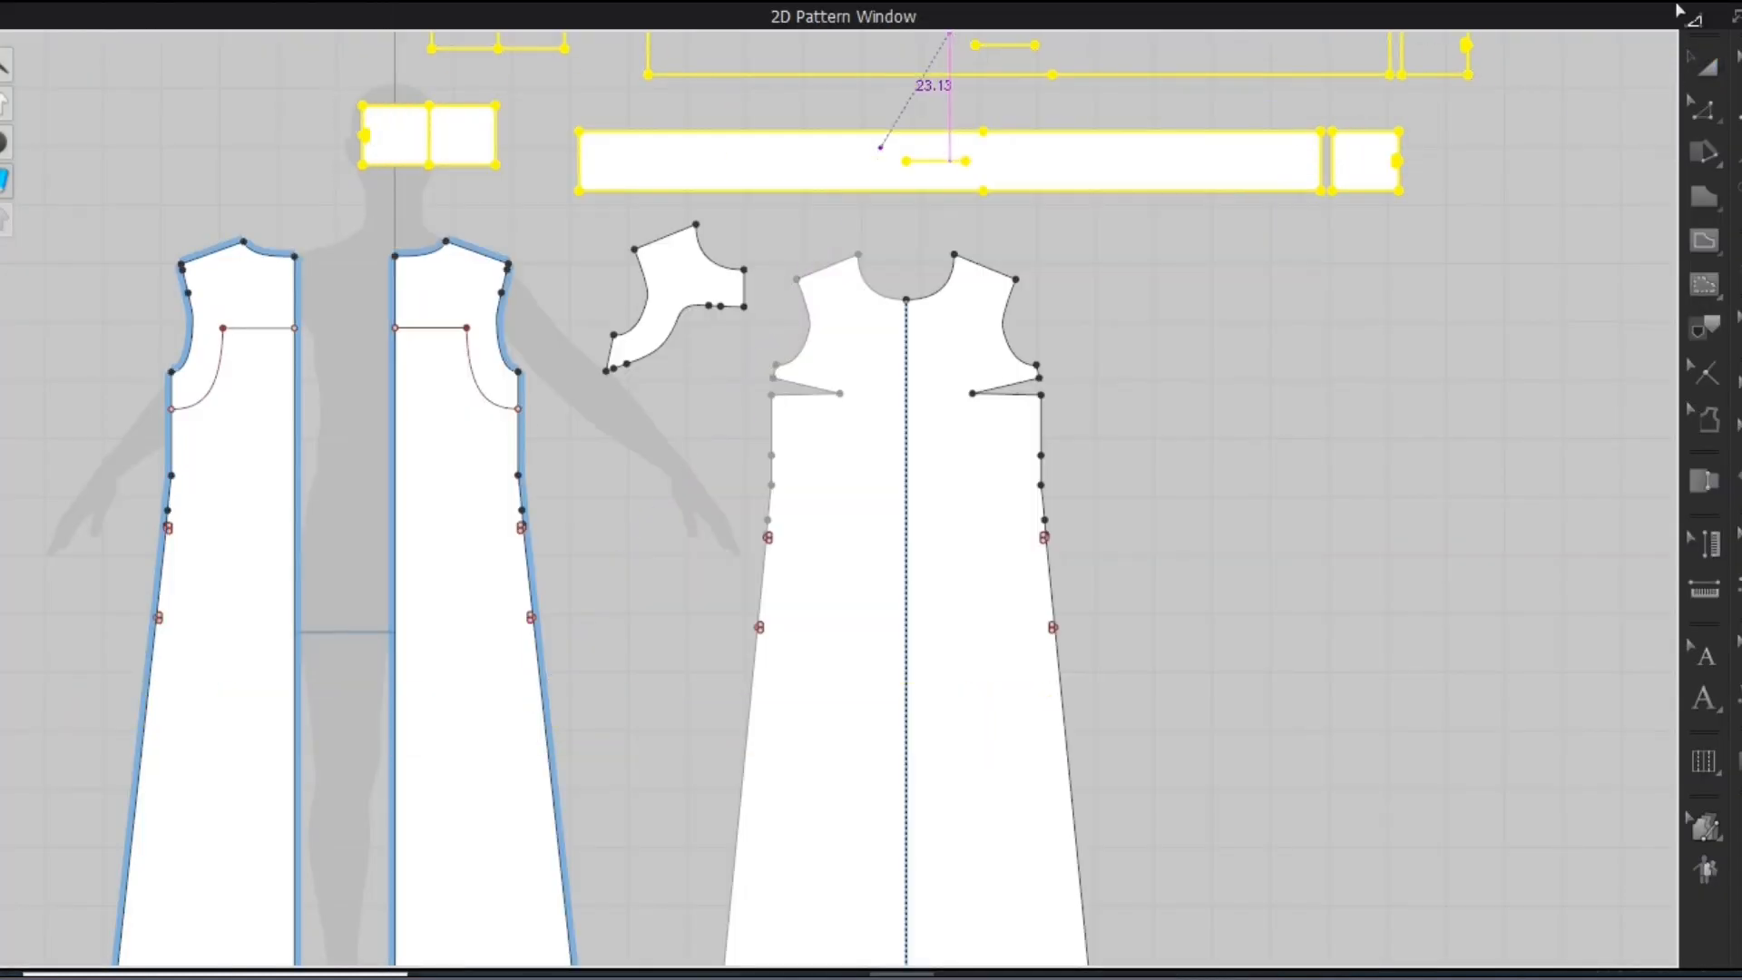
{"action": "left_click", "coordinate": [1735, 15]}
{"action": "key", "text": "space"}
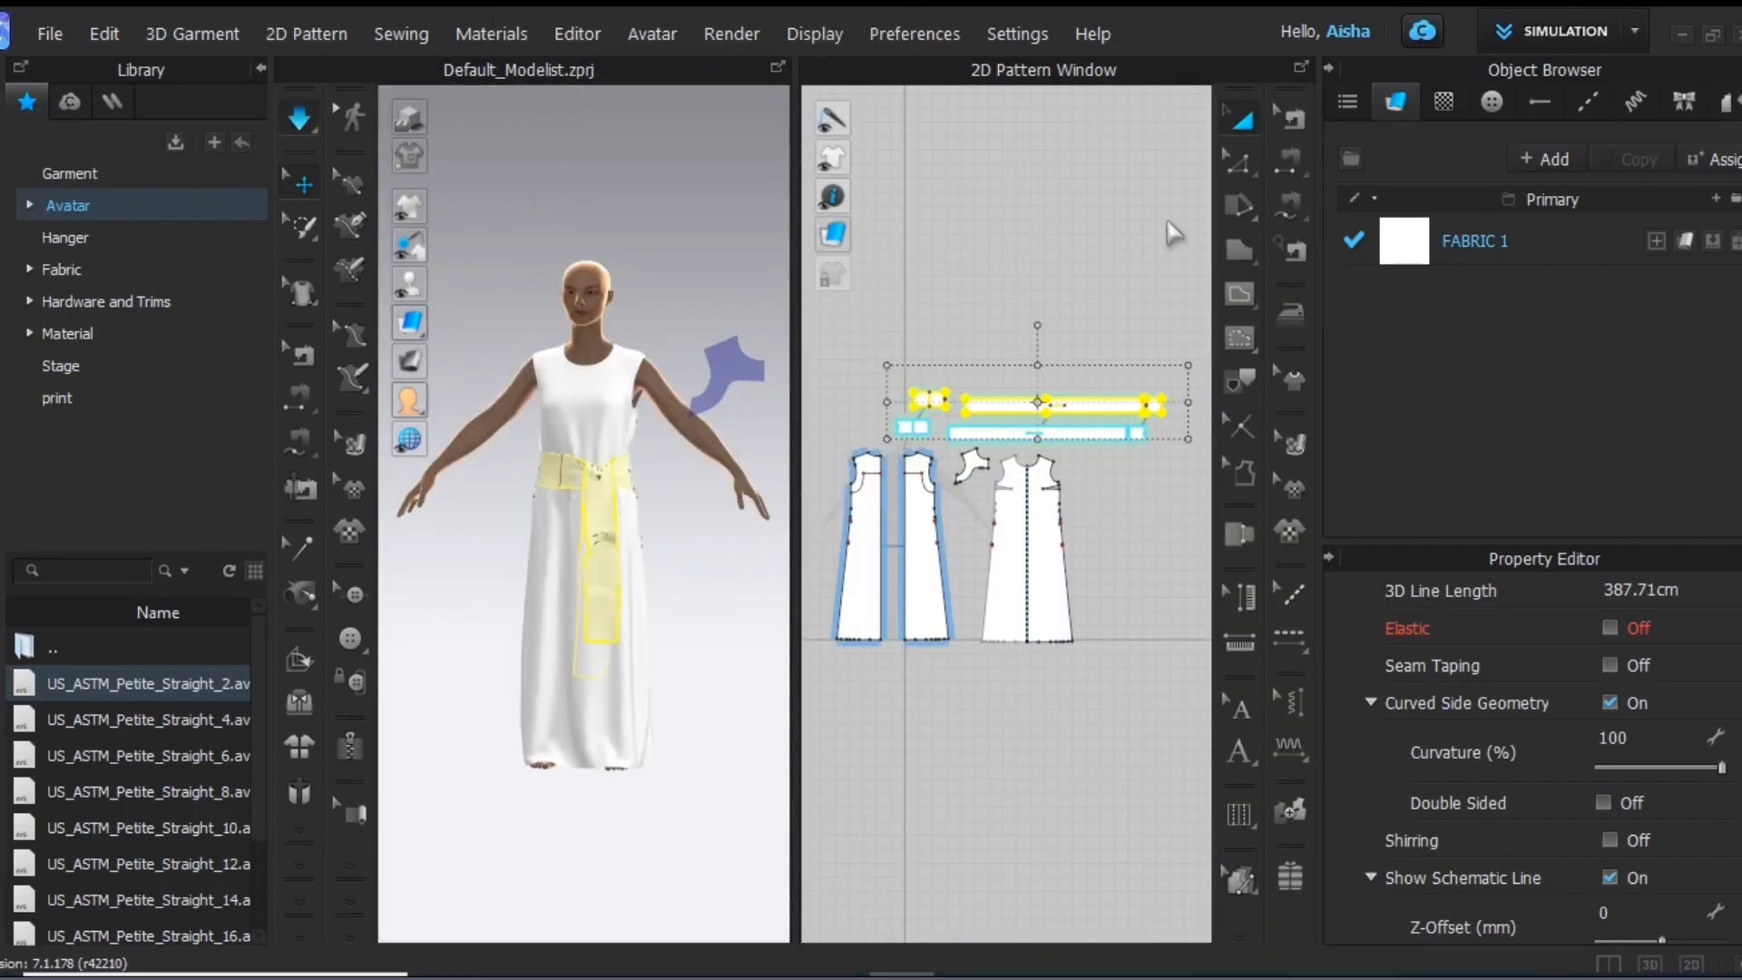
{"action": "key", "text": "space"}
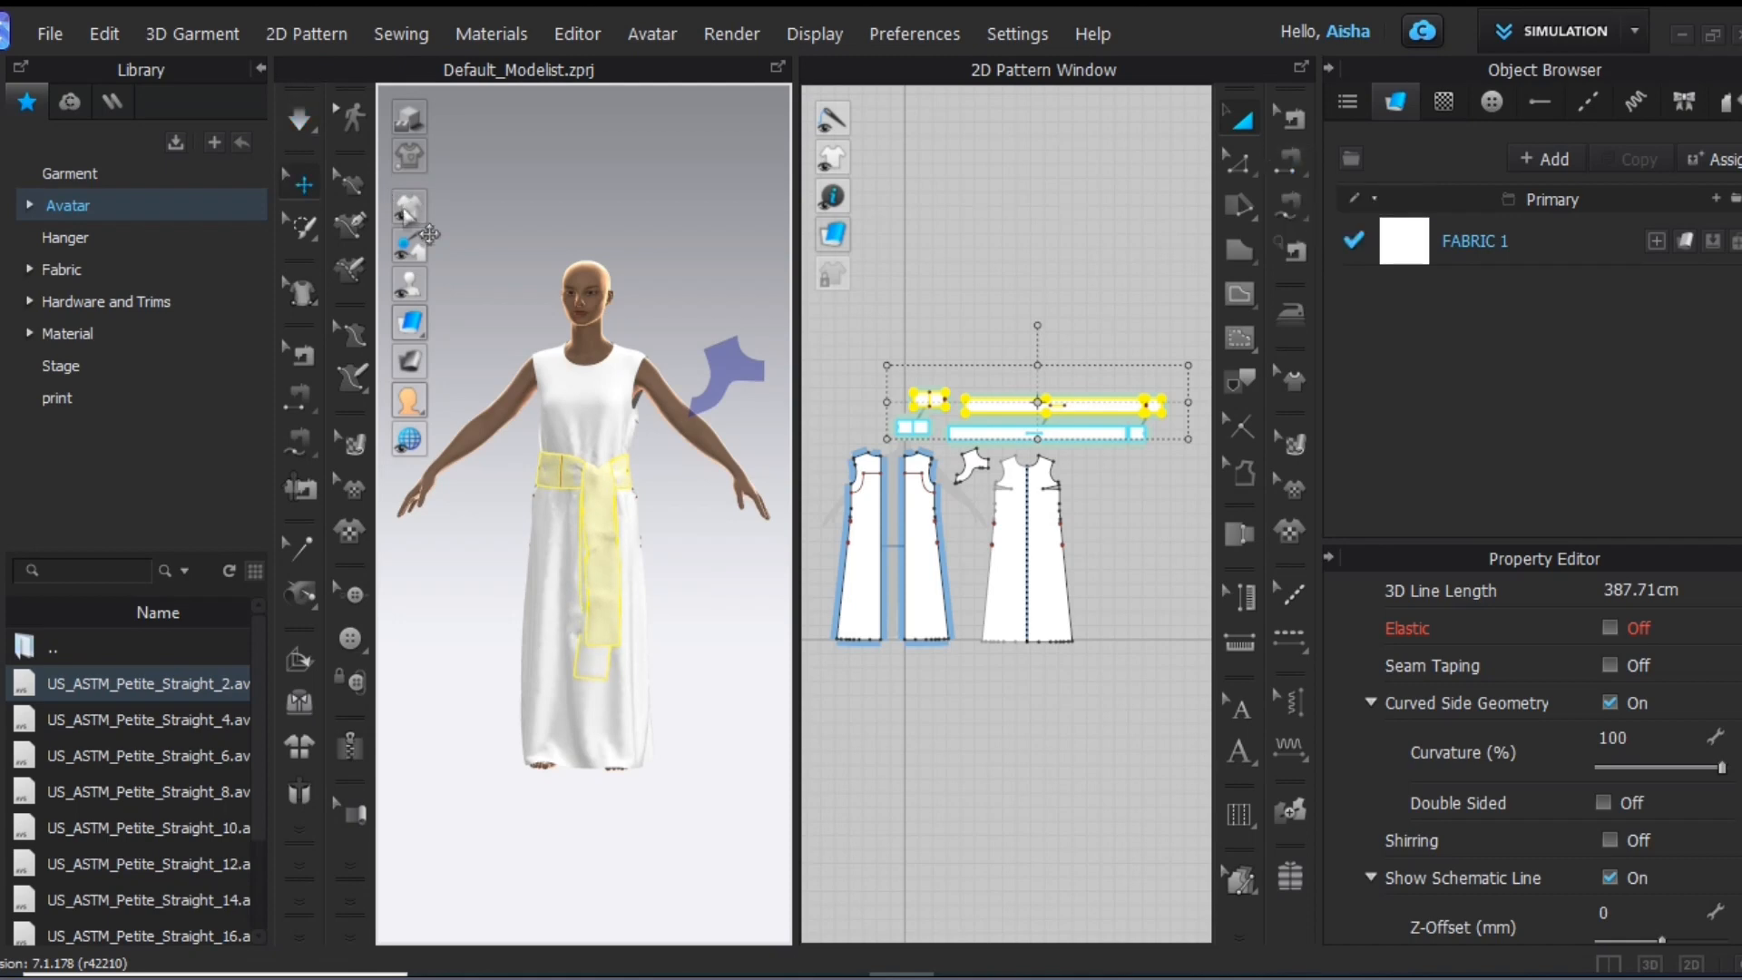
Enlarge the 2D pattern view and start Segment Sewing
{"action": "left_click", "coordinate": [1304, 71]}
{"action": "left_click", "coordinate": [1739, 110]}
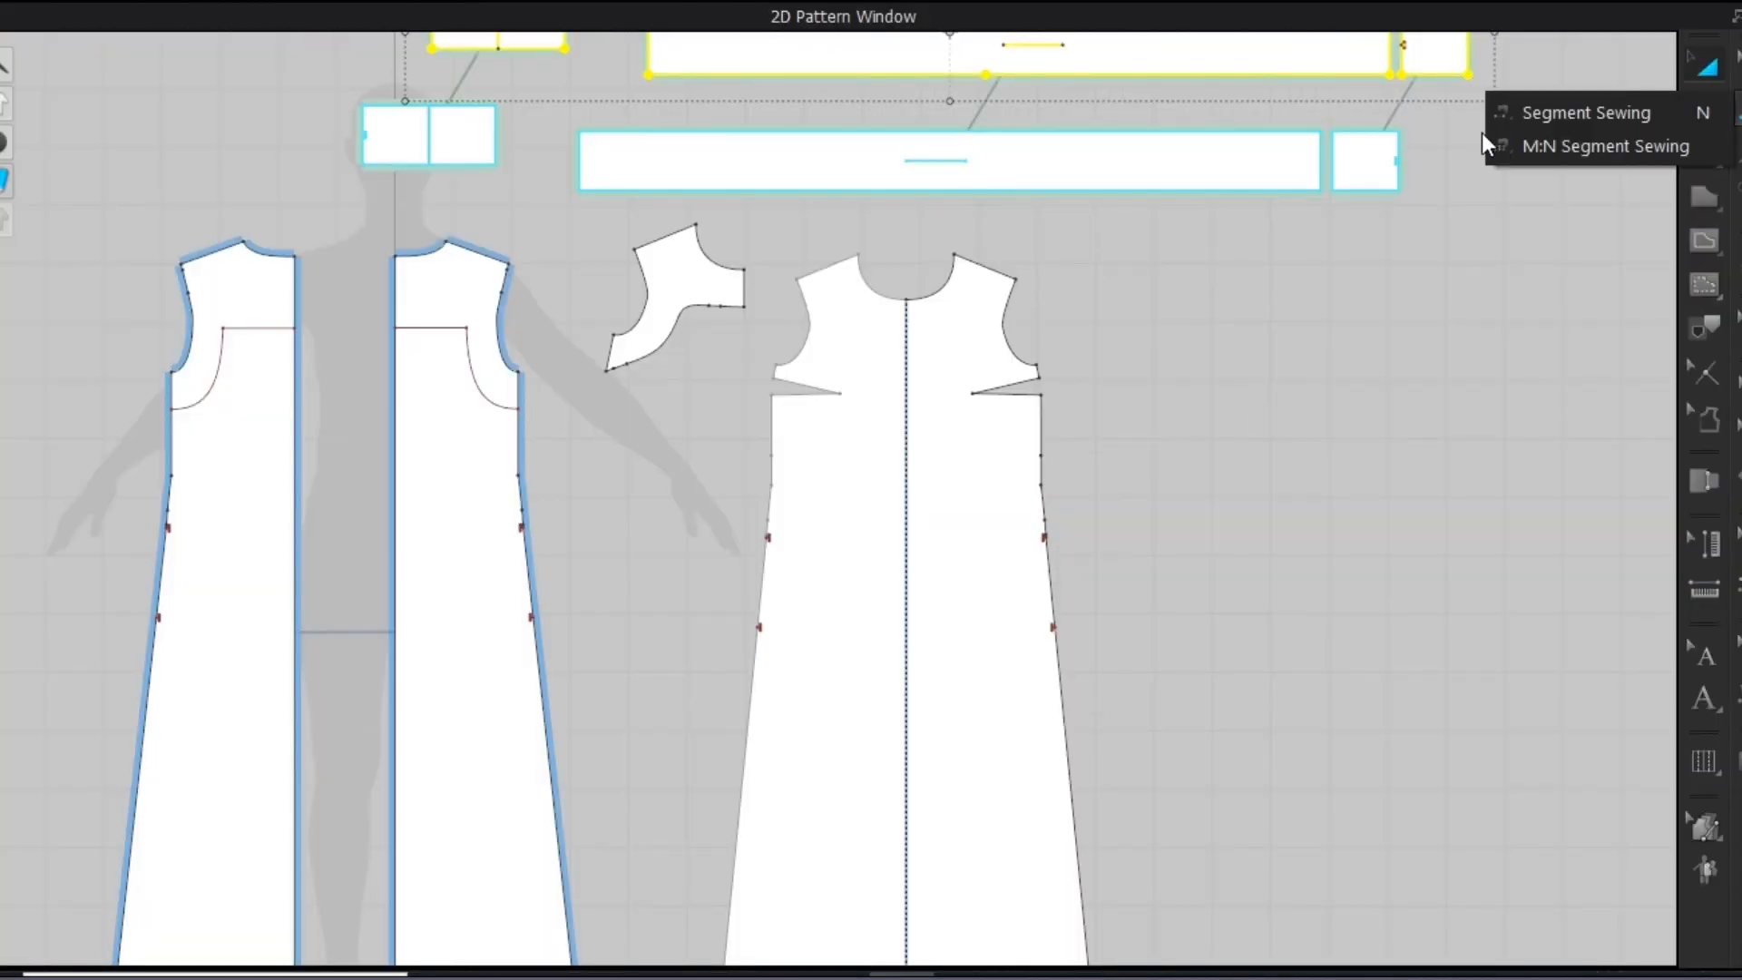
{"action": "left_click", "coordinate": [1488, 142]}
{"action": "left_click", "coordinate": [728, 269]}
{"action": "left_click", "coordinate": [643, 326]}
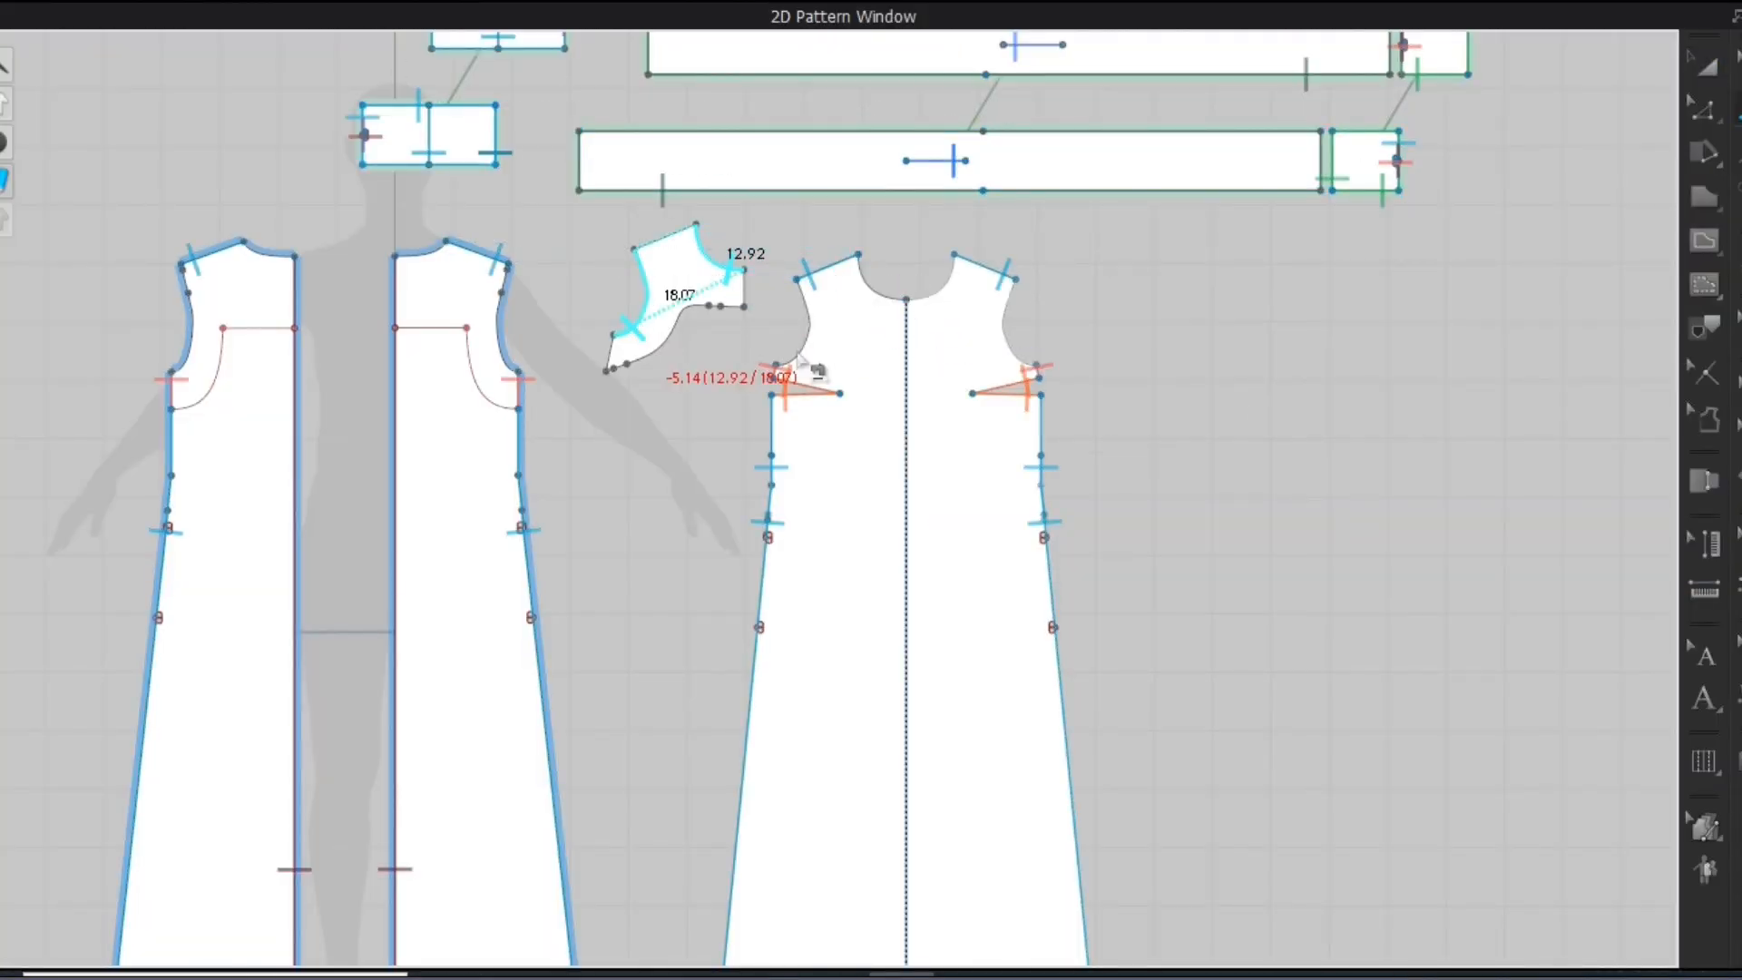
{"action": "key", "text": "ctrl+z"}
Sew the facing's neckline and armhole edges to the matching neckline and armhole edges of the front dress piece
{"action": "left_click", "coordinate": [726, 269]}
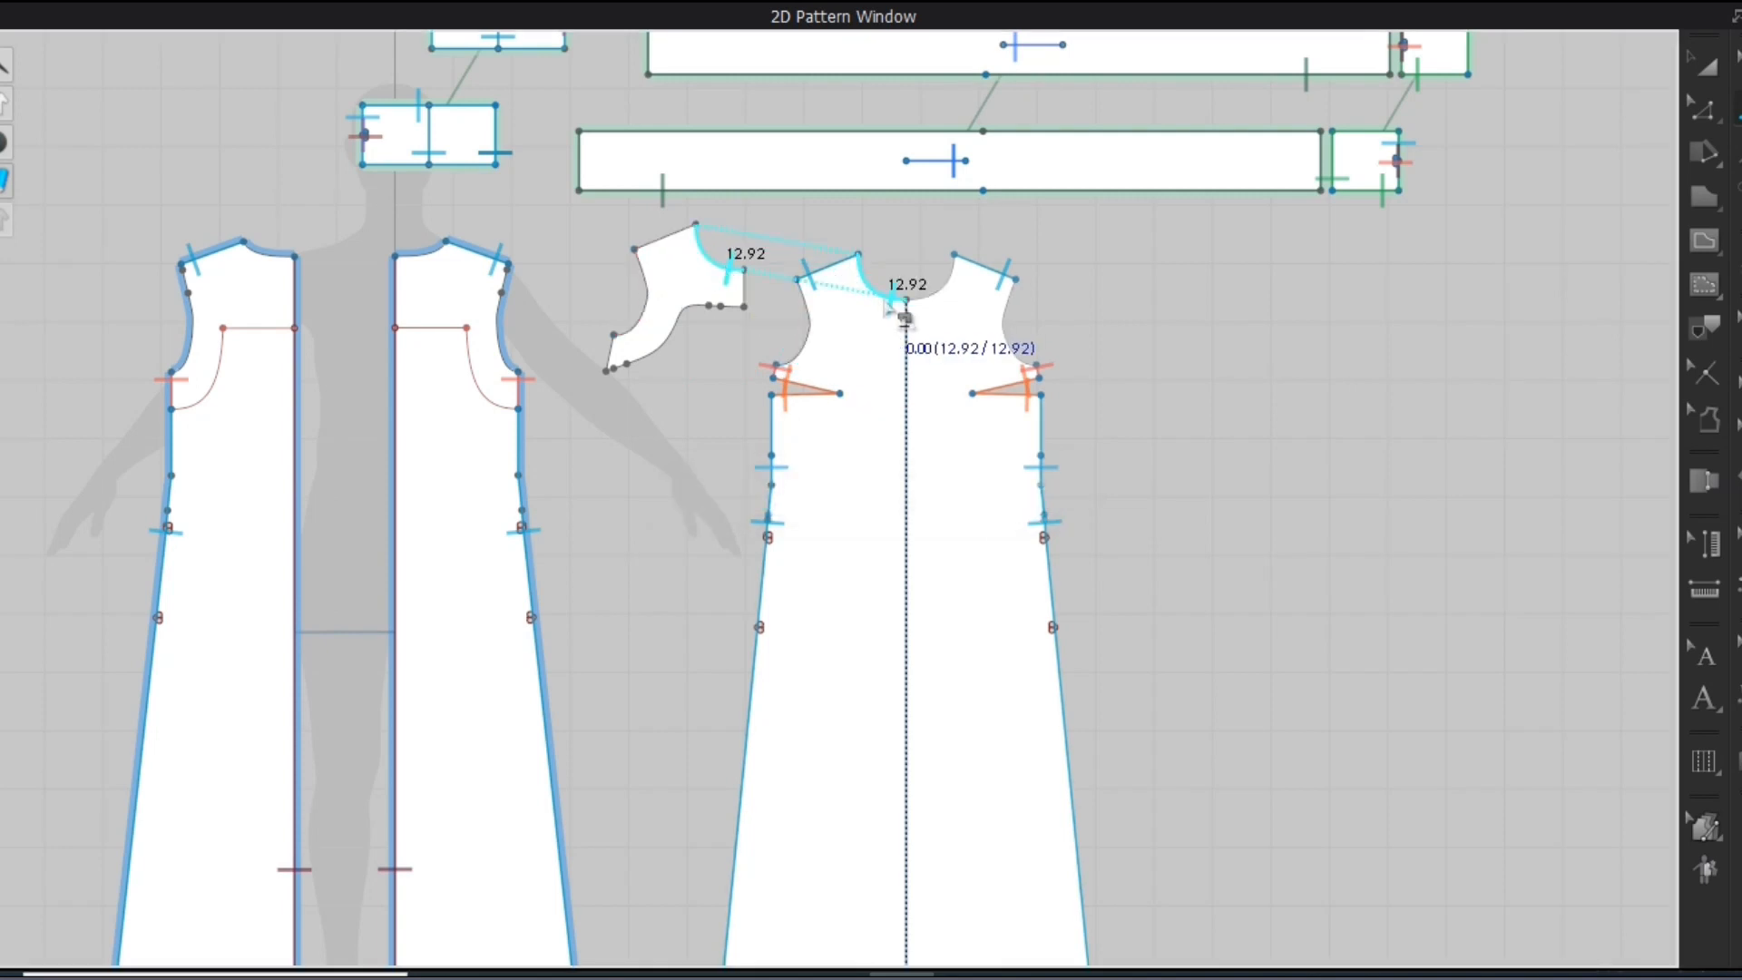
{"action": "left_click", "coordinate": [879, 297]}
{"action": "left_click", "coordinate": [644, 324]}
{"action": "left_click", "coordinate": [806, 323]}
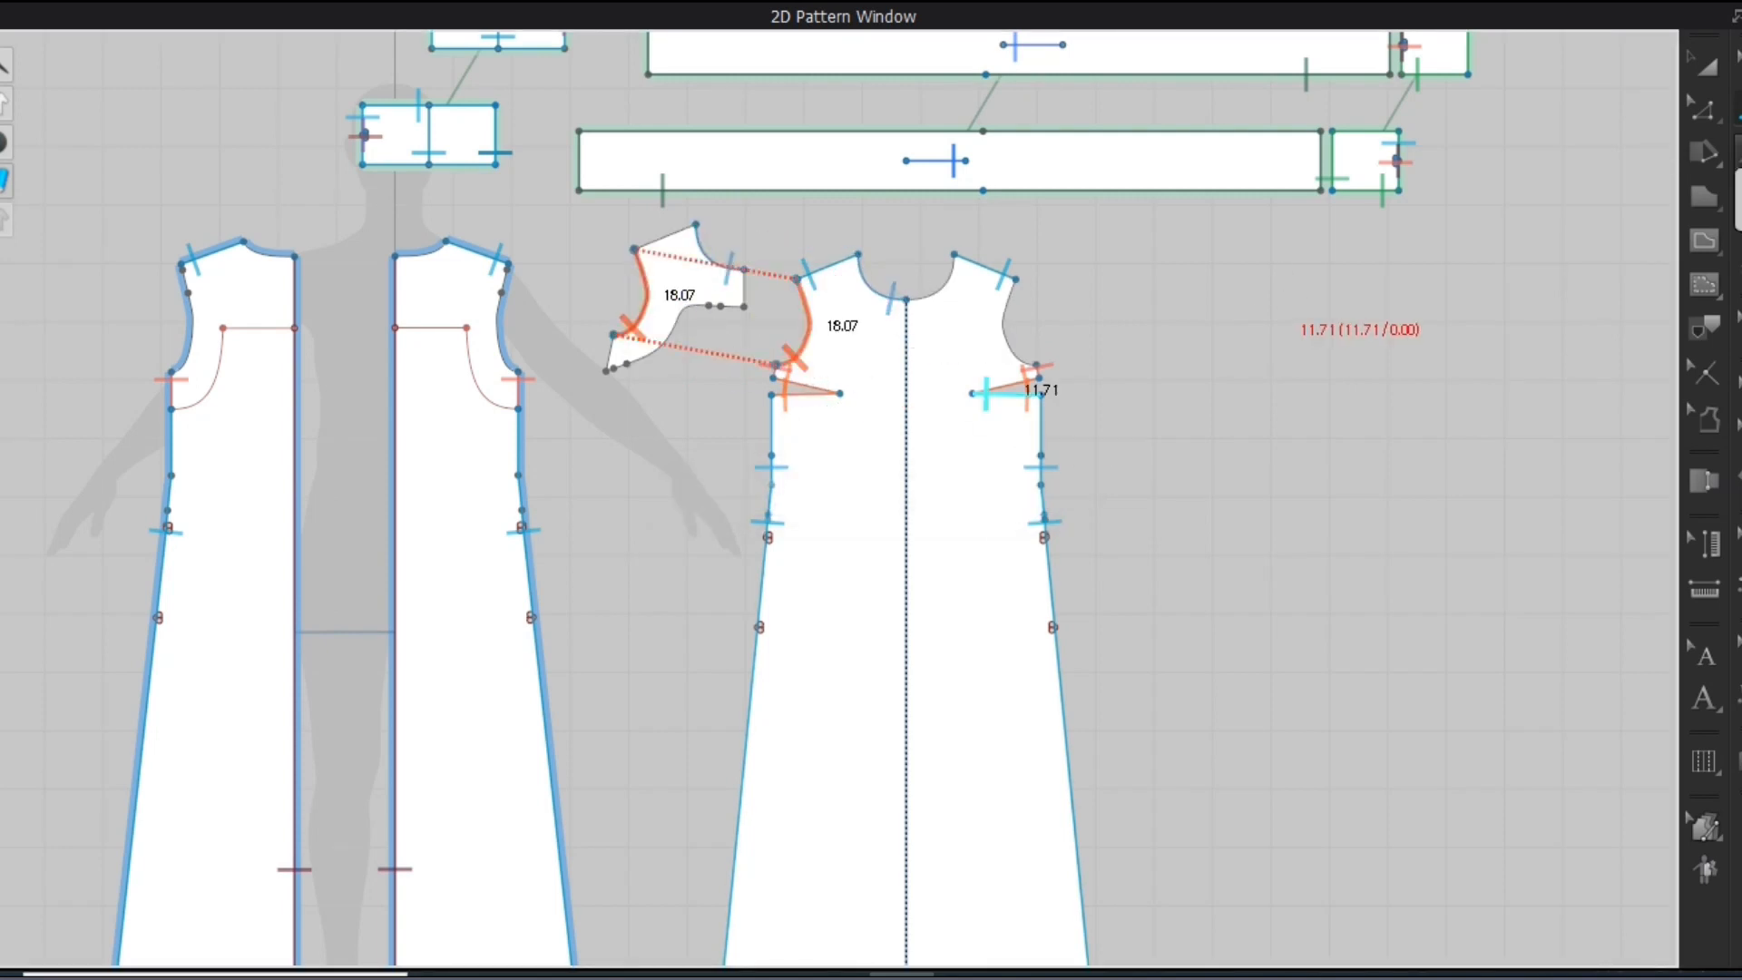
Sew the facing's short side edge to the front dress piece's side seam in two segments, above and below the bust dart
{"action": "left_click", "coordinate": [776, 369]}
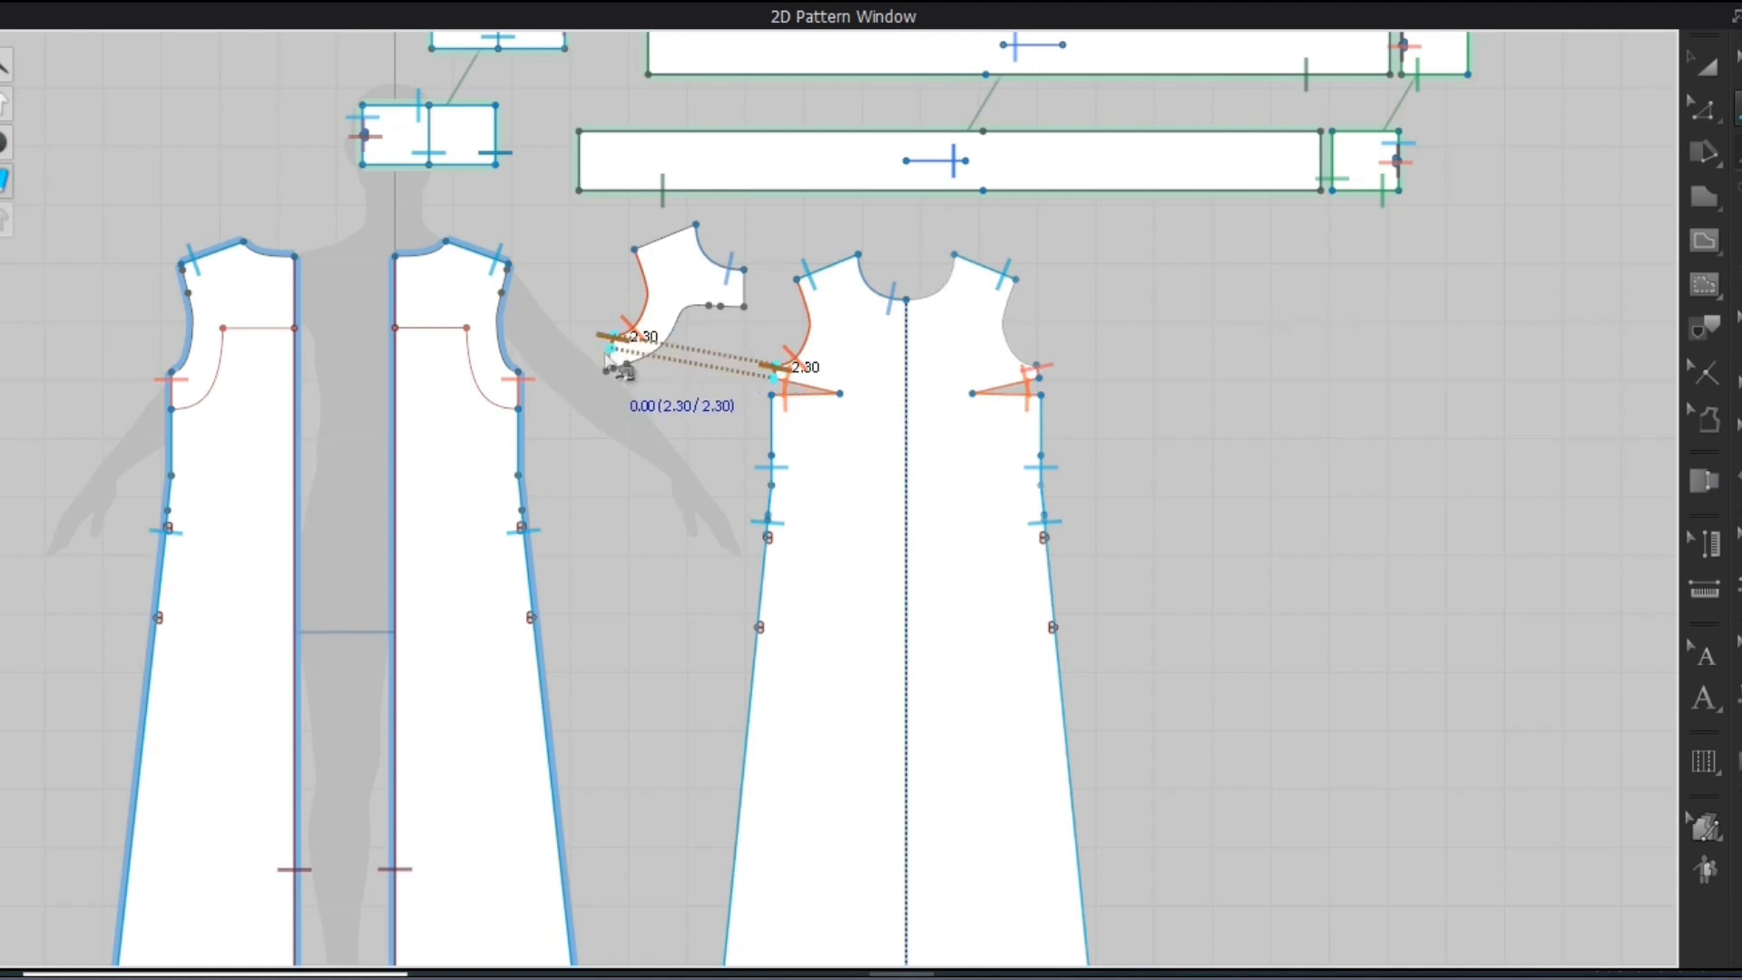
{"action": "left_click", "coordinate": [605, 354]}
{"action": "left_click", "coordinate": [611, 349]}
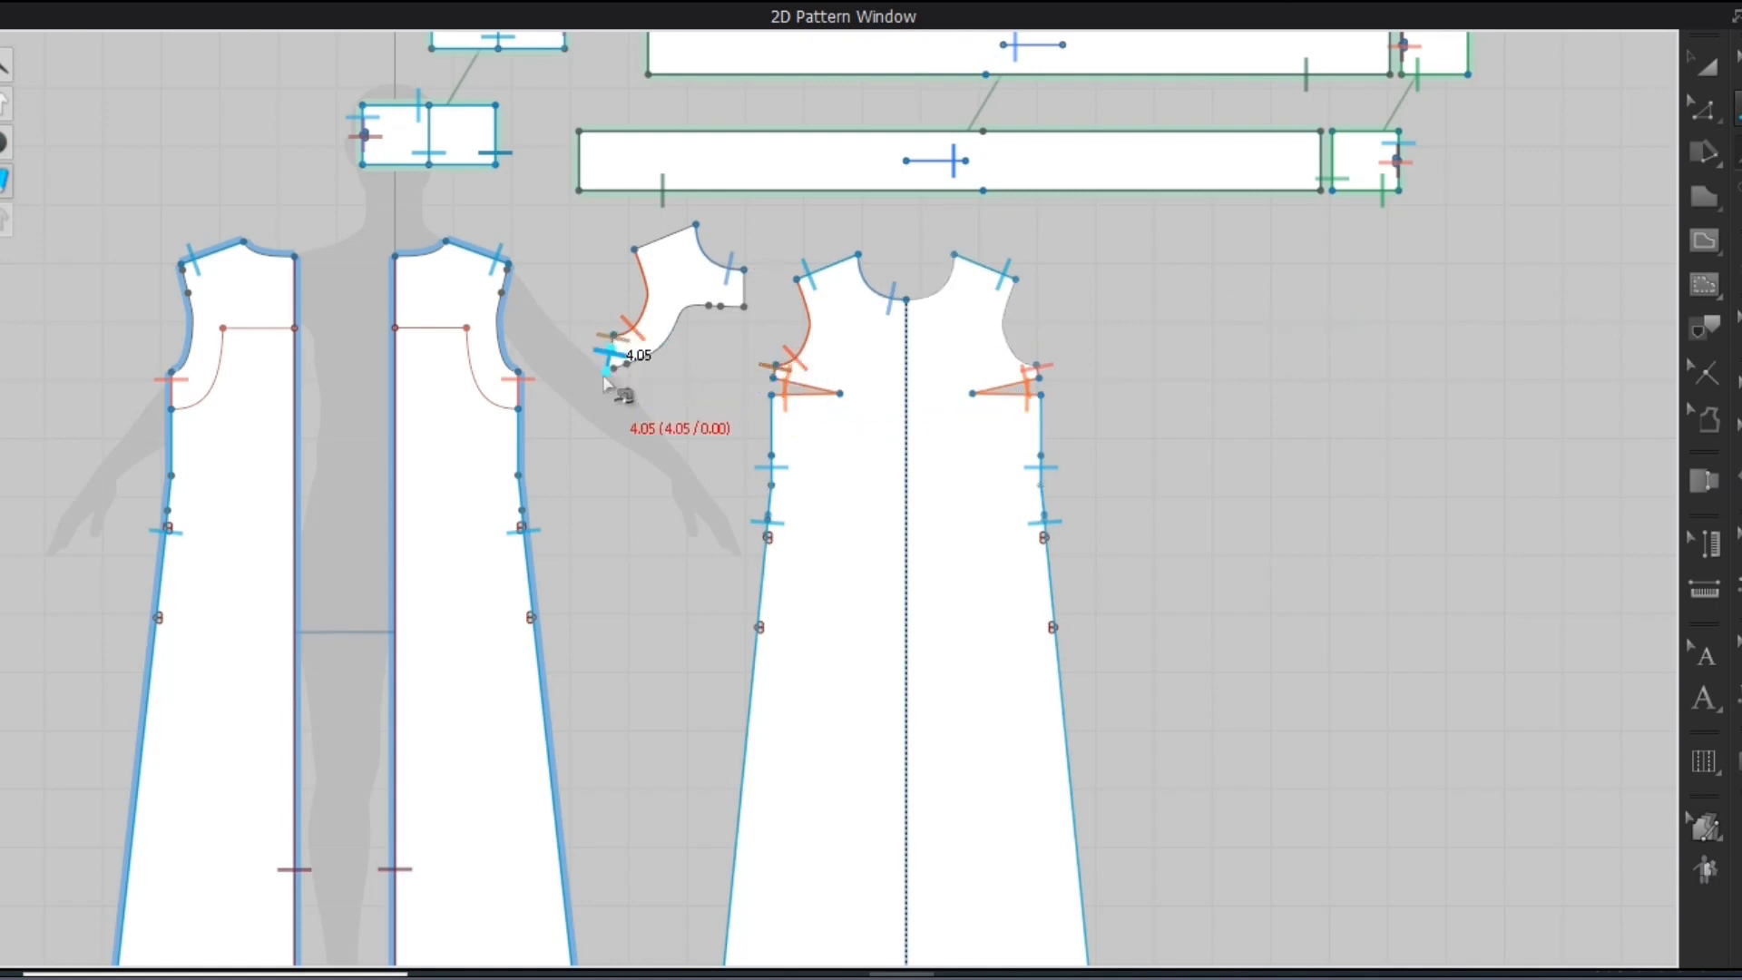
{"action": "left_click", "coordinate": [607, 372]}
{"action": "left_click", "coordinate": [771, 397]}
{"action": "left_click", "coordinate": [772, 421]}
Remove the extra points along the hems of the front and back dress pieces with Edit Pattern
{"action": "left_click", "coordinate": [1704, 114]}
{"action": "right_click", "coordinate": [1440, 355]}
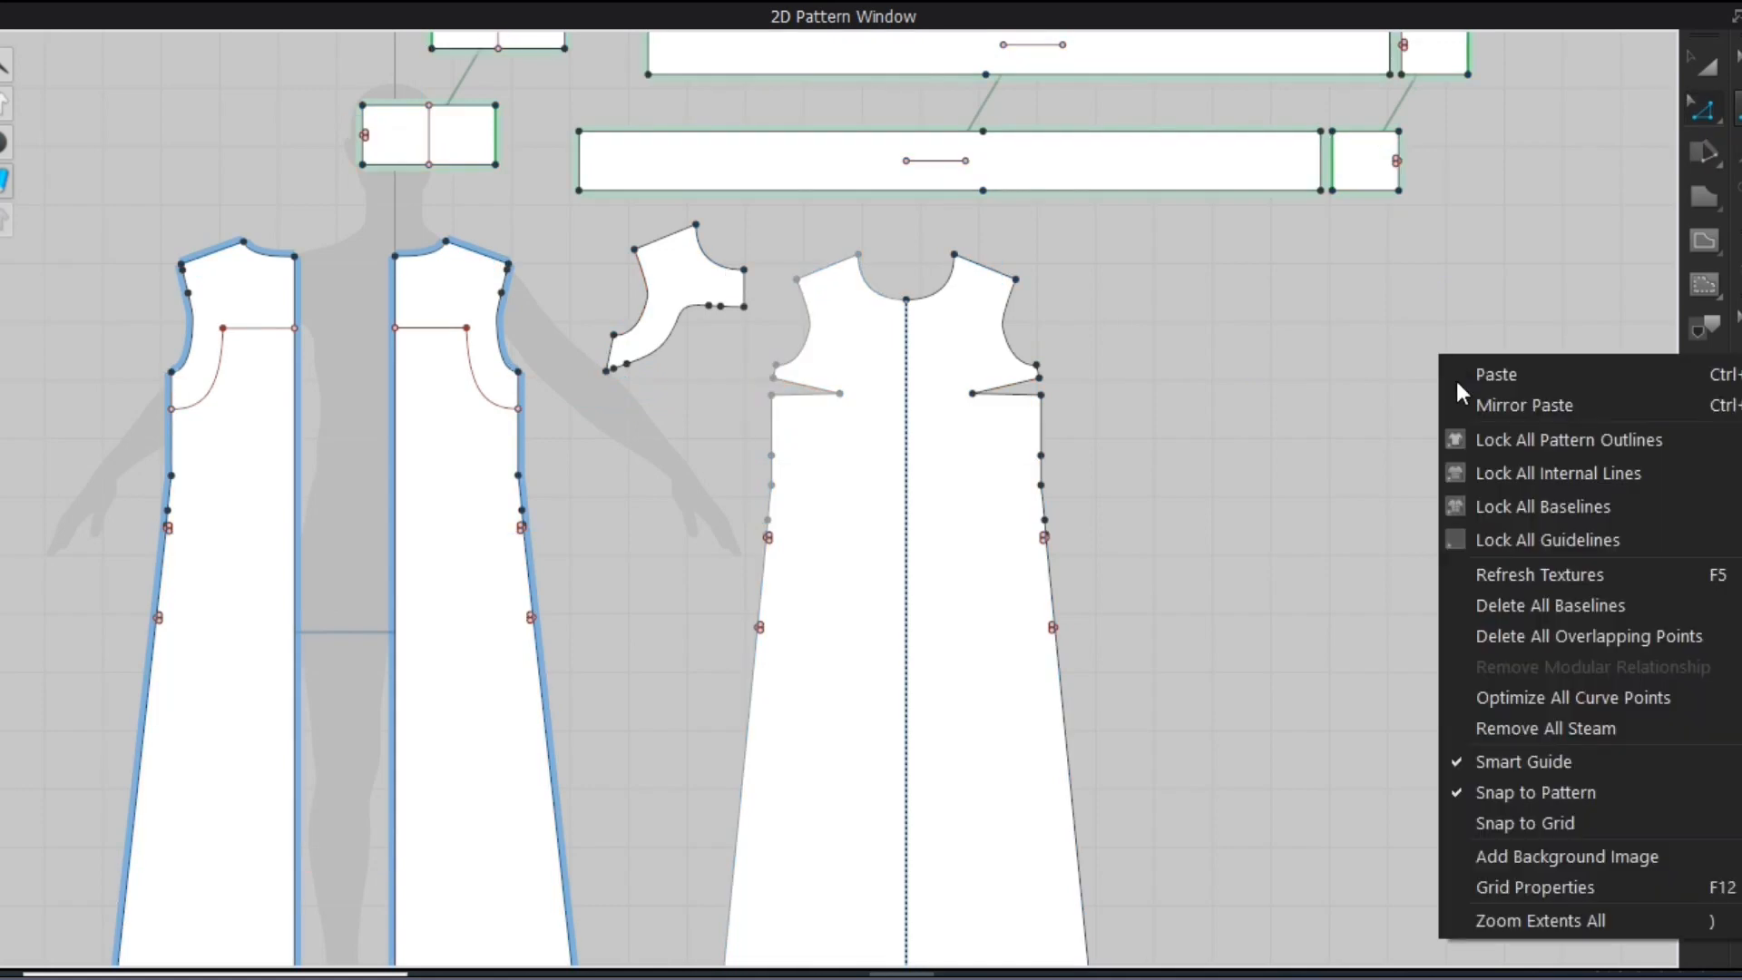
{"action": "left_click", "coordinate": [1511, 922]}
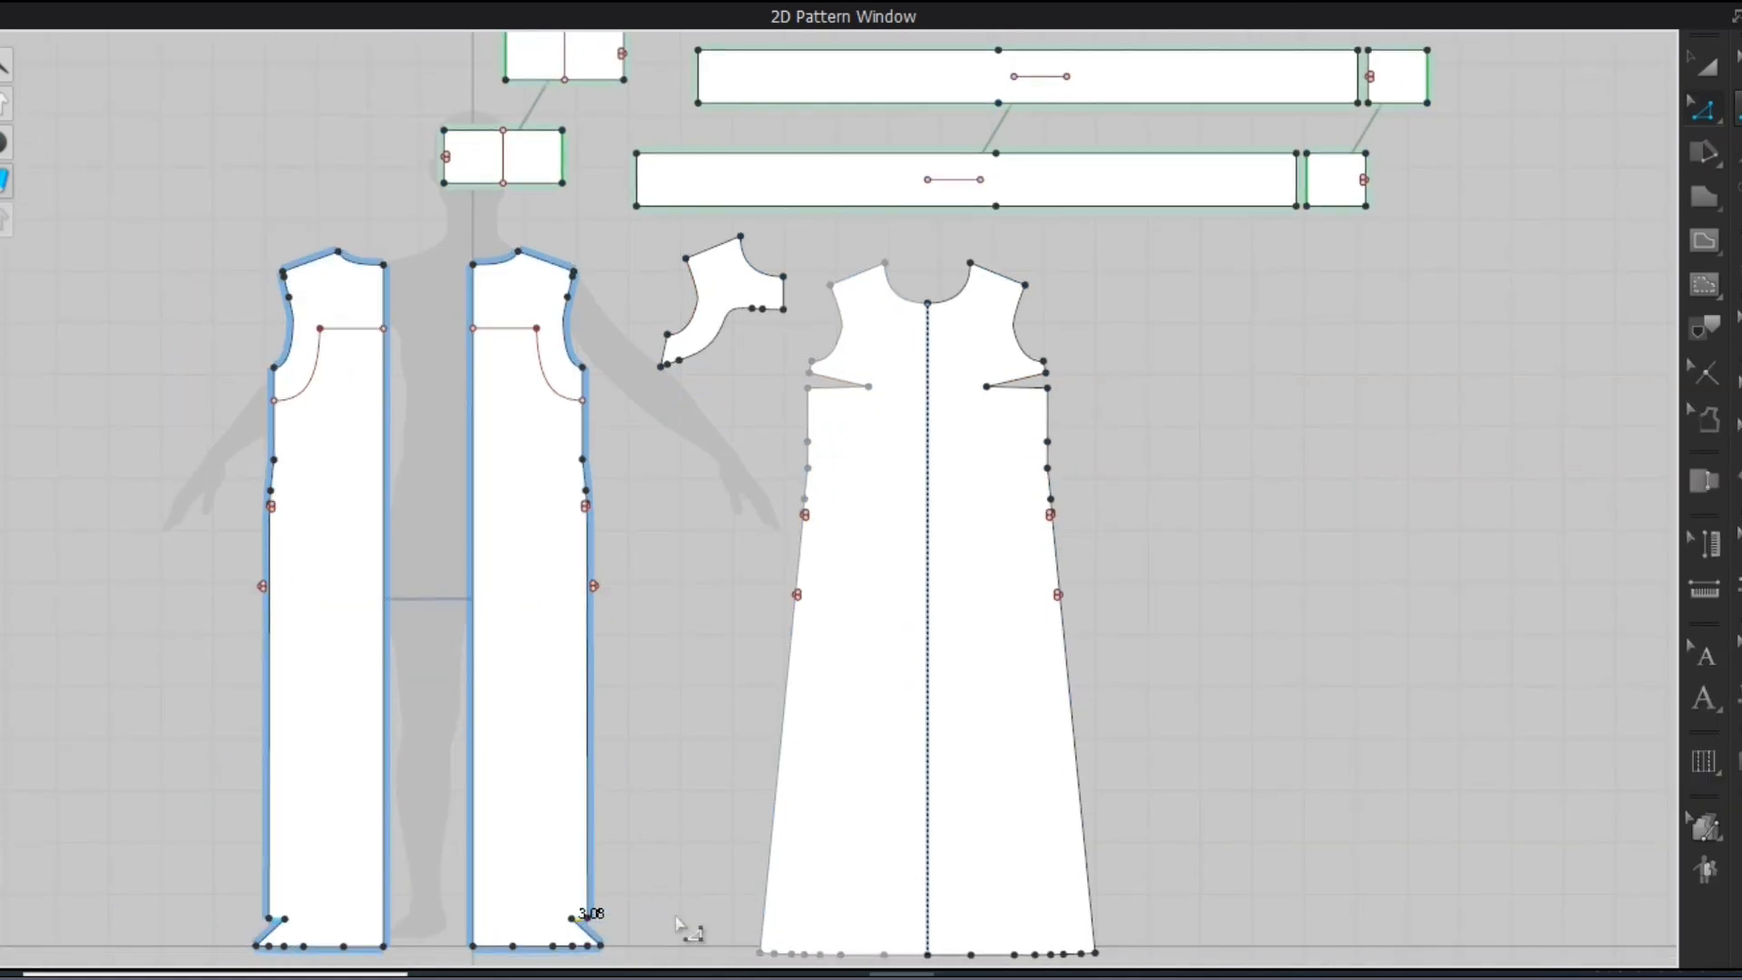
{"action": "right_click", "coordinate": [679, 921]}
{"action": "left_click", "coordinate": [731, 896]}
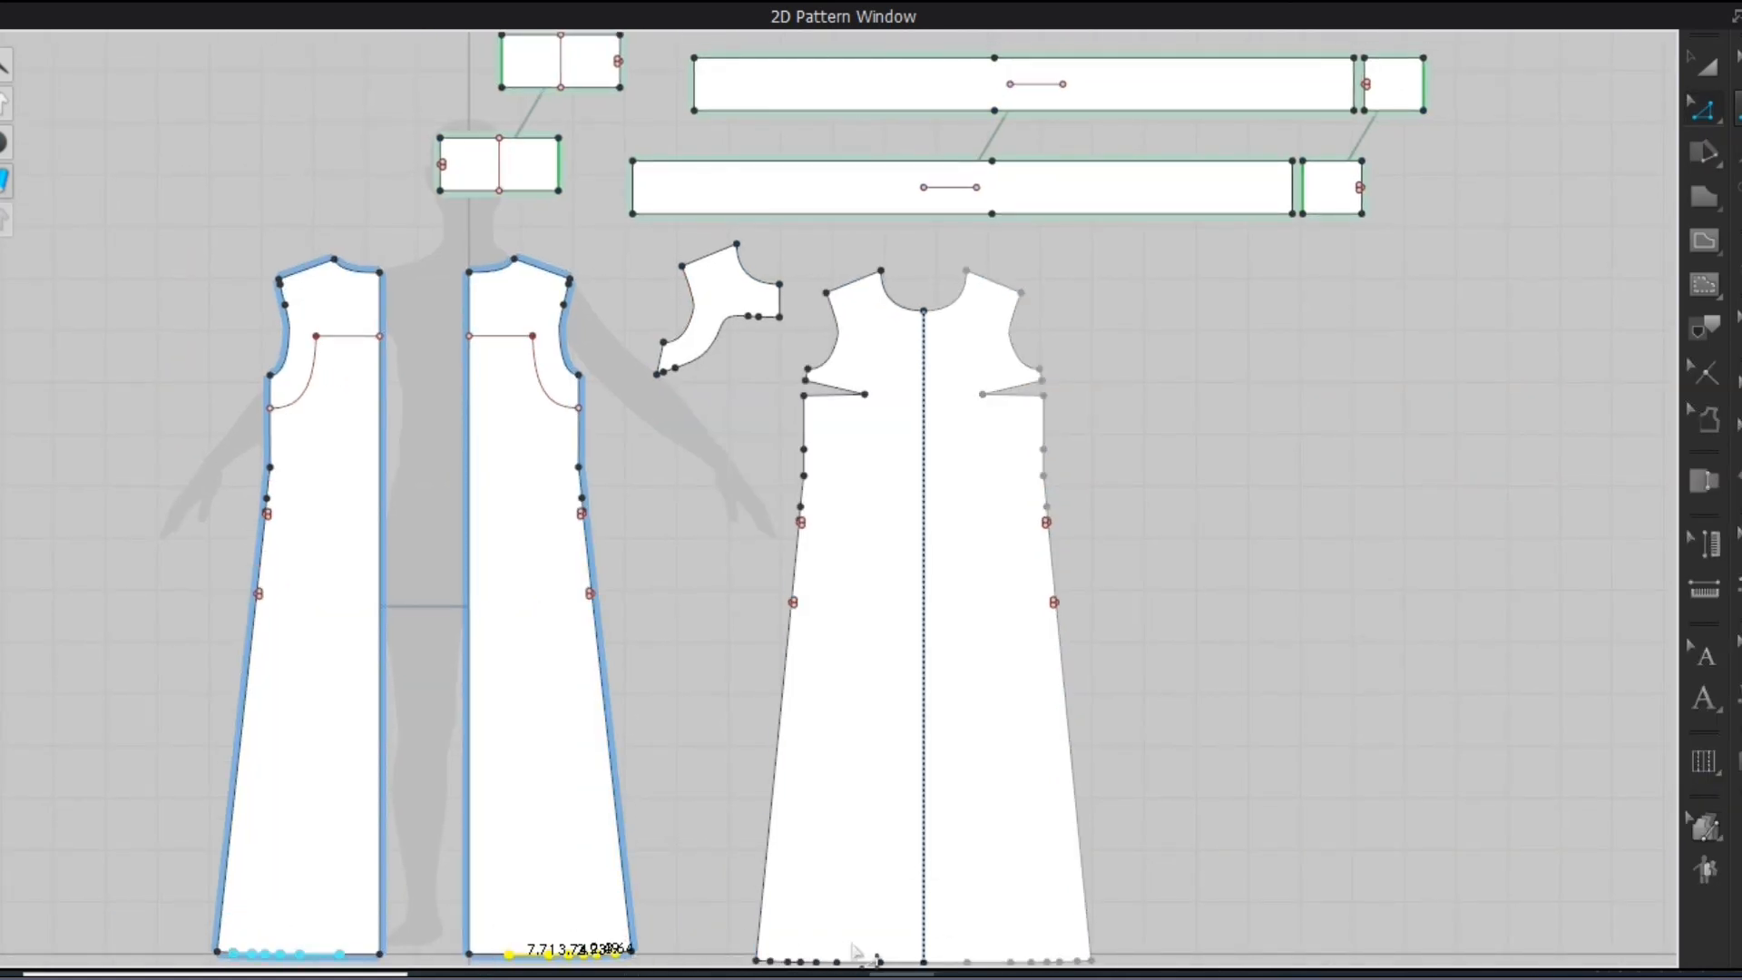
{"action": "left_click", "coordinate": [946, 944]}
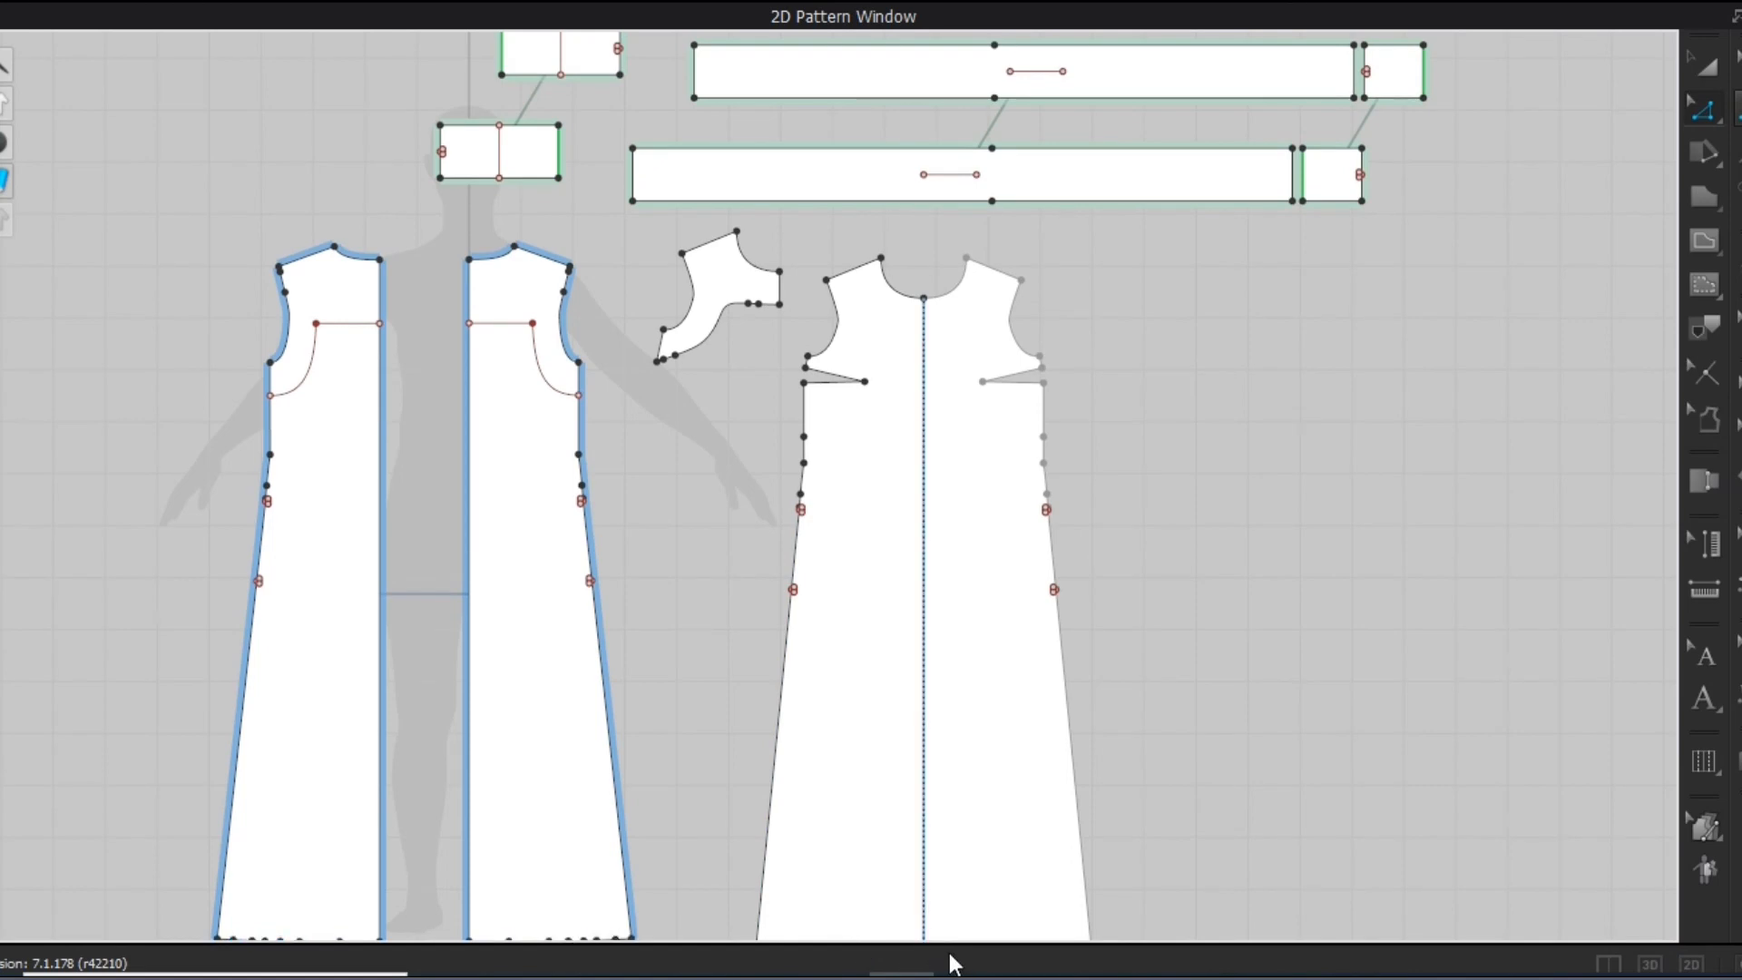
{"action": "left_click", "coordinate": [1735, 16]}
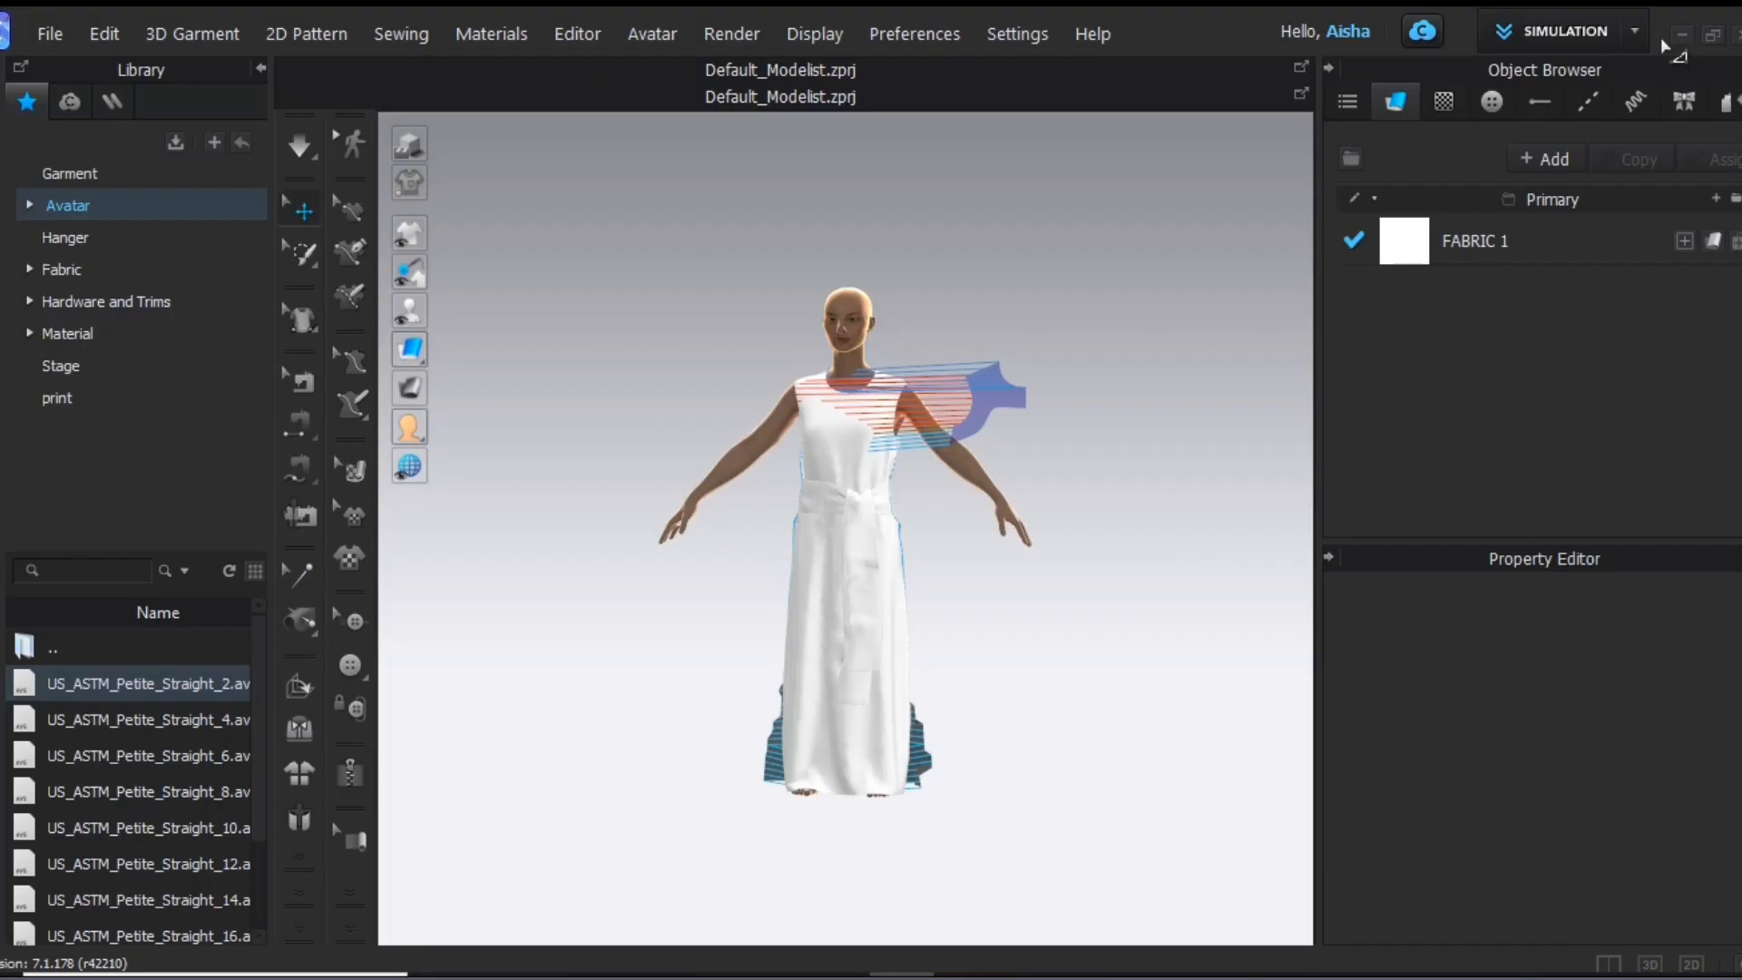
{"action": "left_click", "coordinate": [1713, 38]}
{"action": "left_click", "coordinate": [1713, 63]}
{"action": "left_click", "coordinate": [1301, 67]}
{"action": "right_click", "coordinate": [1196, 493]}
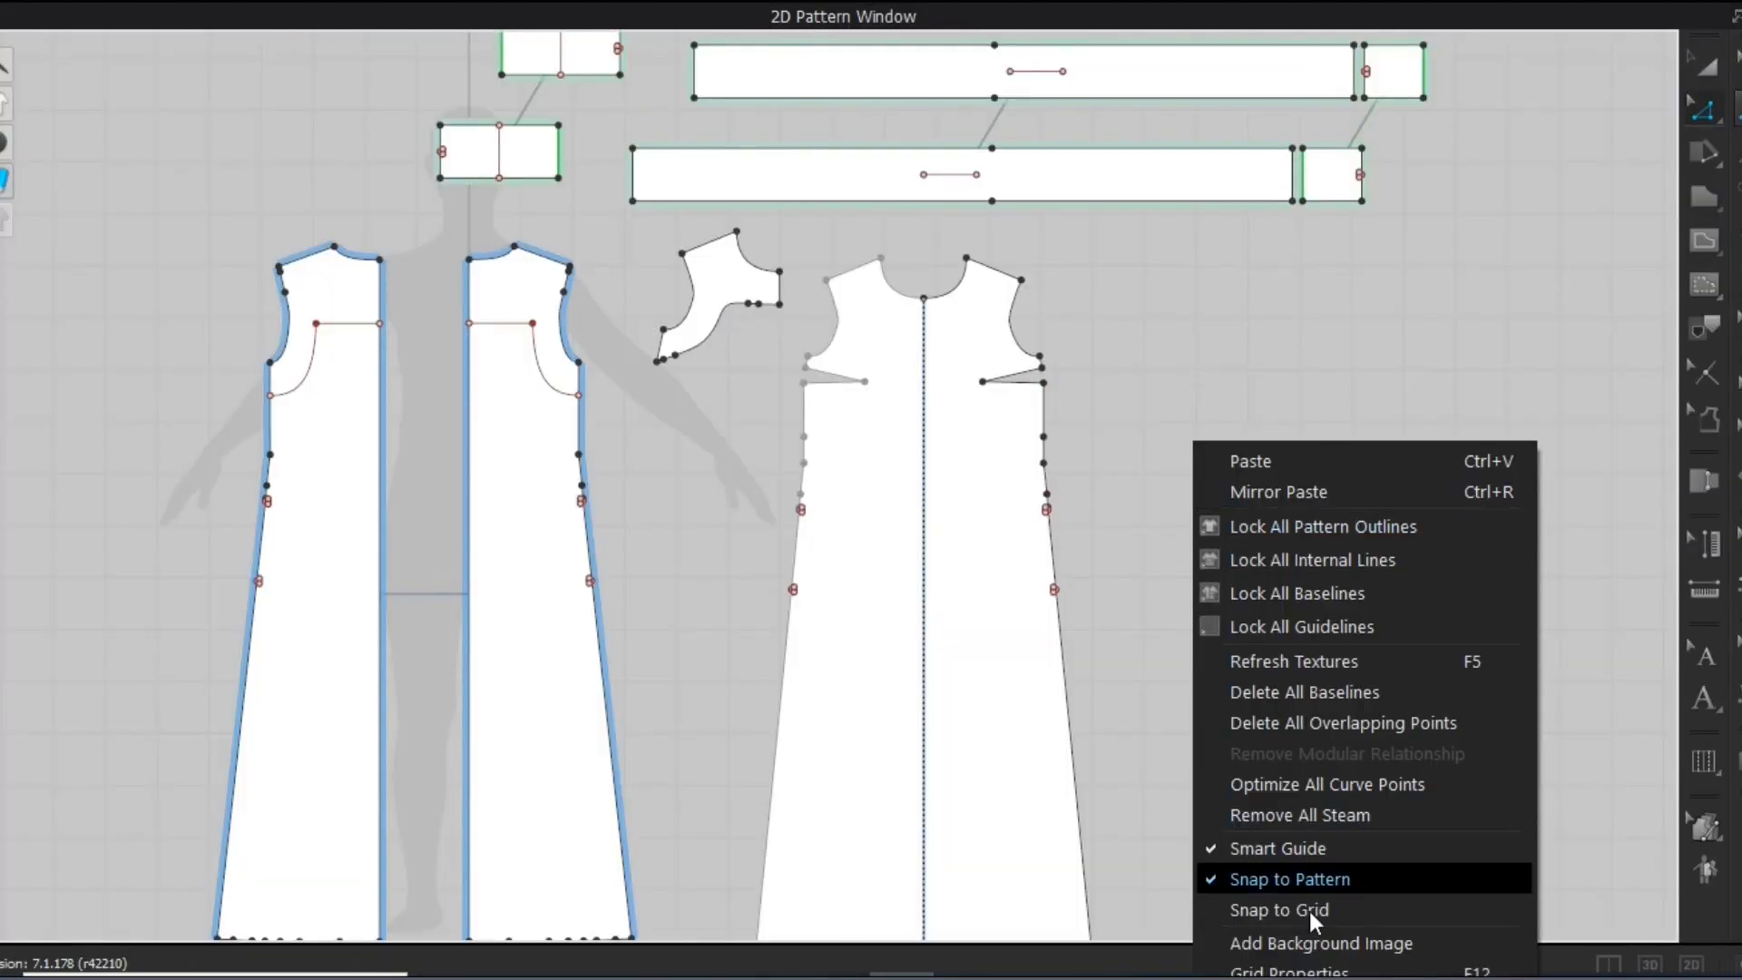
{"action": "left_click", "coordinate": [1121, 313]}
{"action": "right_click", "coordinate": [1120, 313]}
{"action": "left_click", "coordinate": [1234, 885]}
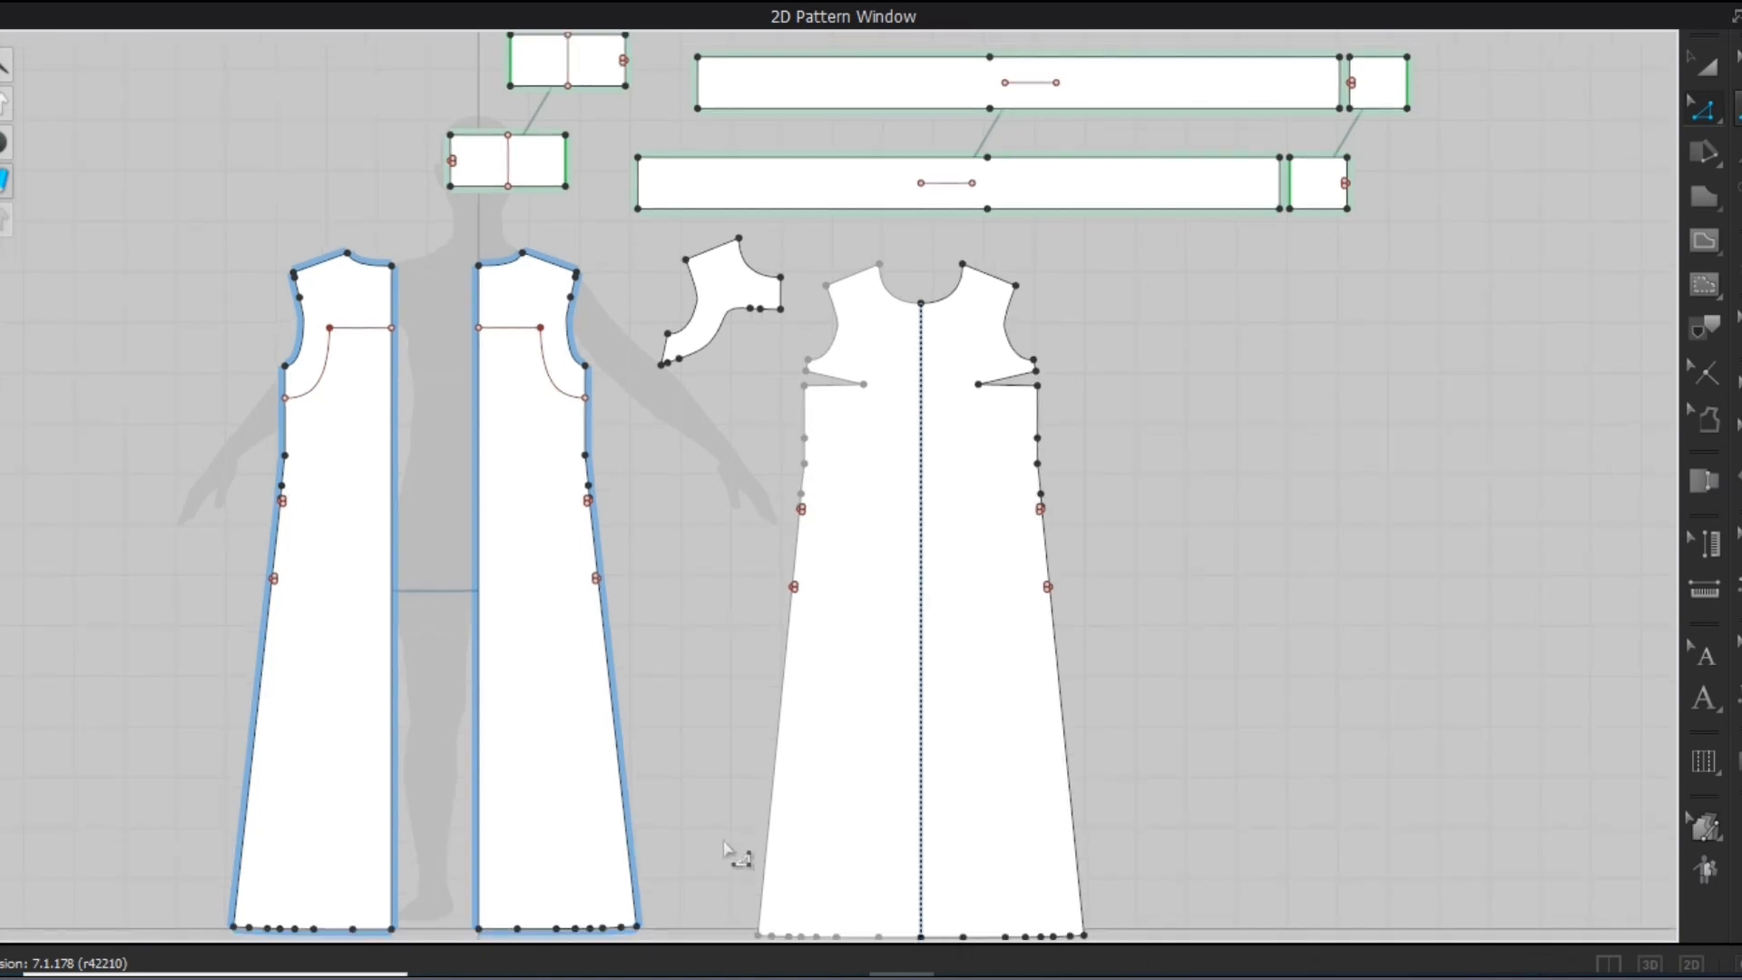
{"action": "left_click_drag", "start_coordinate": [889, 945], "coordinate": [888, 939]}
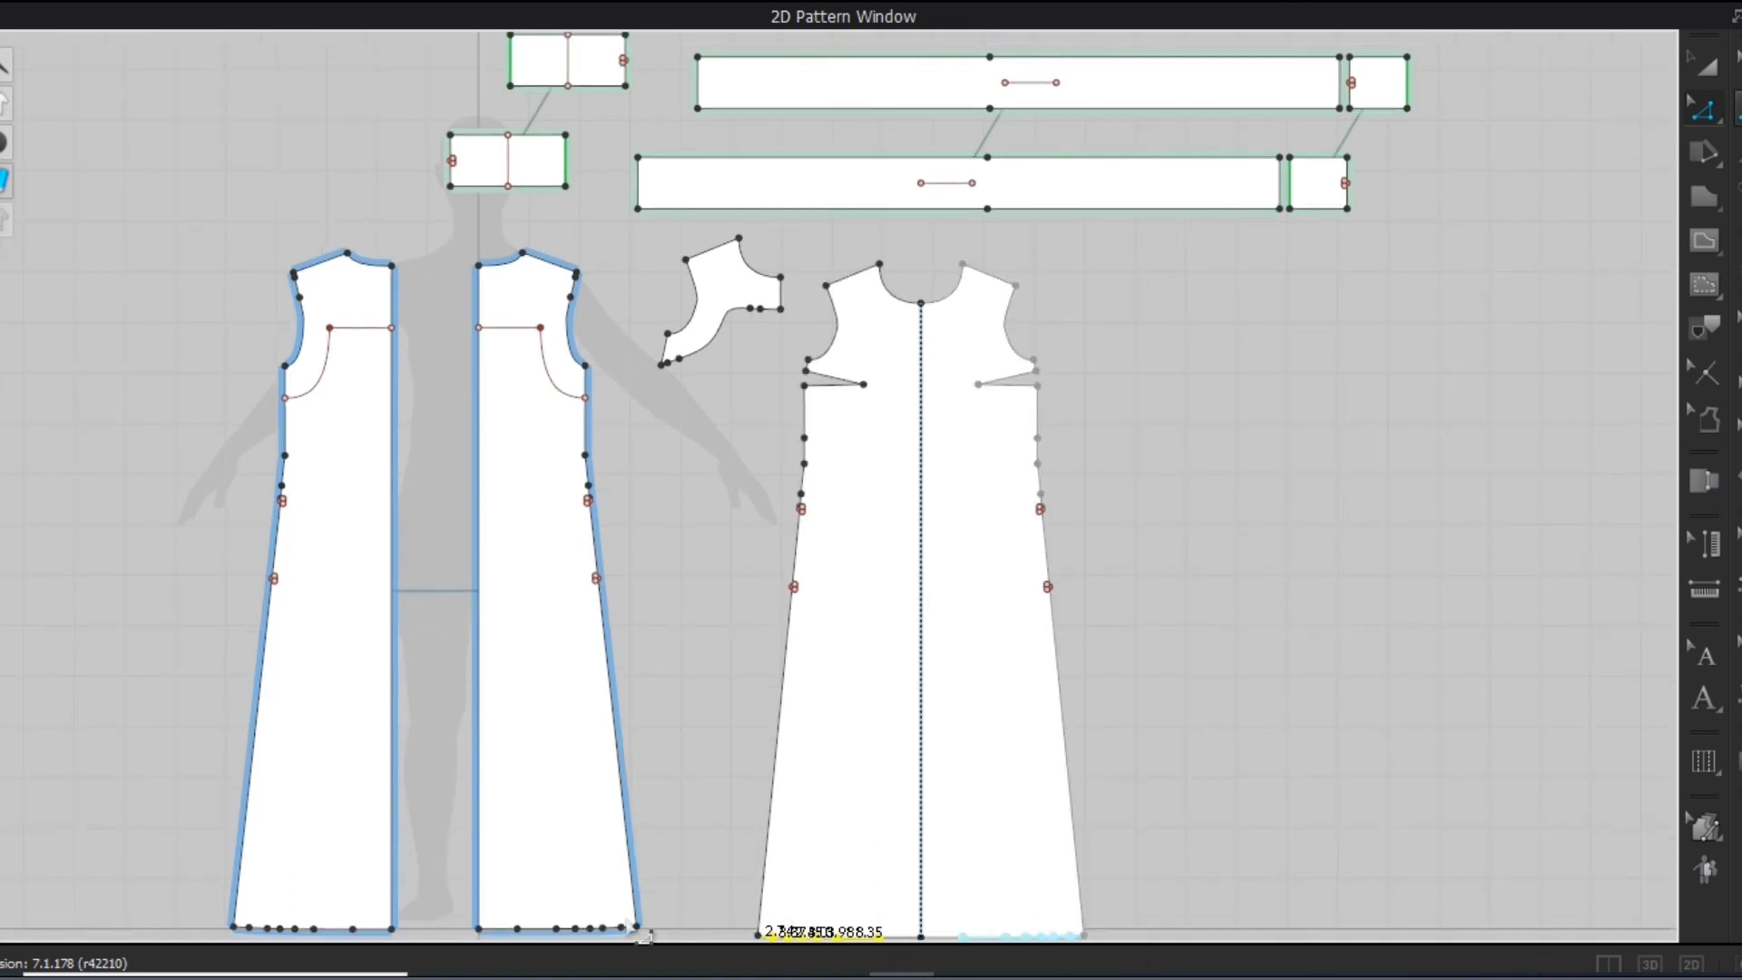
{"action": "right_click", "coordinate": [518, 927]}
{"action": "left_click", "coordinate": [583, 841]}
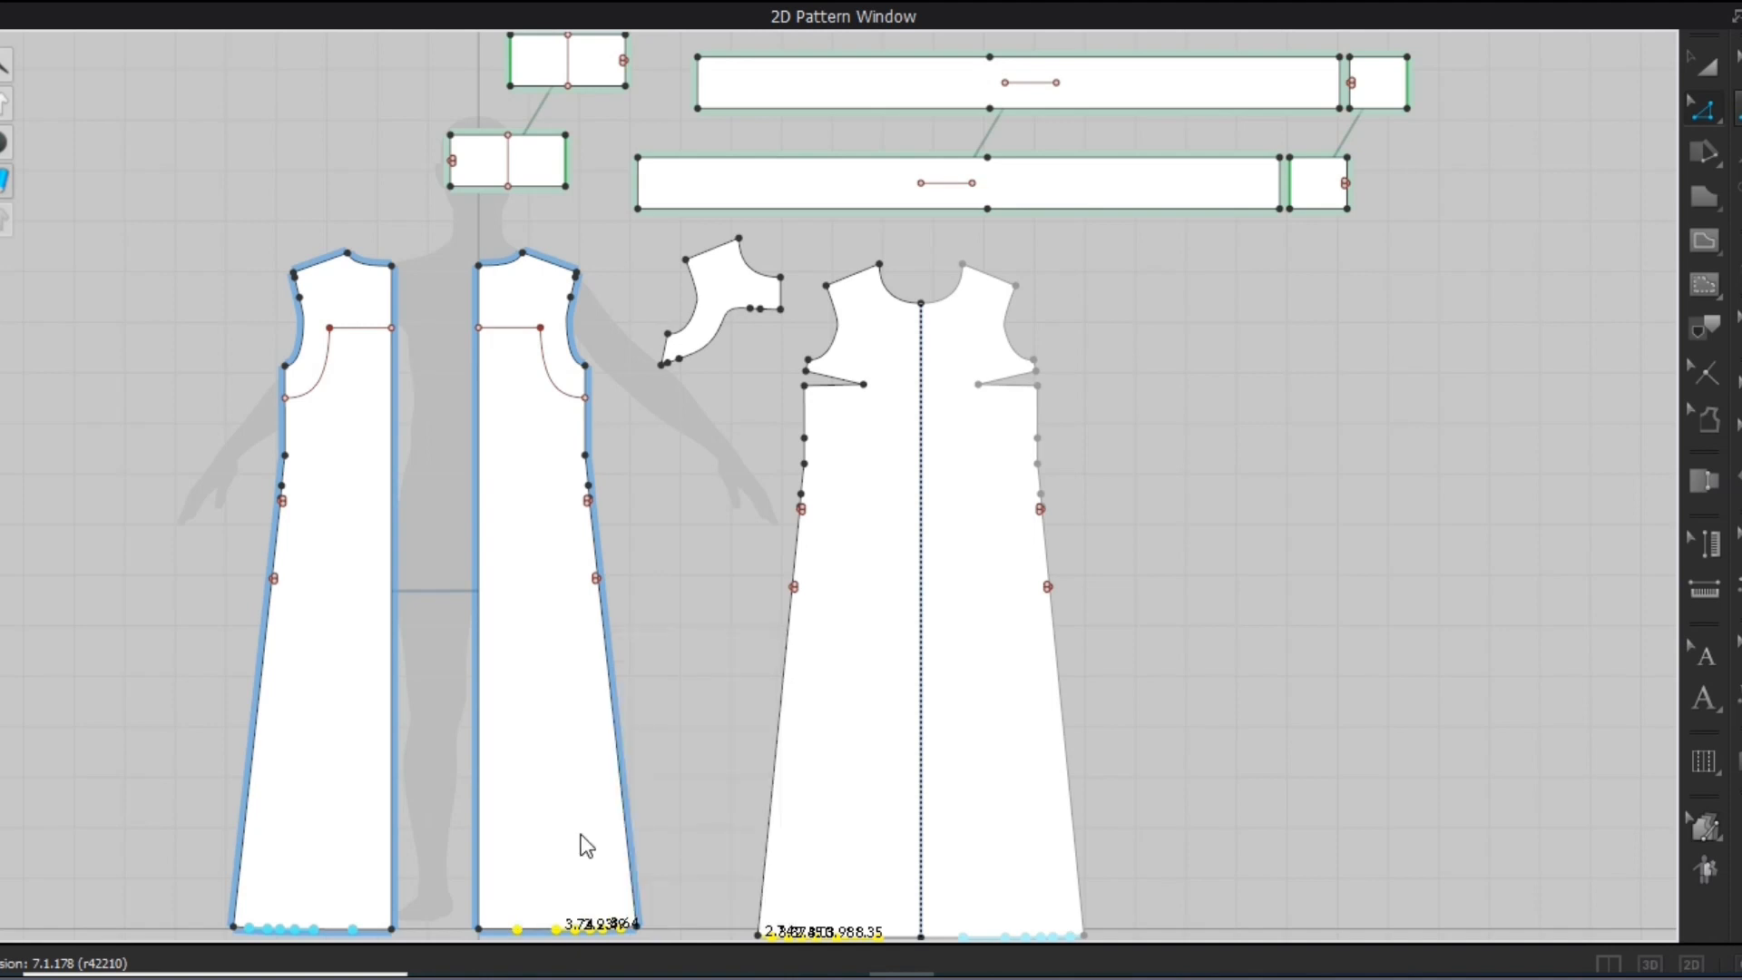
Offset the hem edges of the front and back dress pieces as internal lines at 5.08 cm with Extend on
{"action": "left_click", "coordinate": [843, 938]}
{"action": "left_click", "coordinate": [595, 932], "text": "shift"}
{"action": "right_click", "coordinate": [590, 932]}
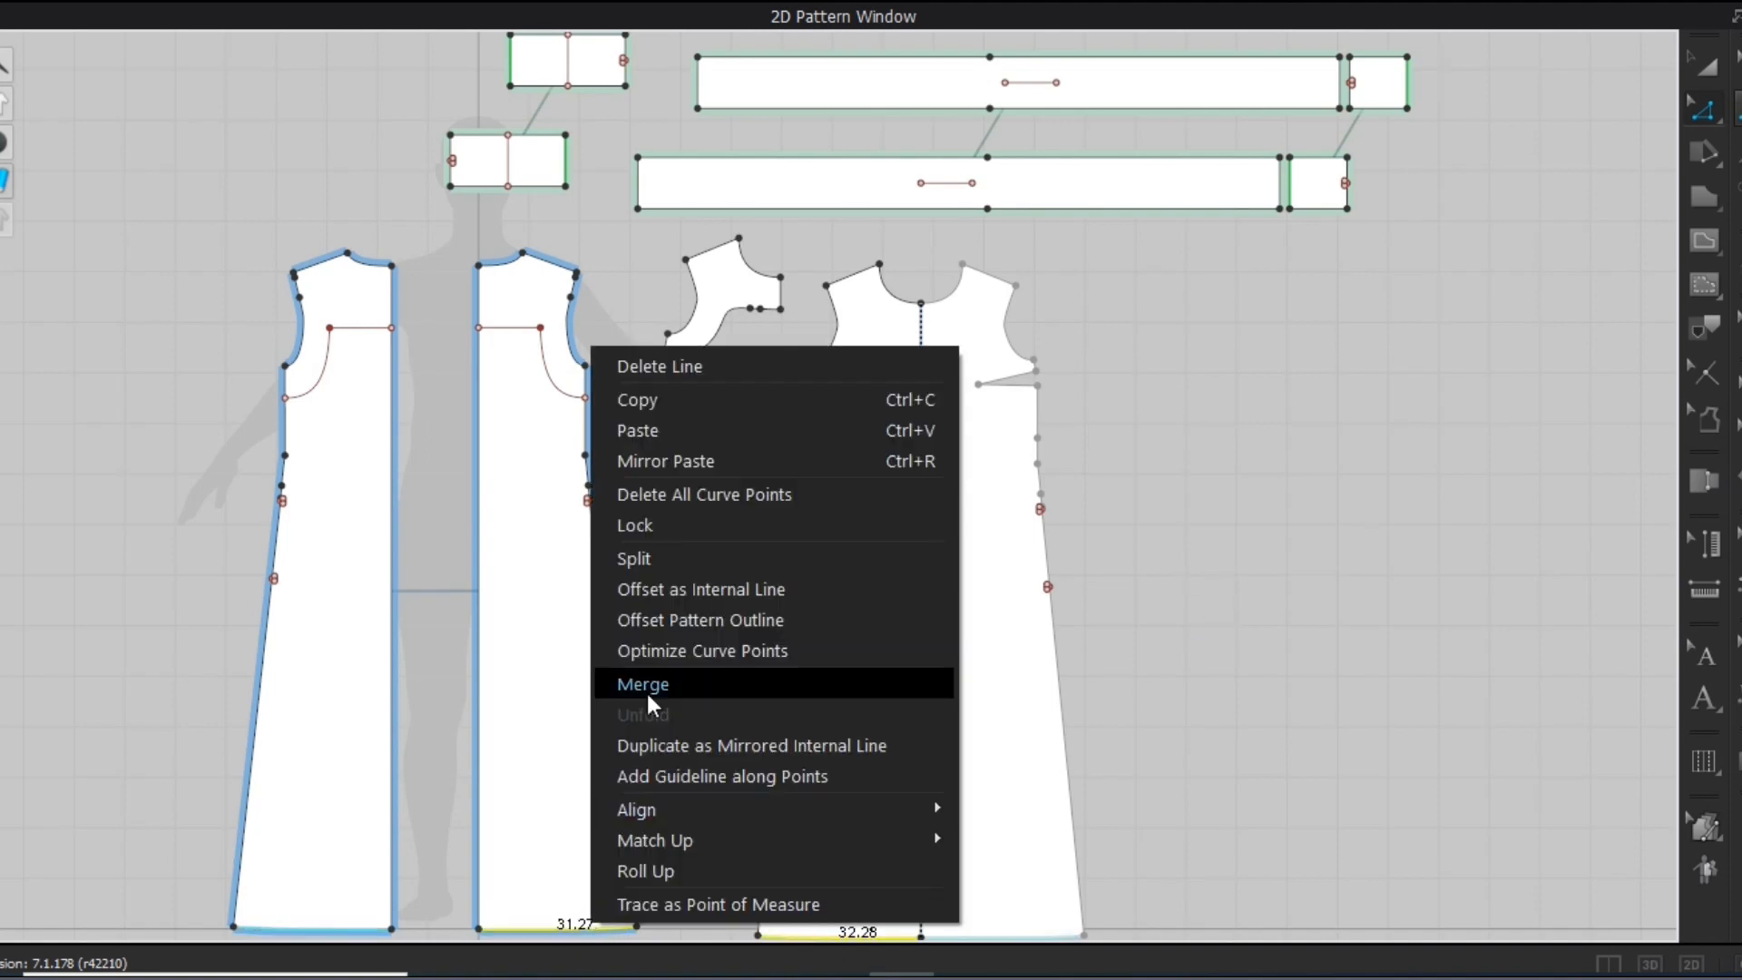
{"action": "left_click", "coordinate": [694, 597]}
{"action": "type", "text": "5.08"}
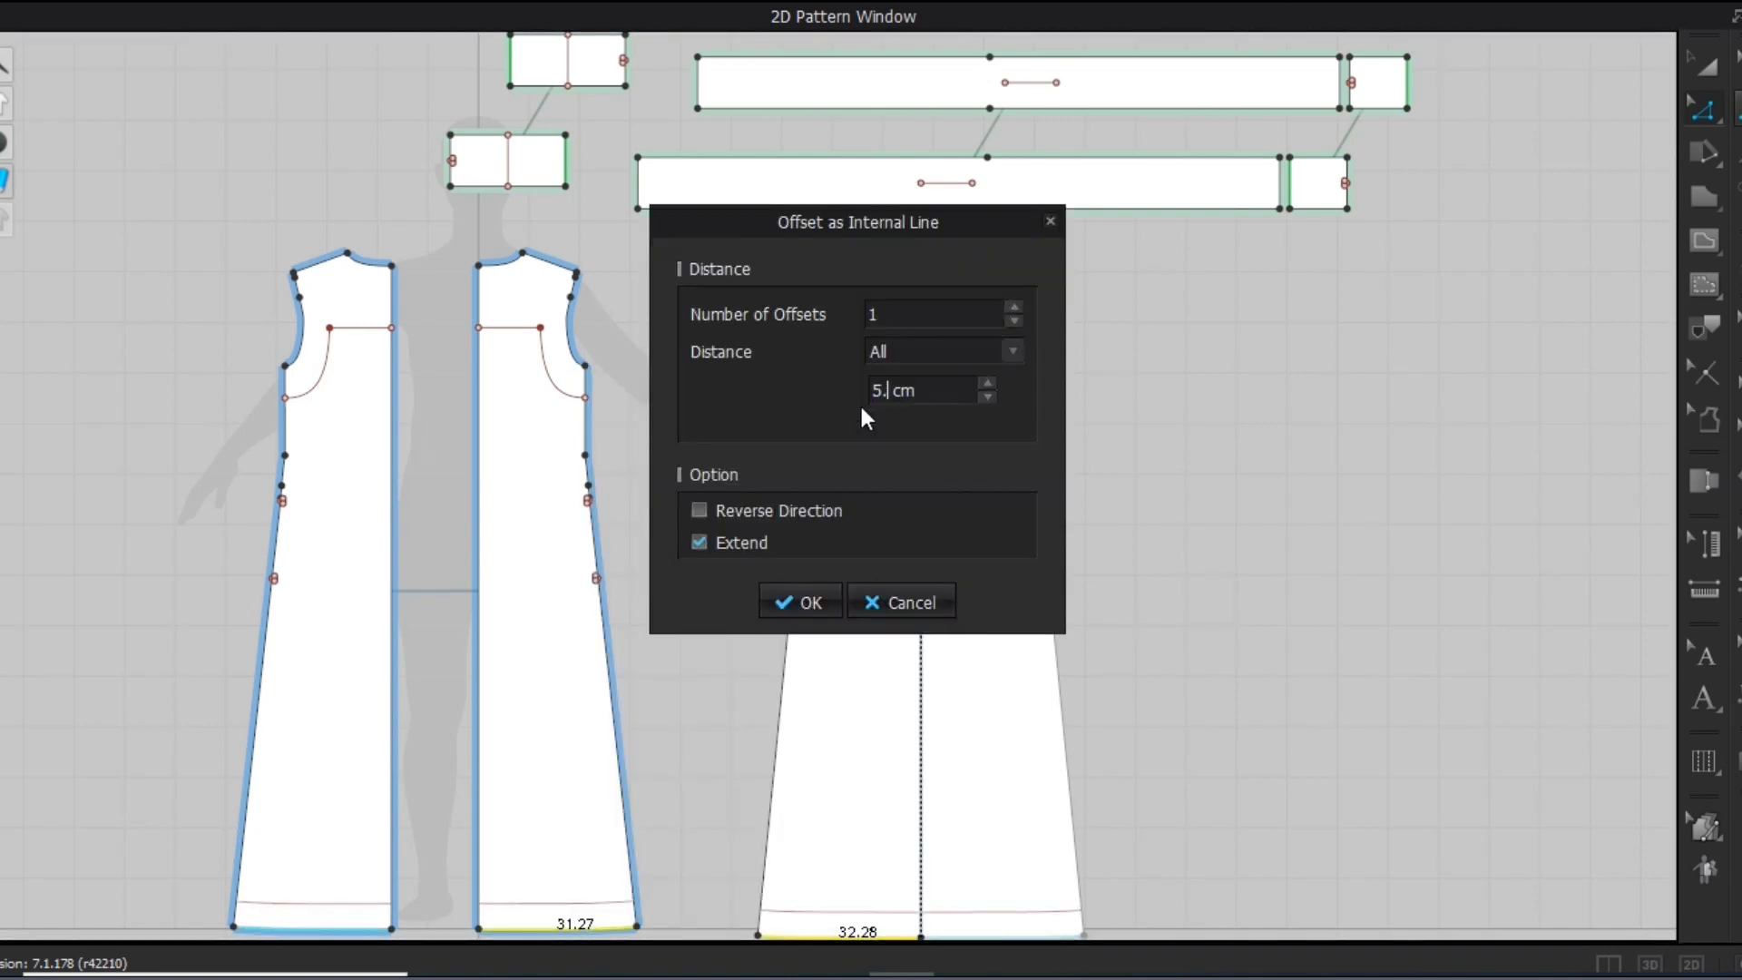
{"action": "left_click", "coordinate": [814, 599]}
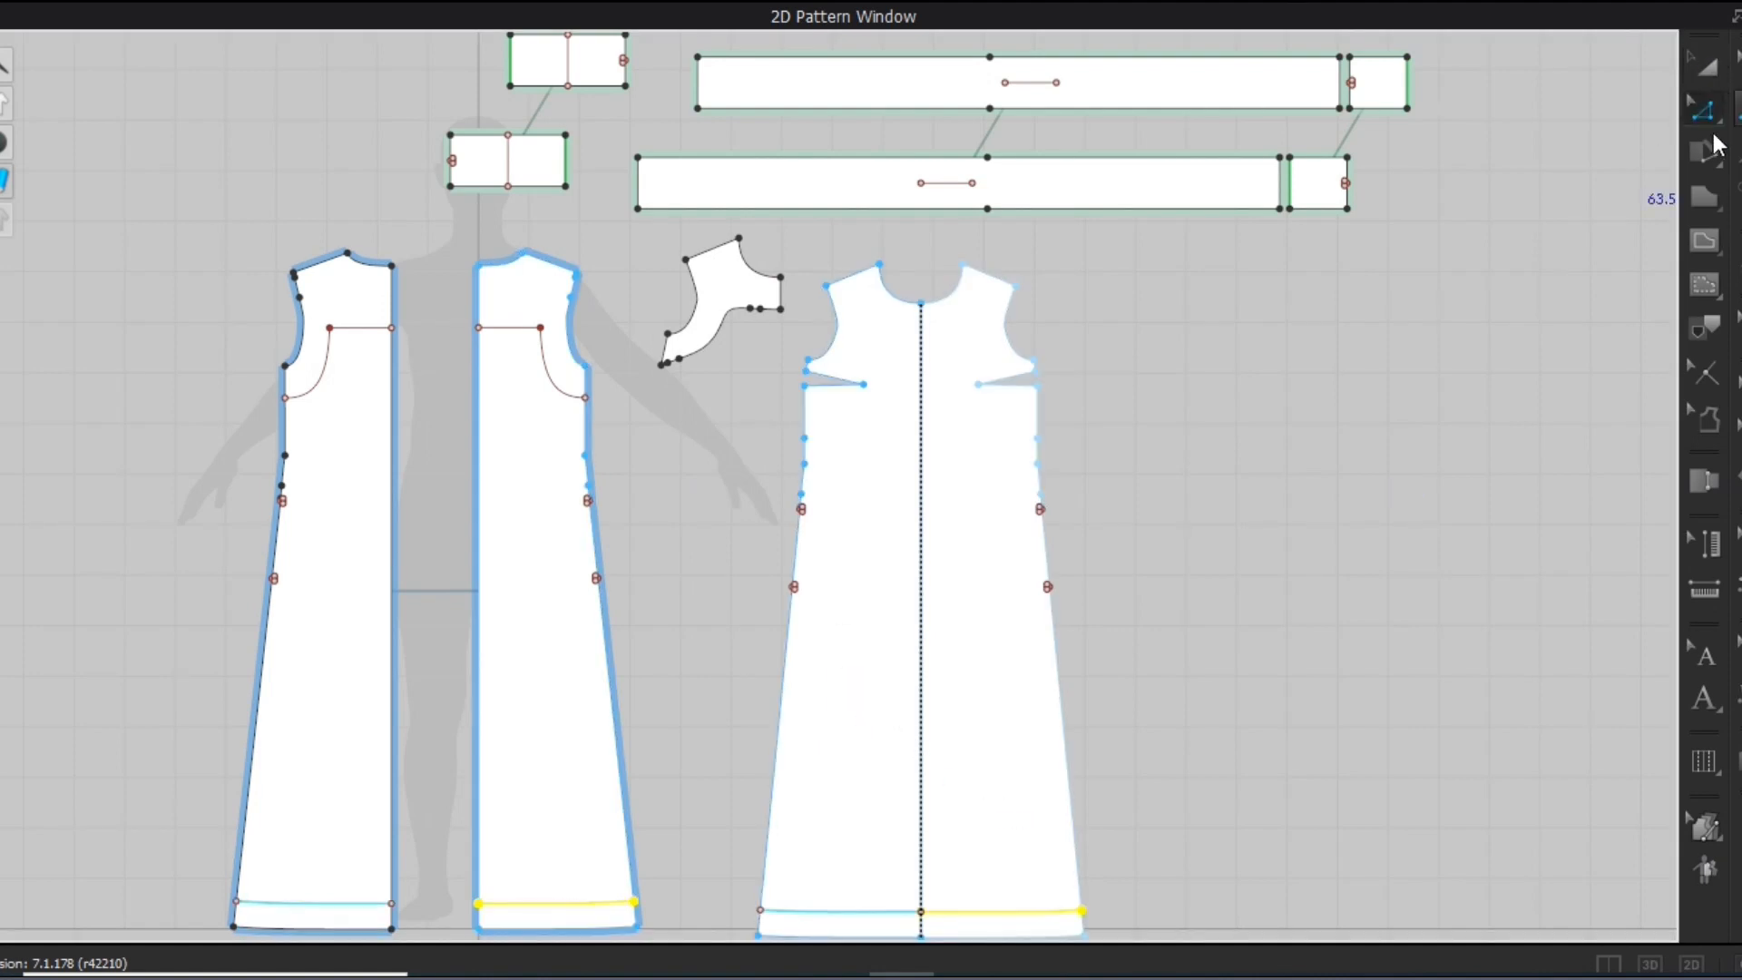
{"action": "key", "text": "Escape"}
Split the center back edge of the back dress pieces into two lines, with Line 1 at 45.75 cm
{"action": "left_click", "coordinate": [1704, 68]}
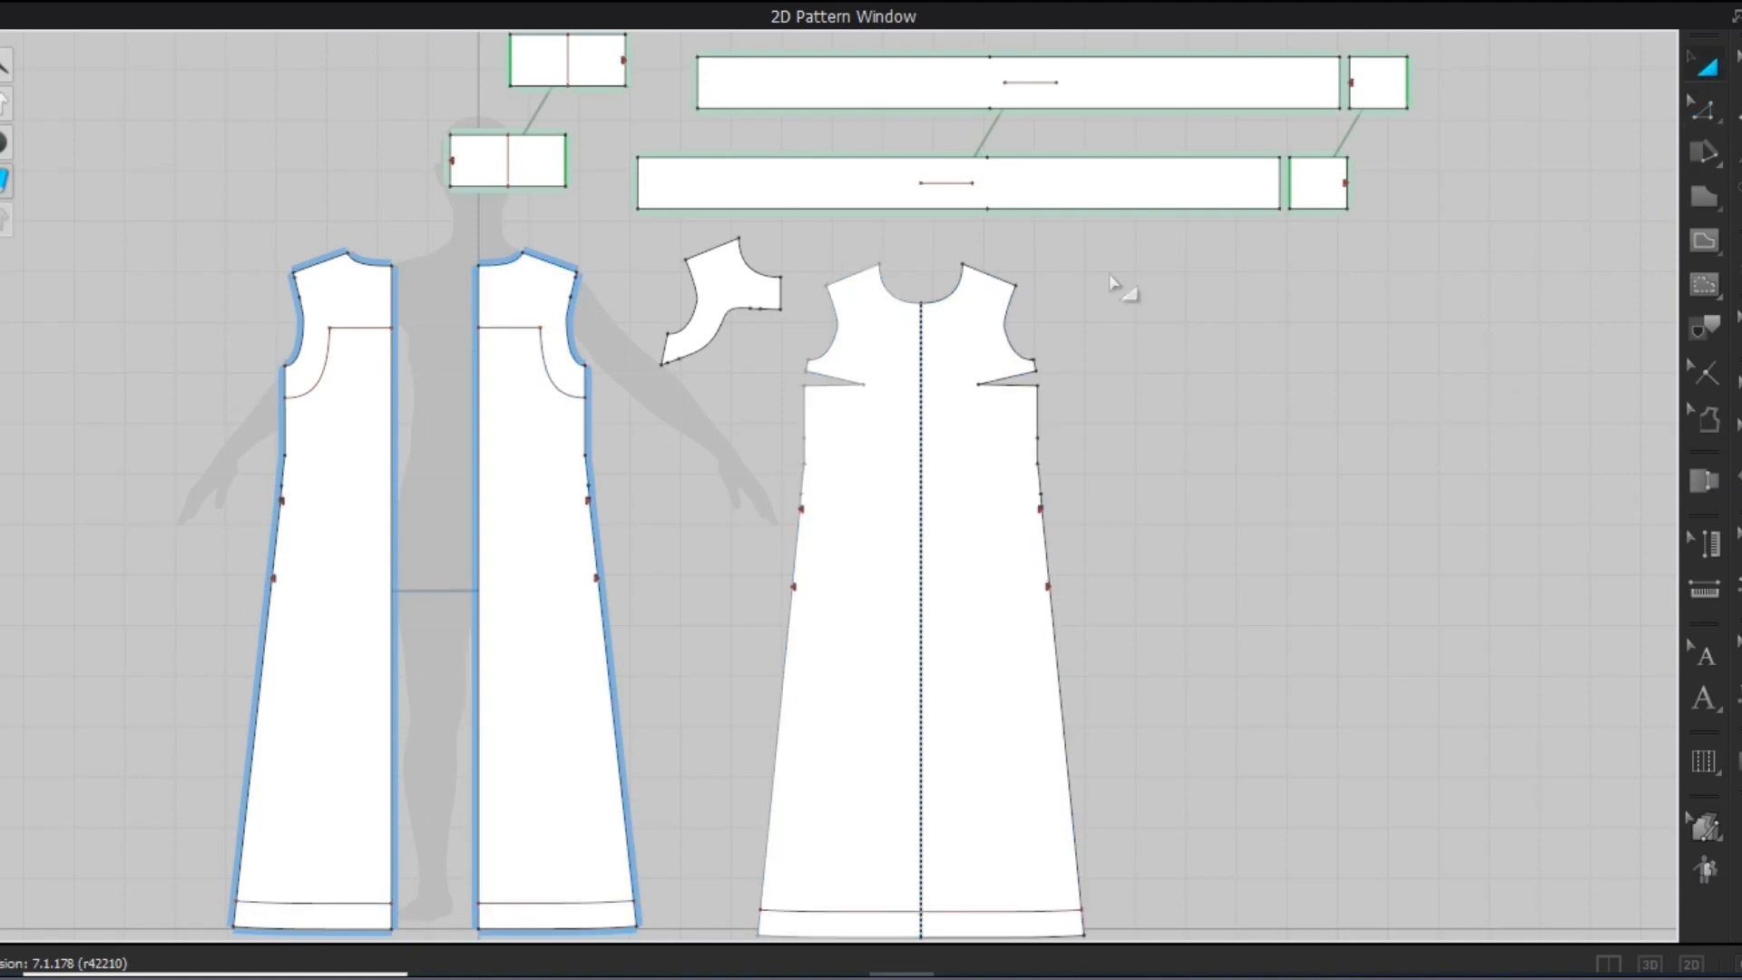
{"action": "key", "text": "z"}
{"action": "right_click", "coordinate": [476, 437]}
{"action": "left_click", "coordinate": [548, 173]}
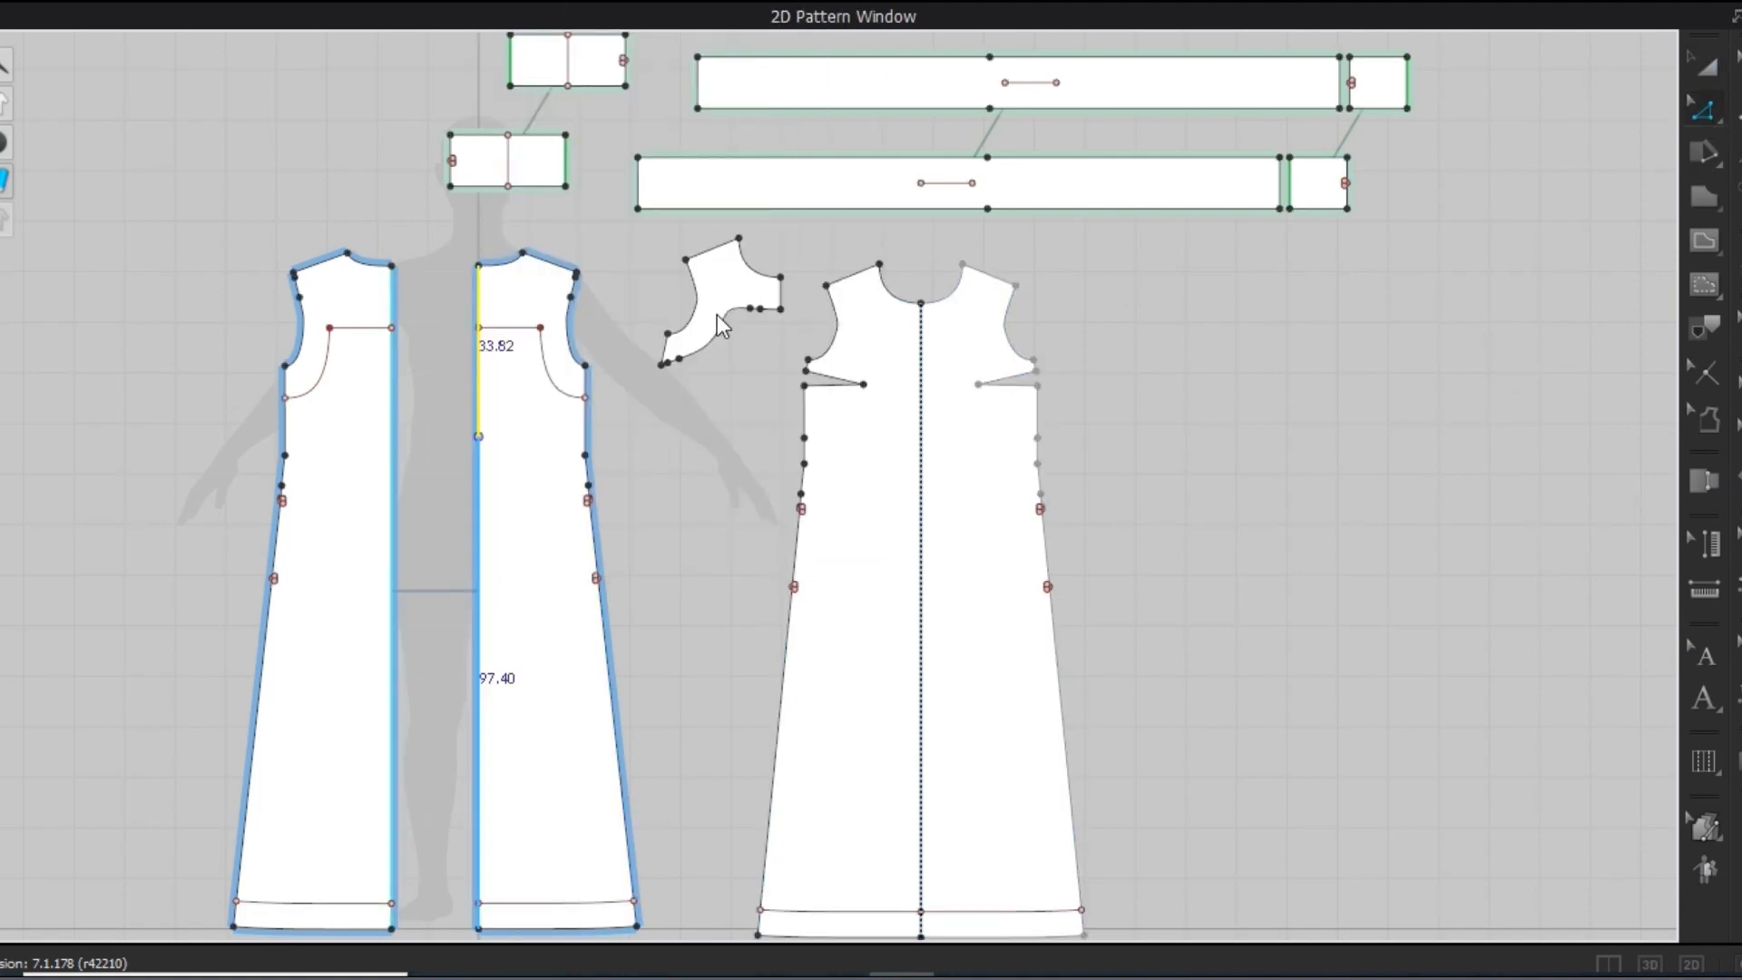
{"action": "type", "text": "45.75"}
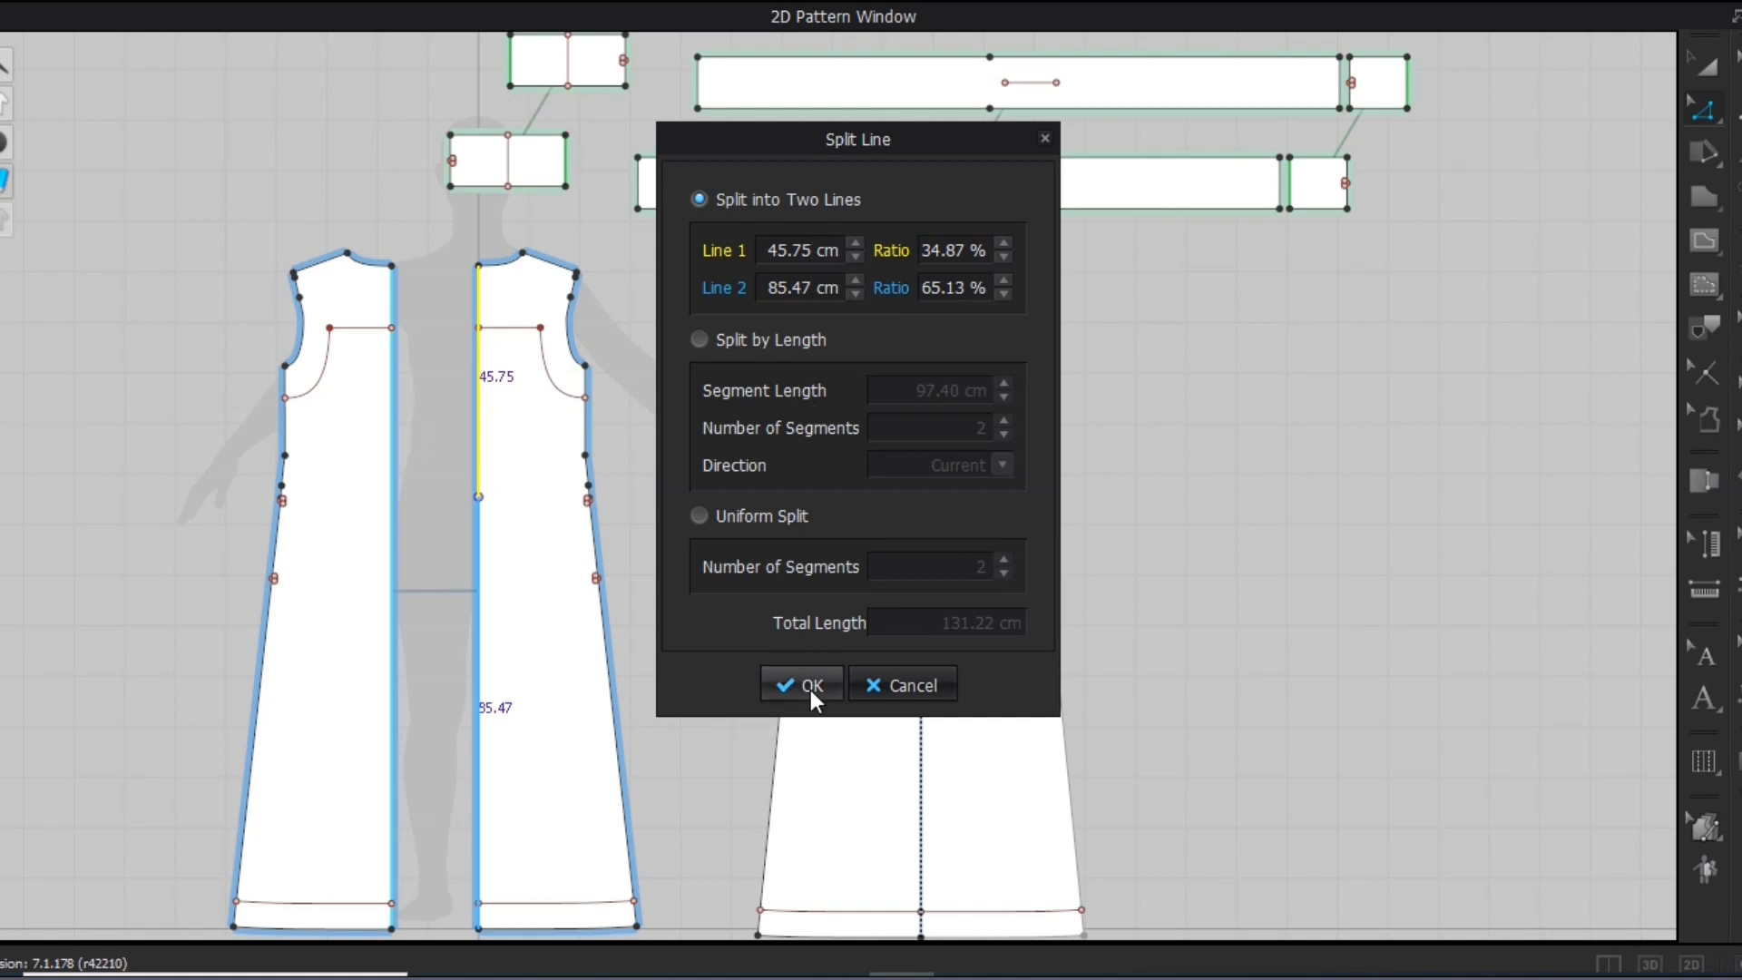
{"action": "left_click", "coordinate": [810, 686]}
{"action": "key", "text": "a"}
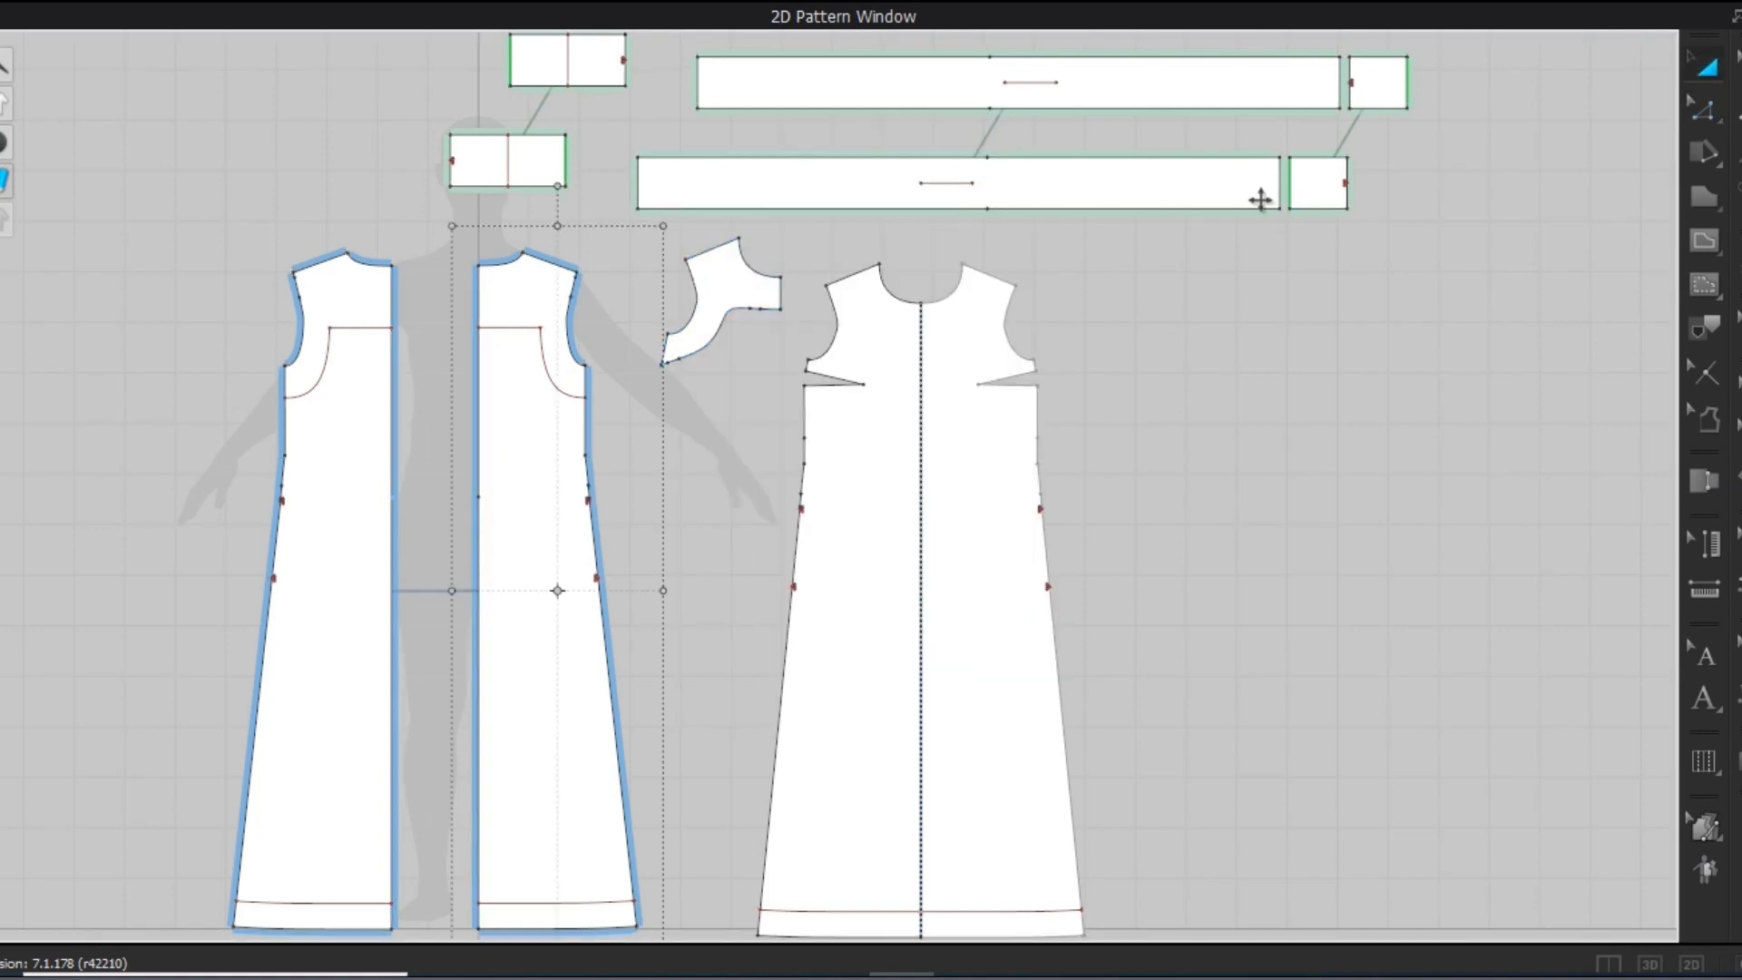
Unfold the facing symmetrically across its center front edge and return to the combined 3D and 2D view
{"action": "key", "text": "z"}
{"action": "right_click", "coordinate": [778, 288]}
{"action": "left_click", "coordinate": [895, 690]}
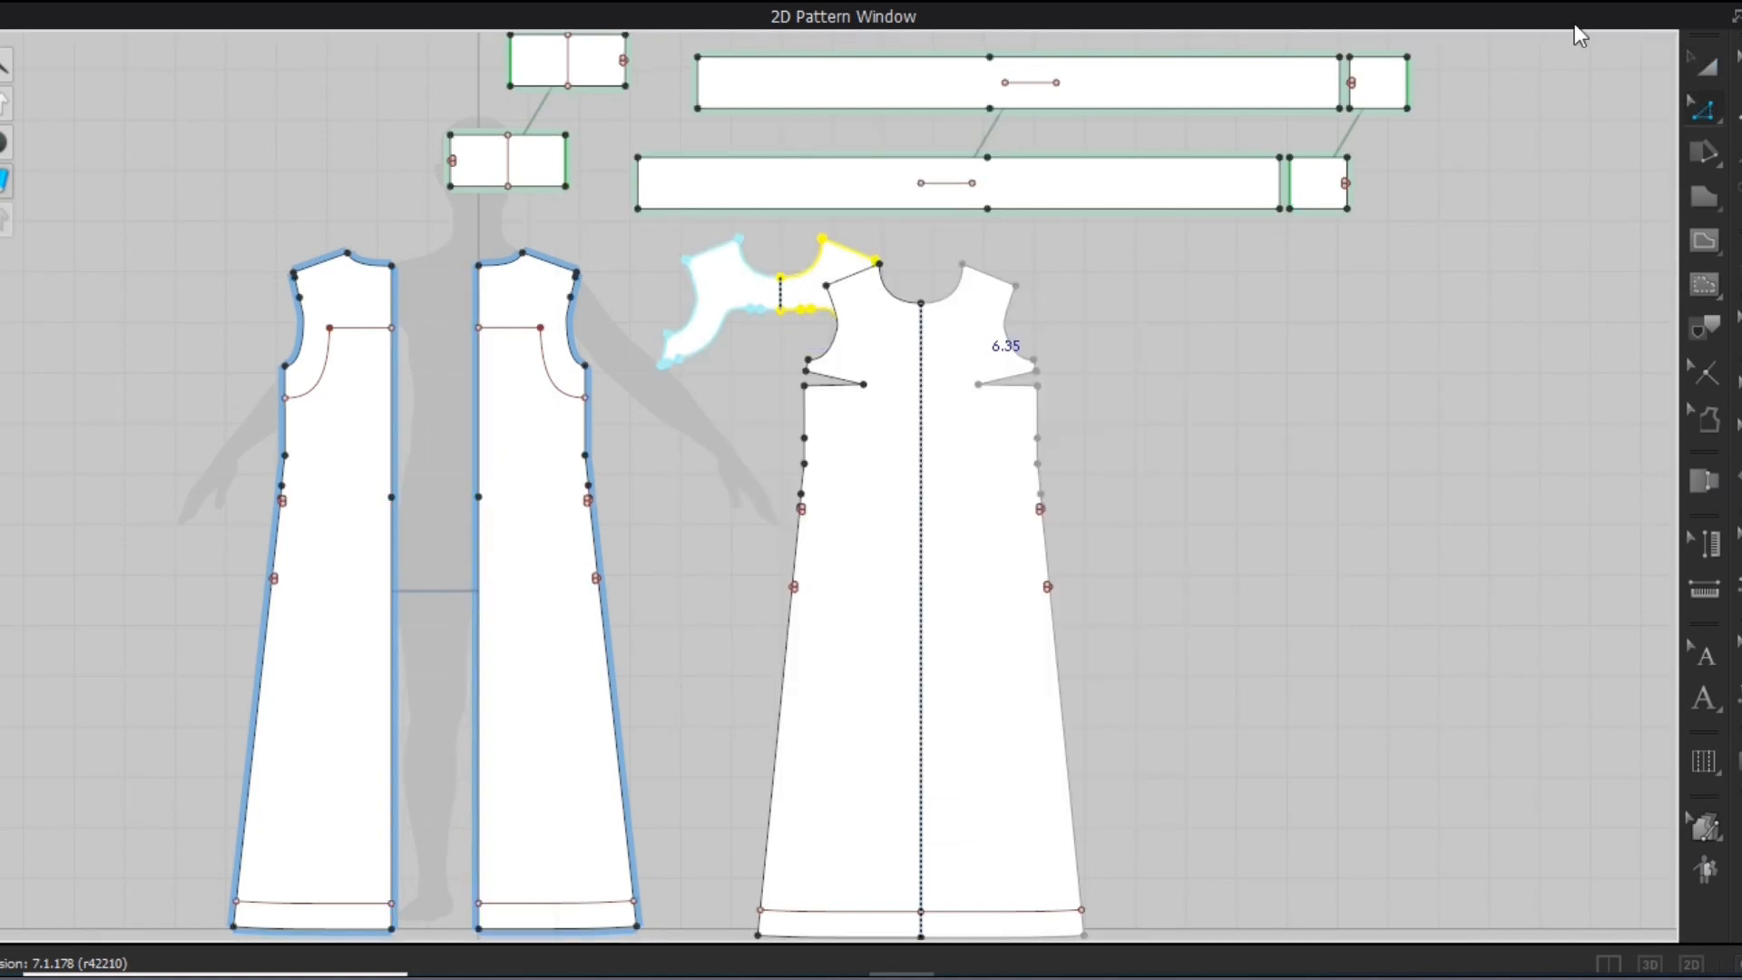
{"action": "left_click", "coordinate": [1705, 66]}
{"action": "left_click", "coordinate": [1737, 17]}
Superimpose the unfolded facing under the front dress piece and simulate the garment
{"action": "right_click", "coordinate": [720, 363]}
{"action": "left_click", "coordinate": [805, 184]}
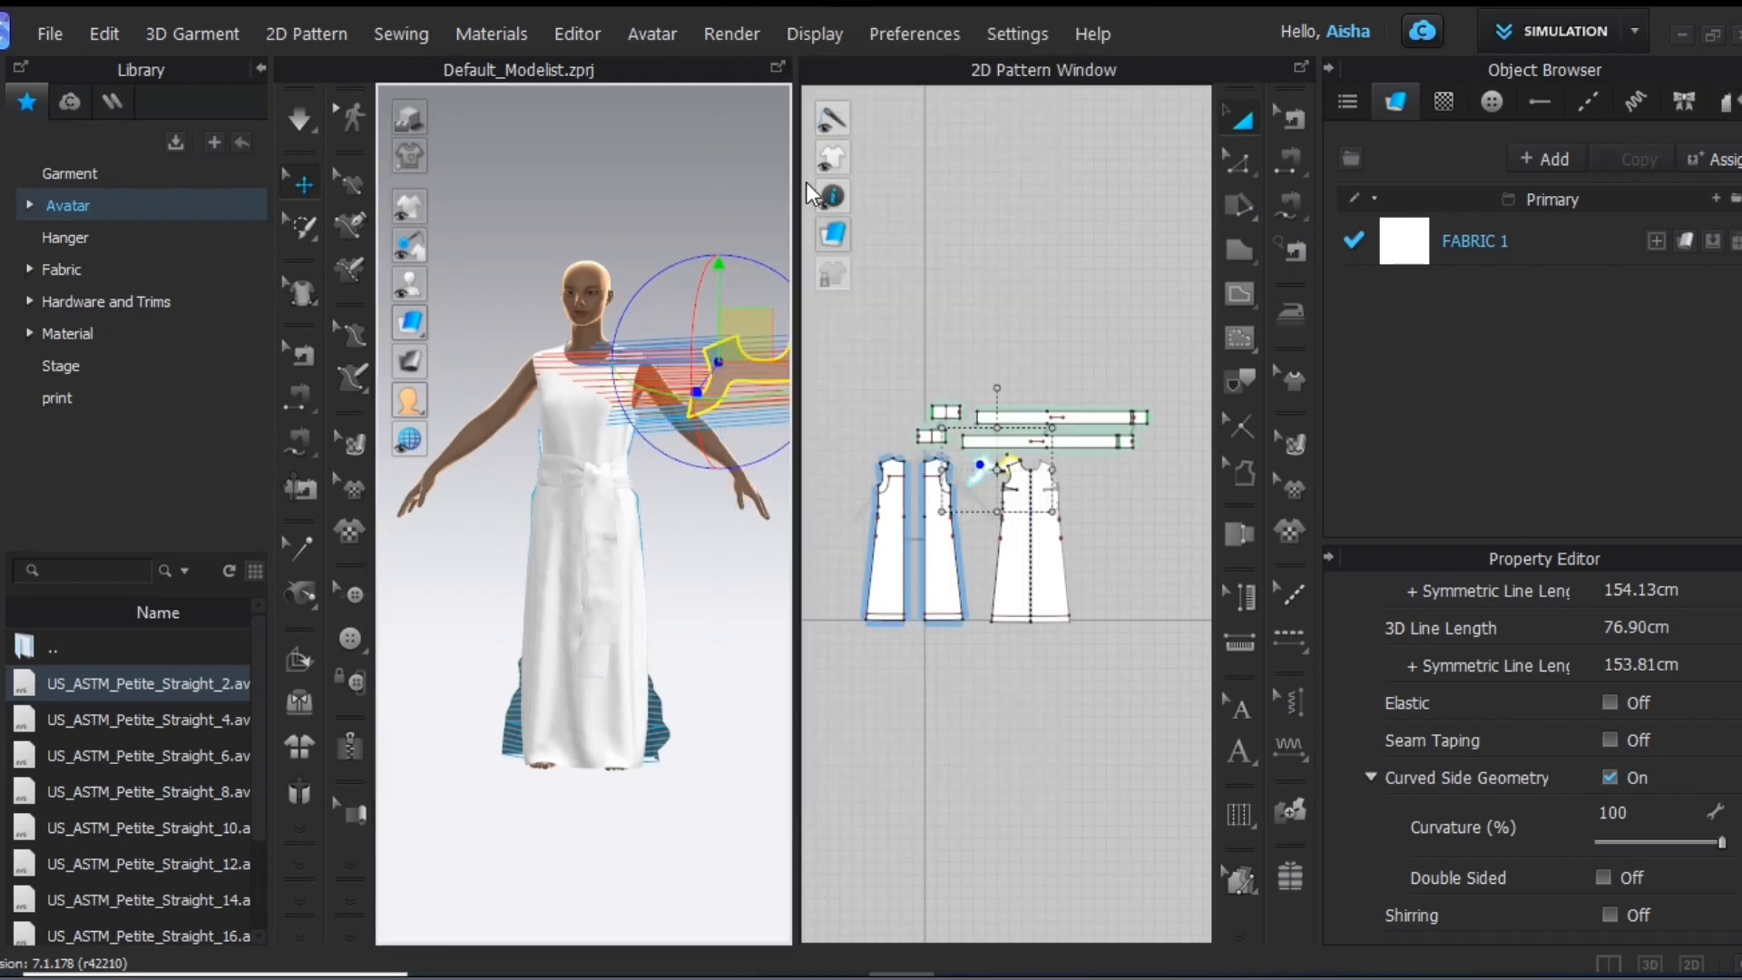
{"action": "right_click", "coordinate": [719, 356]}
{"action": "left_click", "coordinate": [833, 707]}
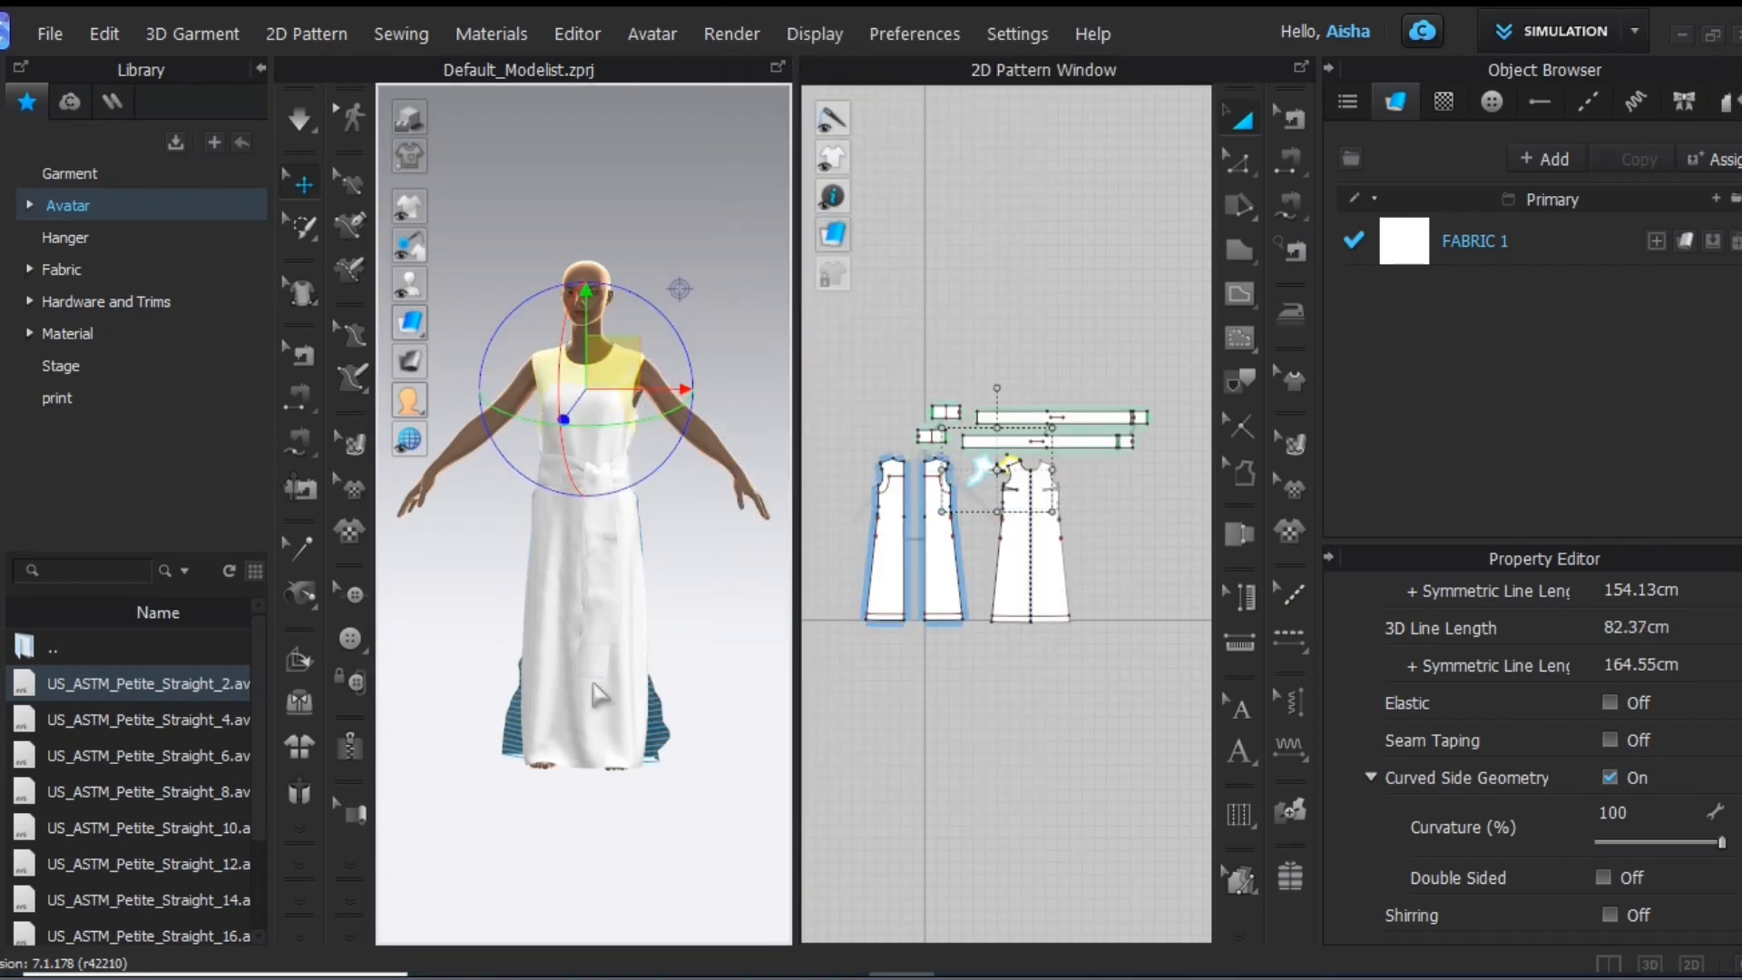
{"action": "key", "text": "space"}
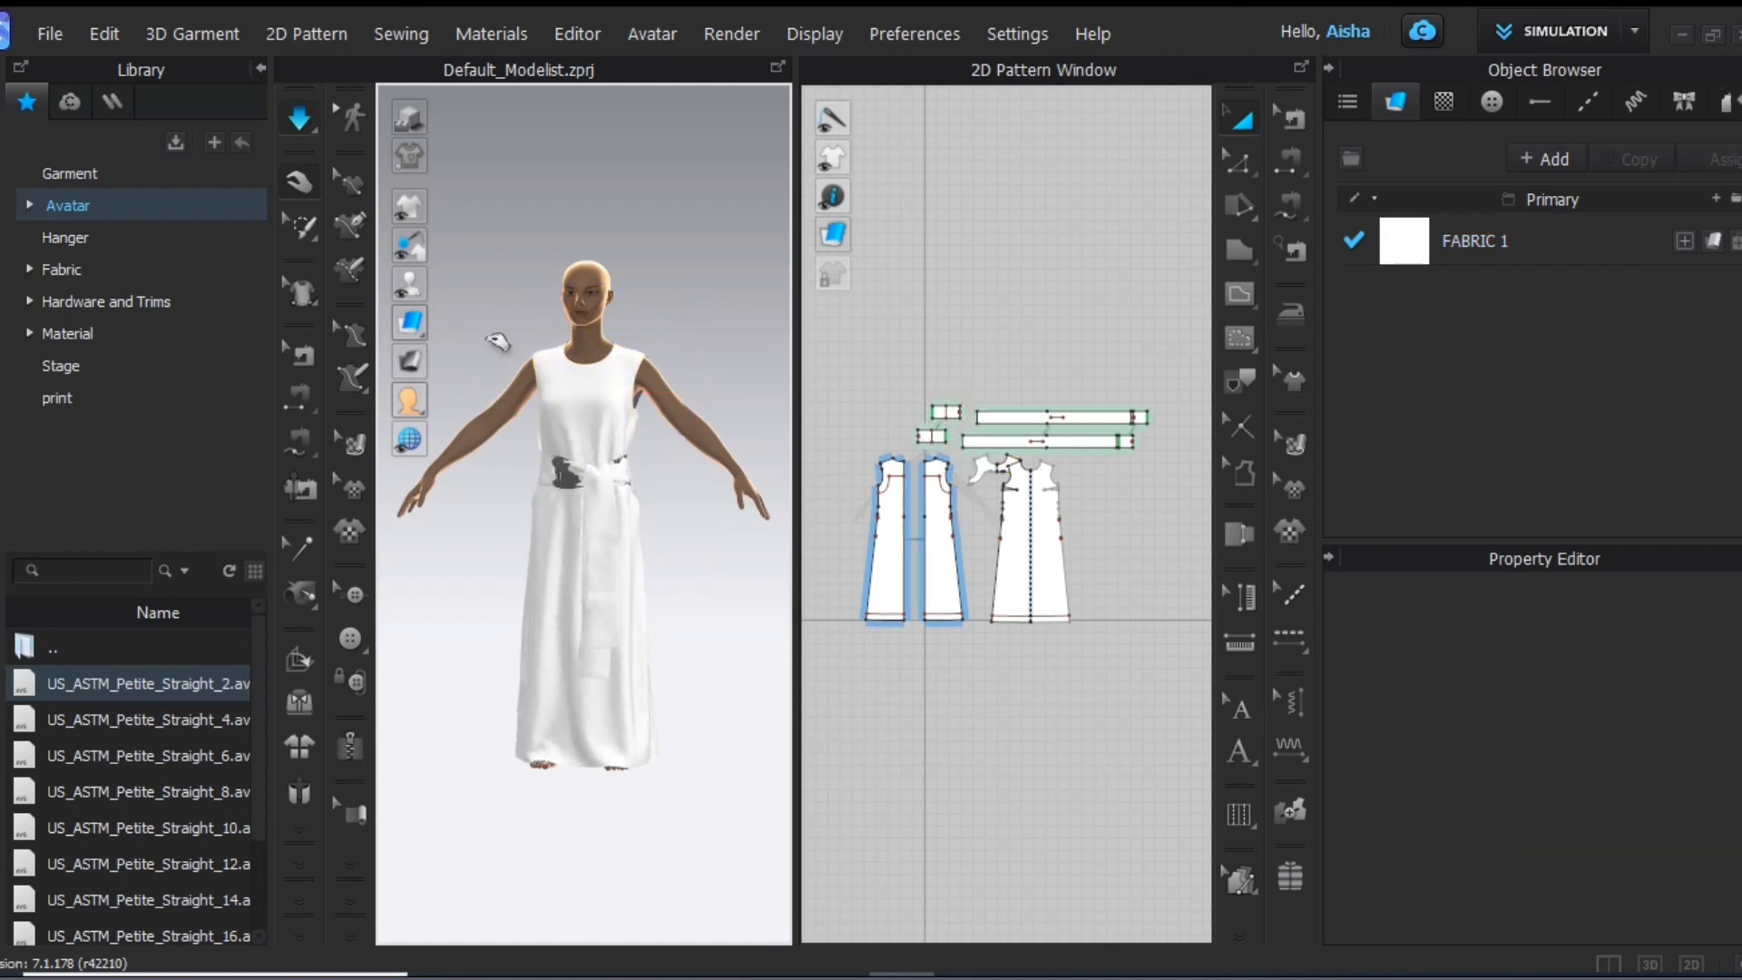
Superimpose the two-section waist band piece under its sewn layer and run the simulation to settle the band
{"action": "left_click", "coordinate": [555, 474]}
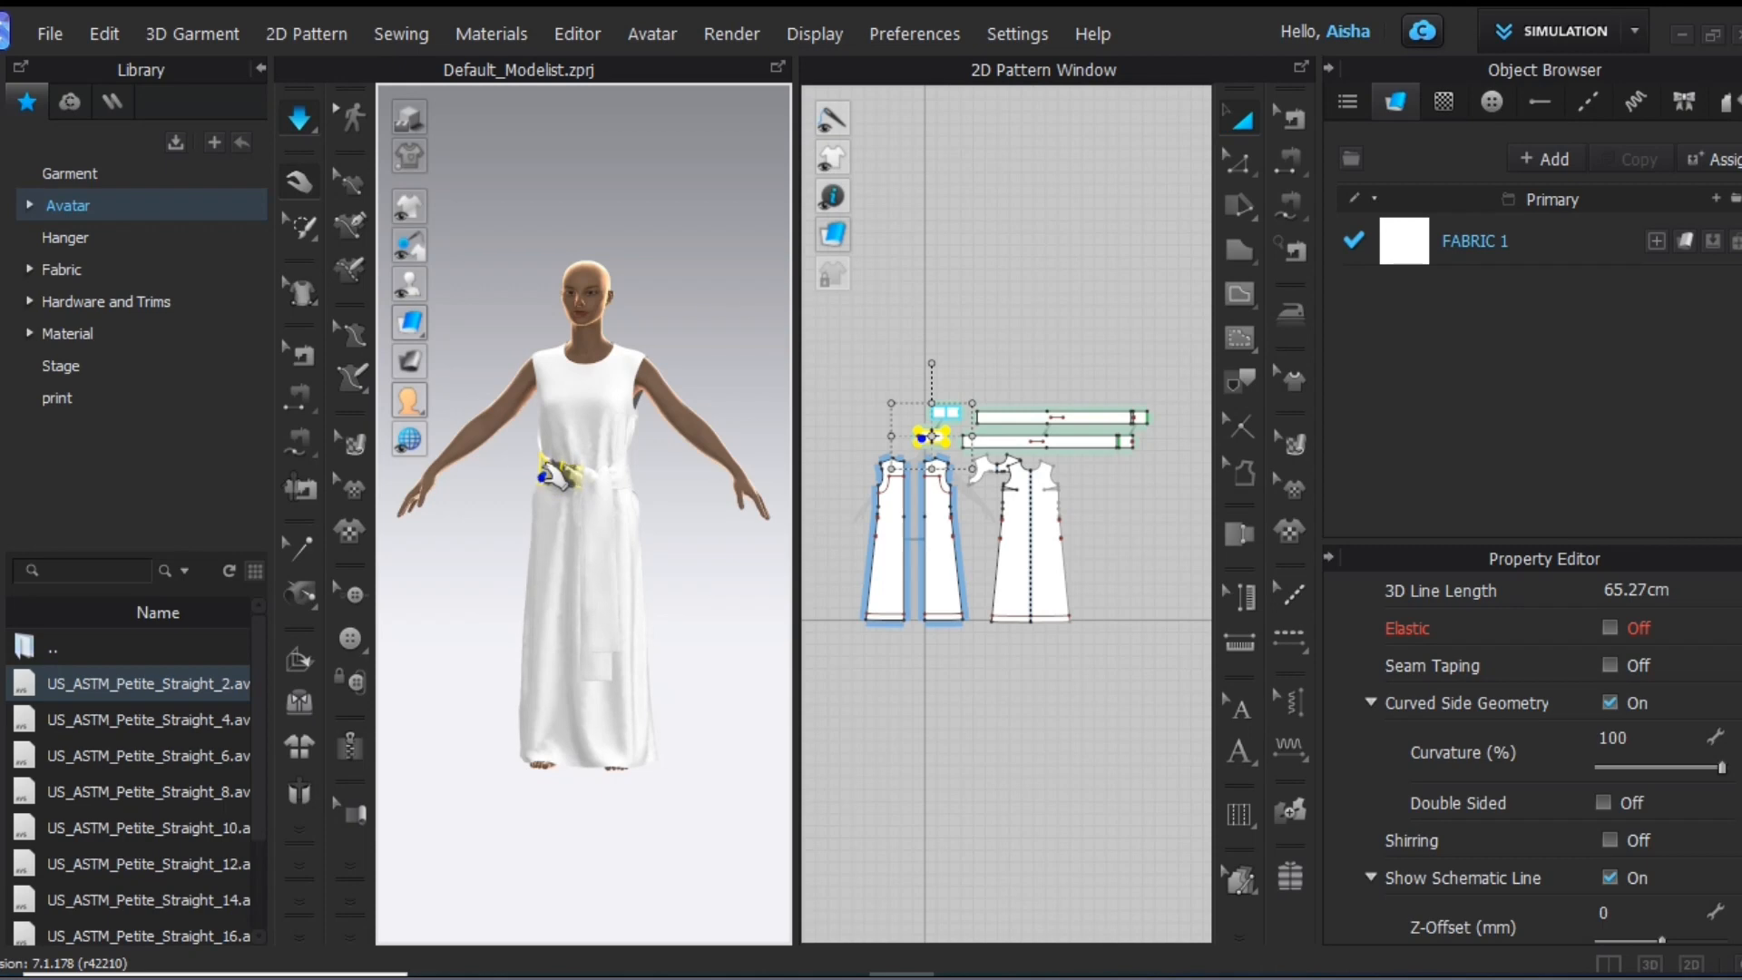
{"action": "right_click", "coordinate": [539, 478]}
{"action": "left_click", "coordinate": [646, 704]}
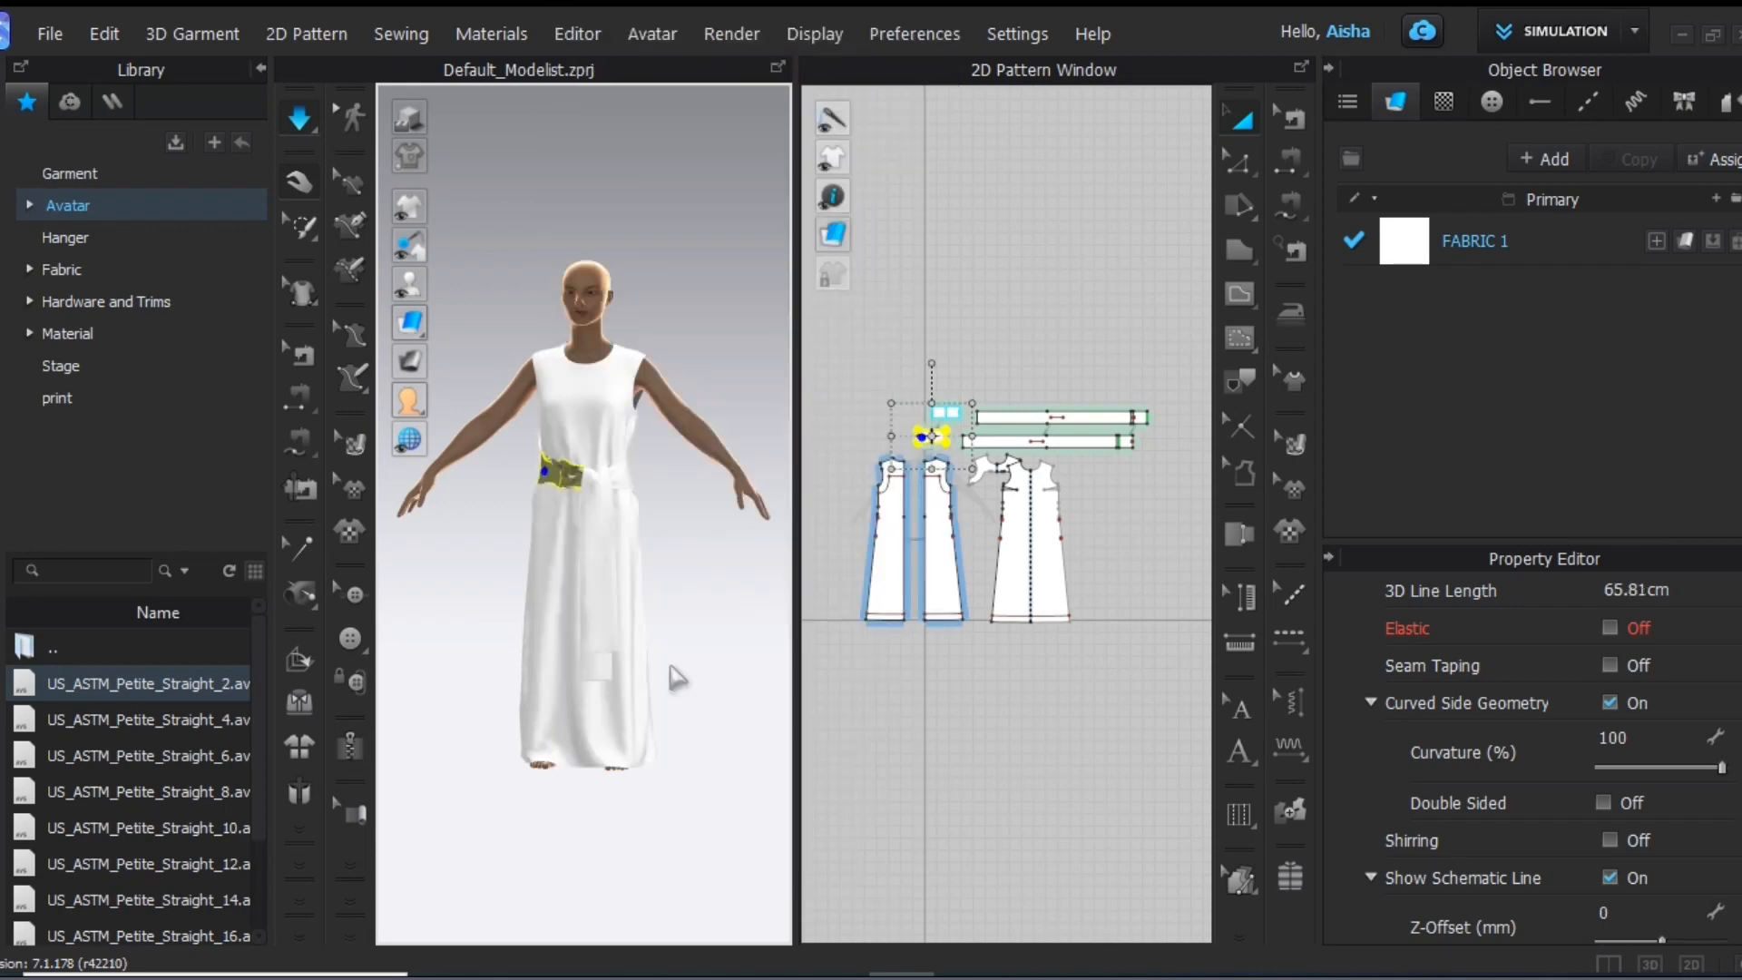
{"action": "left_click", "coordinate": [562, 474]}
{"action": "right_click", "coordinate": [541, 476]}
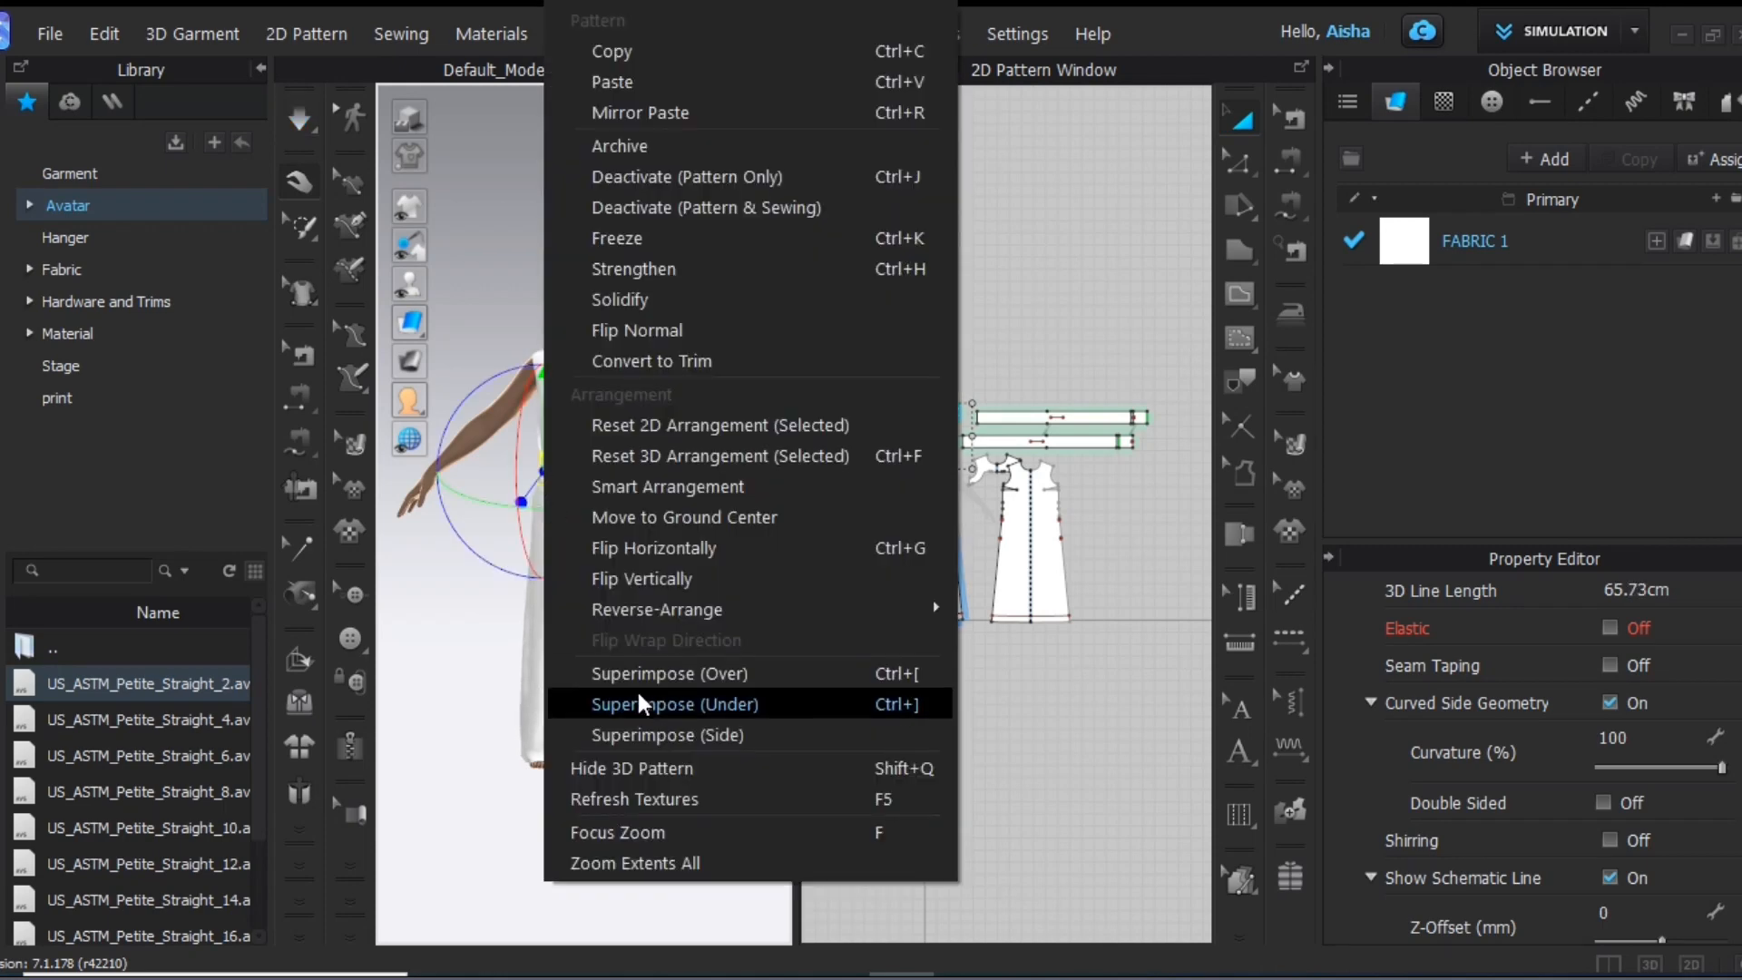
{"action": "left_click", "coordinate": [639, 693]}
{"action": "left_click", "coordinate": [467, 670]}
{"action": "key", "text": "space"}
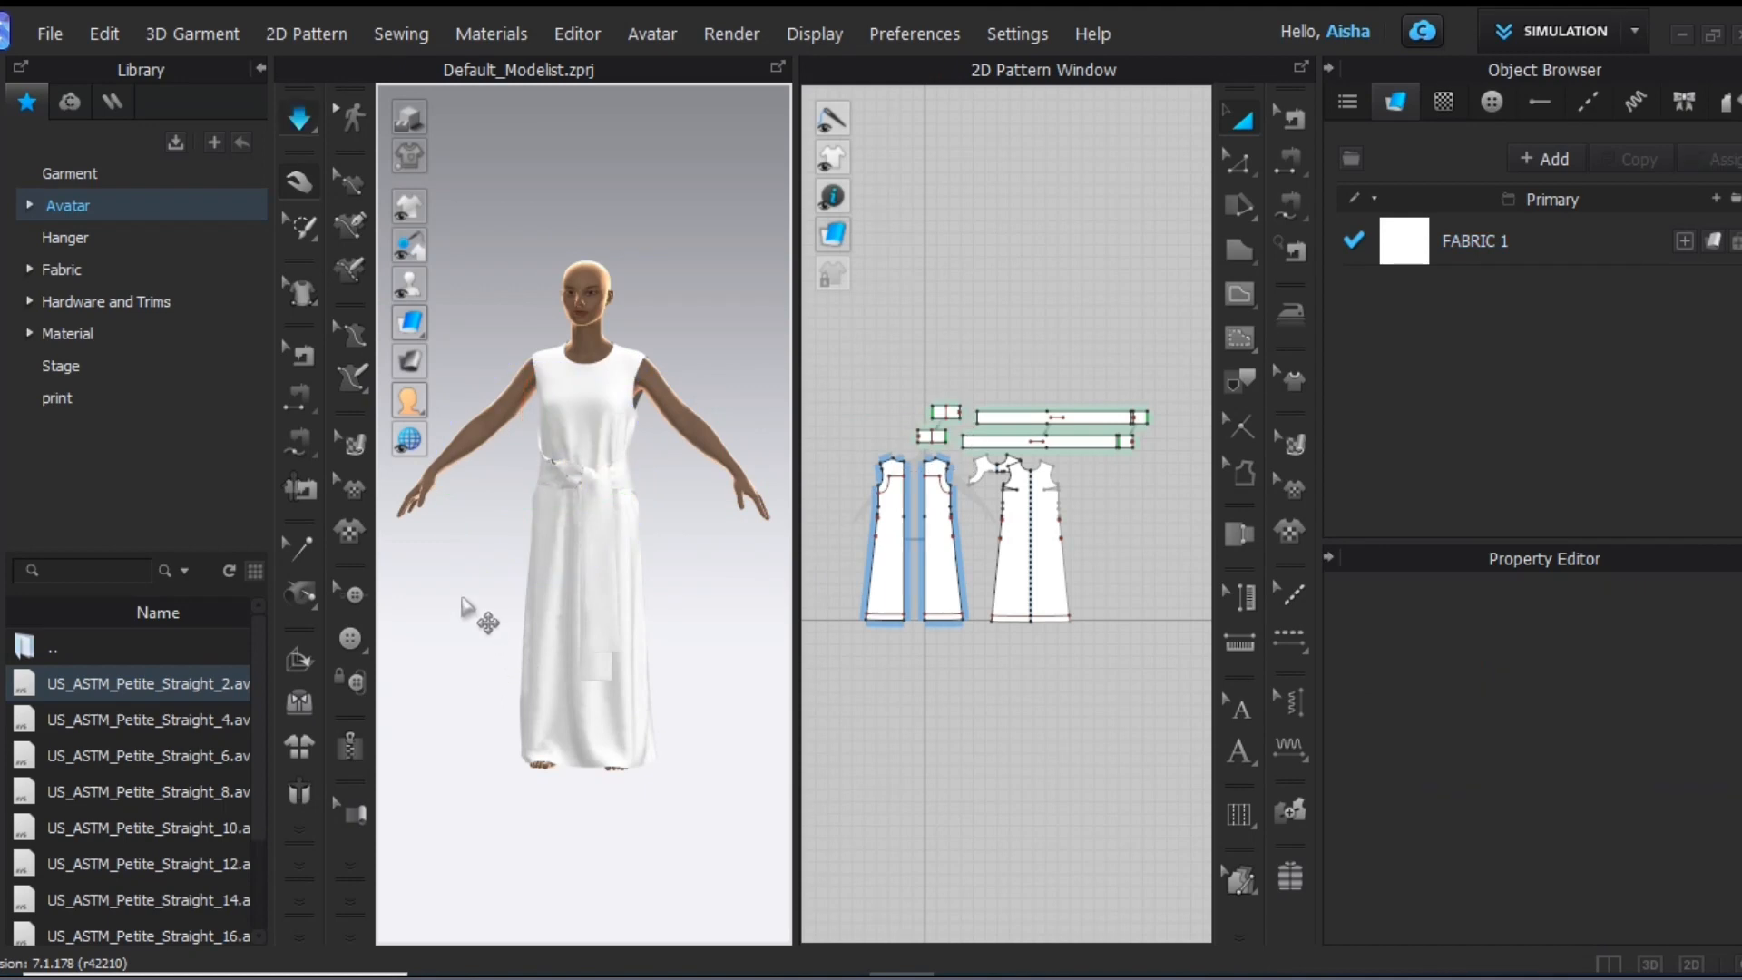
{"action": "key", "text": "space"}
Offset the upper center back segment of the back dress pieces as an internal line at 2.00 cm with Extend off
{"action": "left_click", "coordinate": [1301, 66]}
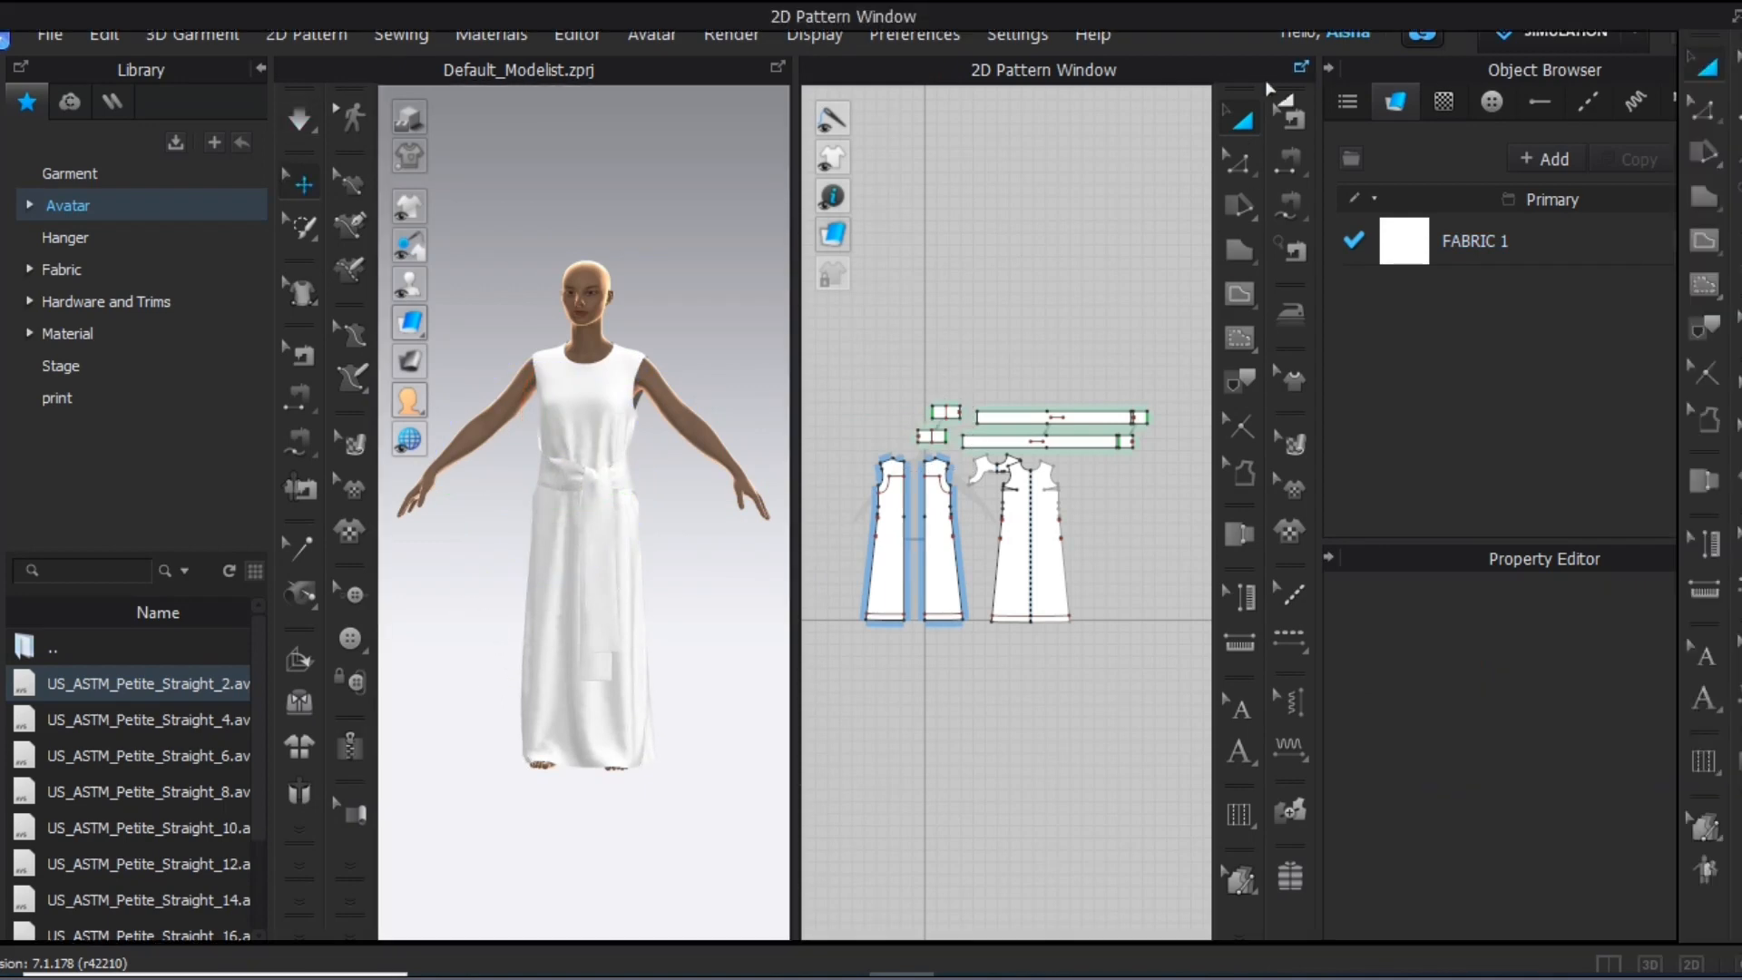
{"action": "left_click", "coordinate": [1704, 109]}
{"action": "left_click", "coordinate": [1479, 114]}
{"action": "right_click", "coordinate": [479, 374]}
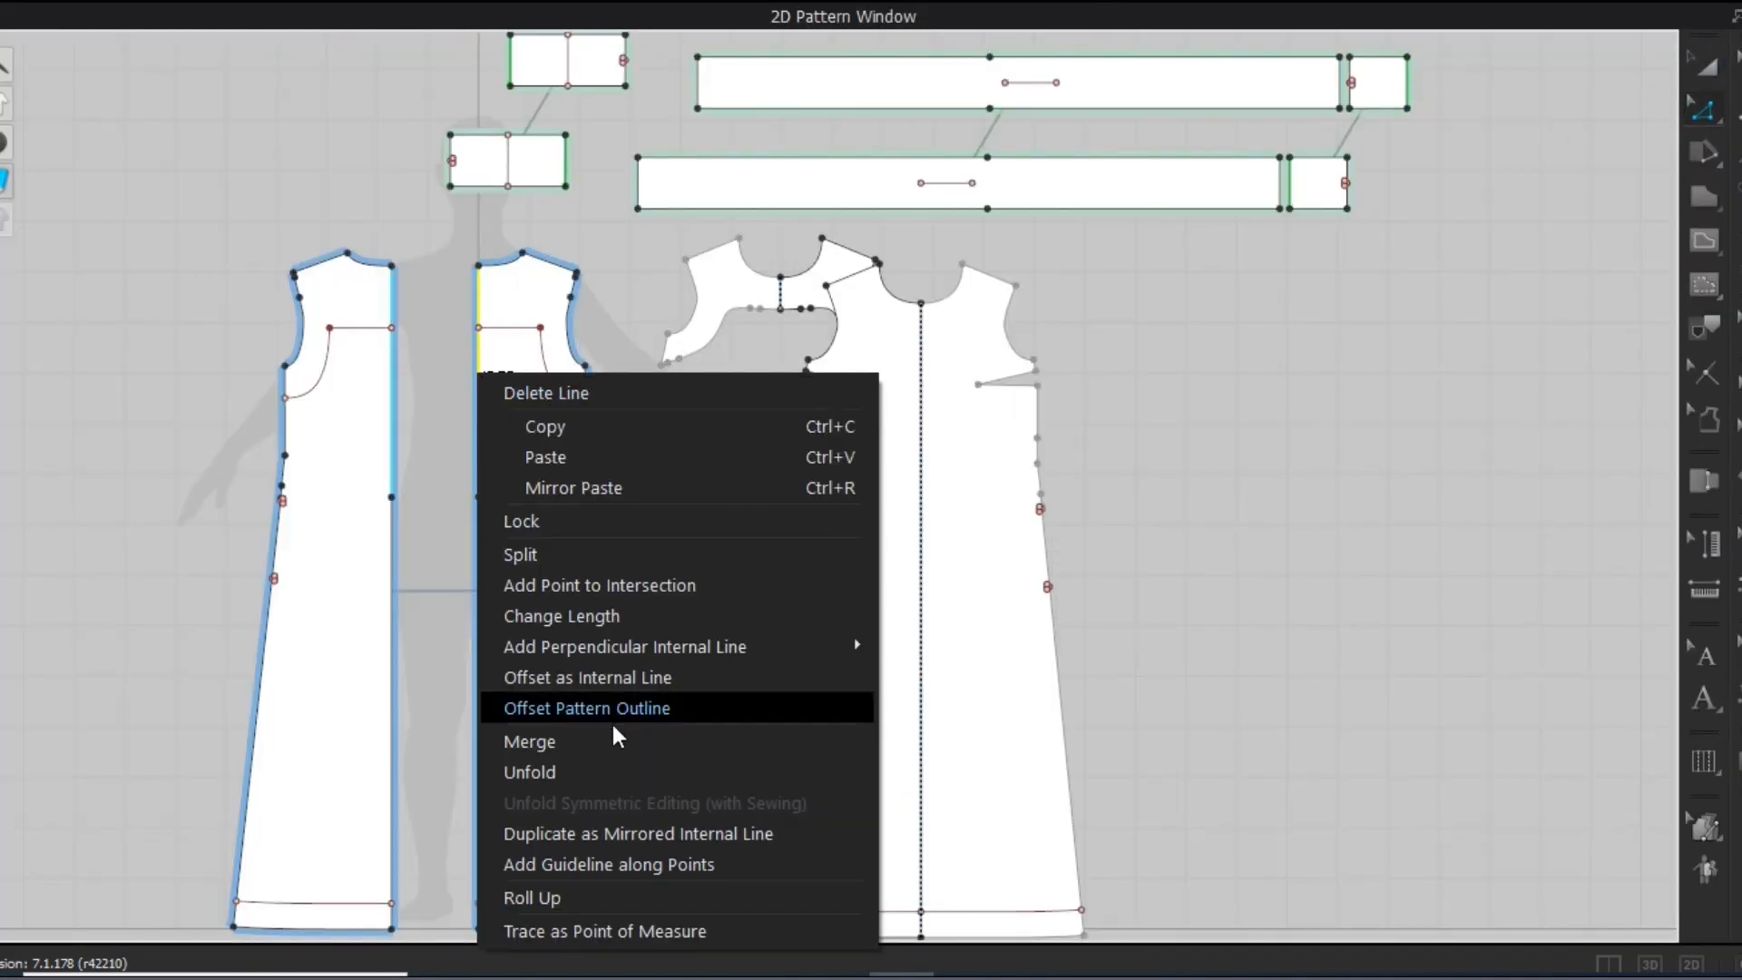
{"action": "left_click", "coordinate": [771, 677]}
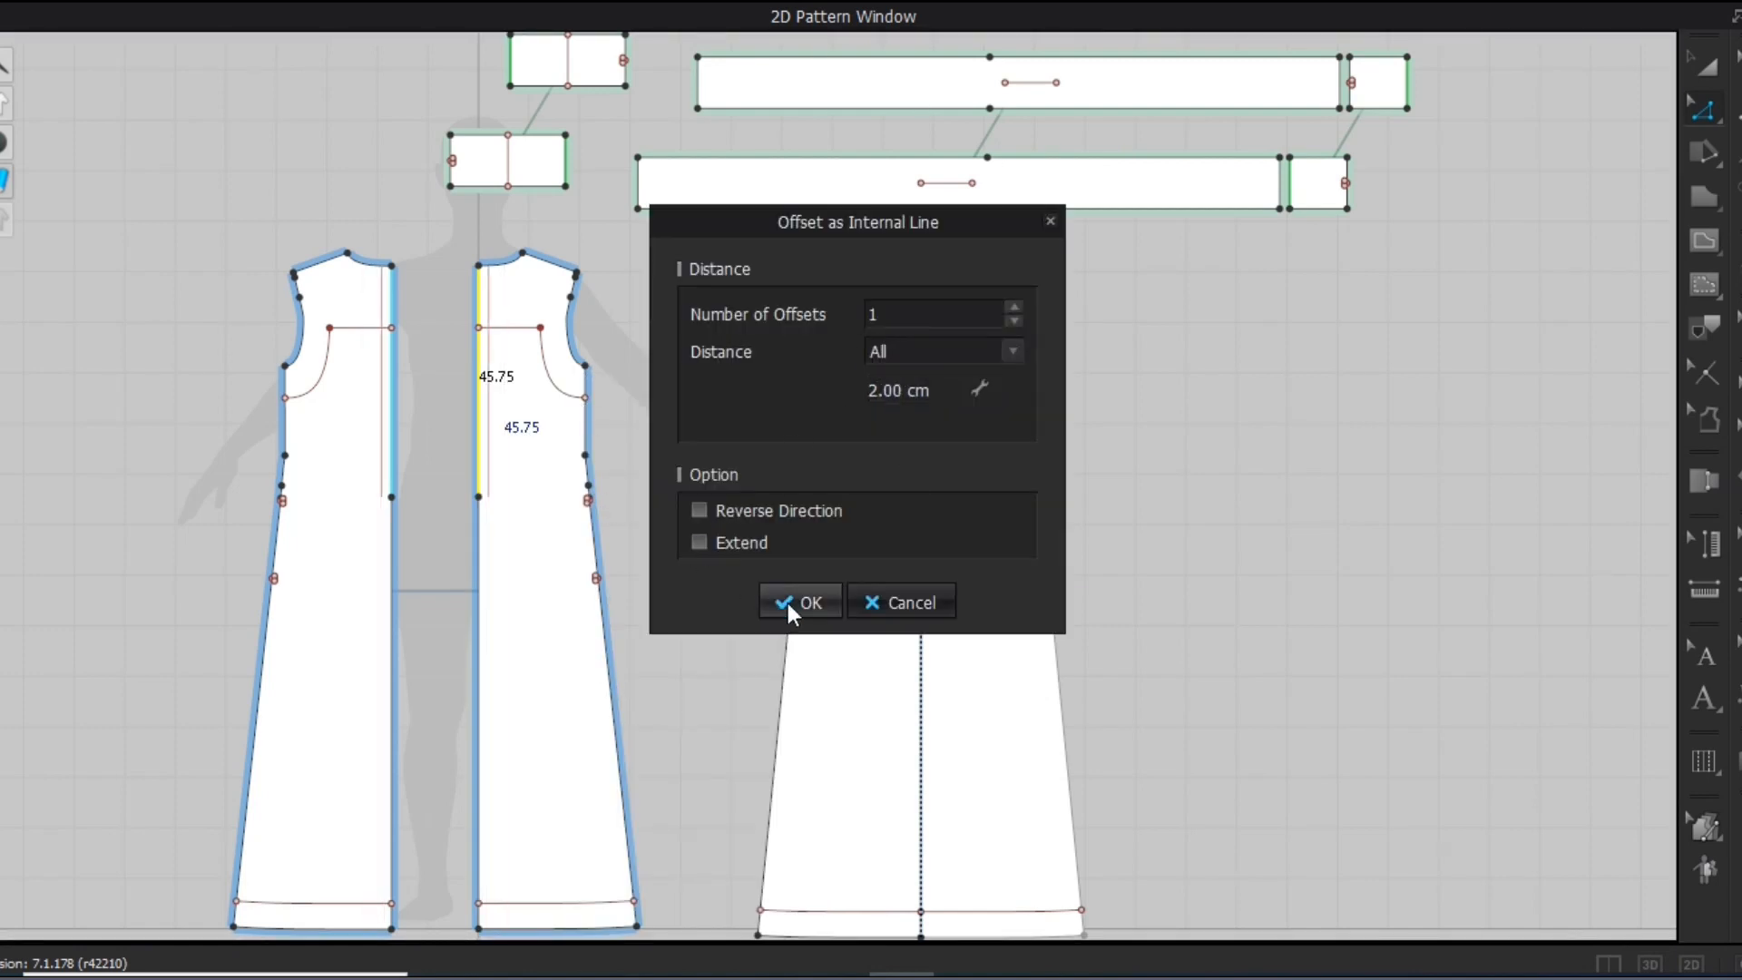
{"action": "left_click", "coordinate": [787, 602]}
Draw a horizontal internal line joining the lower end of the 2.00 cm offset line to the center back edge
{"action": "left_click", "coordinate": [490, 436]}
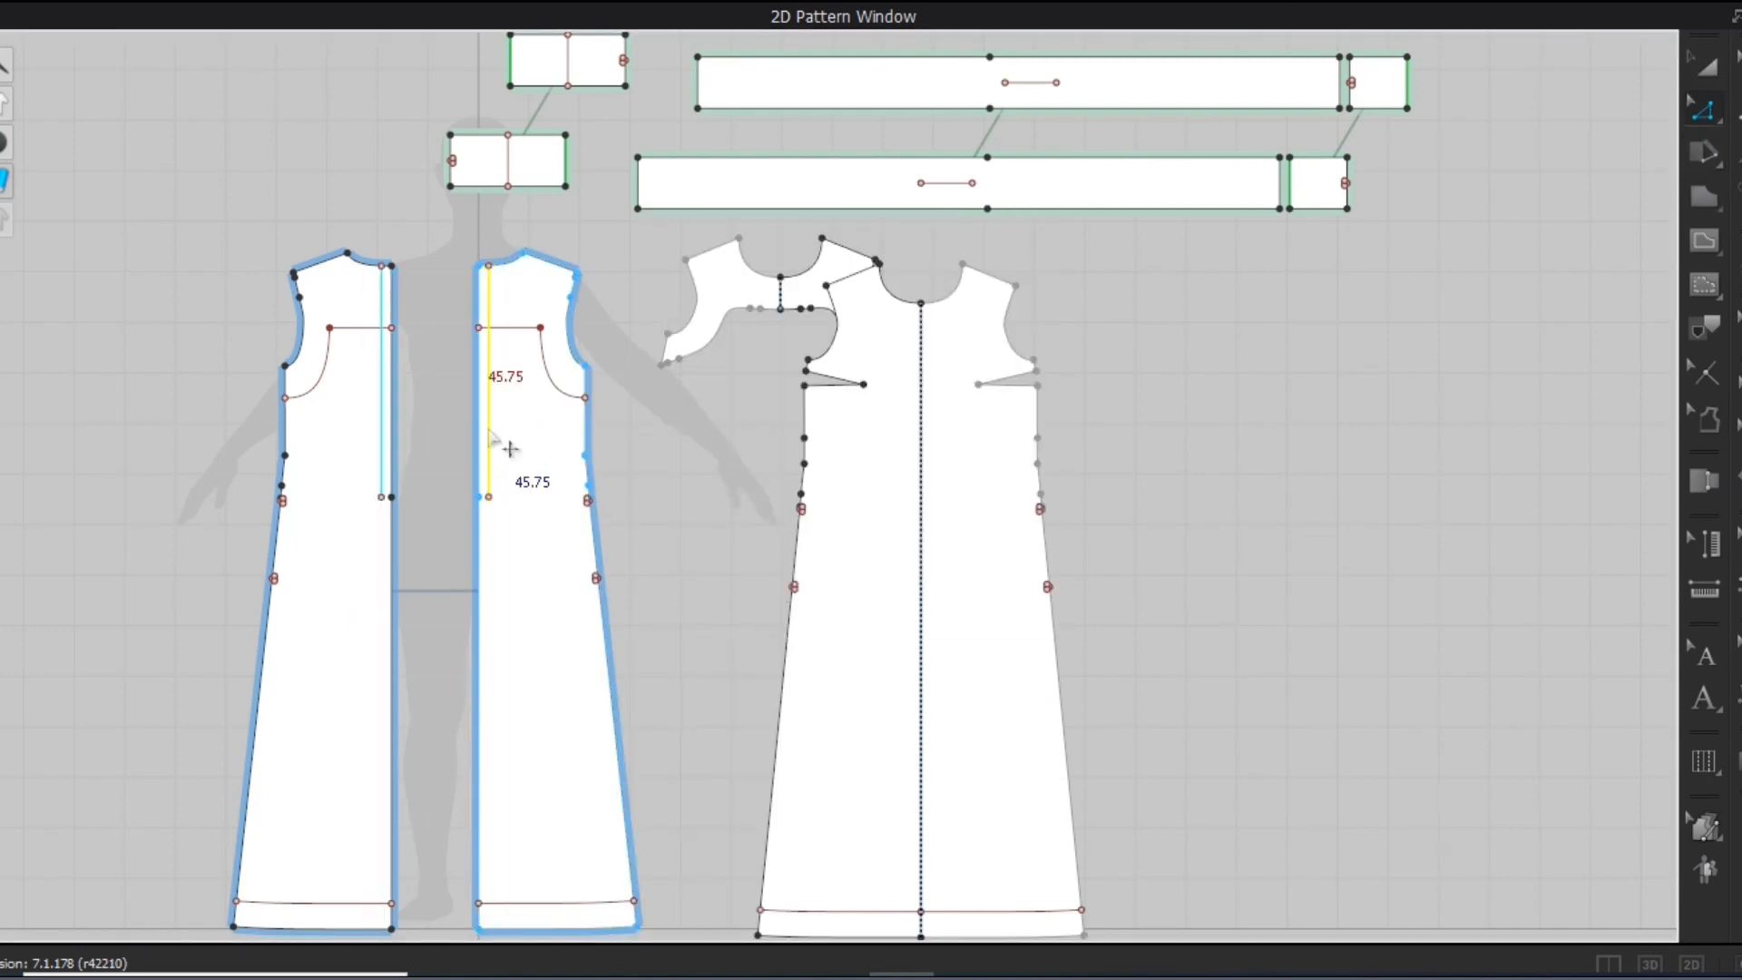
{"action": "key", "text": "f"}
{"action": "left_click", "coordinate": [1704, 240]}
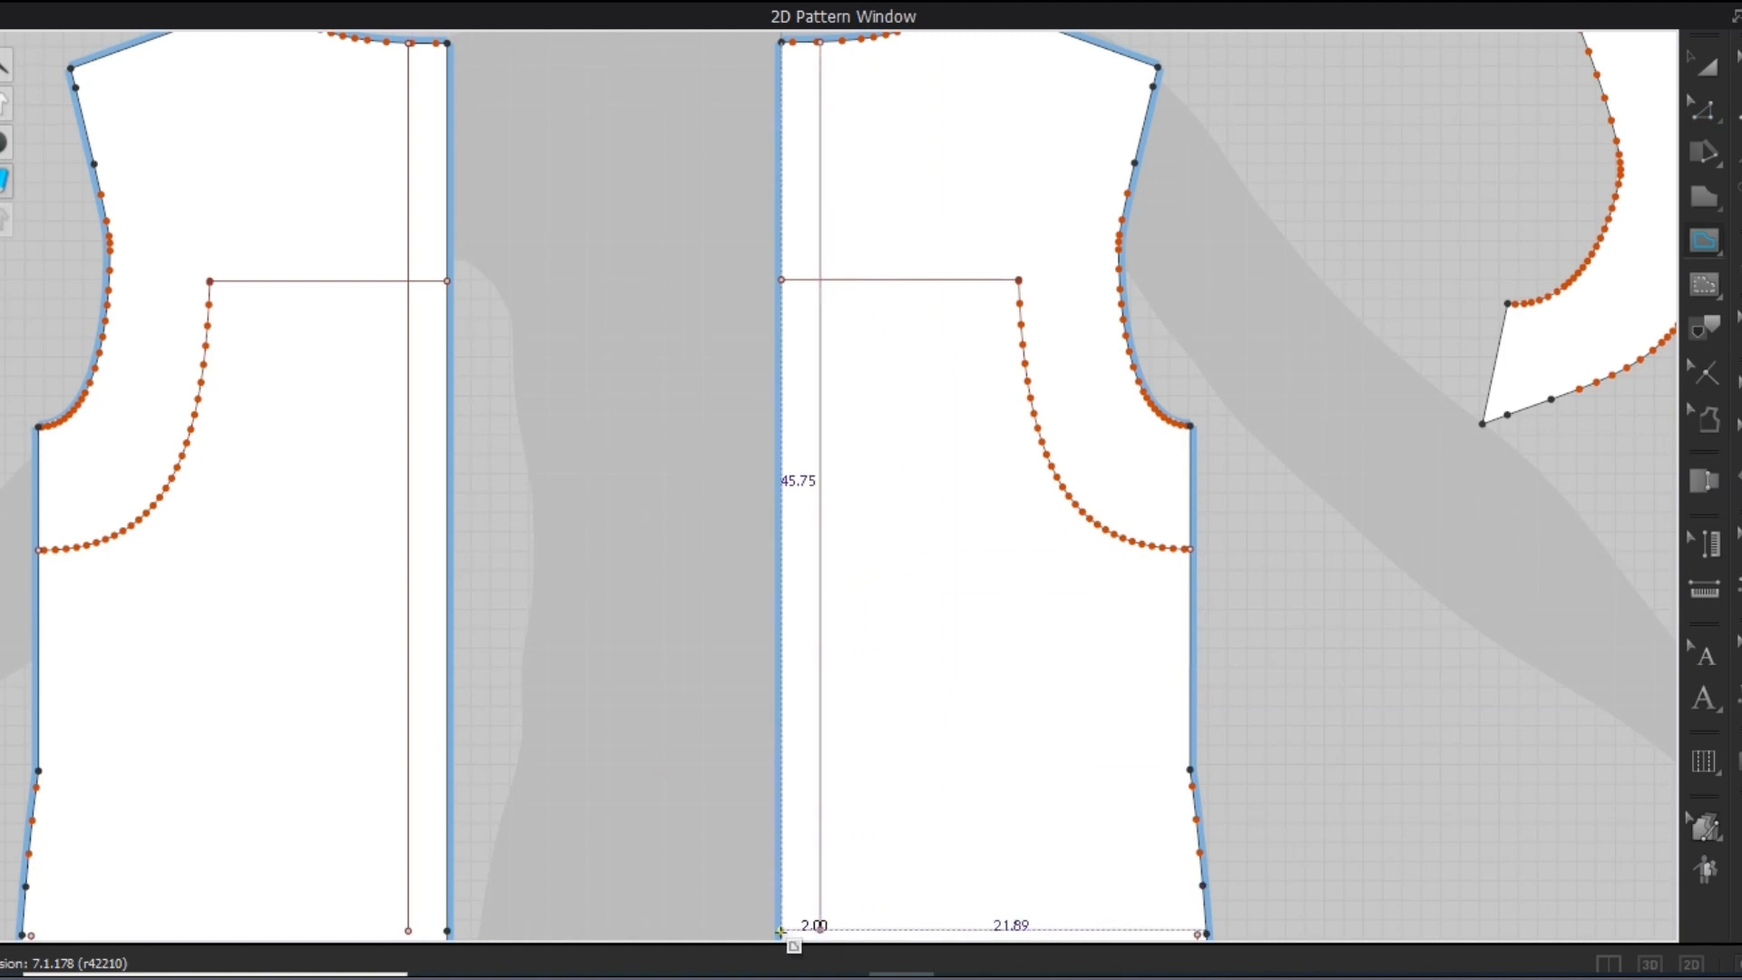
Cut the back pieces along the offset line and its short bottom line, and delete the narrow center back strips
{"action": "key", "text": "a"}
{"action": "left_click", "coordinate": [821, 416]}
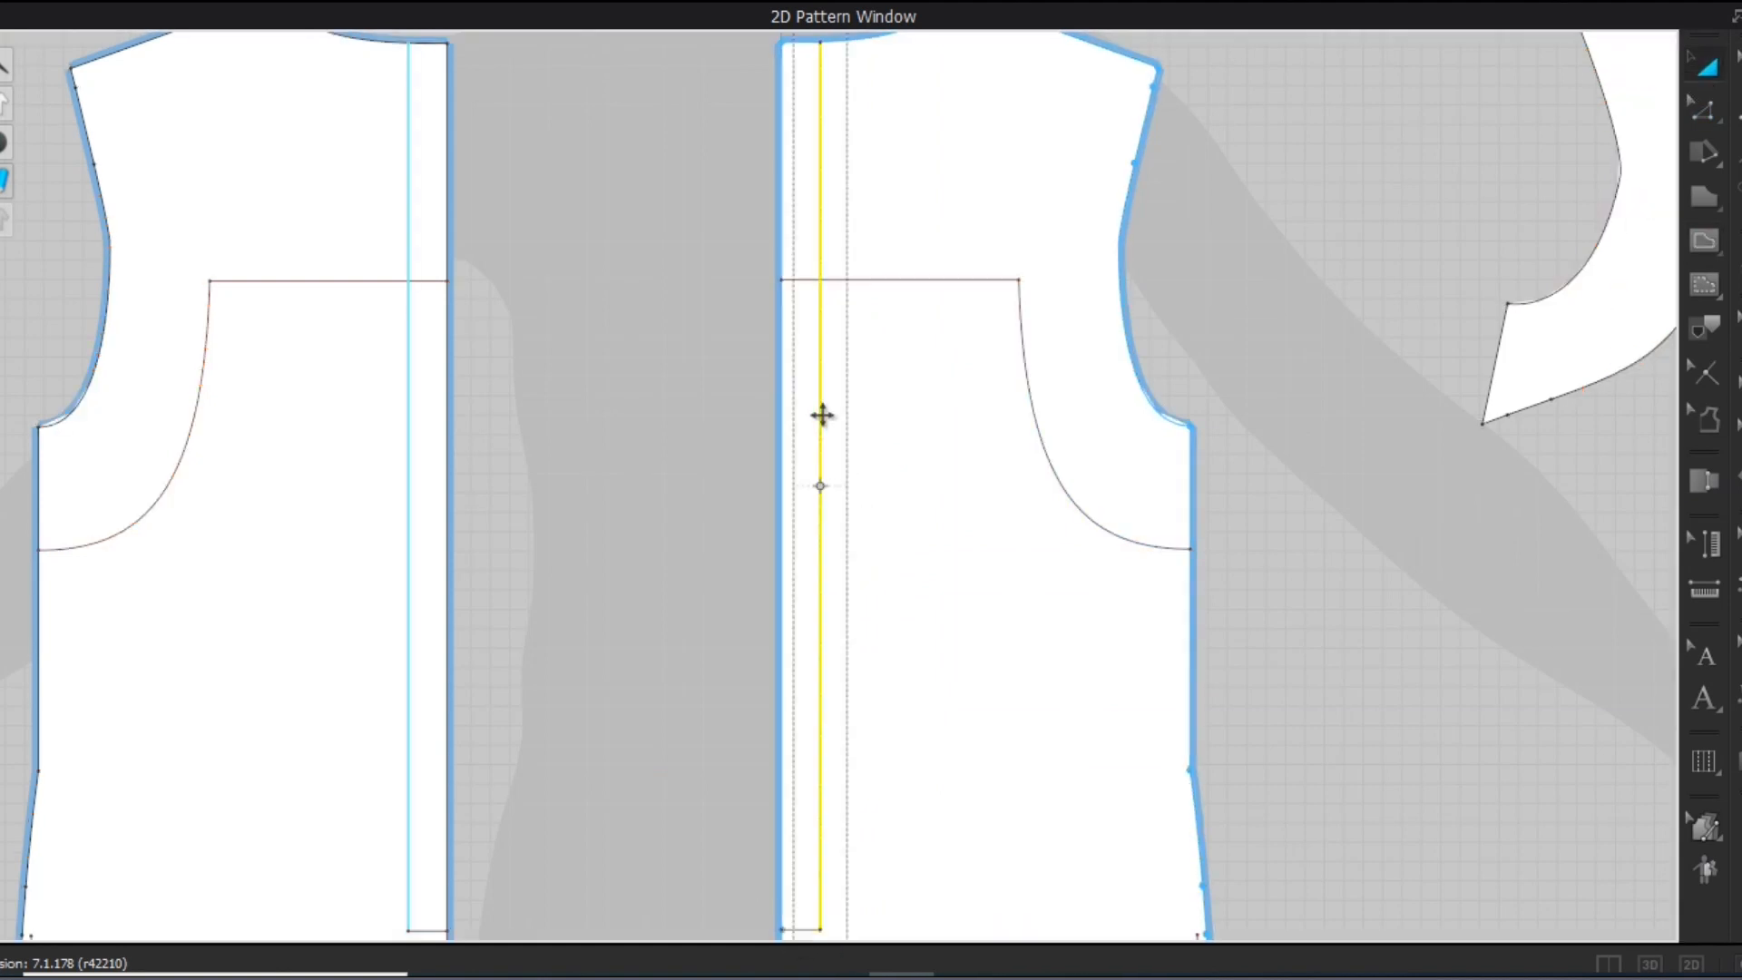
{"action": "right_click", "coordinate": [808, 928]}
{"action": "left_click", "coordinate": [875, 572]}
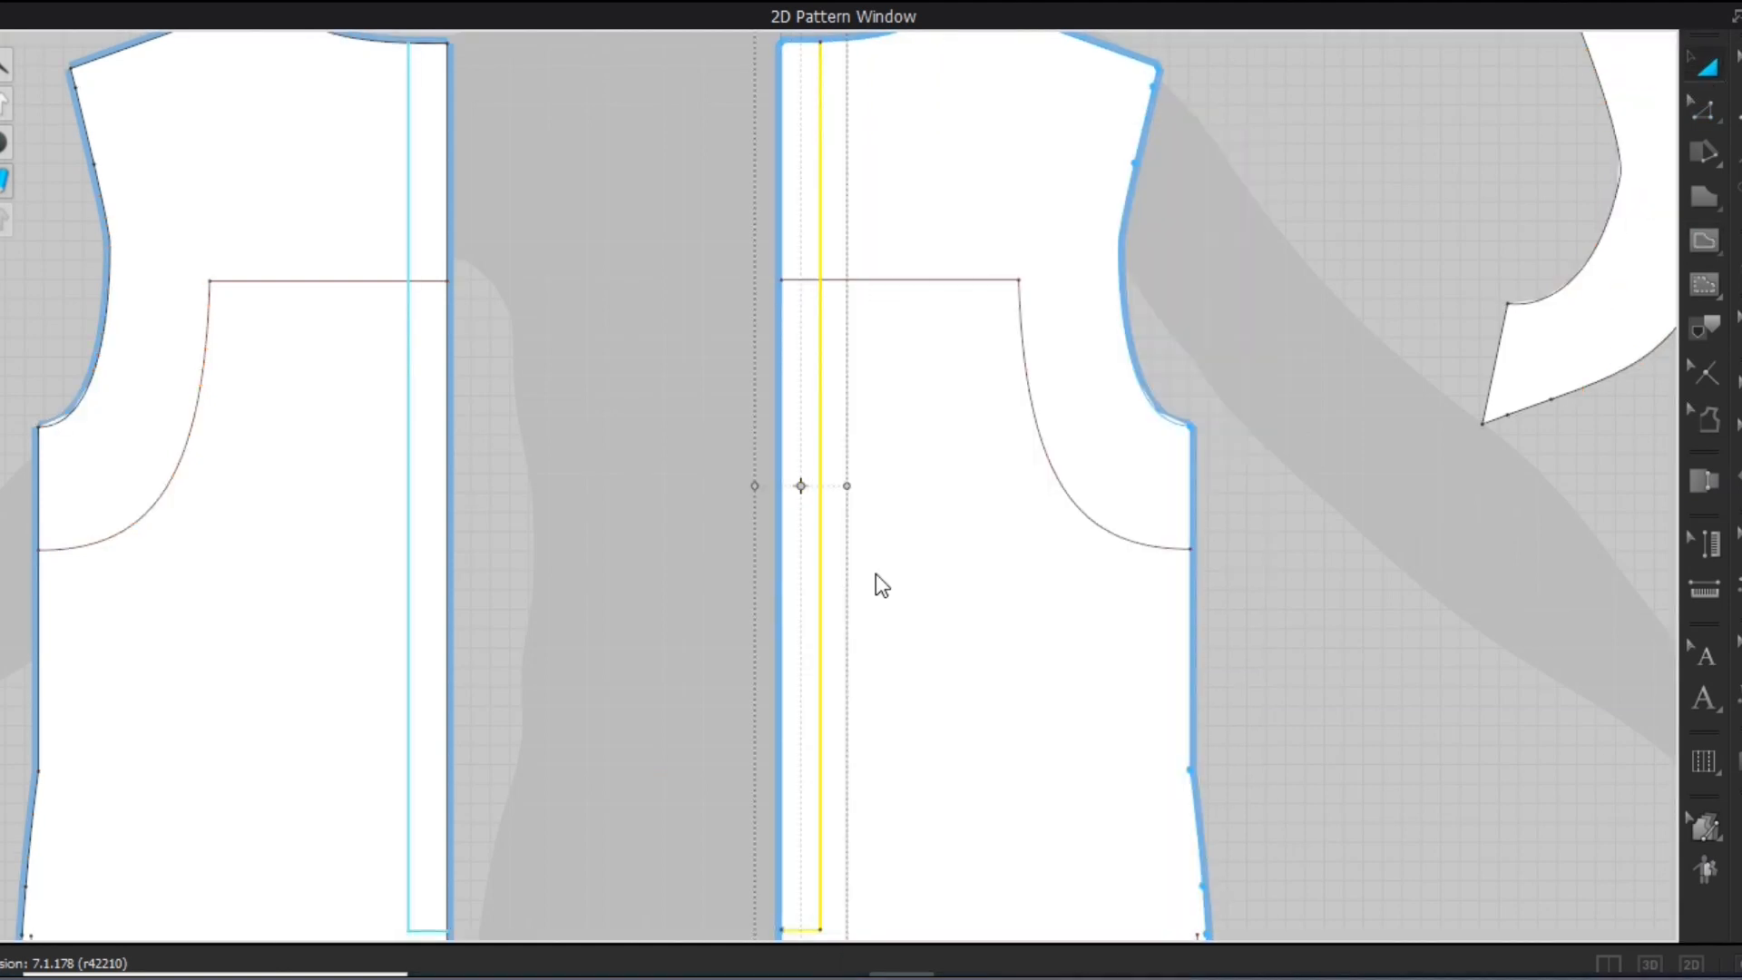
{"action": "left_click", "coordinate": [455, 572]}
{"action": "key", "text": "Delete"}
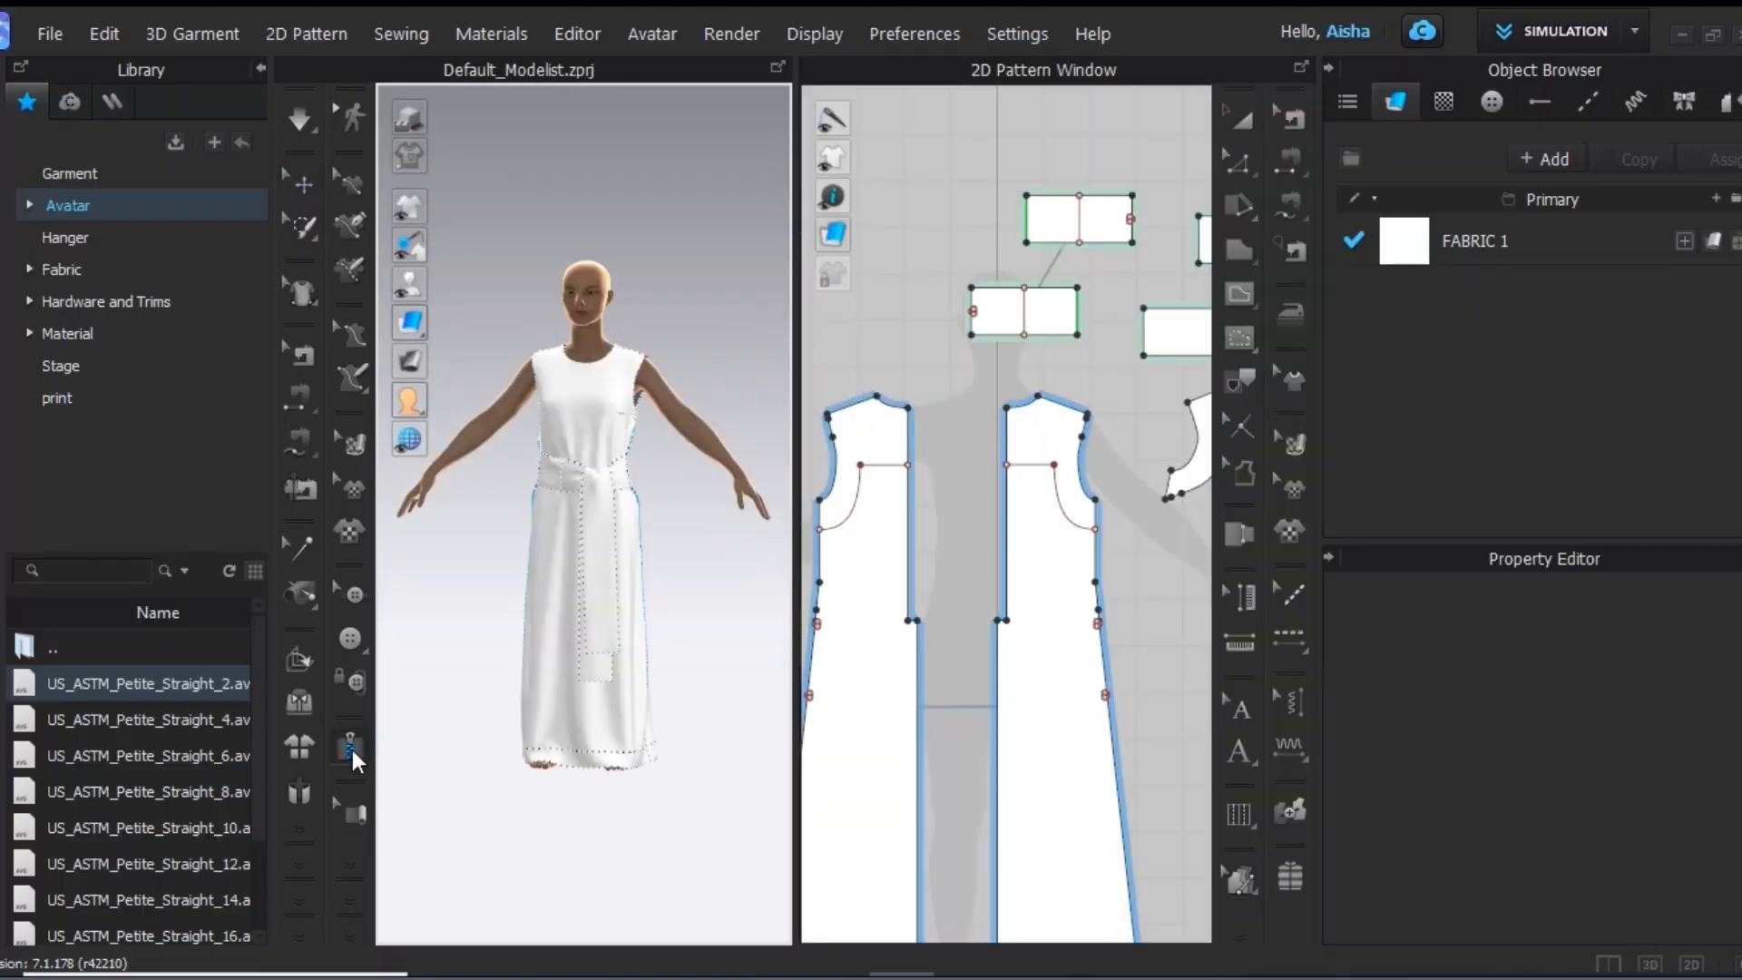
Add a zipper along the upper center back edges of both back dress pieces, between the neckline and the opening's lower end
{"action": "left_click", "coordinate": [1299, 69]}
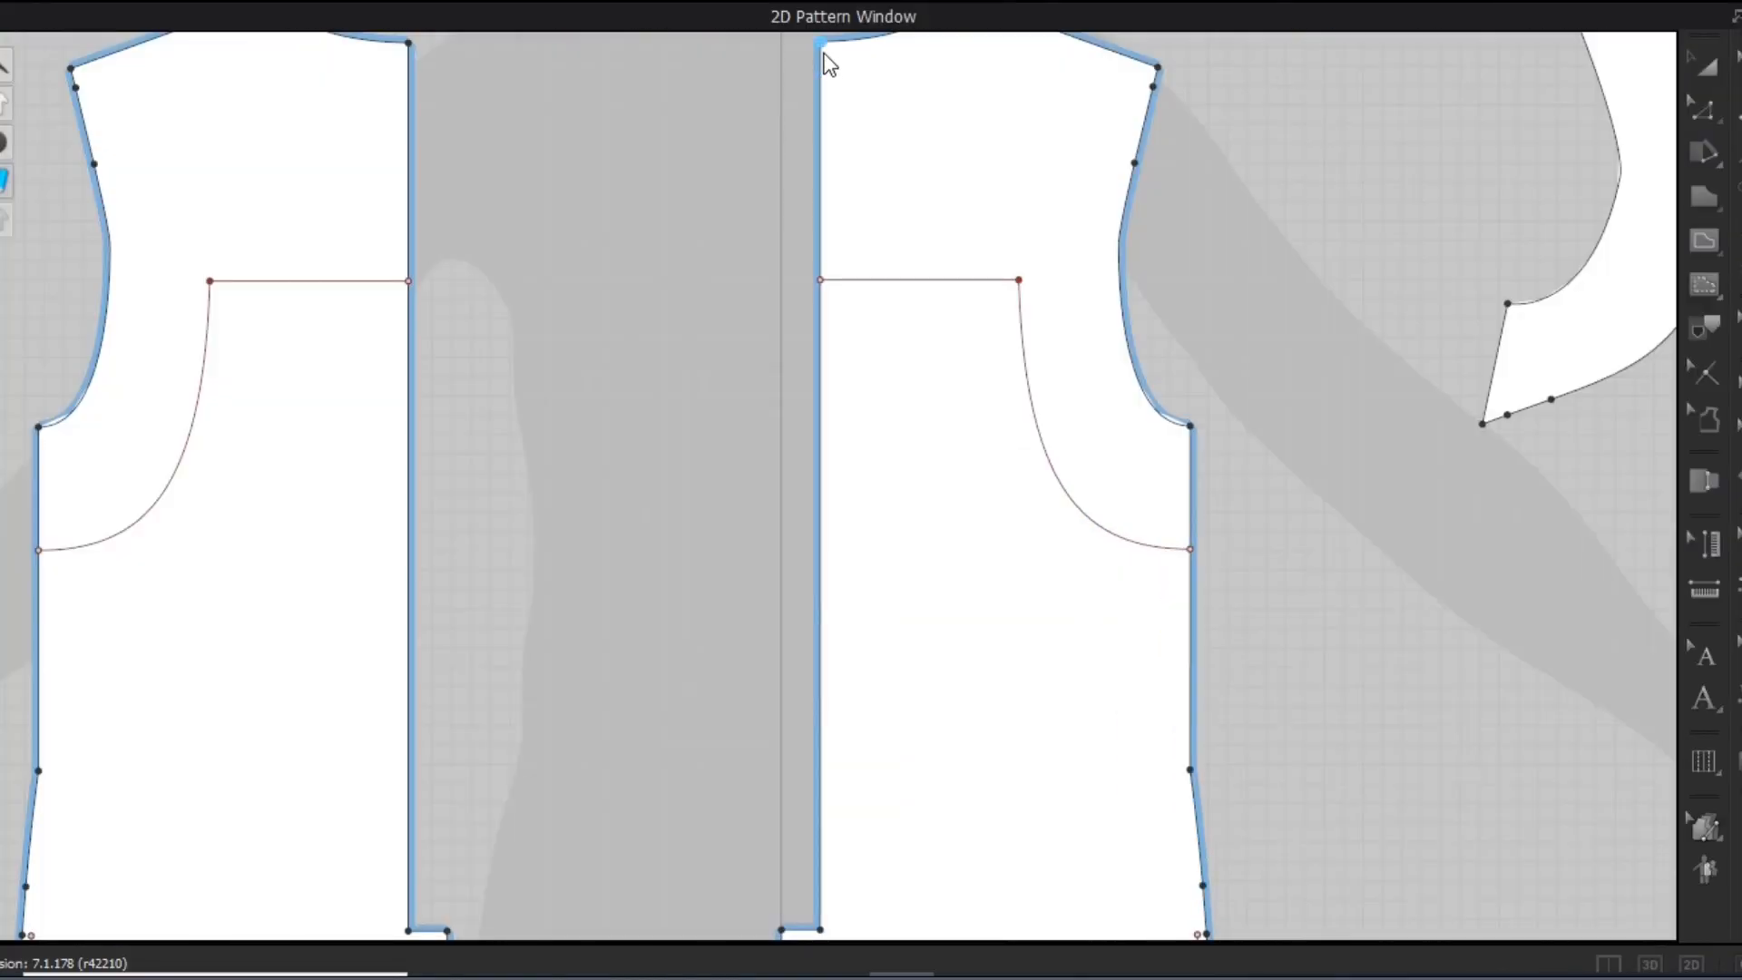
{"action": "left_click", "coordinate": [824, 933]}
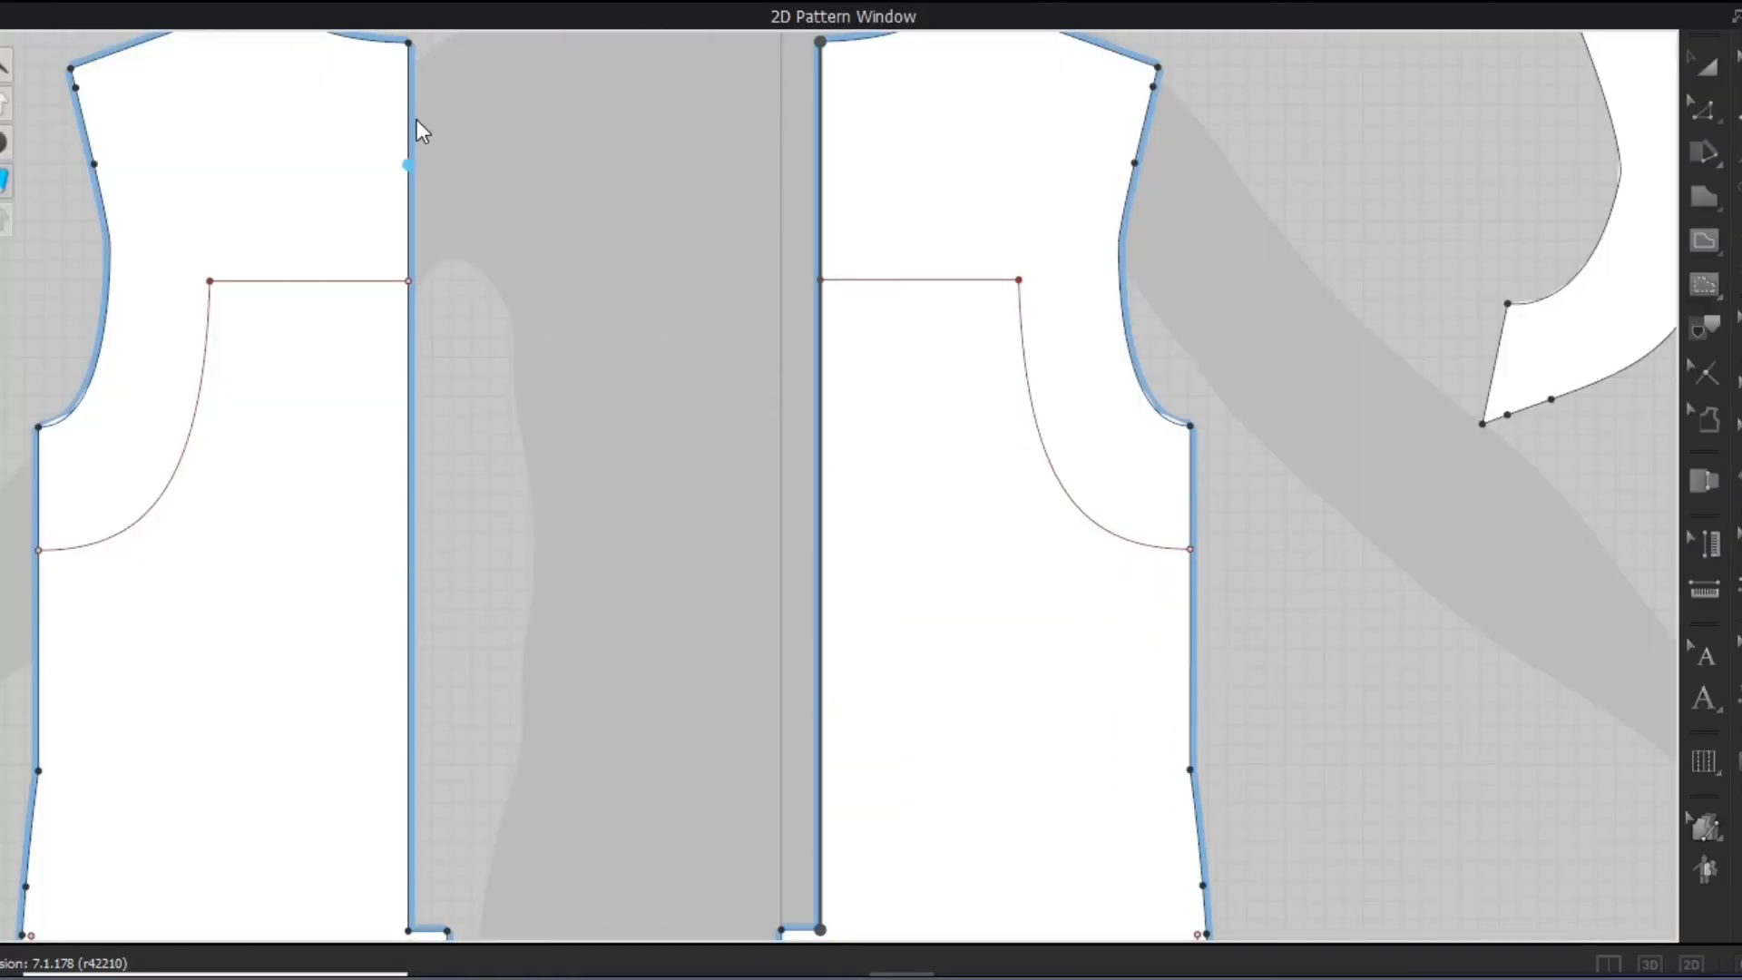
{"action": "left_click", "coordinate": [409, 44]}
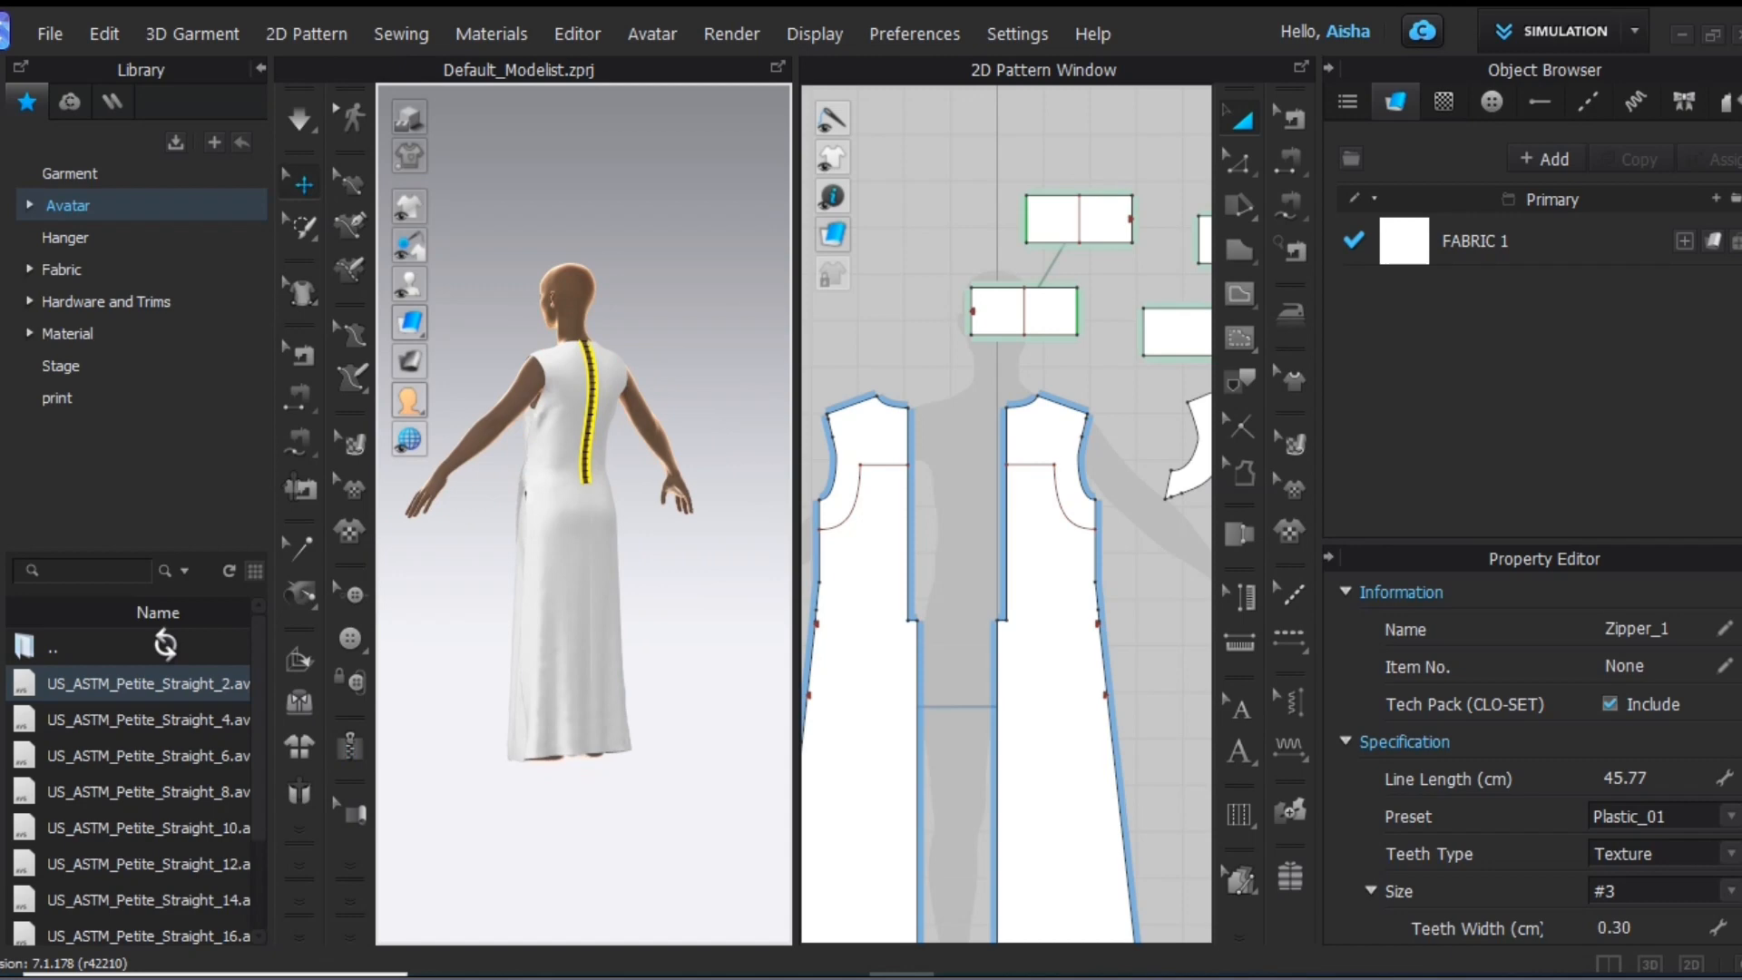
Simulate the garment in back view to draw the center back zipper closed, waiting for the program whenever it stops responding
{"action": "right_click_drag", "start_coordinate": [165, 644], "coordinate": [109, 644]}
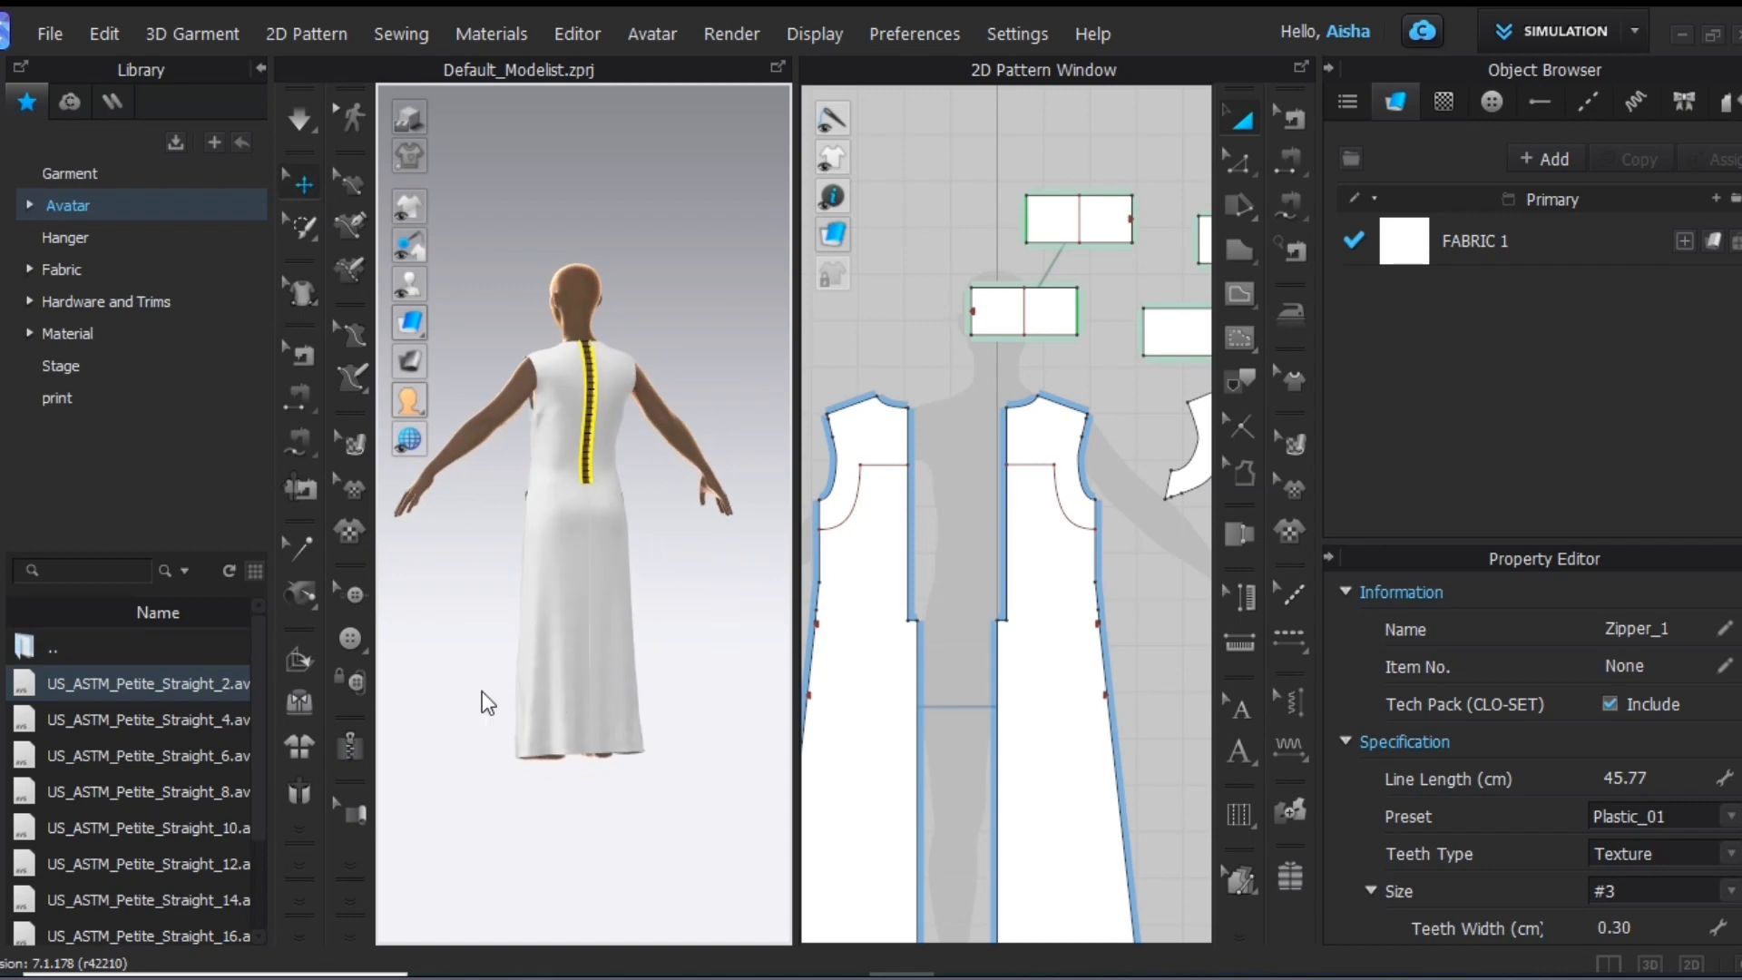
{"action": "left_click", "coordinate": [482, 691]}
{"action": "right_click_drag", "start_coordinate": [626, 522], "coordinate": [585, 515]}
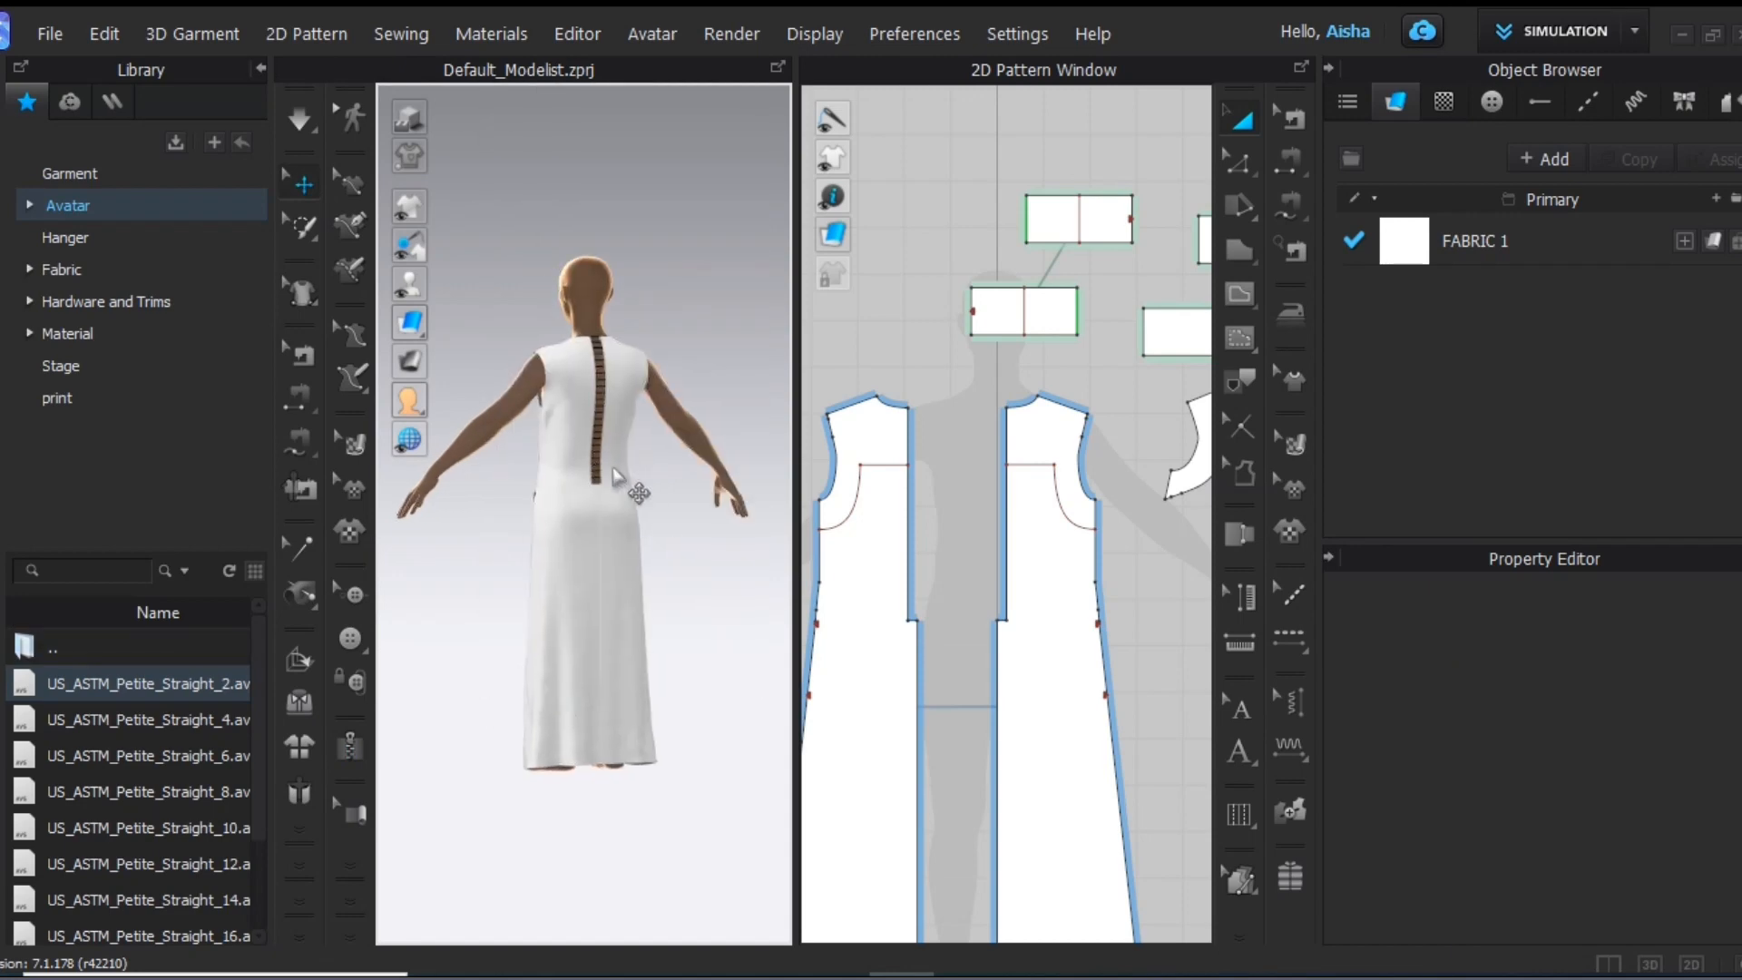
{"action": "left_click", "coordinate": [573, 548]}
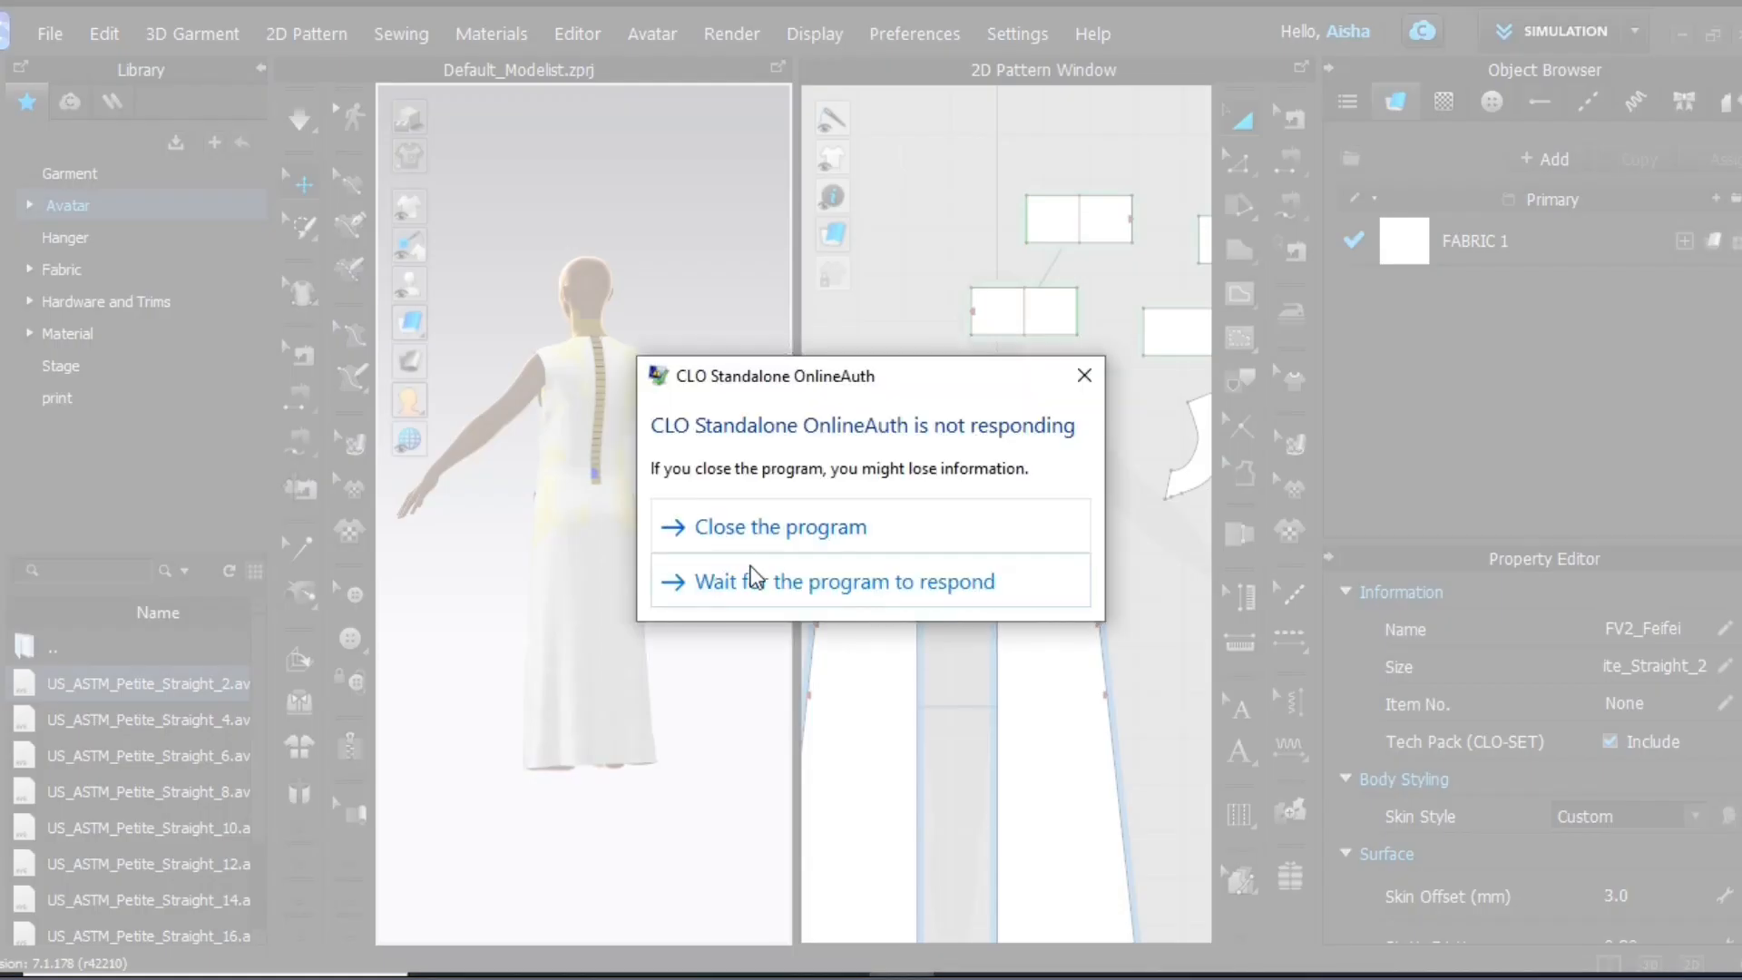
{"action": "left_click", "coordinate": [753, 577]}
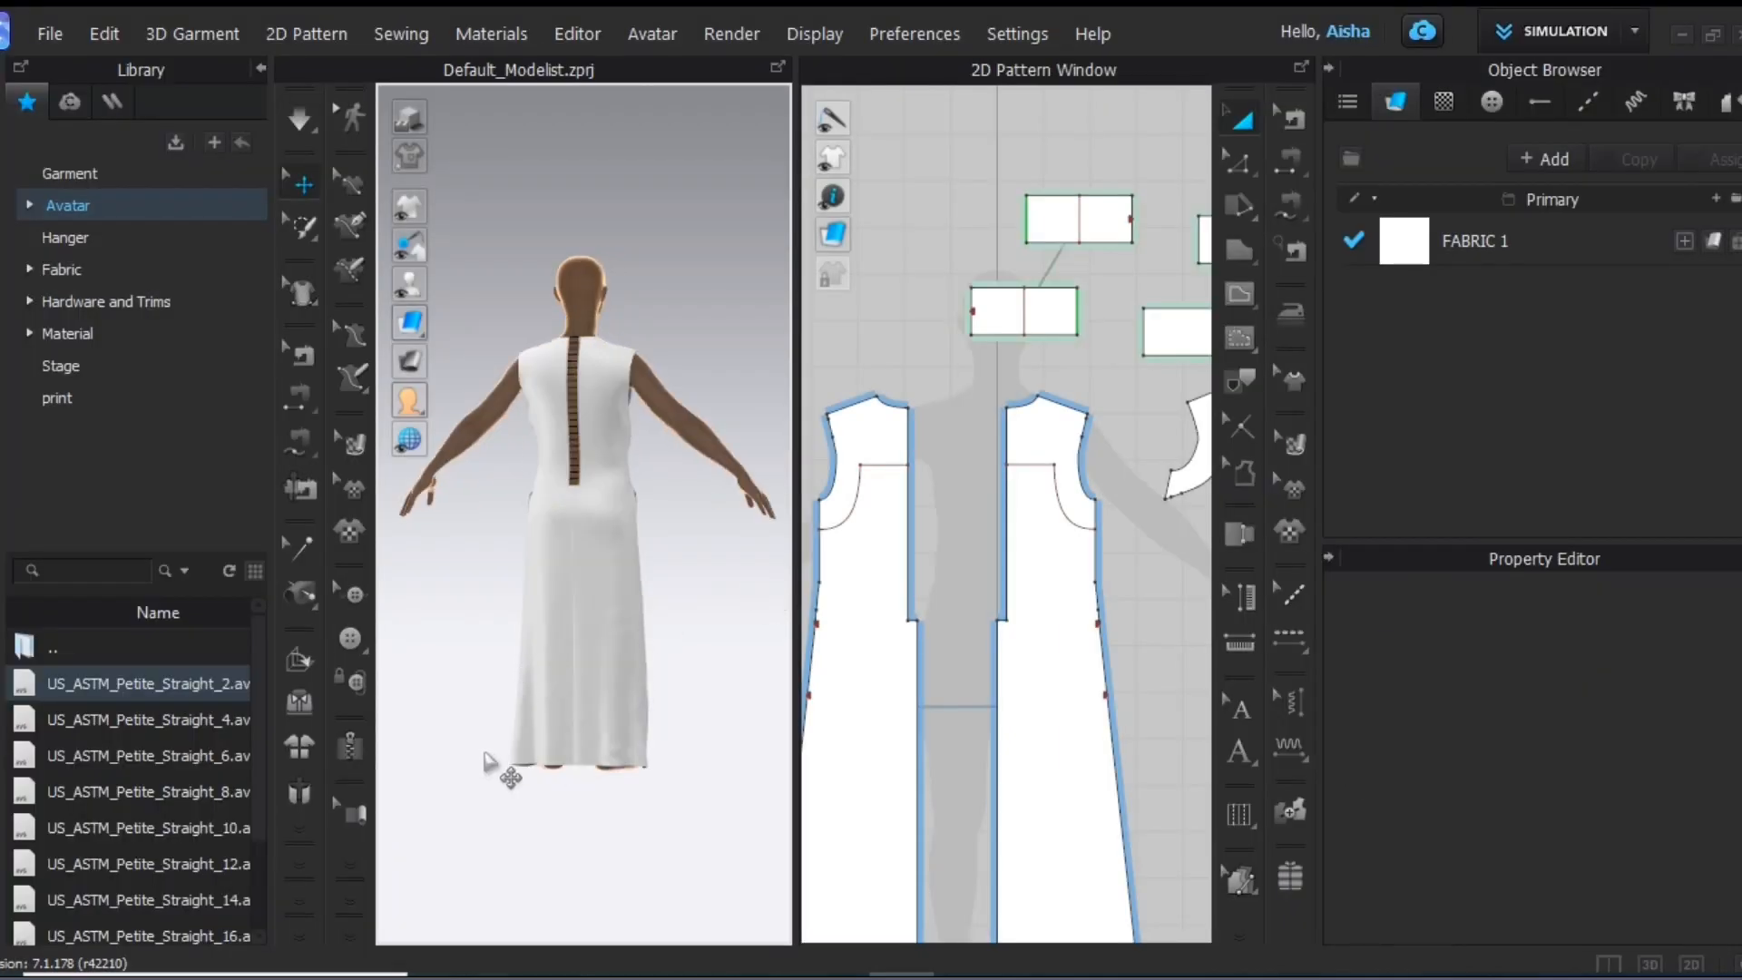
{"action": "right_click_drag", "start_coordinate": [485, 753], "coordinate": [505, 755]}
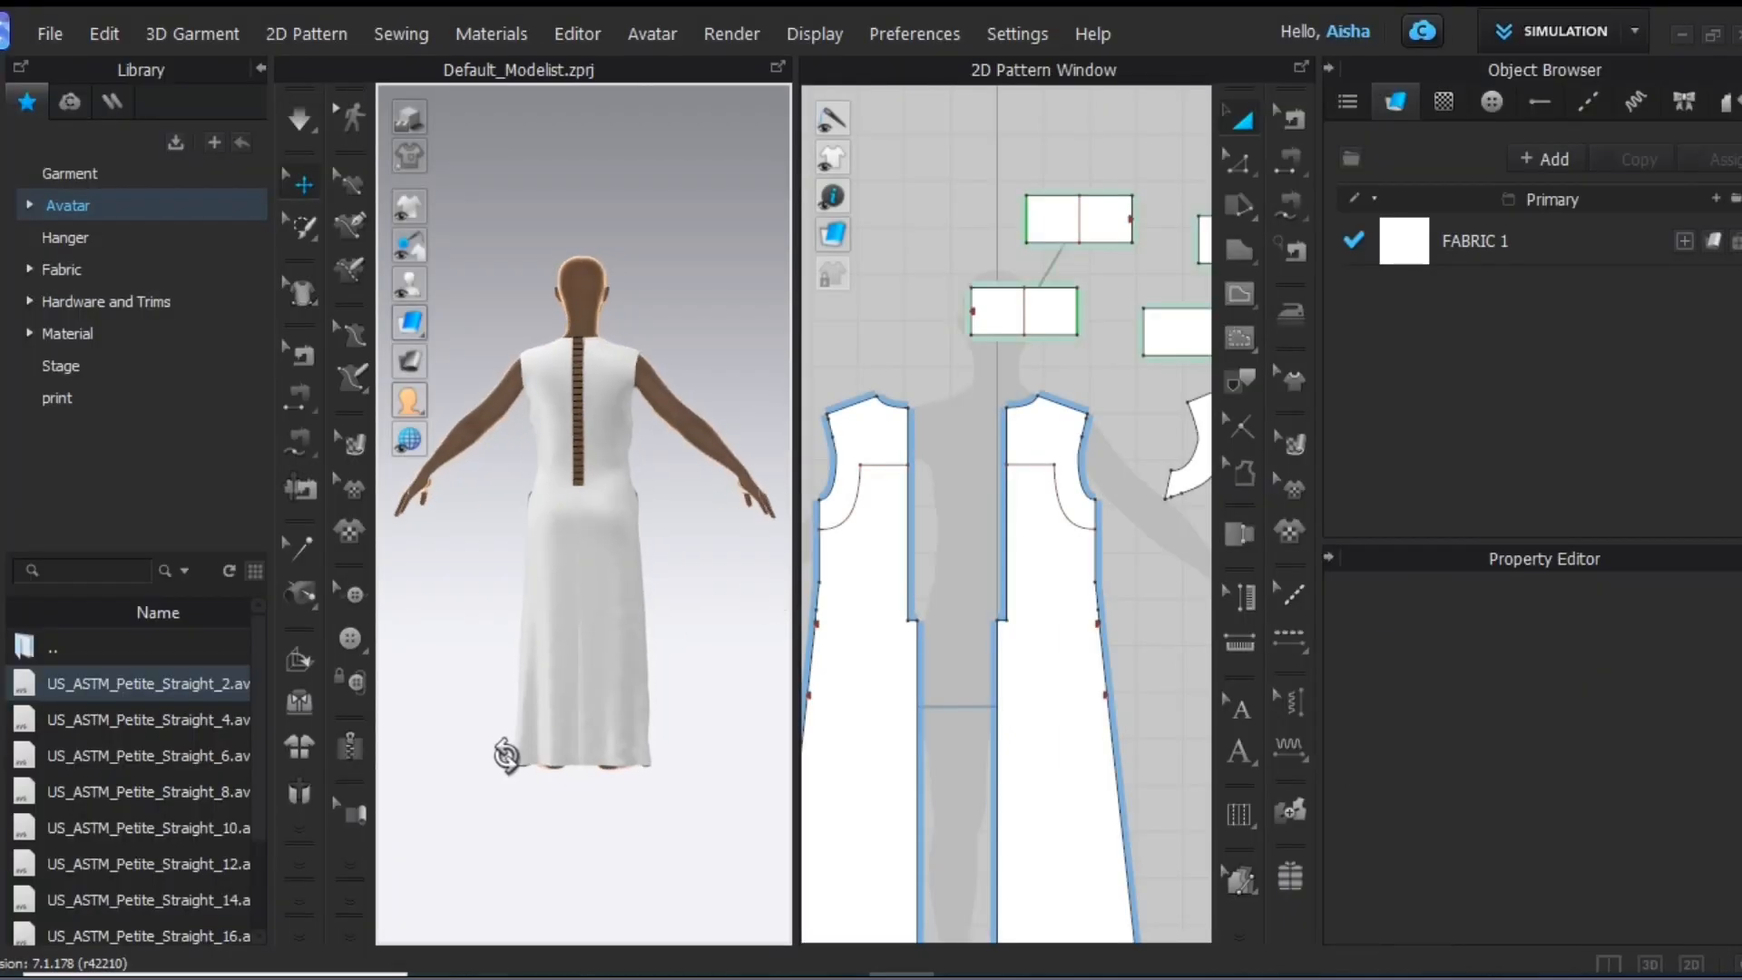
{"action": "right_click", "coordinate": [508, 757]}
{"action": "left_click", "coordinate": [585, 854]}
{"action": "left_click", "coordinate": [583, 465]}
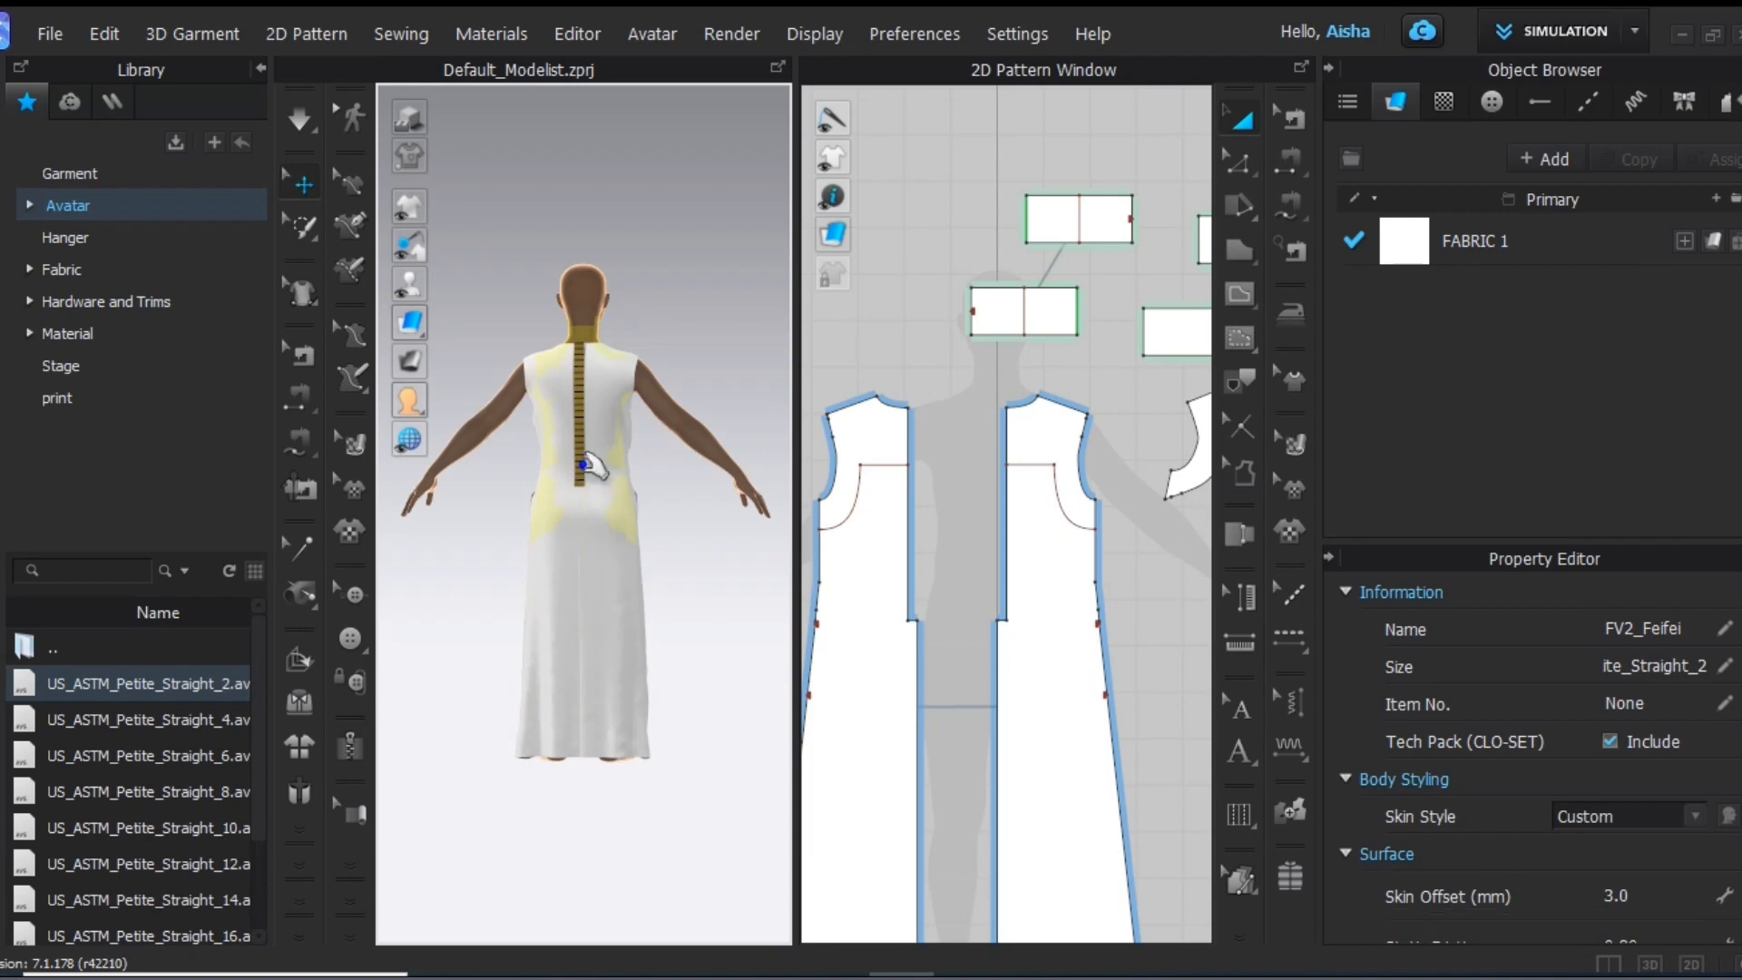
{"action": "key", "text": "8"}
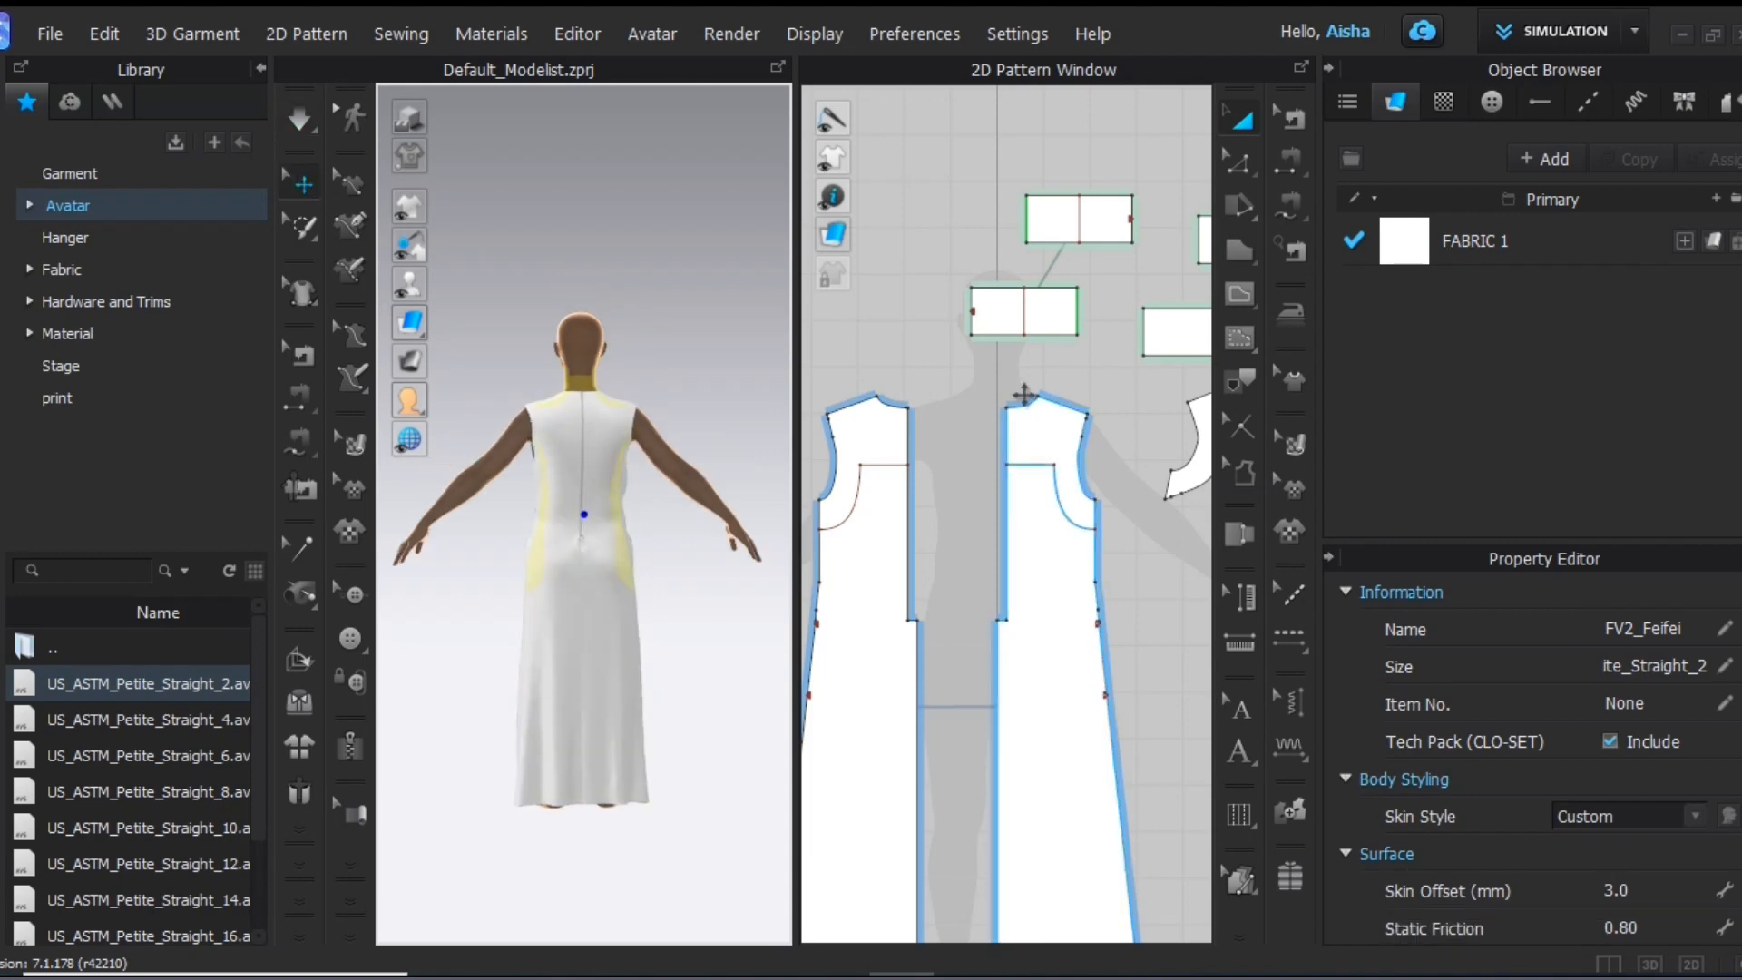
Move the upper center back edges of the back pieces outward by 1.85 cm
{"action": "left_click", "coordinate": [1240, 162]}
{"action": "left_click", "coordinate": [1301, 67]}
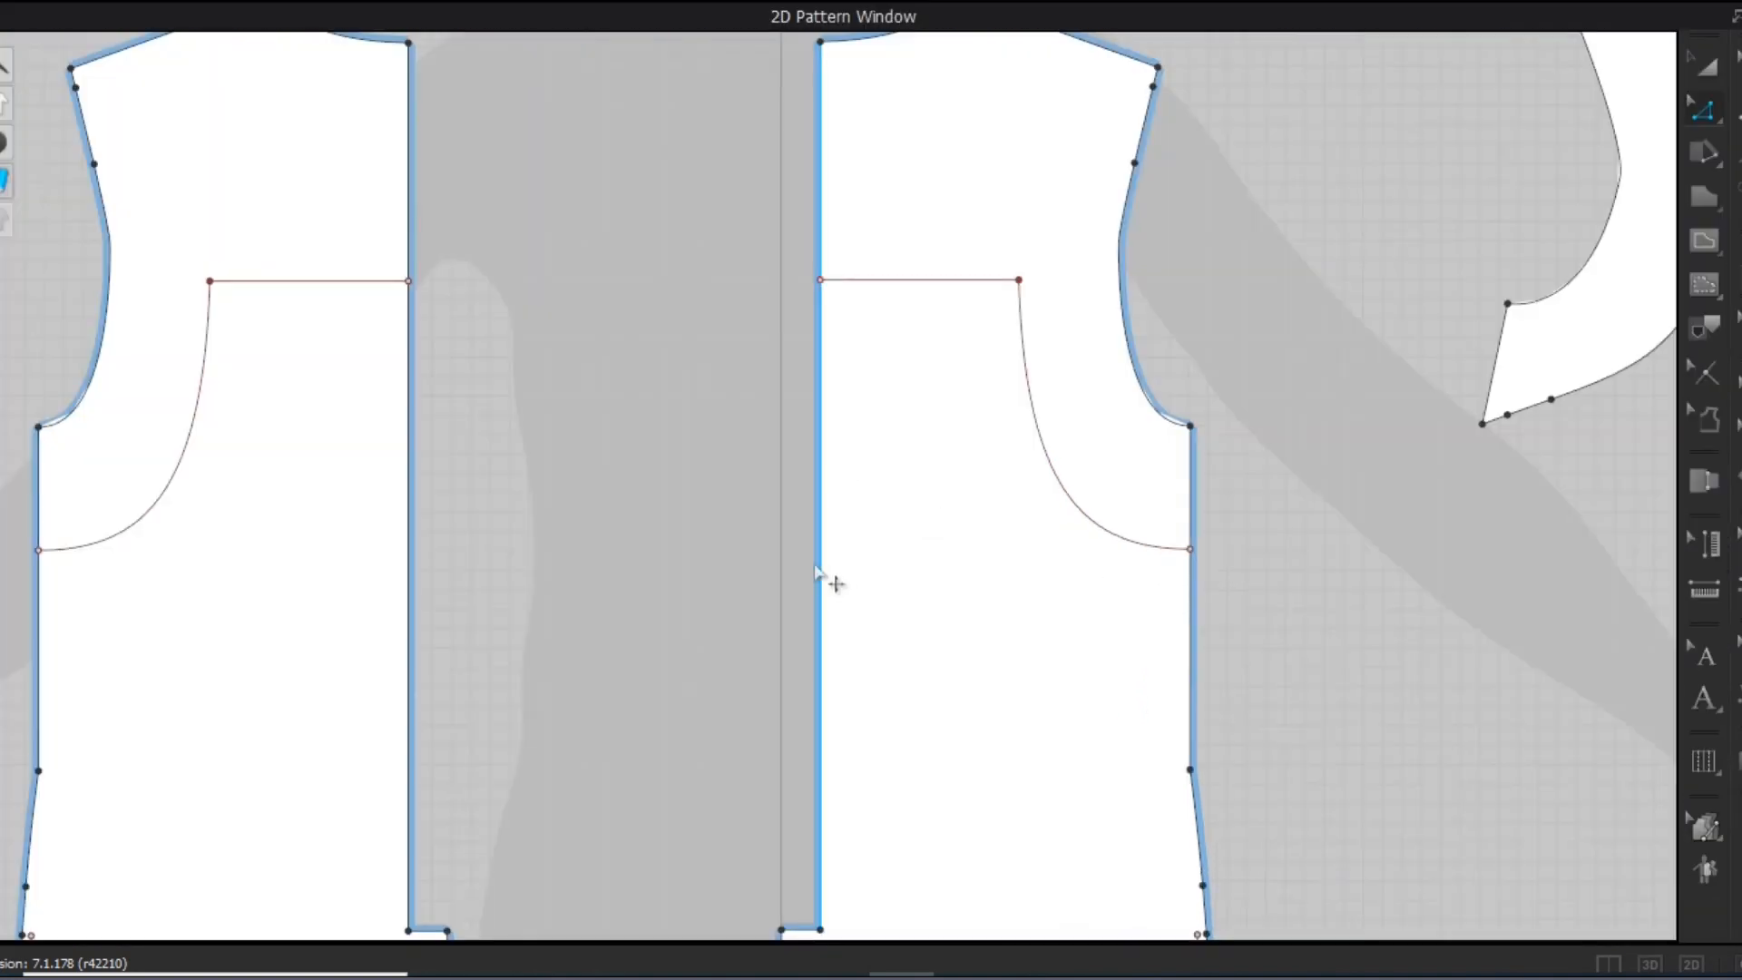
{"action": "left_click_drag", "start_coordinate": [819, 567], "coordinate": [793, 565]}
{"action": "key", "text": "Return"}
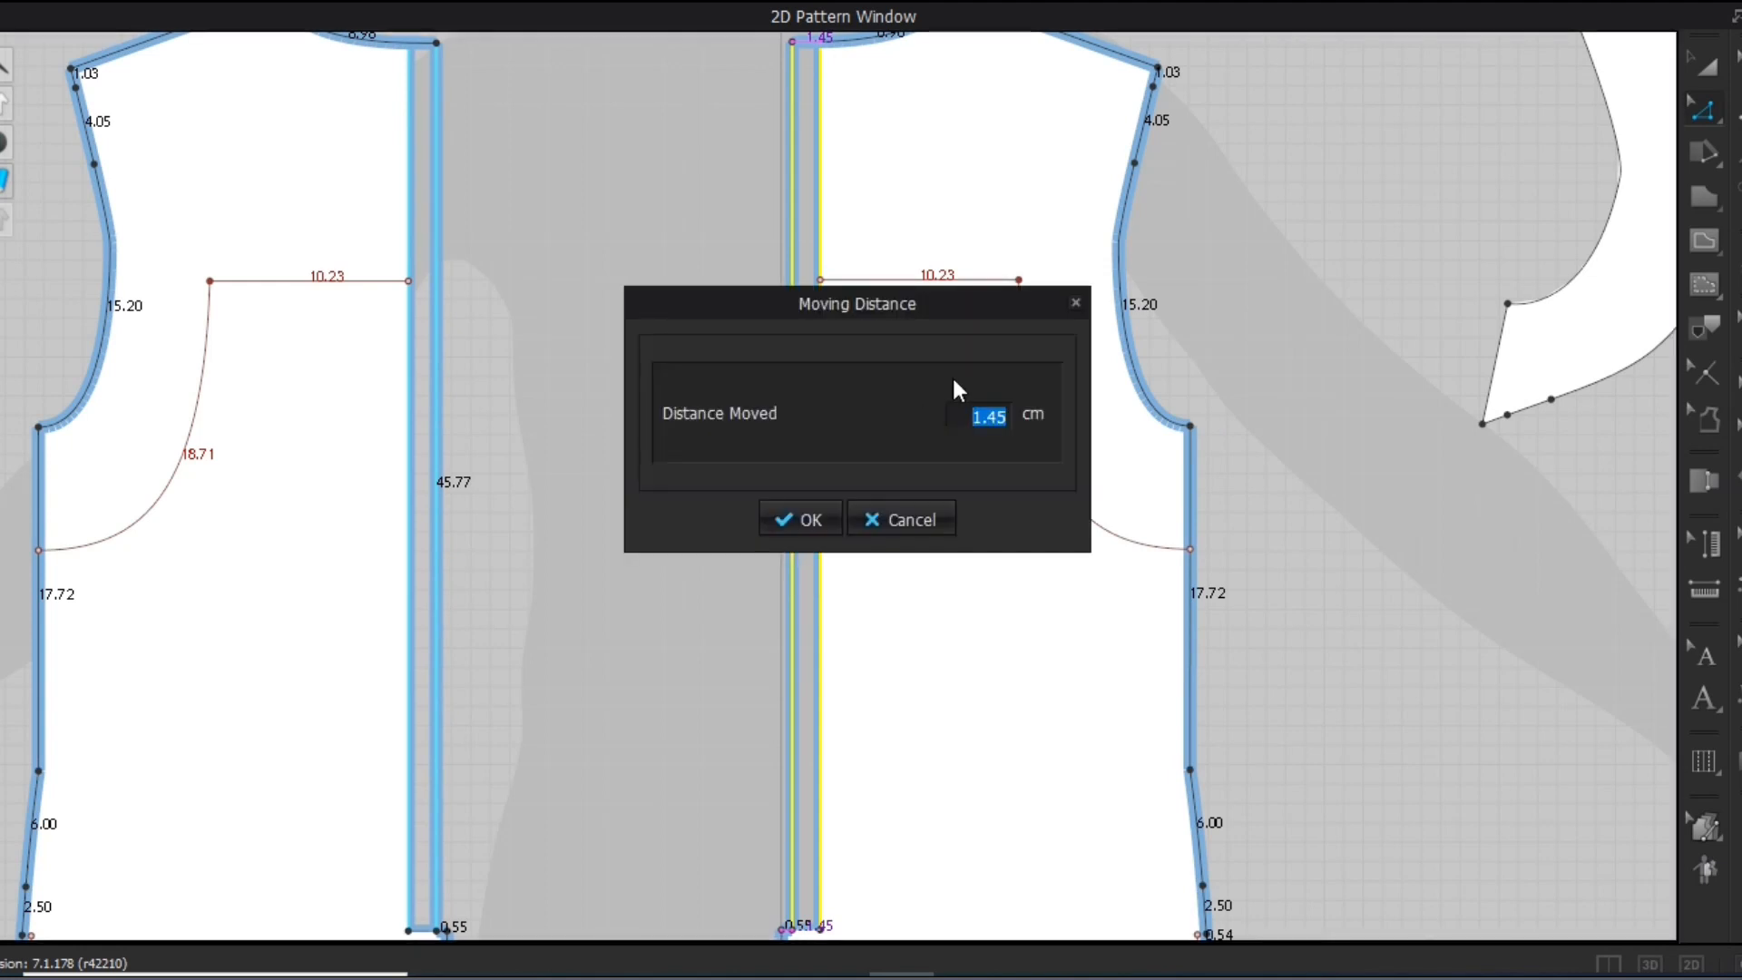
{"action": "type", "text": "1.85"}
{"action": "left_click", "coordinate": [810, 519]}
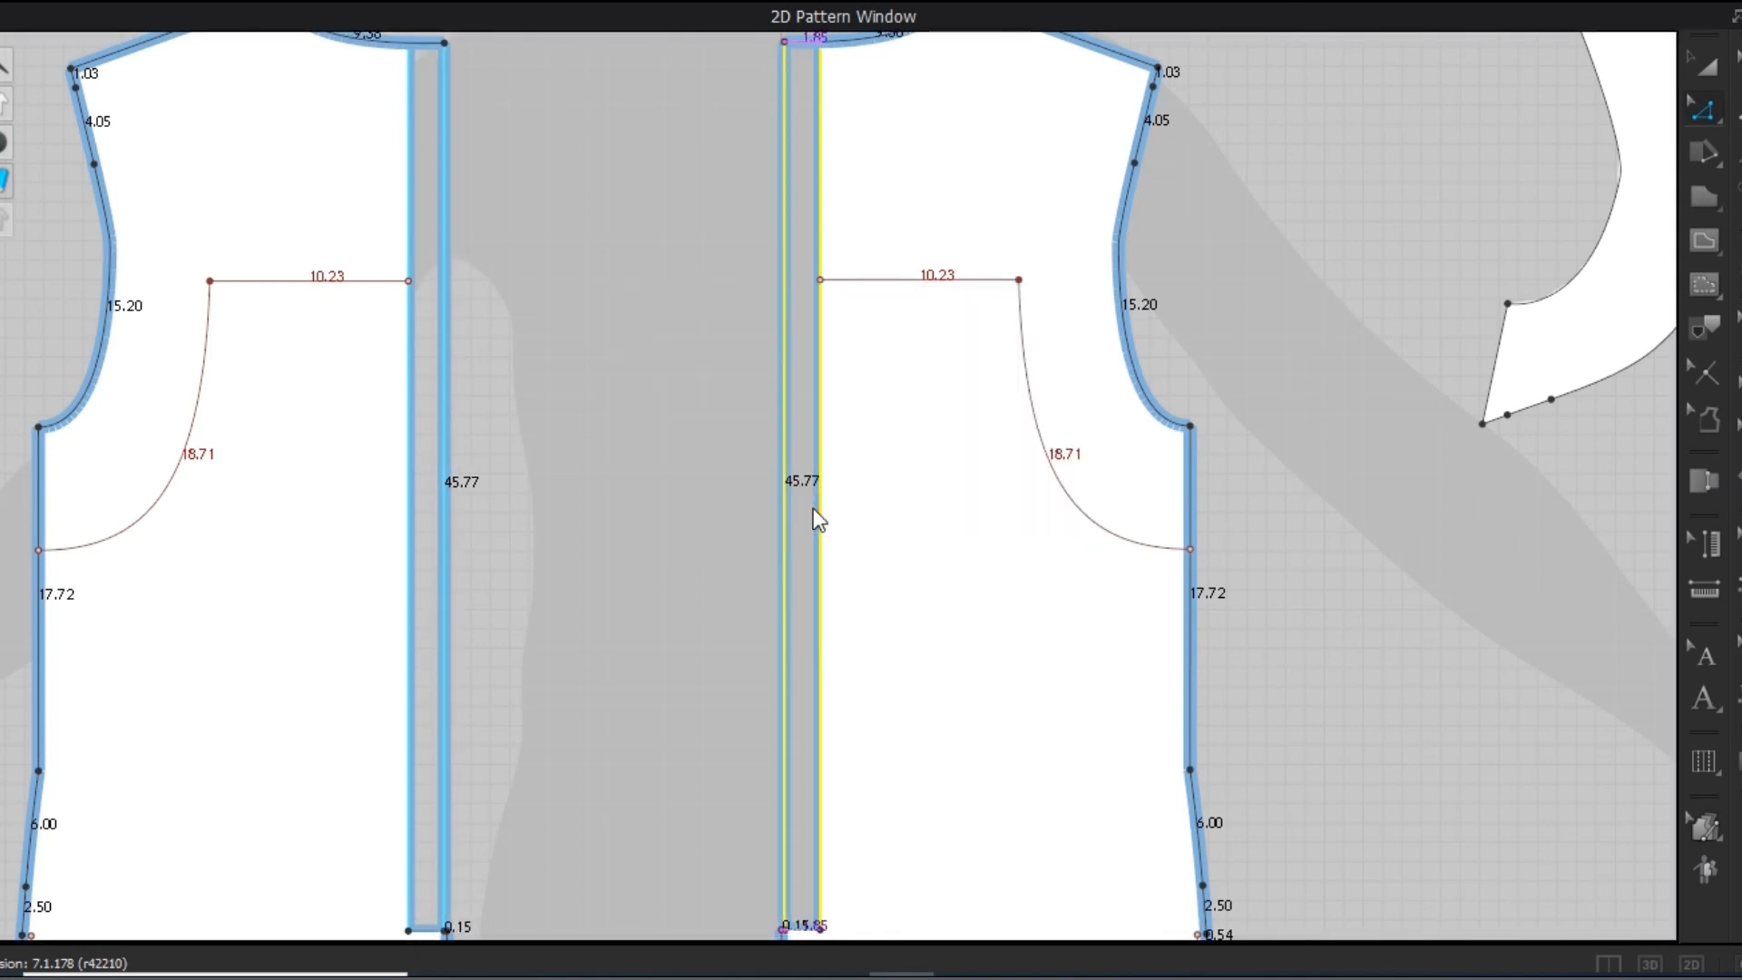
Return to the combined 3D and 2D view and simulate the garment, adjusting the drape at the center back
{"action": "left_click", "coordinate": [1736, 16]}
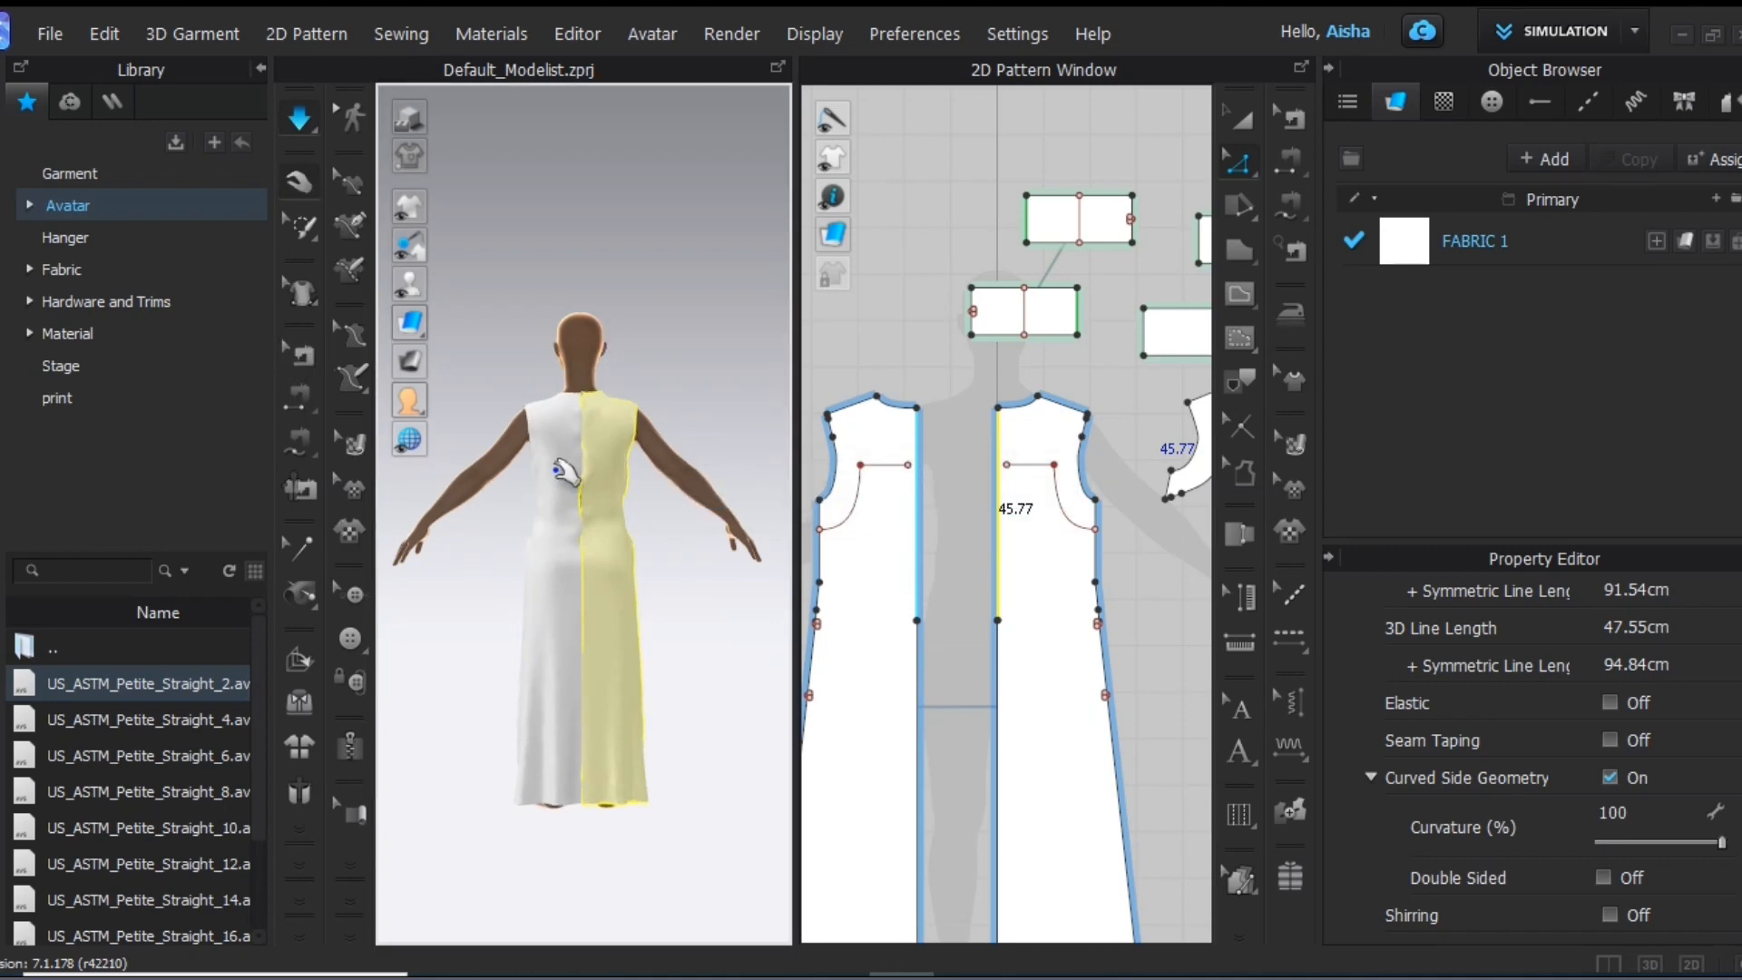
{"action": "left_click", "coordinate": [578, 500]}
{"action": "middle_click_drag", "start_coordinate": [579, 470], "coordinate": [589, 495]}
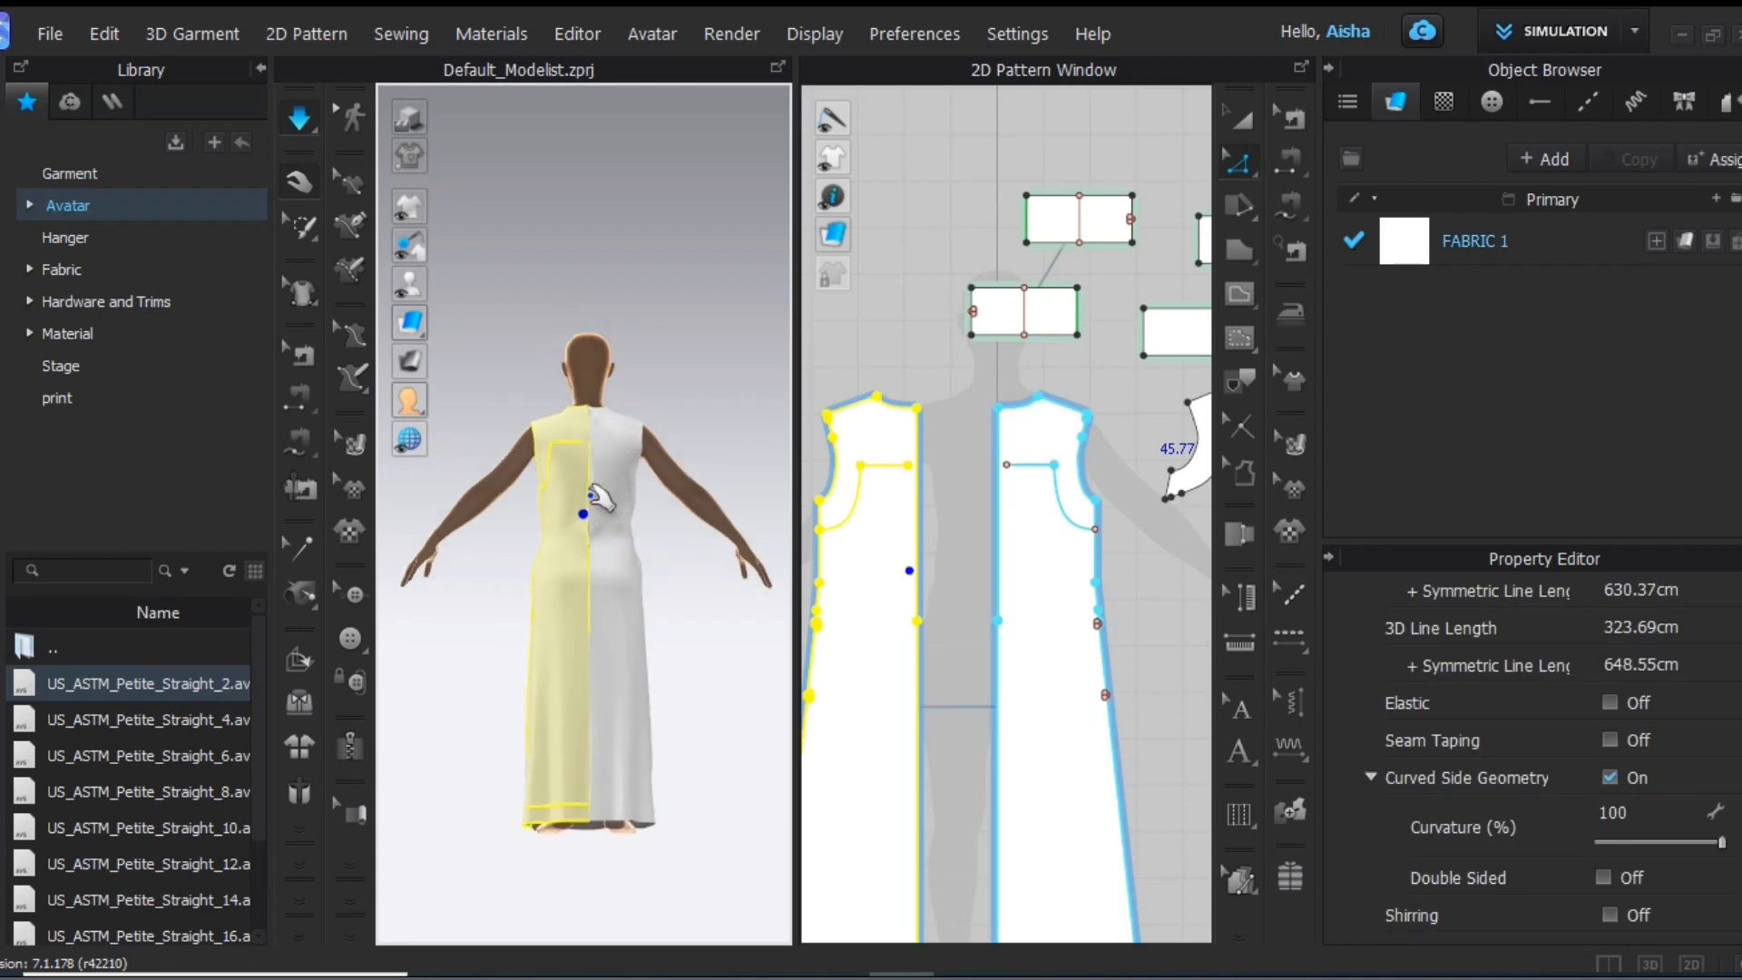
{"action": "left_click", "coordinate": [591, 498]}
{"action": "left_click", "coordinate": [656, 367]}
Set the center back zipper's preset to Conceal_01 and its total width to 0.3 cm
{"action": "left_click", "coordinate": [591, 413]}
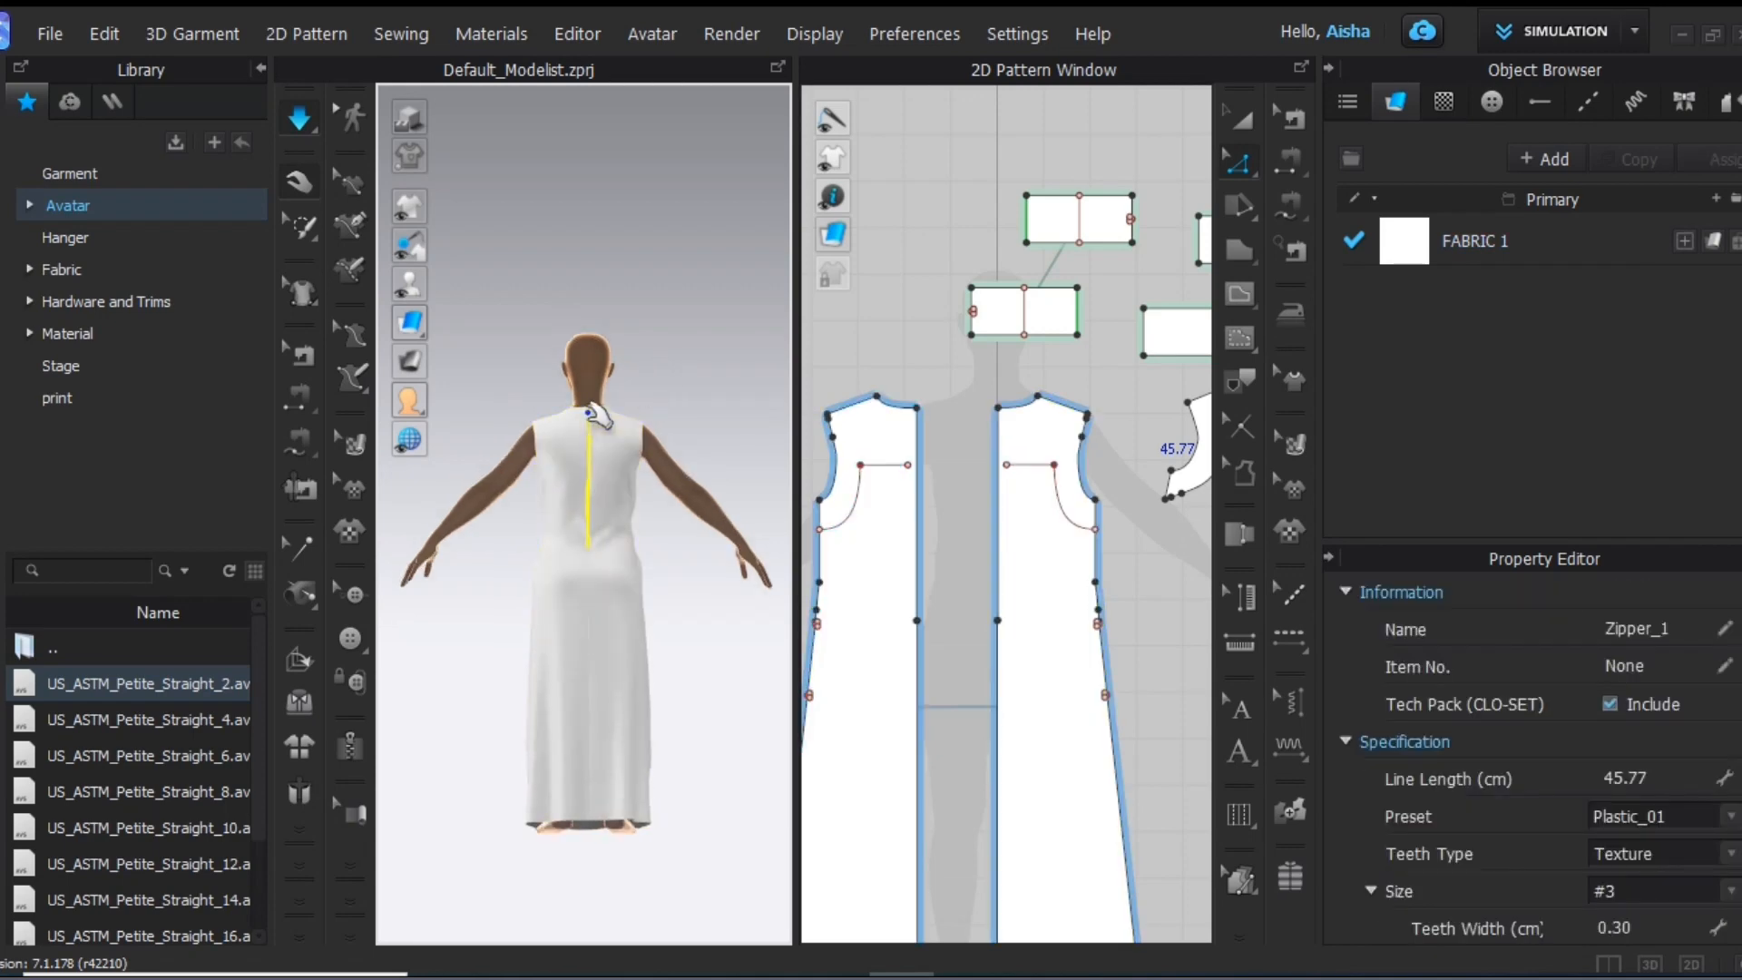
{"action": "scroll", "coordinate": [585, 399], "scroll_direction": "up", "scroll_amount": 5}
{"action": "left_click", "coordinate": [1739, 815]}
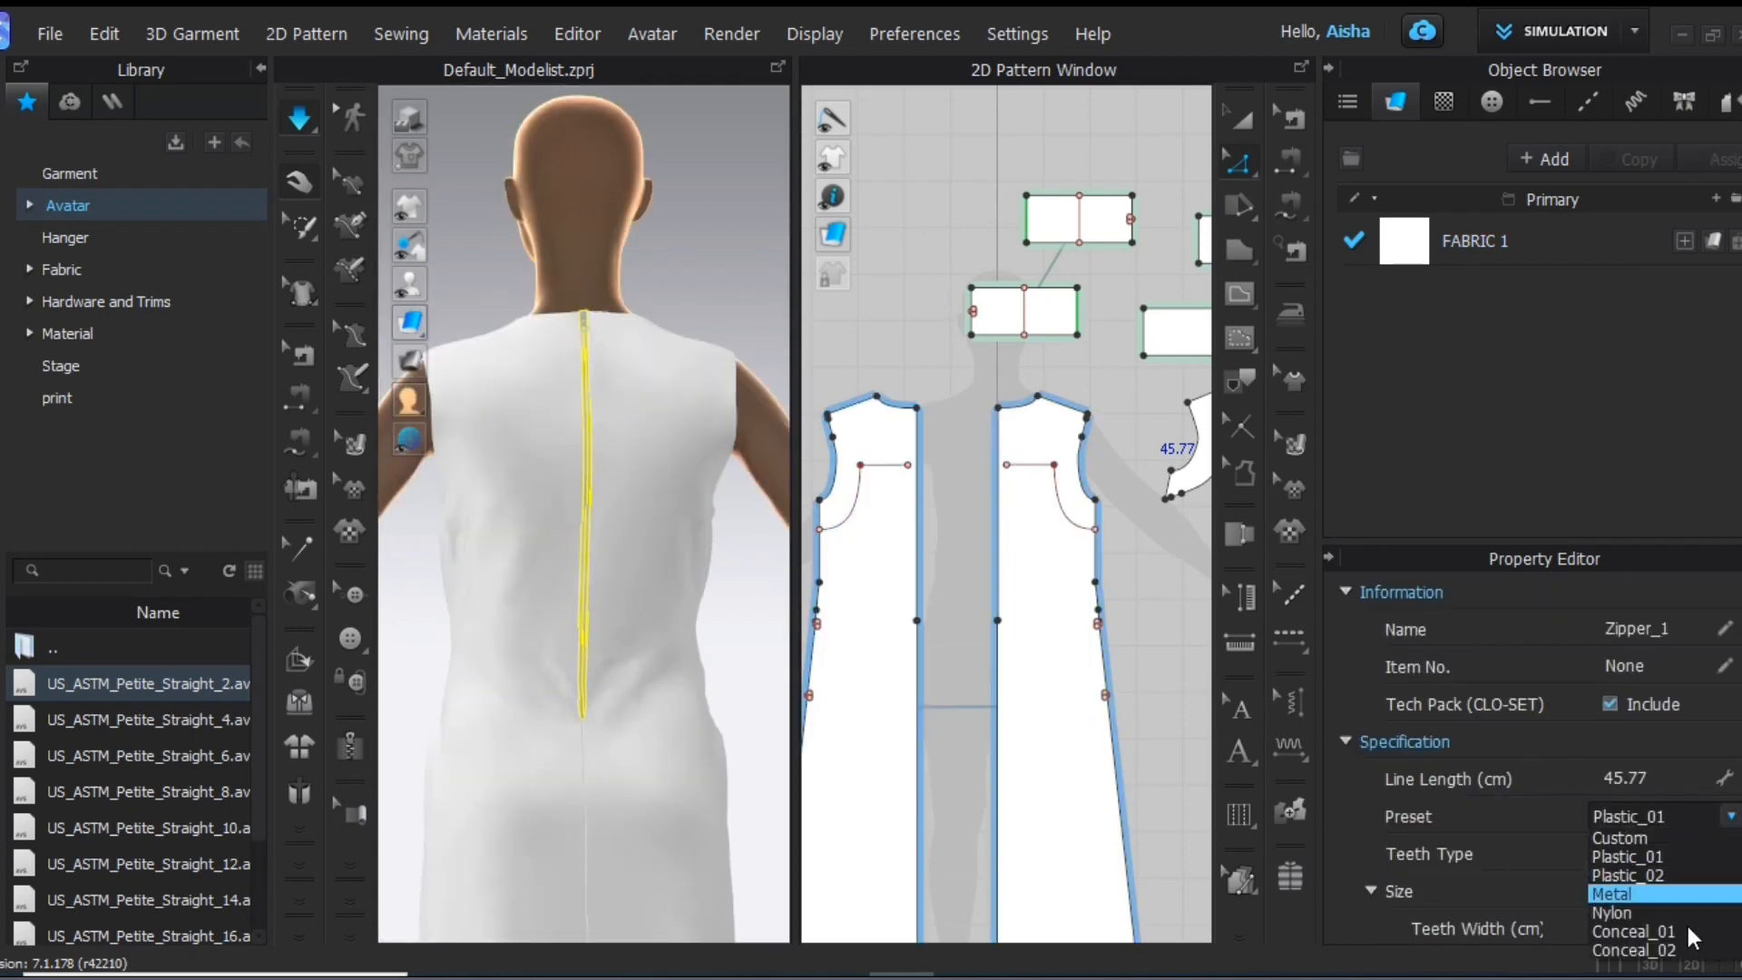
{"action": "left_click", "coordinate": [1686, 932]}
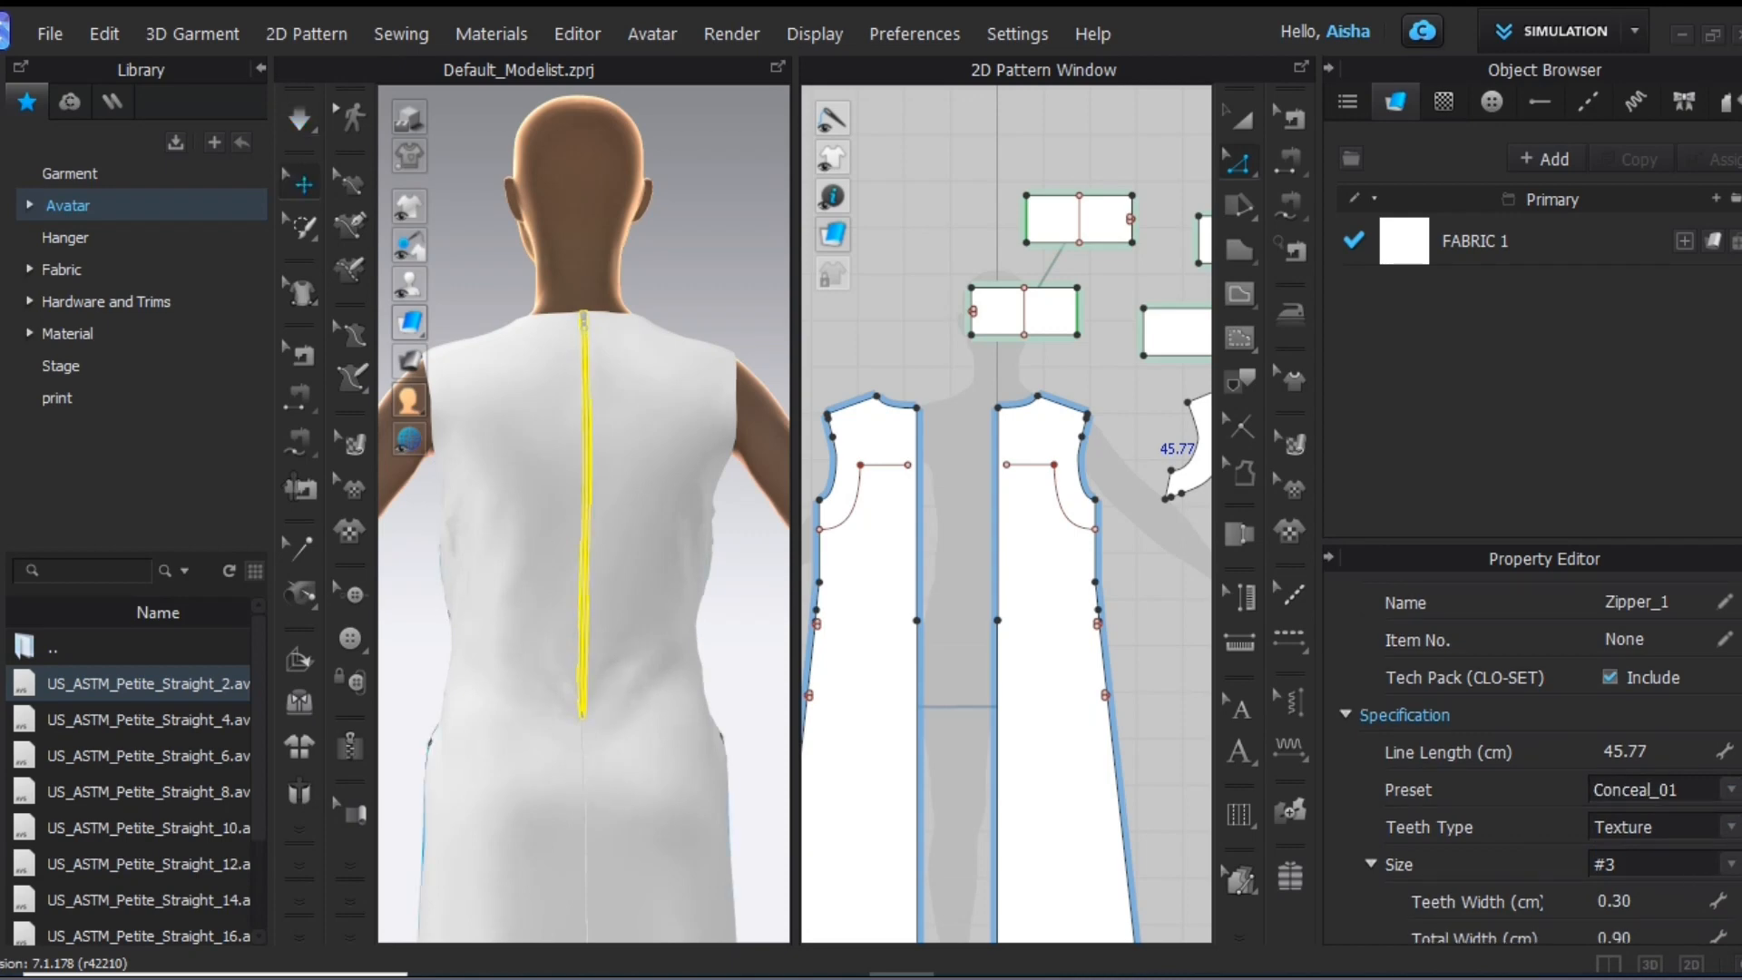
{"action": "scroll", "coordinate": [1679, 907], "scroll_direction": "down", "scroll_amount": 2}
{"action": "left_click", "coordinate": [1636, 884]}
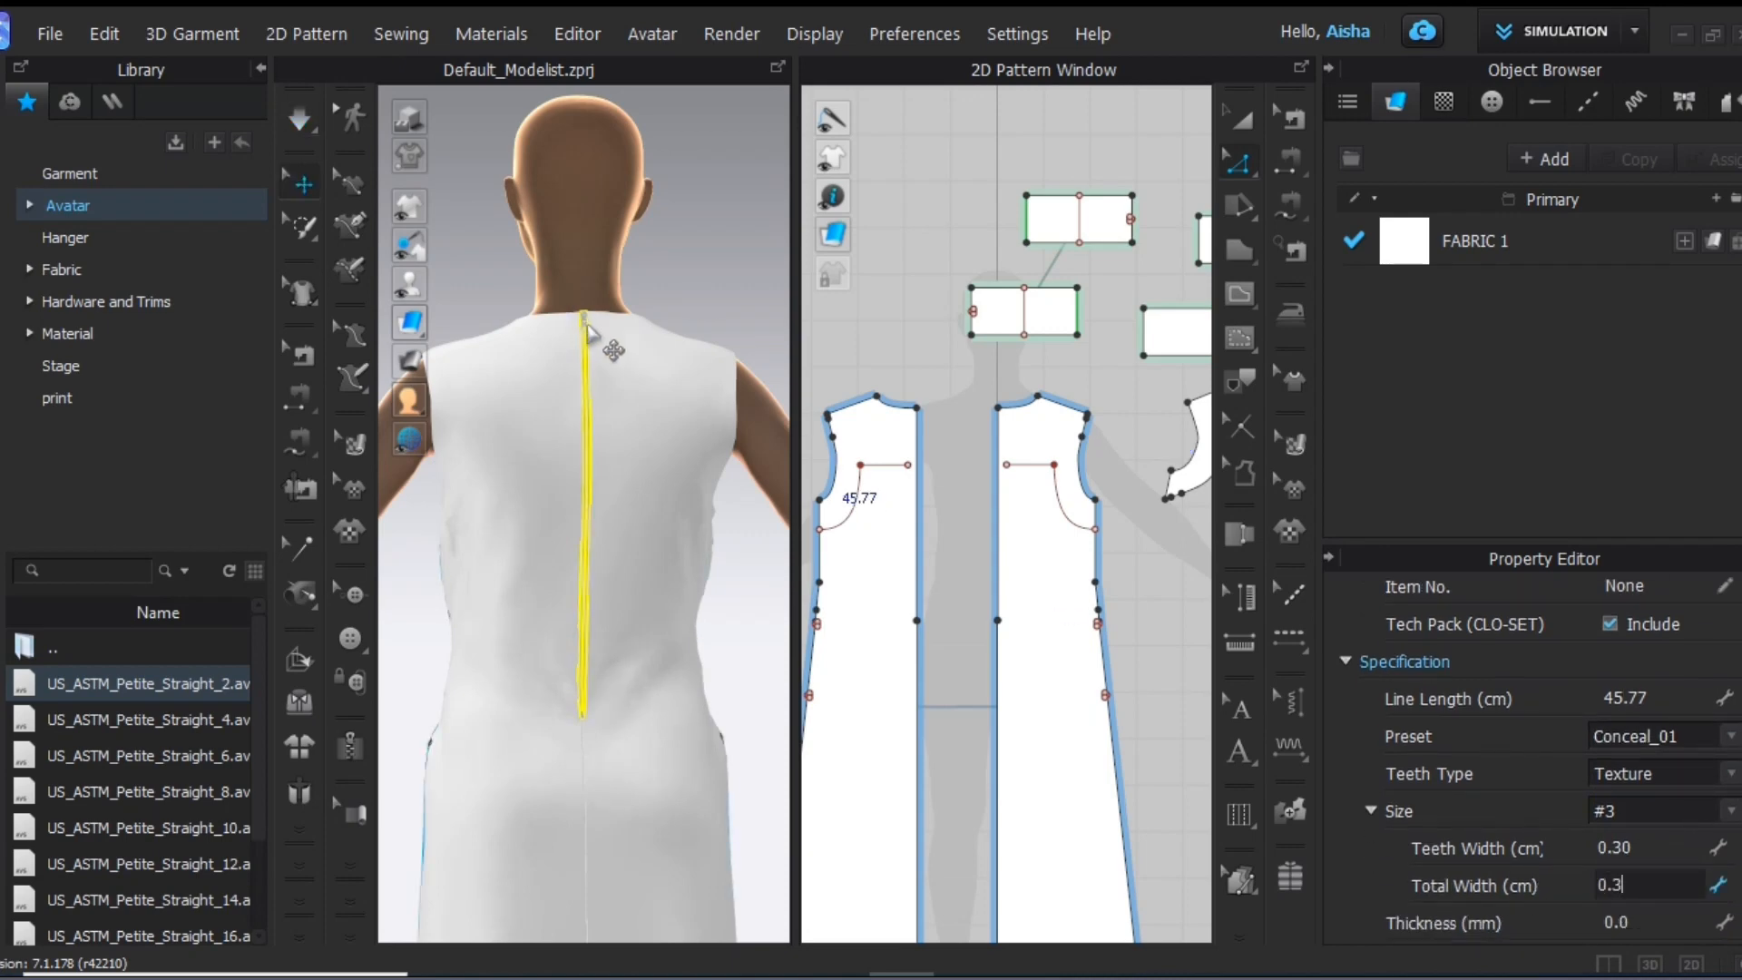
Give the zipper a rounded slider shape and a slim, tapered puller
{"action": "left_click", "coordinate": [583, 319]}
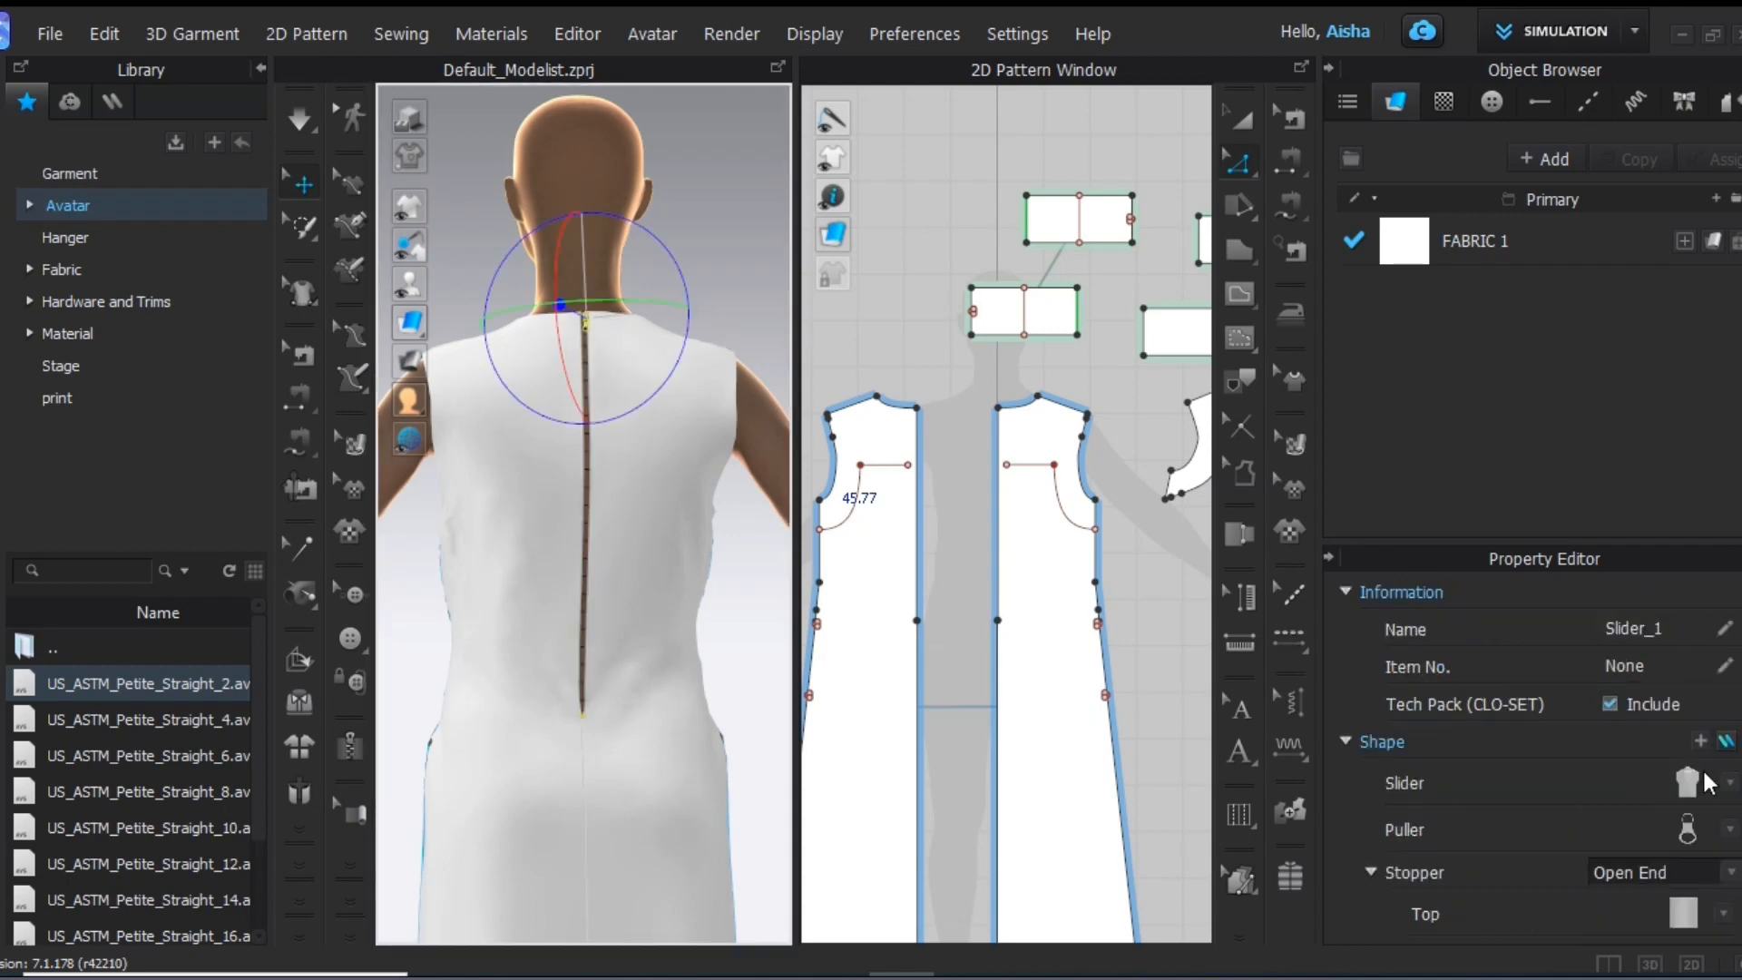
{"action": "left_click", "coordinate": [1729, 786]}
{"action": "left_click", "coordinate": [1627, 603]}
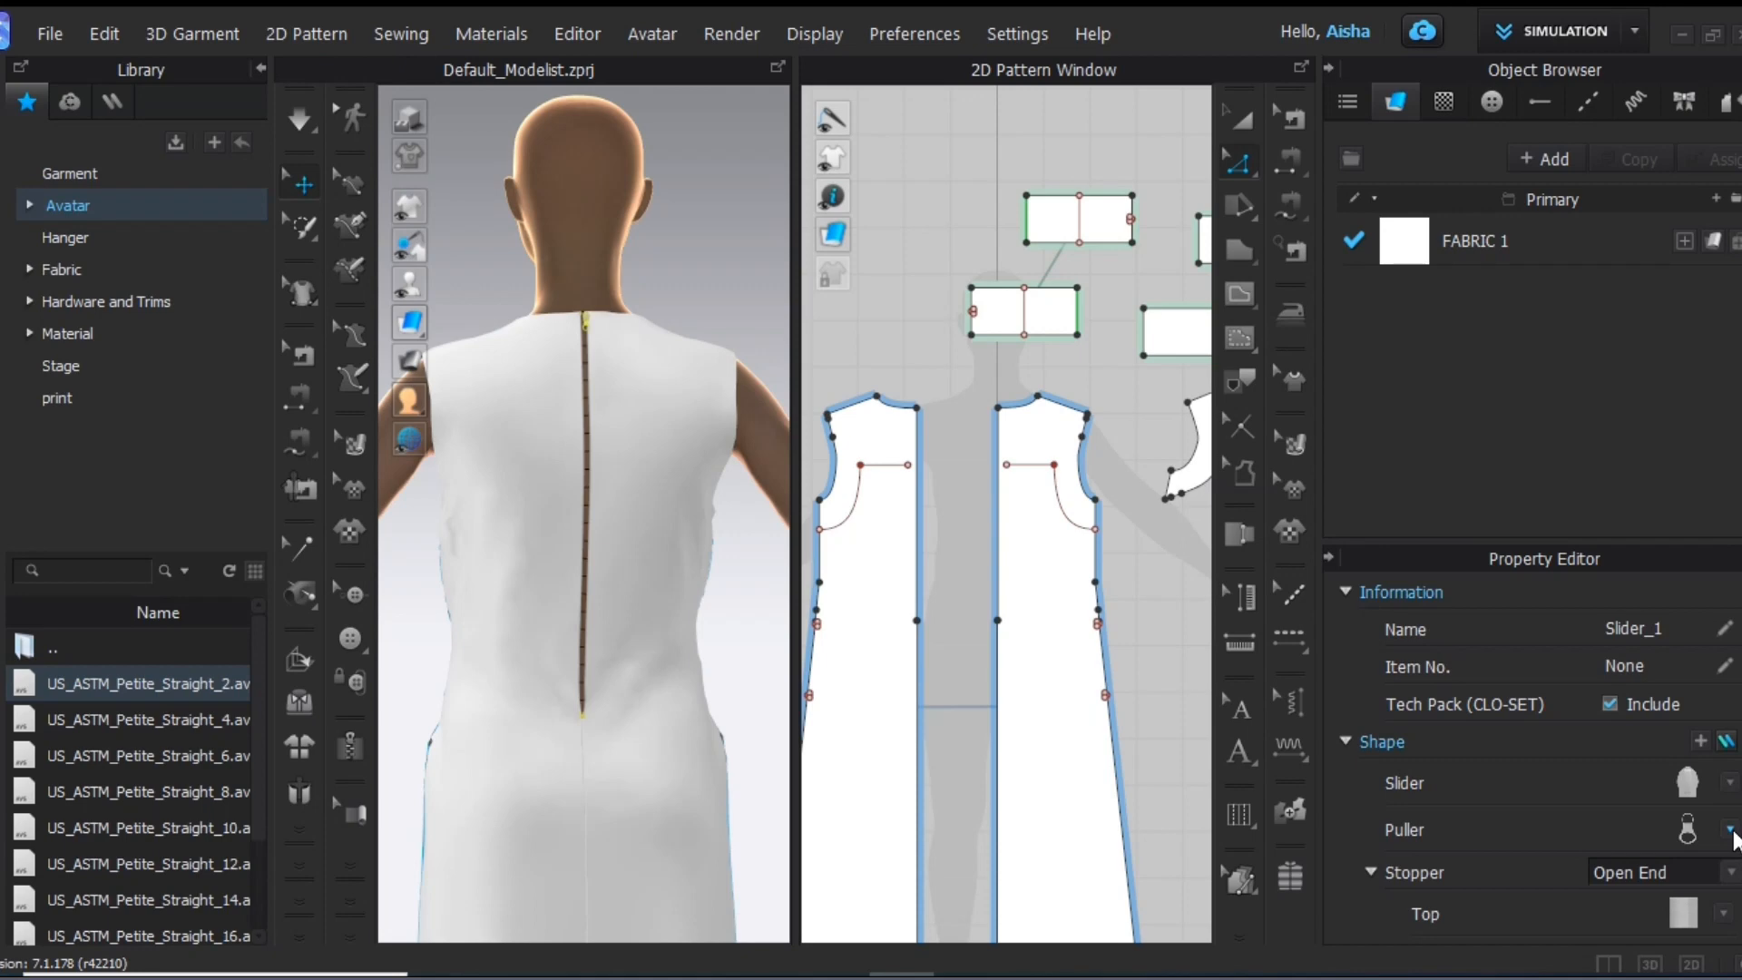
{"action": "left_click", "coordinate": [1729, 829]}
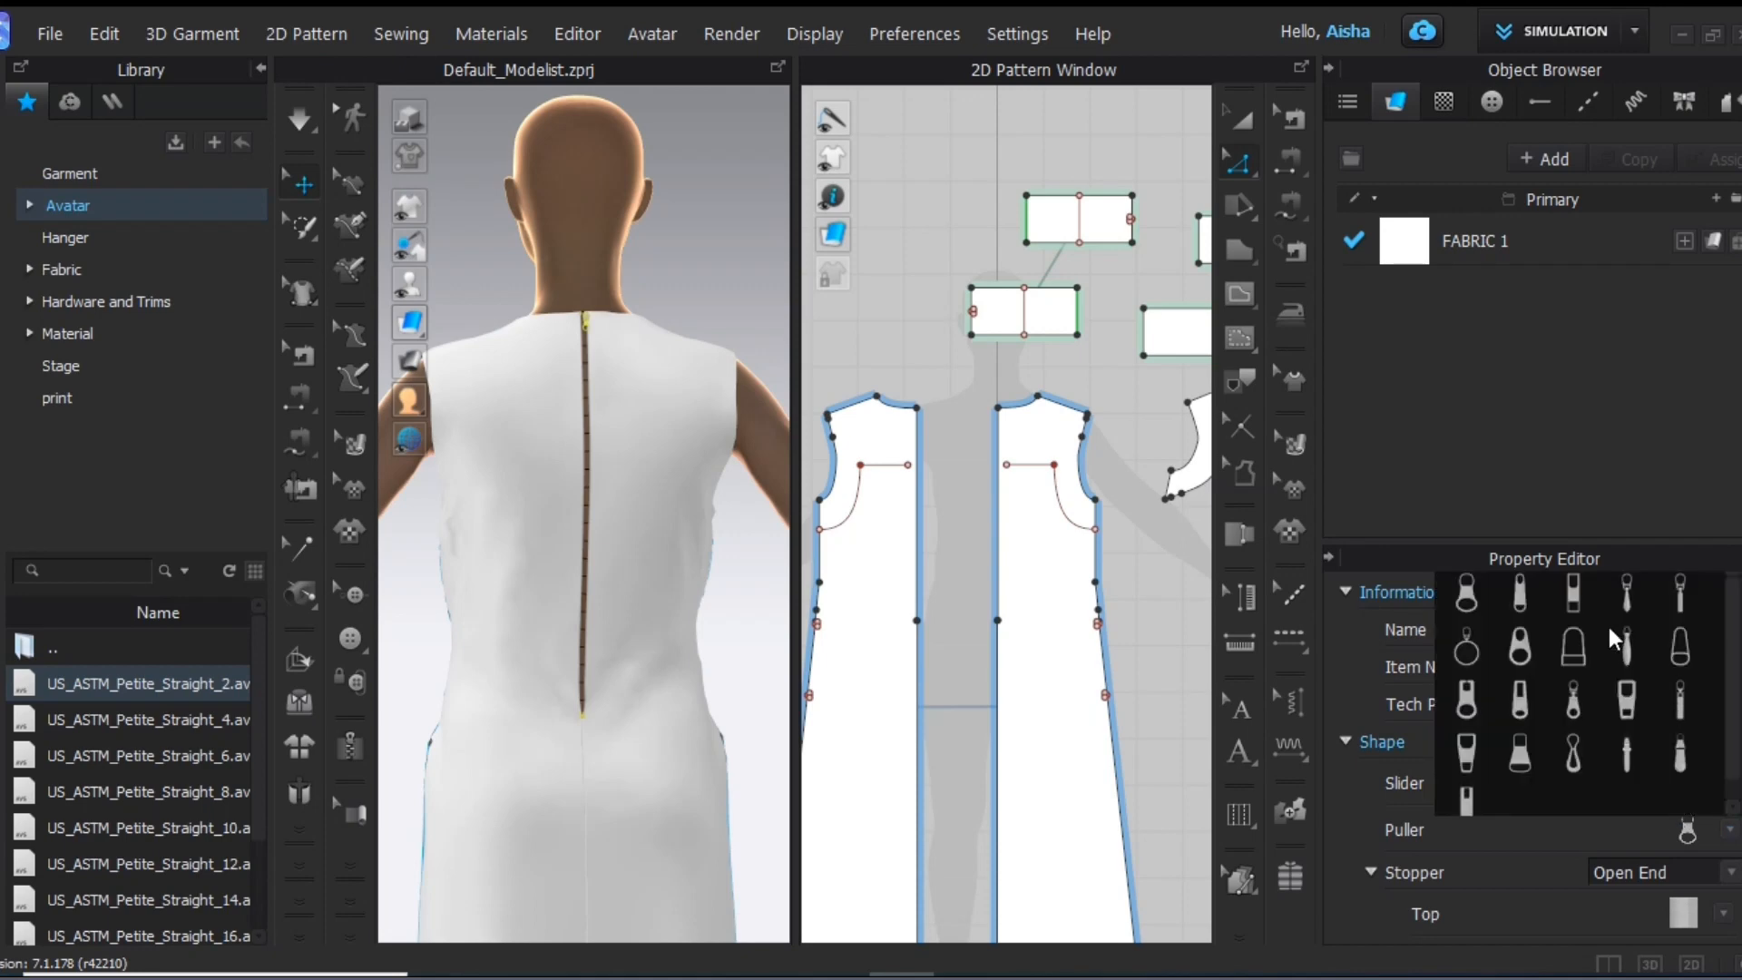
{"action": "left_click", "coordinate": [1626, 644]}
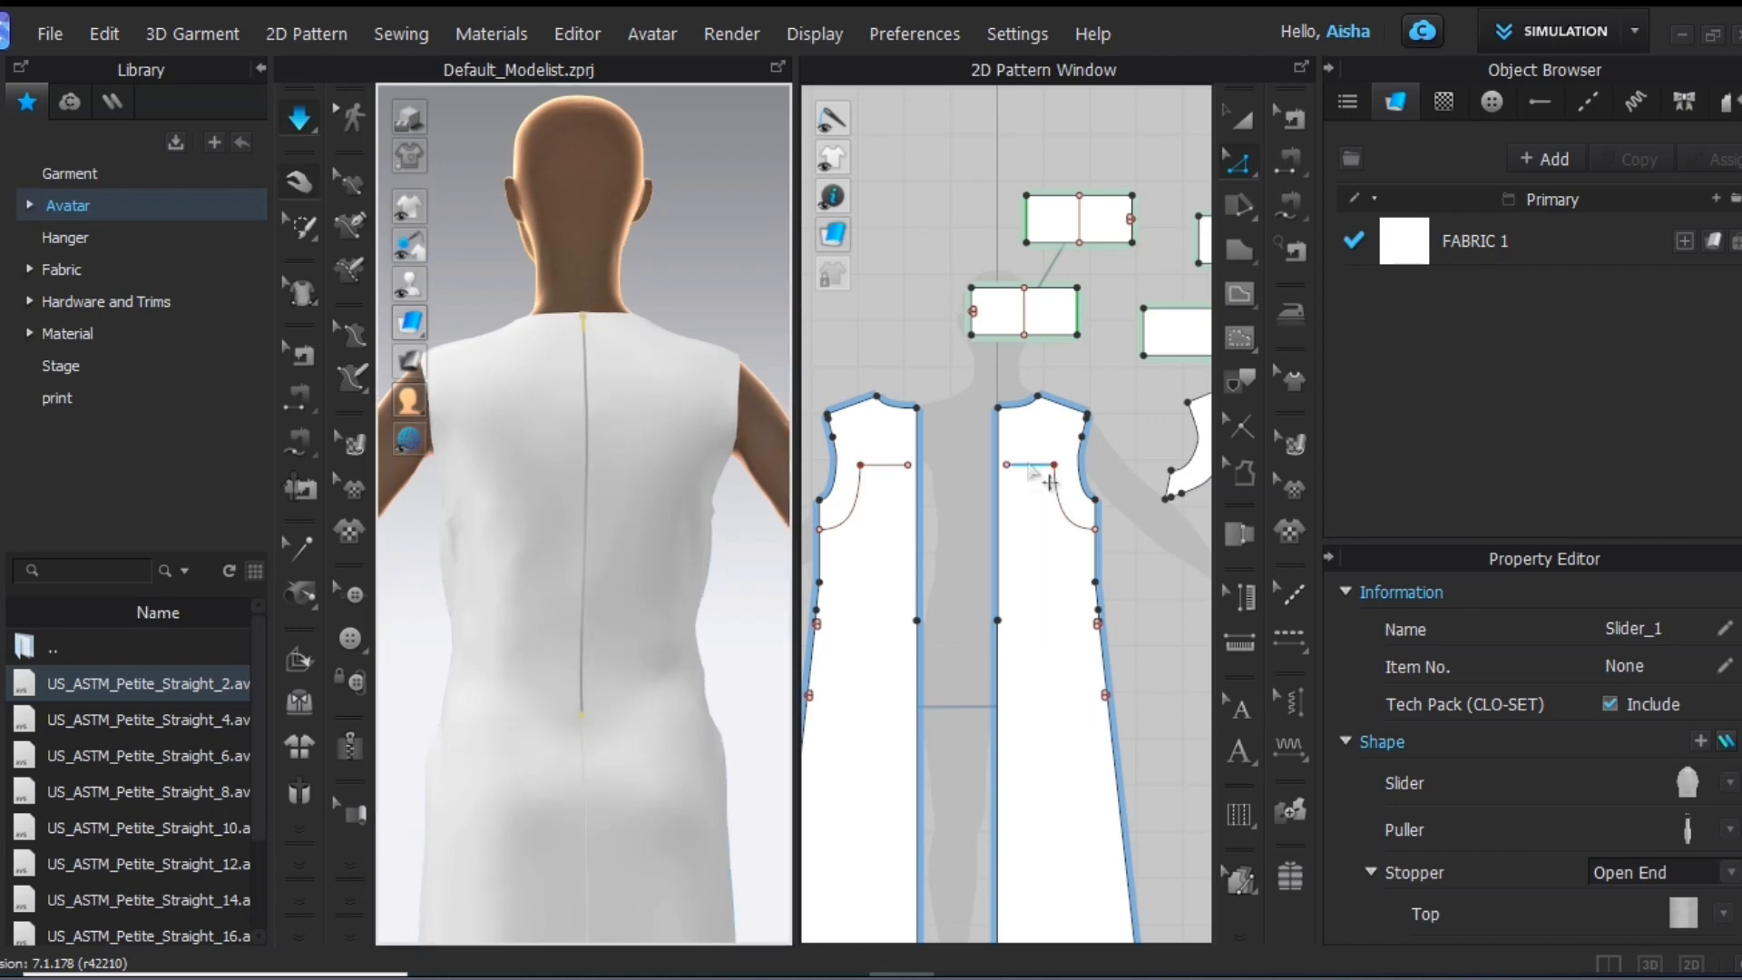
Extend the horizontal internal facing line on the back pieces to the center back edge
{"action": "right_click", "coordinate": [1027, 462]}
{"action": "mouse_move", "coordinate": [1121, 493]}
{"action": "left_click", "coordinate": [1486, 491]}
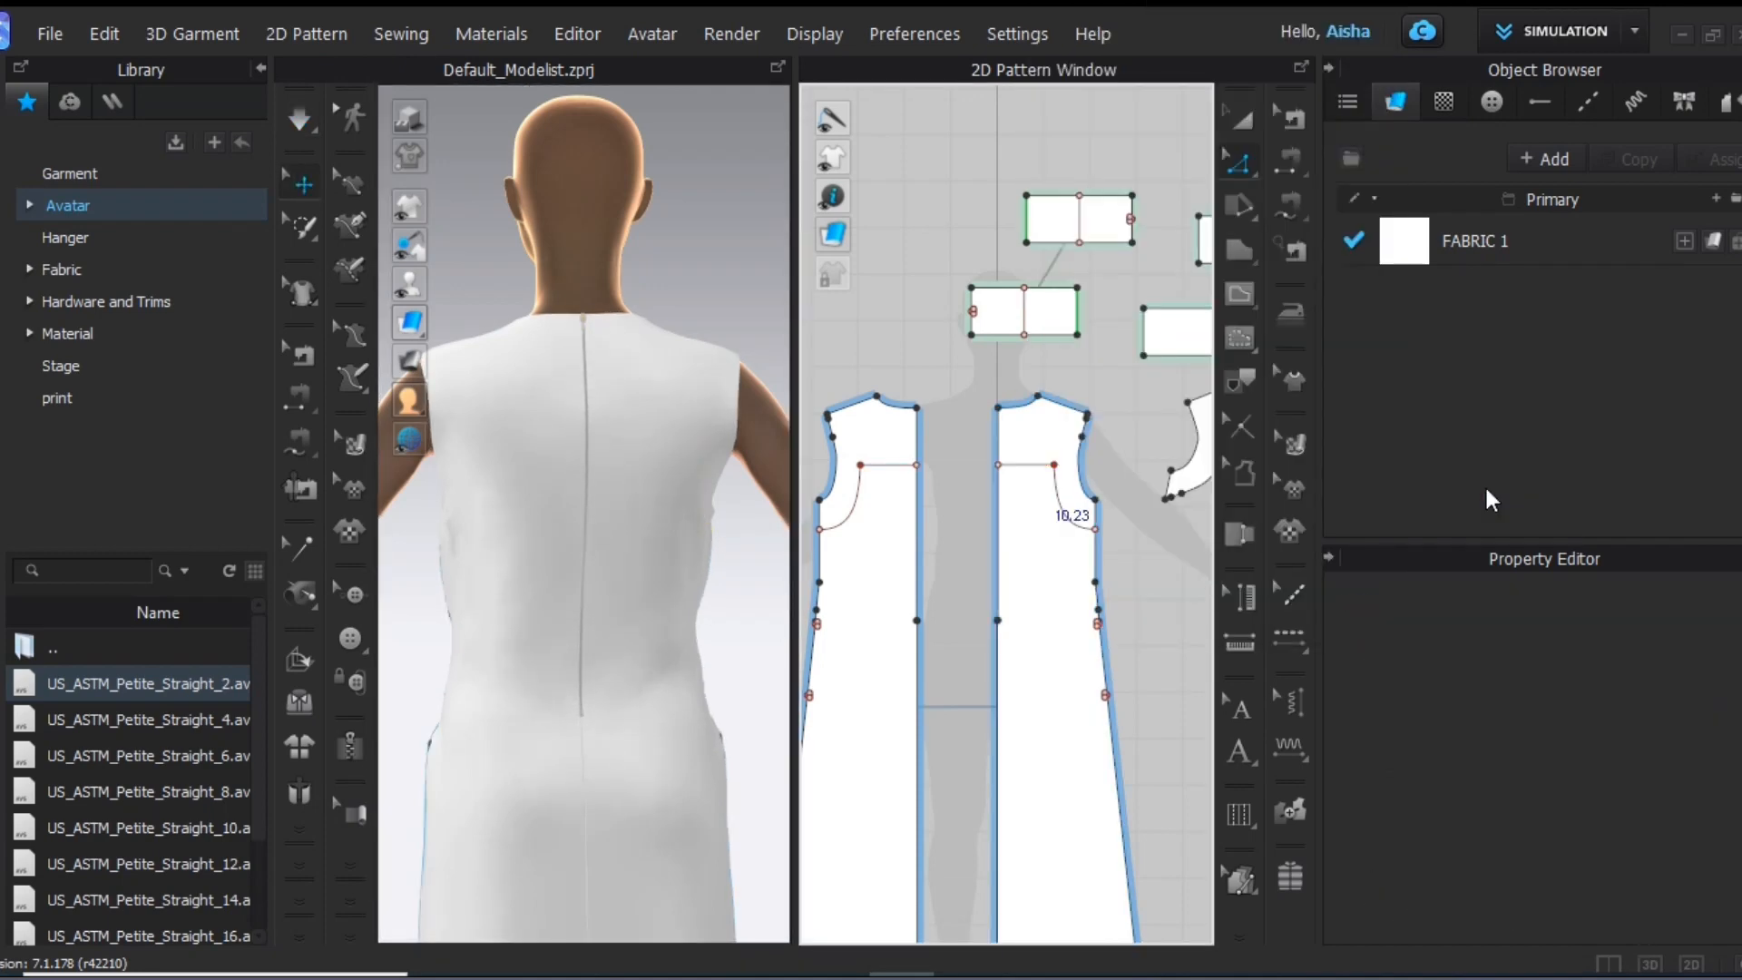
Make layer clones of a back dress piece and the front dress piece and place them slightly below the originals
{"action": "right_click", "coordinate": [949, 342]}
{"action": "left_click", "coordinate": [1043, 902]}
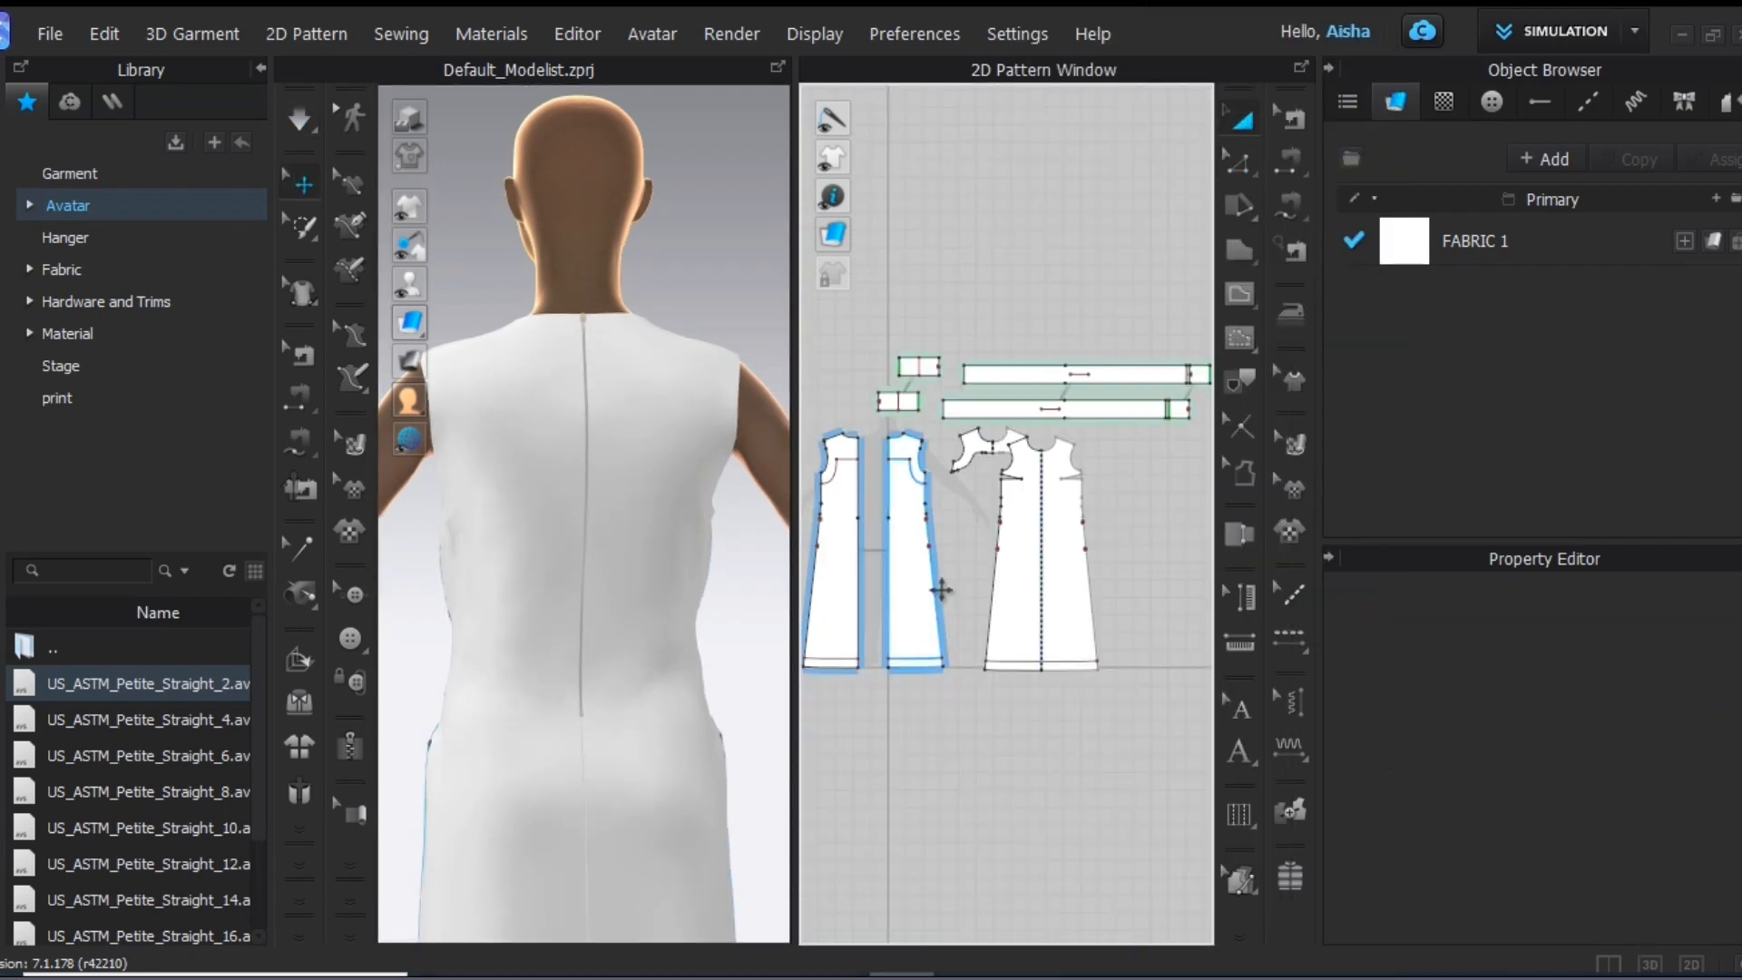
{"action": "left_click", "coordinate": [921, 567]}
{"action": "left_click", "coordinate": [1032, 584], "text": "shift"}
{"action": "right_click", "coordinate": [1033, 584]}
{"action": "left_click", "coordinate": [1018, 708]}
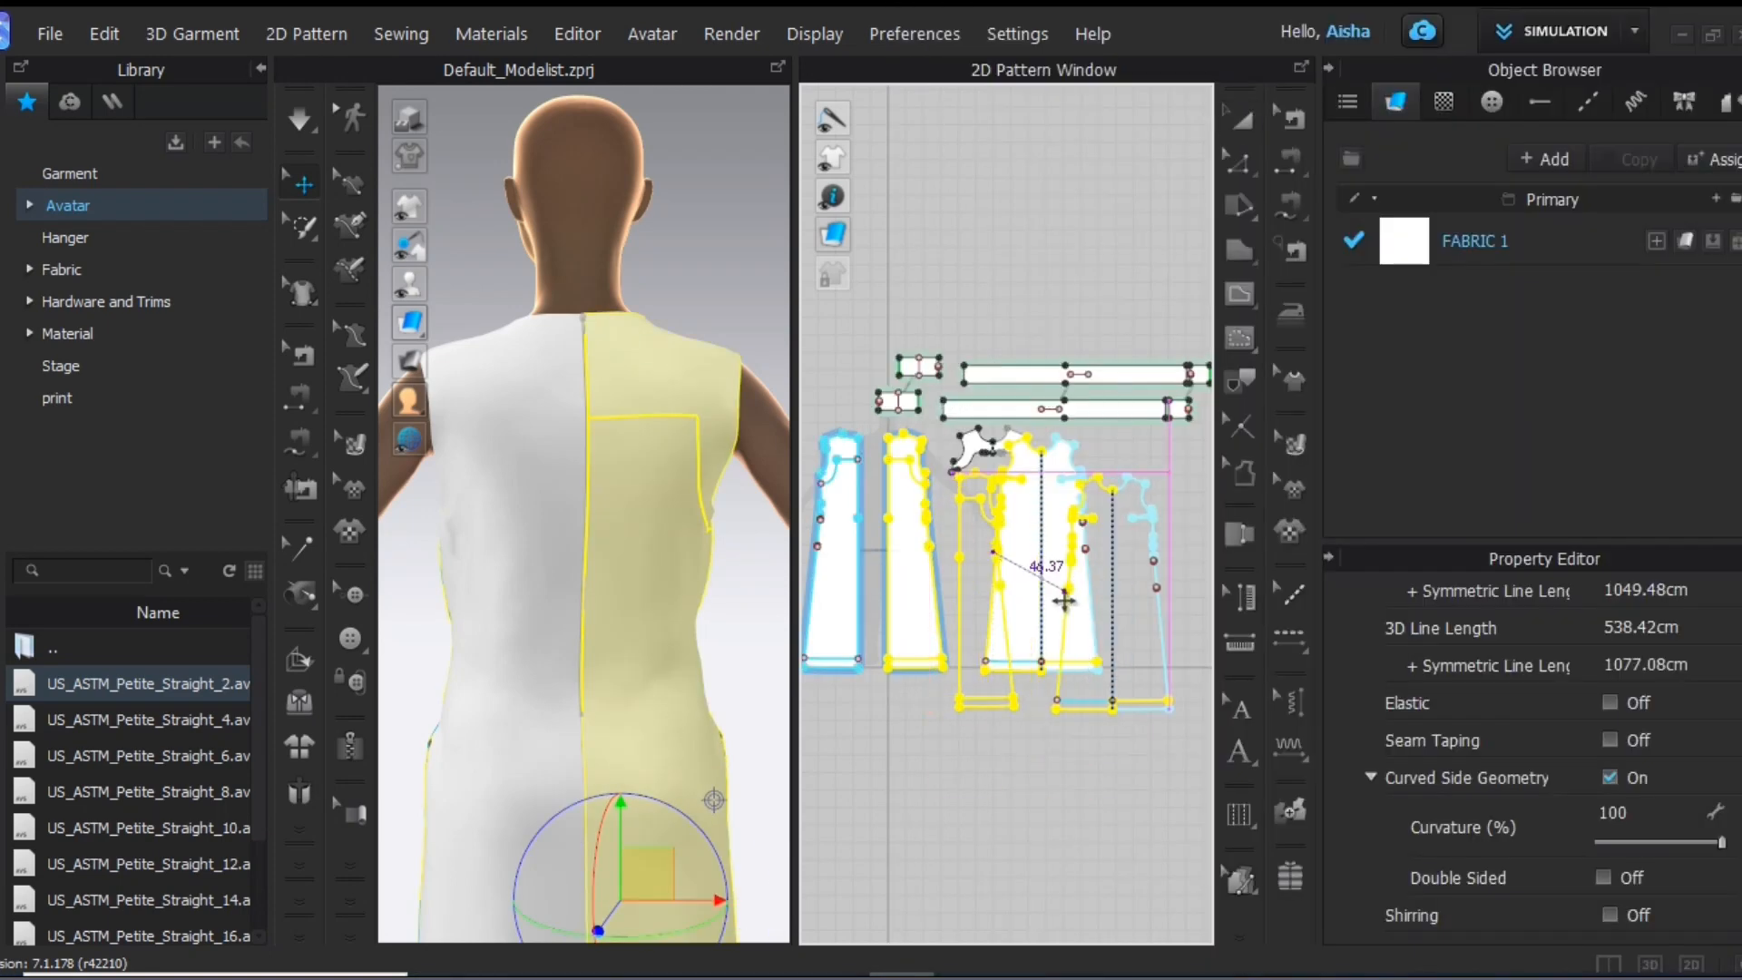
{"action": "left_click", "coordinate": [898, 788]}
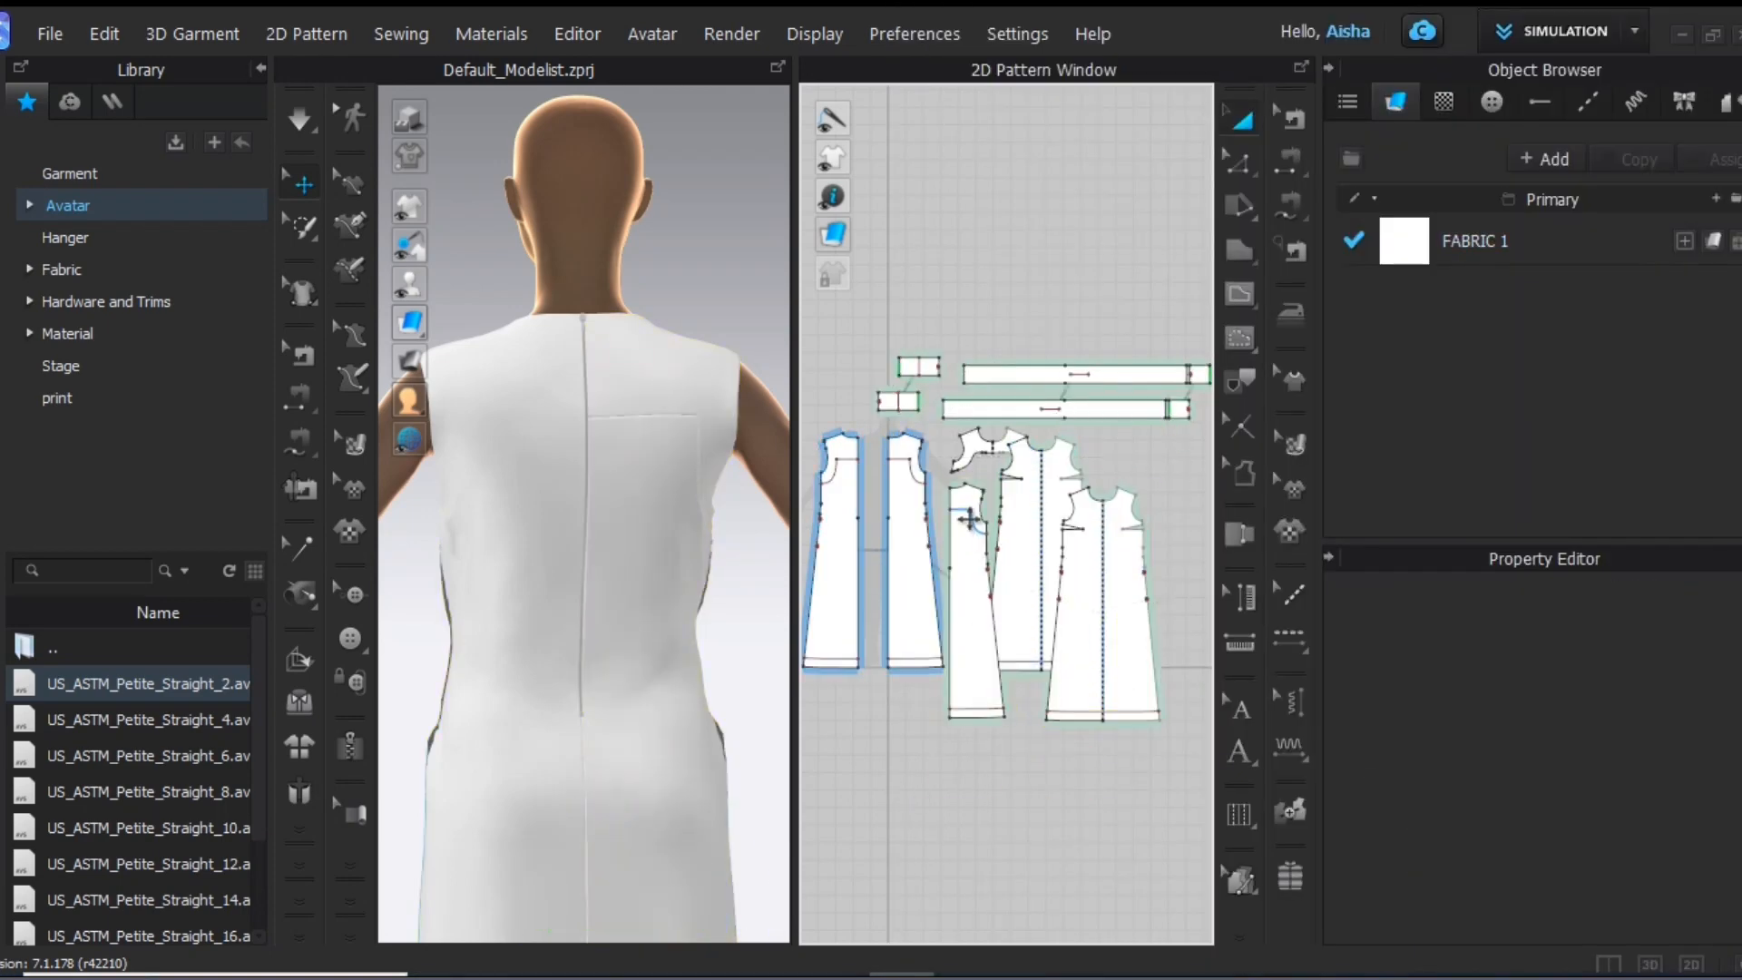
Cut the cloned pieces along the back facing line and the hem lines of the back and front
{"action": "left_click", "coordinate": [969, 511]}
{"action": "left_click", "coordinate": [980, 709], "text": "shift"}
{"action": "left_click", "coordinate": [1074, 713], "text": "shift"}
{"action": "right_click", "coordinate": [1076, 714]}
{"action": "left_click", "coordinate": [1170, 456]}
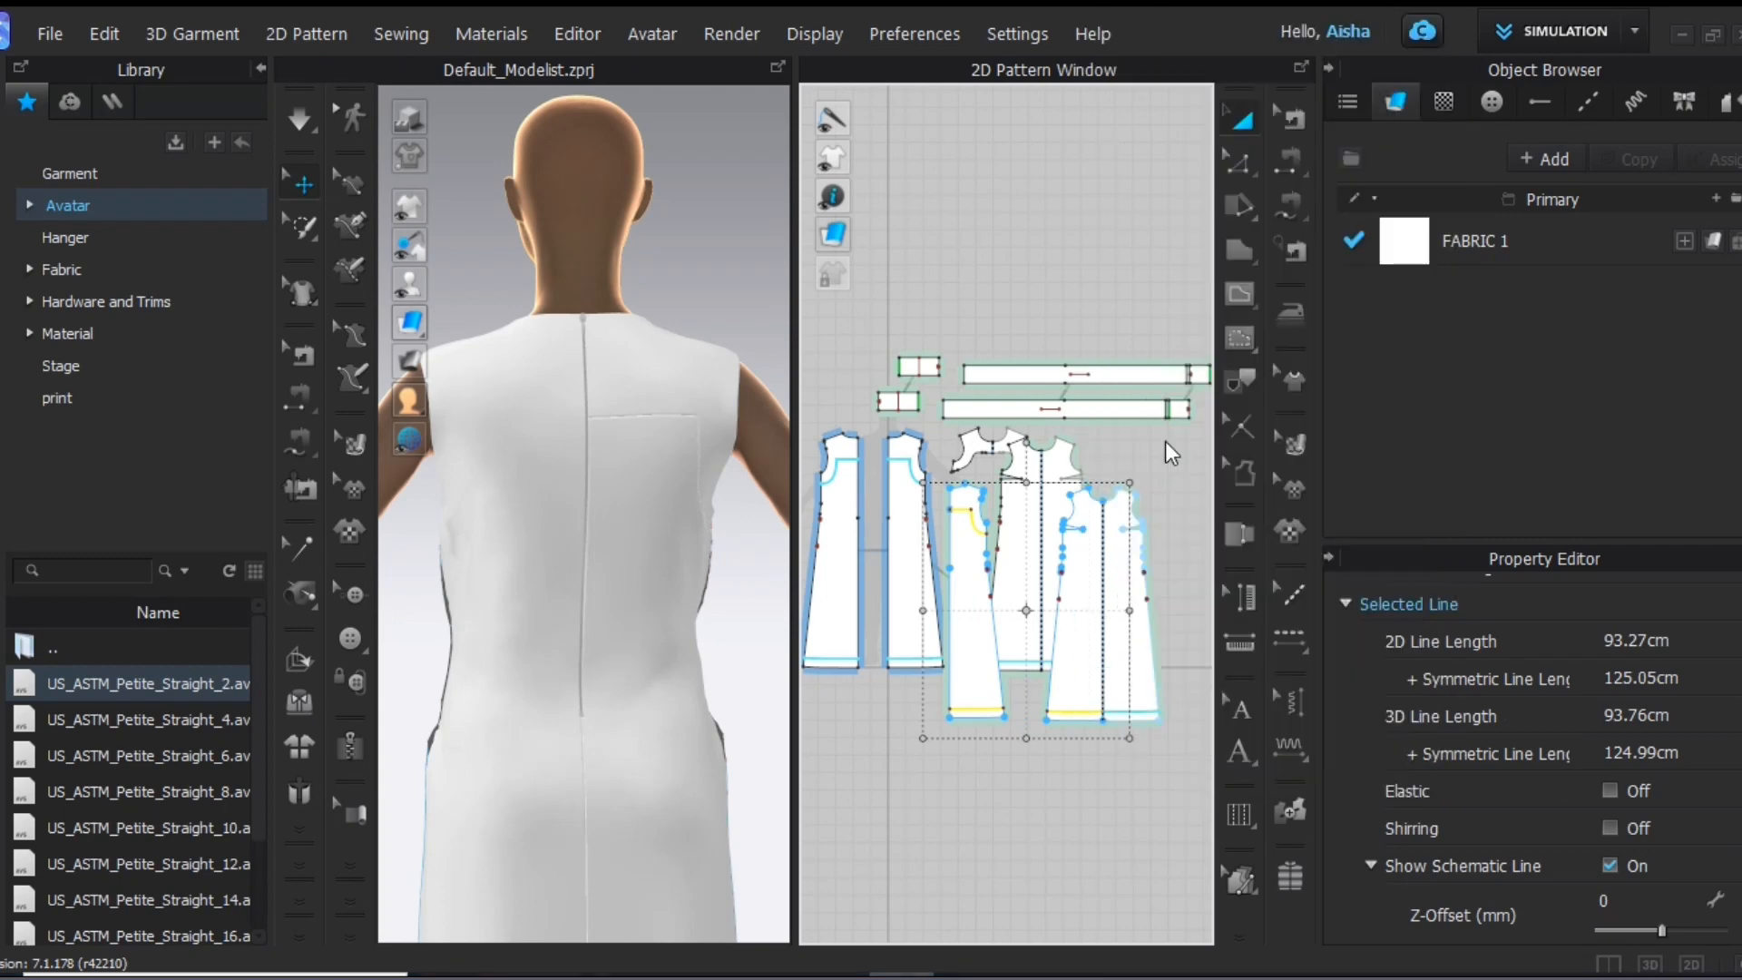
Delete the main body sections of the cloned front and back, keeping the back facing and the two hem strips
{"action": "left_click", "coordinate": [1108, 568]}
{"action": "key", "text": "Delete"}
{"action": "left_click", "coordinate": [972, 610]}
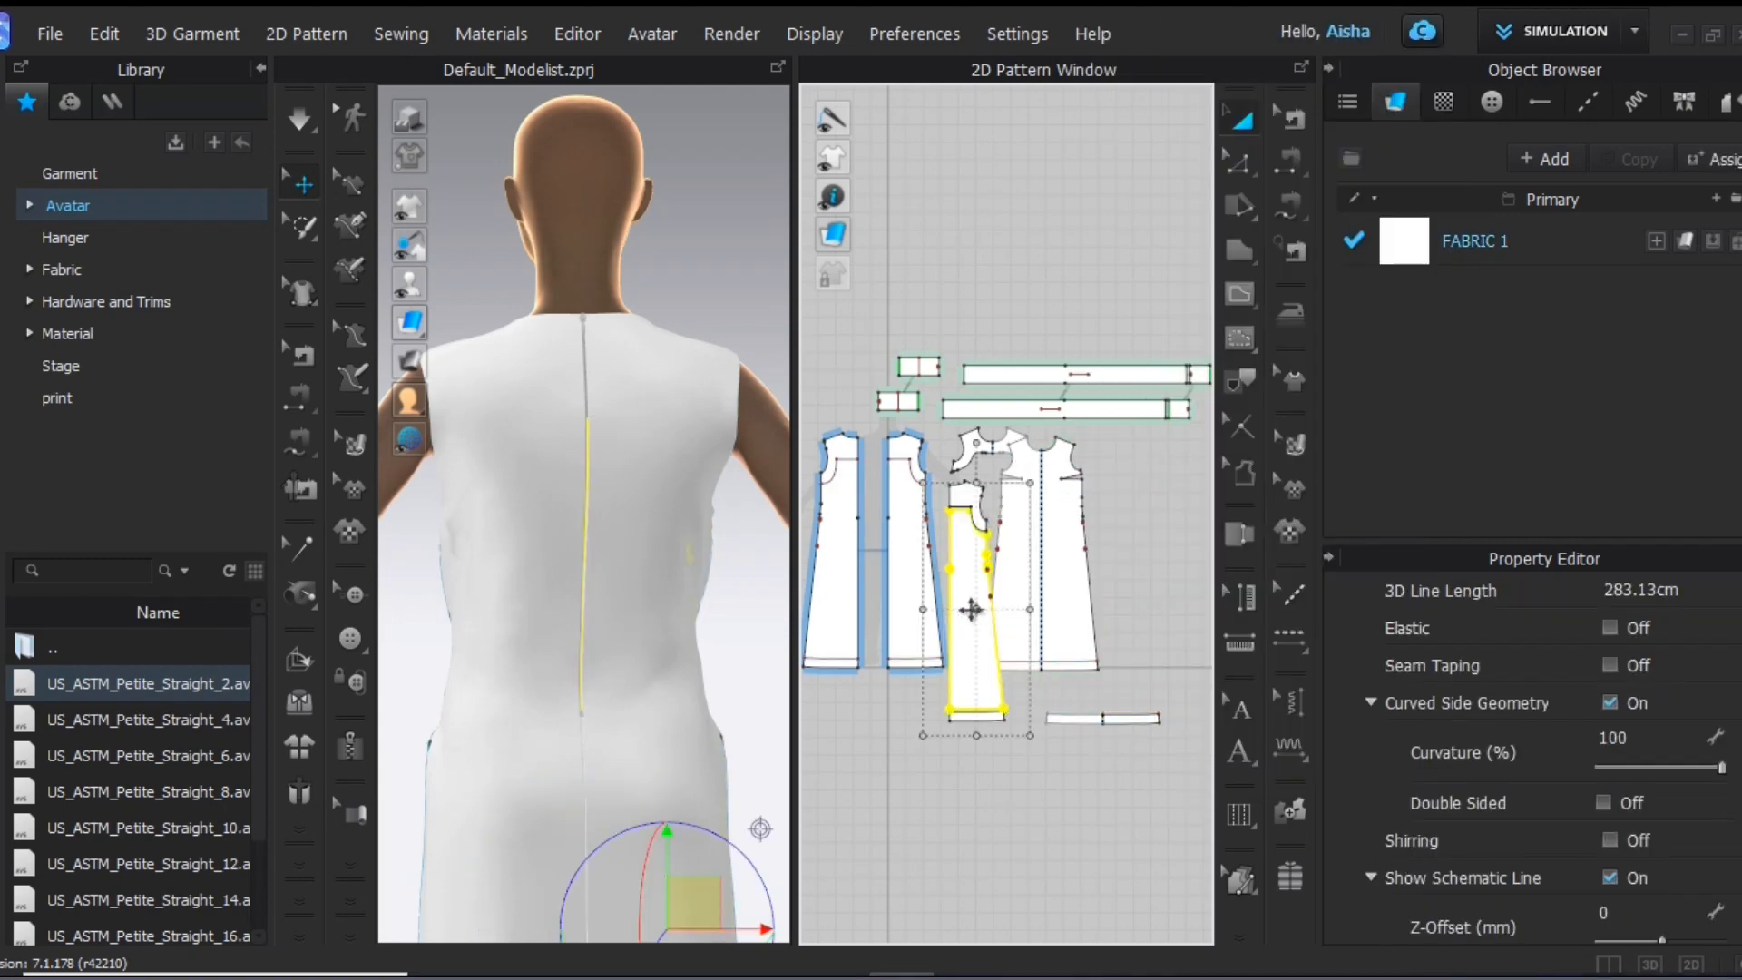
{"action": "key", "text": "Delete"}
Sew the cloned back facing's lower and curved armhole-side edges to the matching facing line on the back dress piece
{"action": "left_click", "coordinate": [1289, 162]}
{"action": "left_click", "coordinate": [970, 506]}
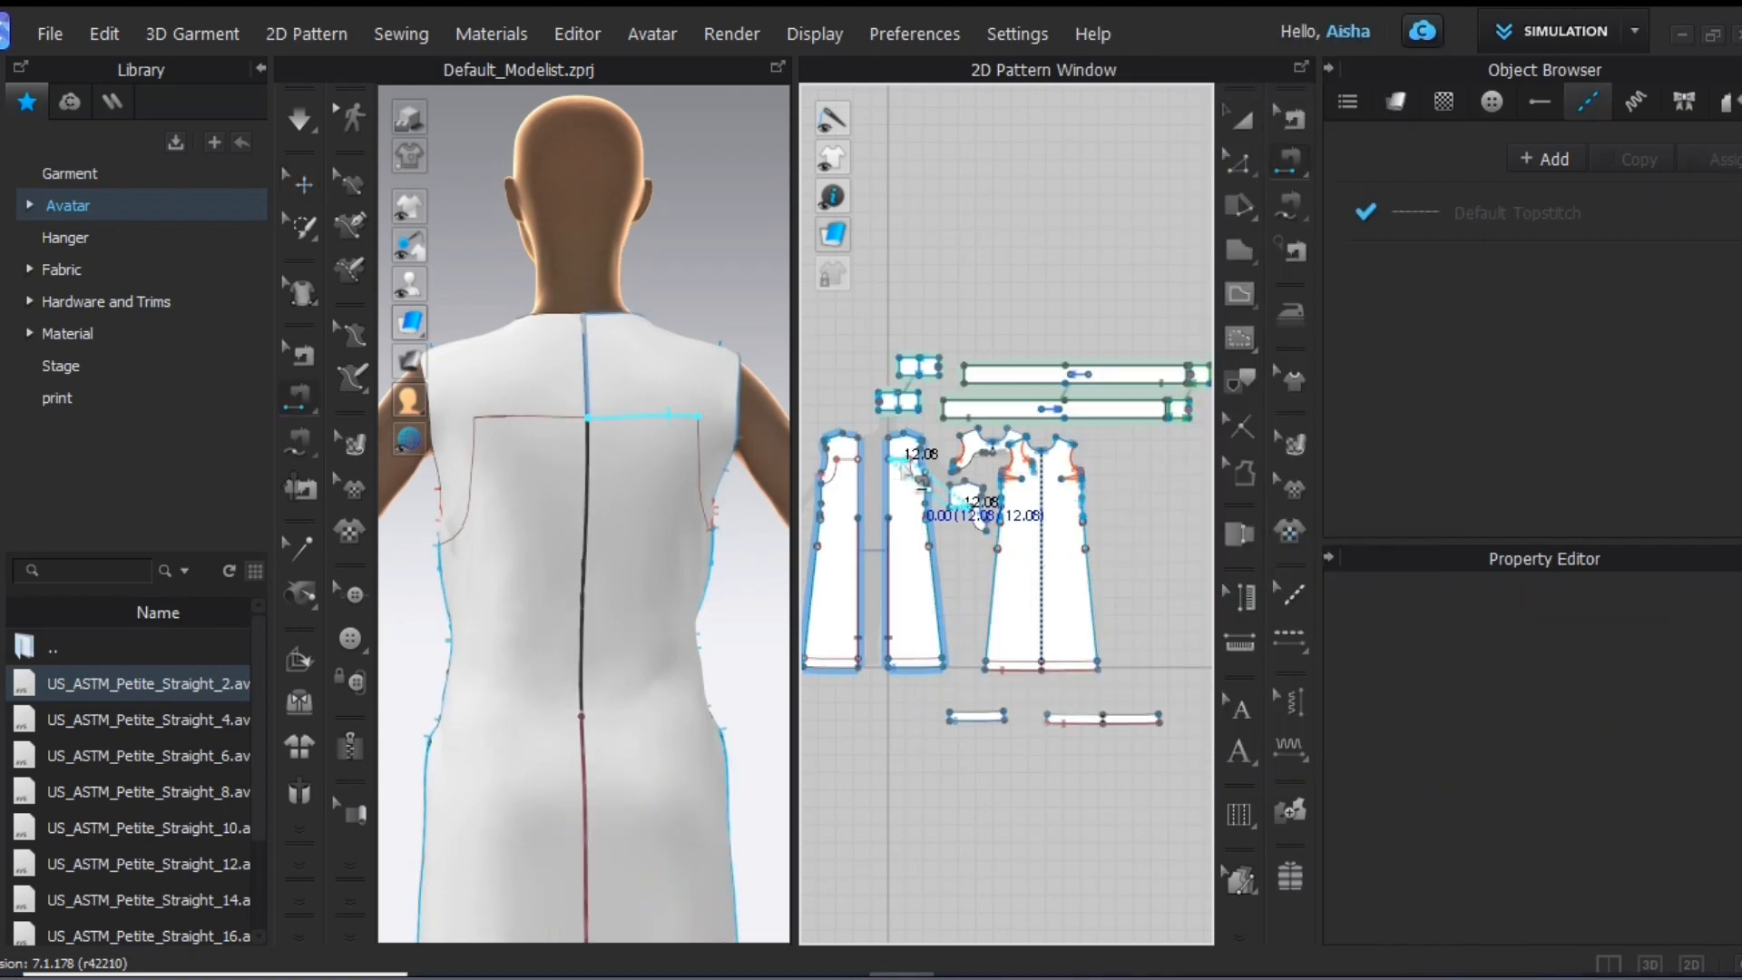
{"action": "left_click", "coordinate": [904, 461]}
{"action": "left_click", "coordinate": [916, 486]}
{"action": "left_click", "coordinate": [974, 532]}
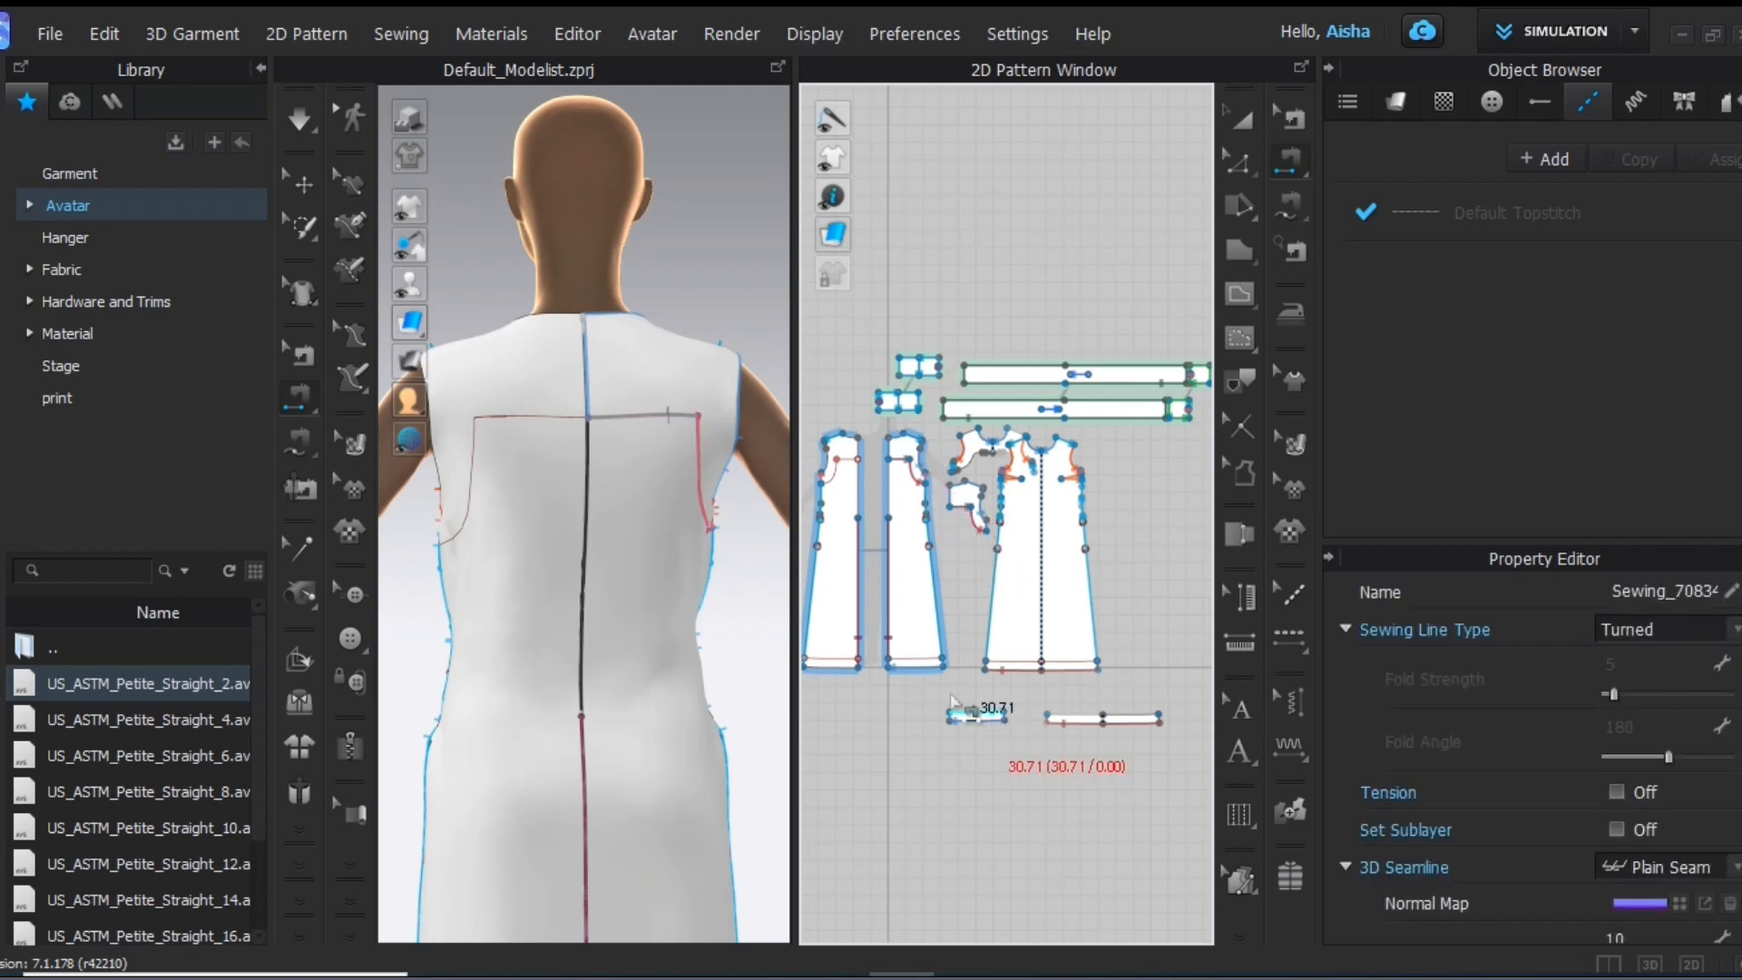
Sew the upper edges of the two hem strips to the hem lines of the back and front dress pieces
{"action": "left_click", "coordinate": [984, 718]}
{"action": "left_click", "coordinate": [947, 676]}
{"action": "left_click", "coordinate": [1103, 719]}
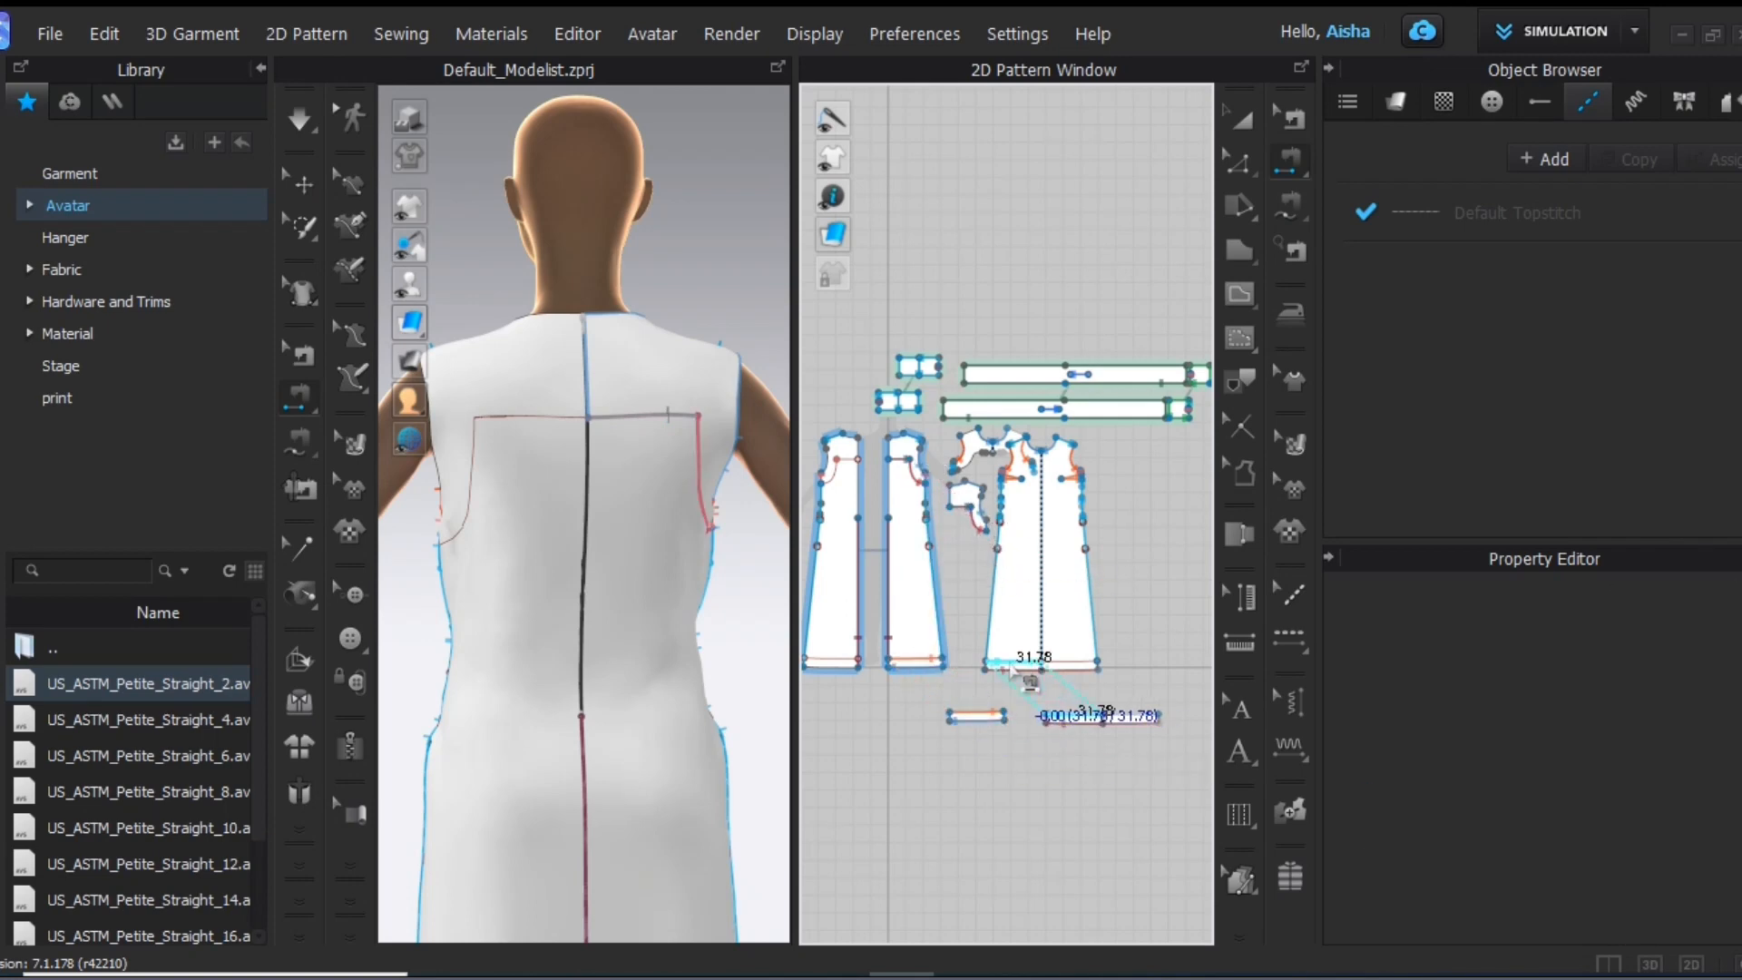
{"action": "left_click", "coordinate": [1044, 665]}
{"action": "left_click", "coordinate": [1295, 118]}
{"action": "left_click", "coordinate": [943, 503]}
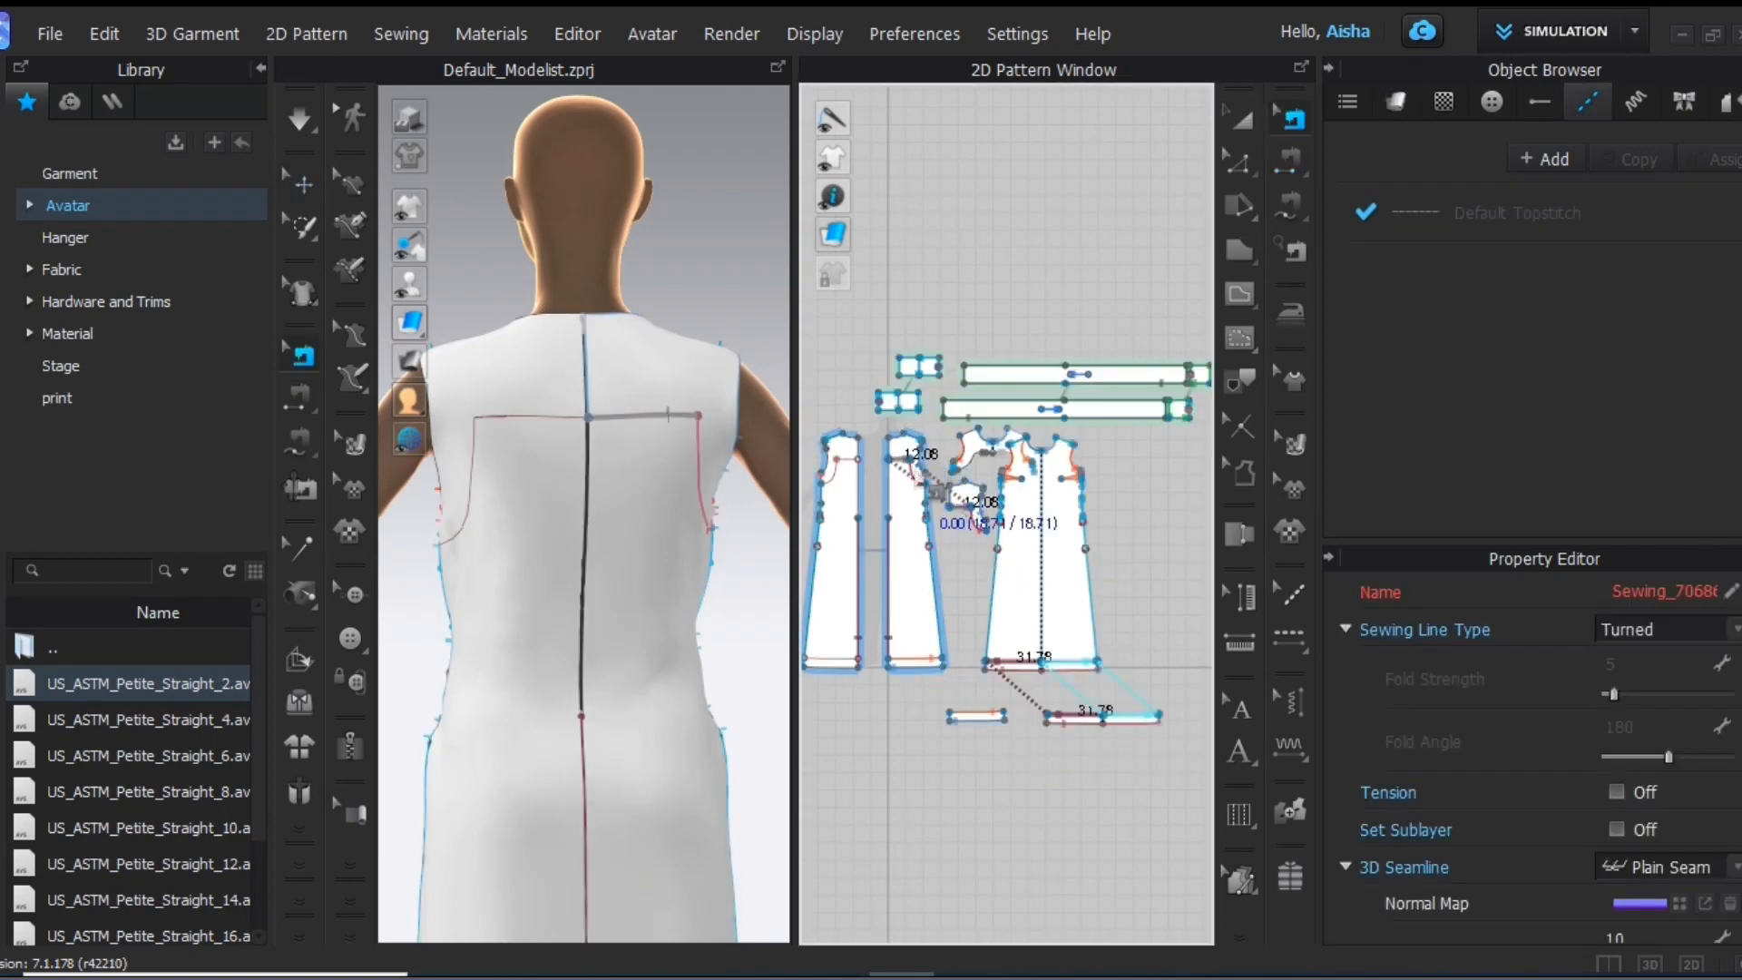
{"action": "left_click", "coordinate": [1075, 885]}
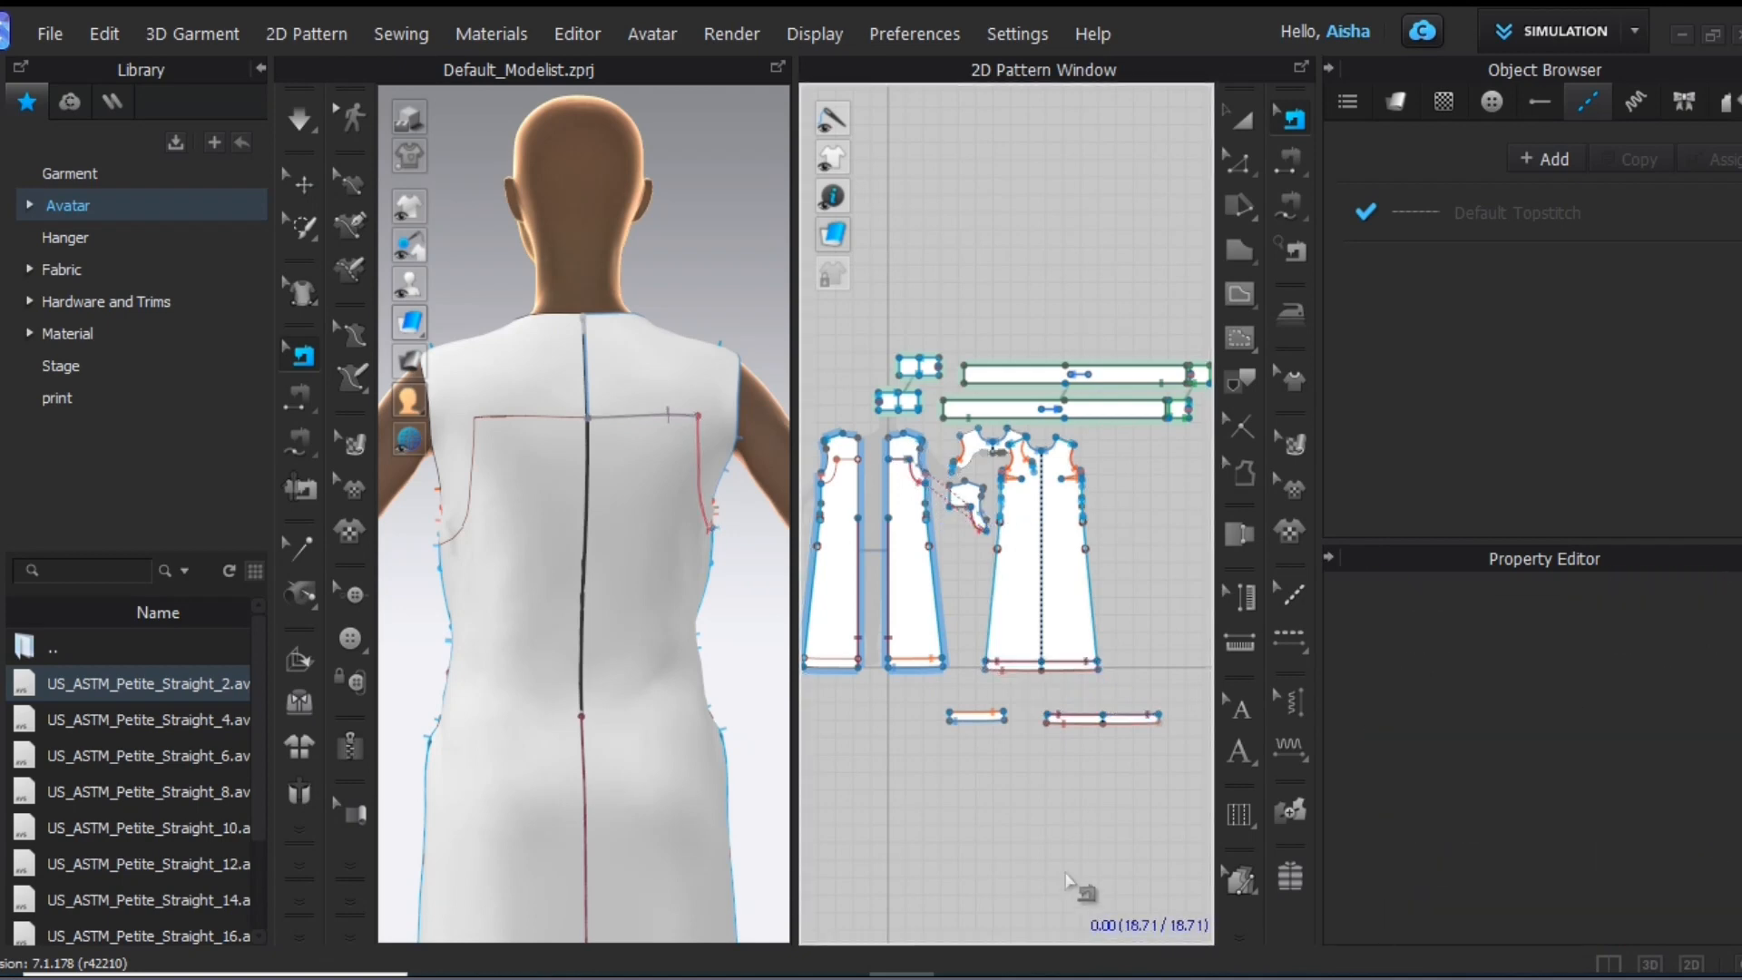
Simulate the dress with the sewn back facing and hem strips, and select these pieces together with the front facing
{"action": "key", "text": "space"}
{"action": "left_click", "coordinate": [302, 187]}
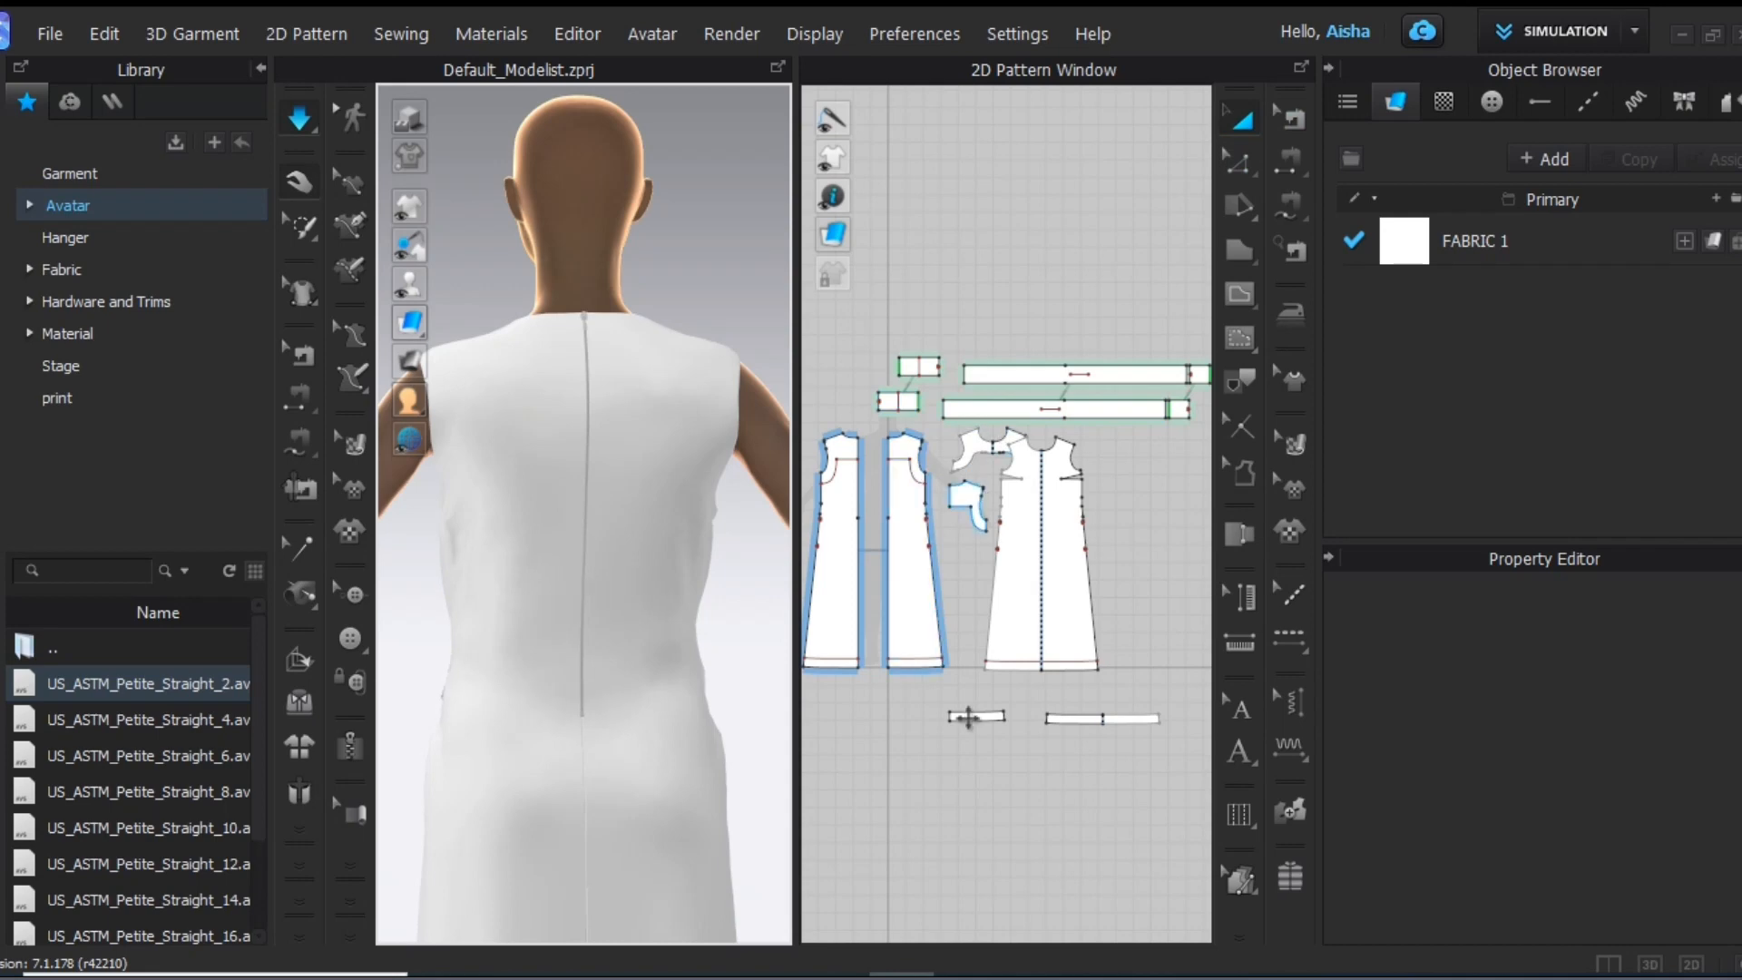
{"action": "left_click", "coordinate": [1073, 716]}
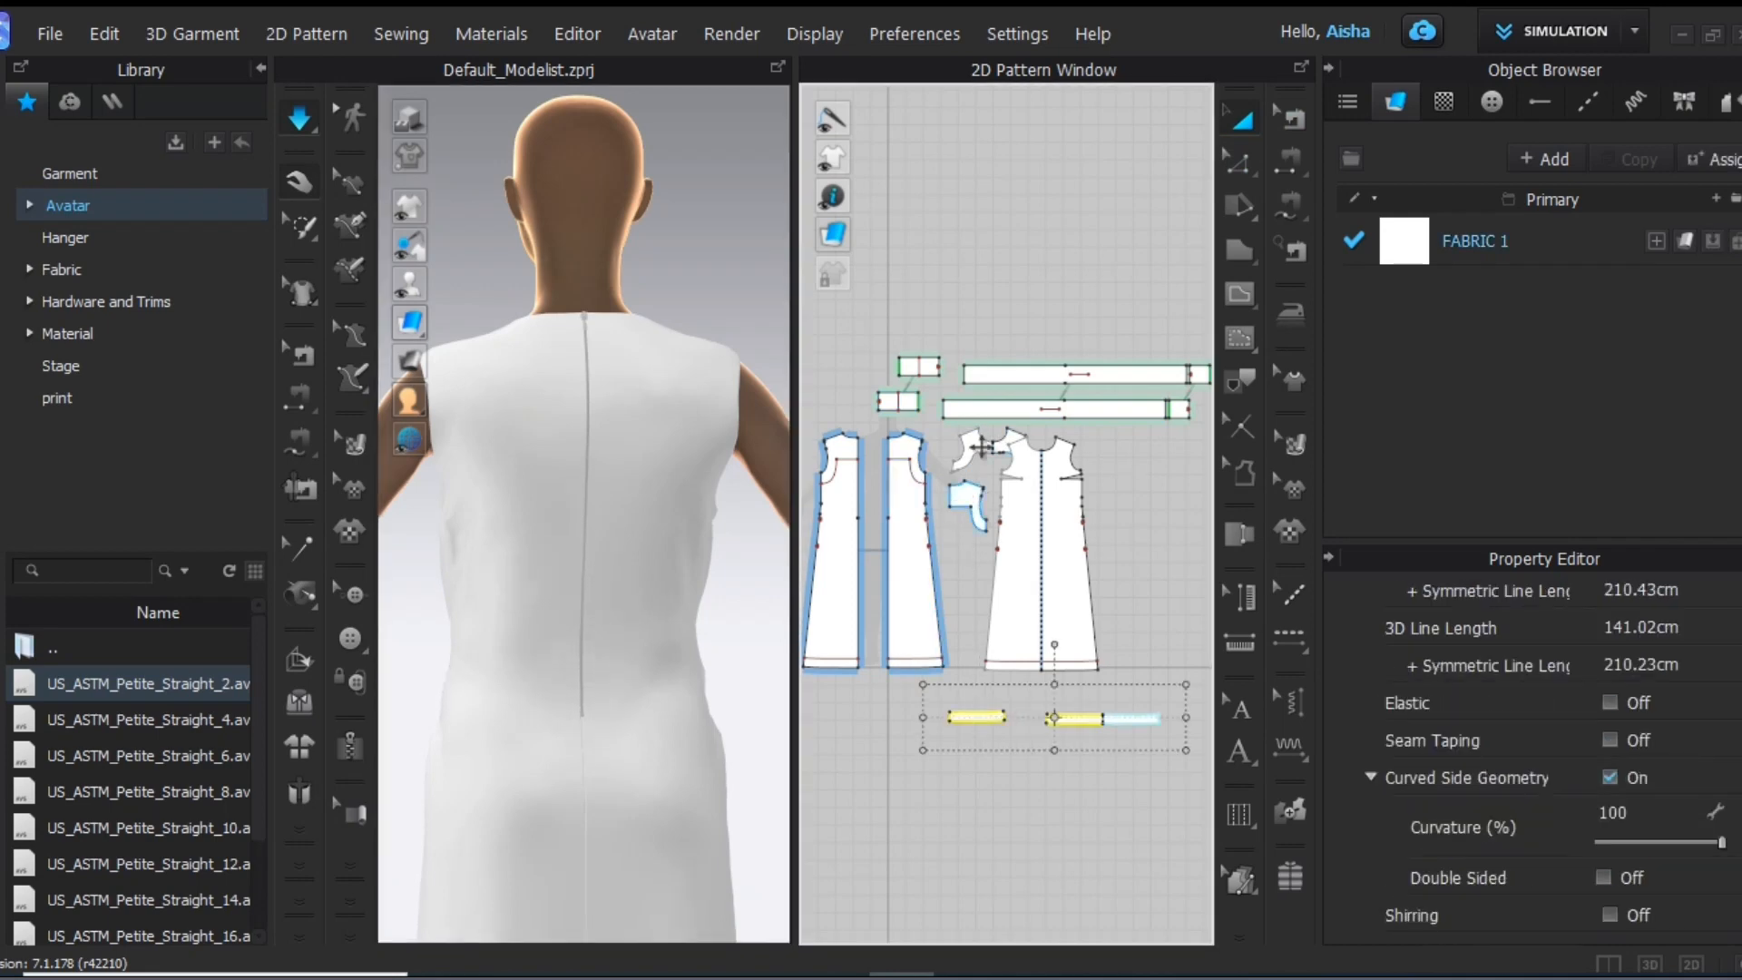
{"action": "left_click", "coordinate": [971, 497], "text": "shift"}
{"action": "left_click", "coordinate": [981, 447], "text": "shift"}
{"action": "right_click", "coordinate": [710, 282]}
{"action": "left_click", "coordinate": [784, 330]}
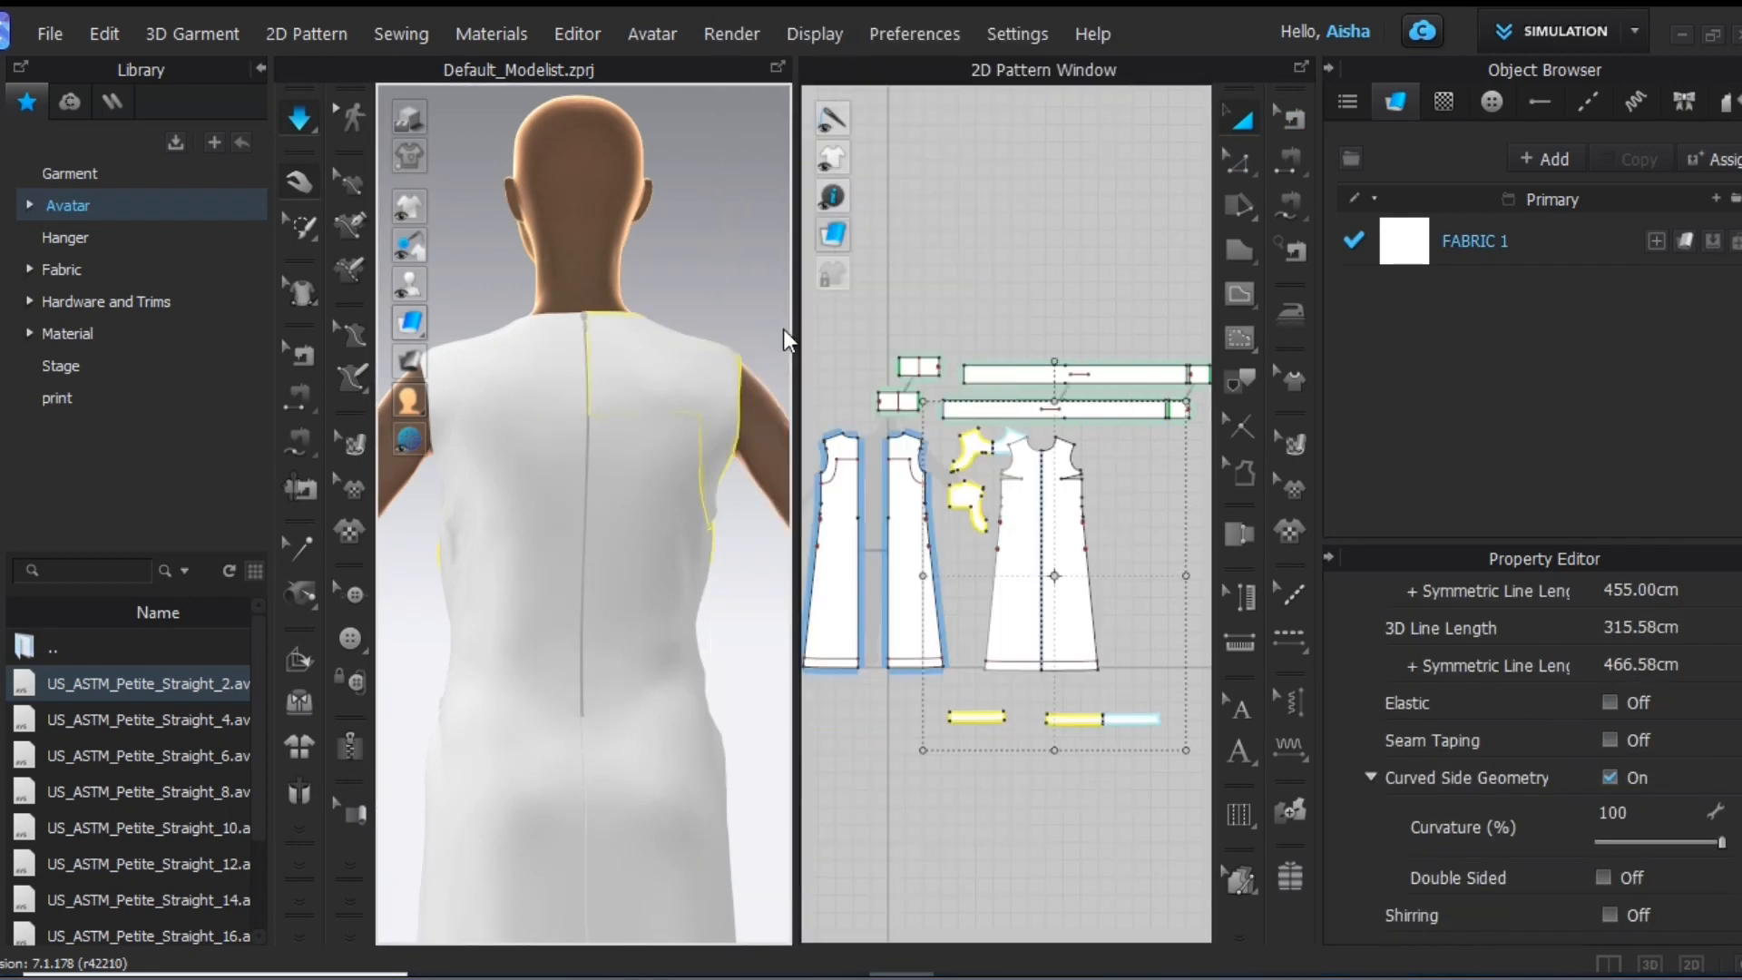
{"action": "left_click", "coordinate": [685, 272]}
Make a symmetric copy of the back facing and place it above the opposite back dress piece
{"action": "right_click", "coordinate": [968, 504]}
{"action": "left_click", "coordinate": [977, 337]}
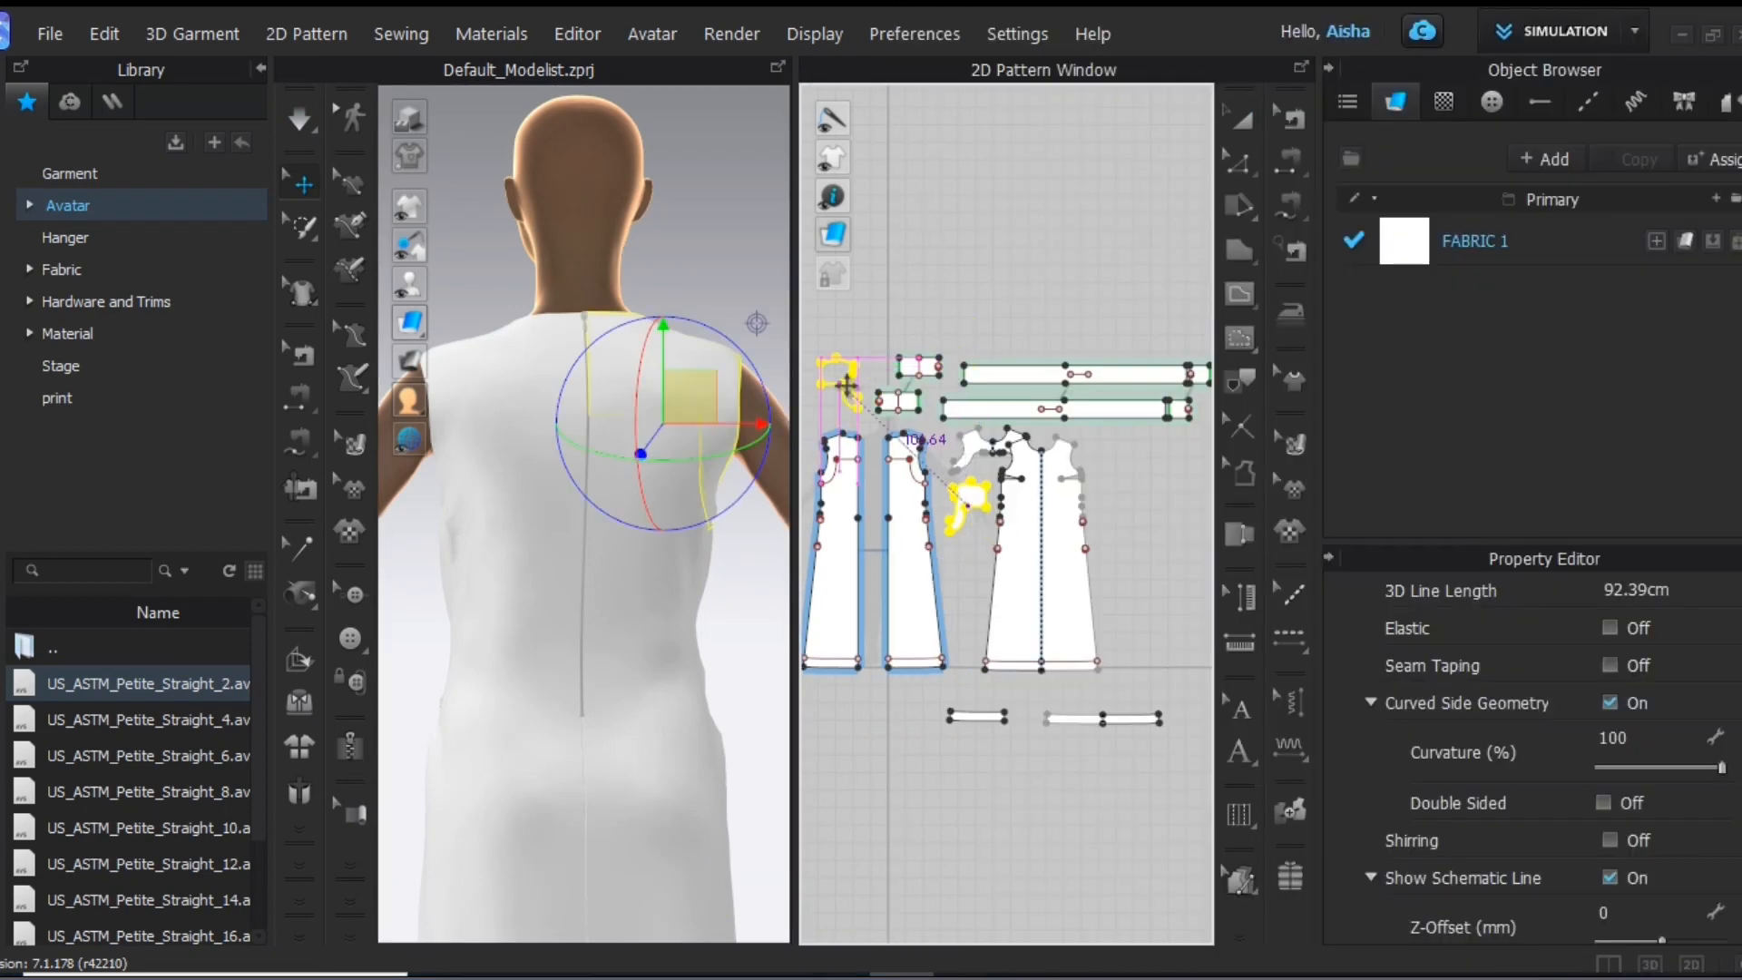
{"action": "left_click", "coordinate": [845, 385]}
Simulate the dress on the avatar with the copied back facing included
{"action": "right_click", "coordinate": [455, 408]}
{"action": "left_click", "coordinate": [666, 710]}
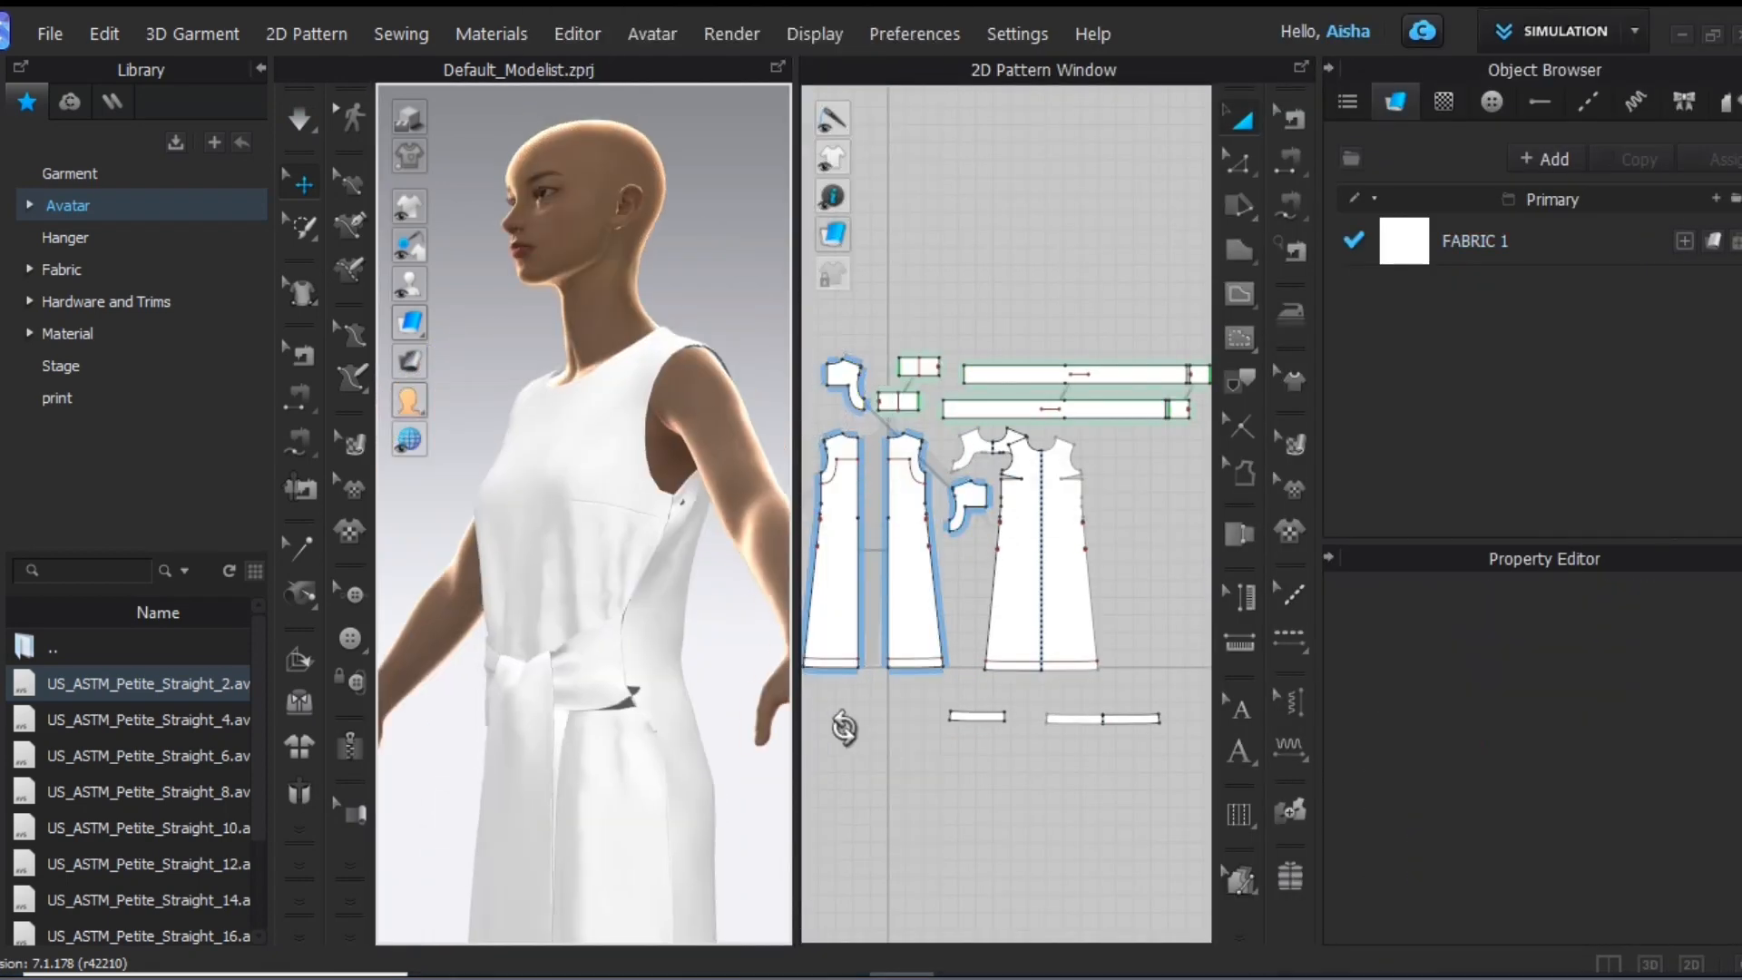
{"action": "right_click_drag", "start_coordinate": [843, 728], "coordinate": [969, 784]}
{"action": "right_click", "coordinate": [715, 260]}
{"action": "left_click", "coordinate": [781, 839]}
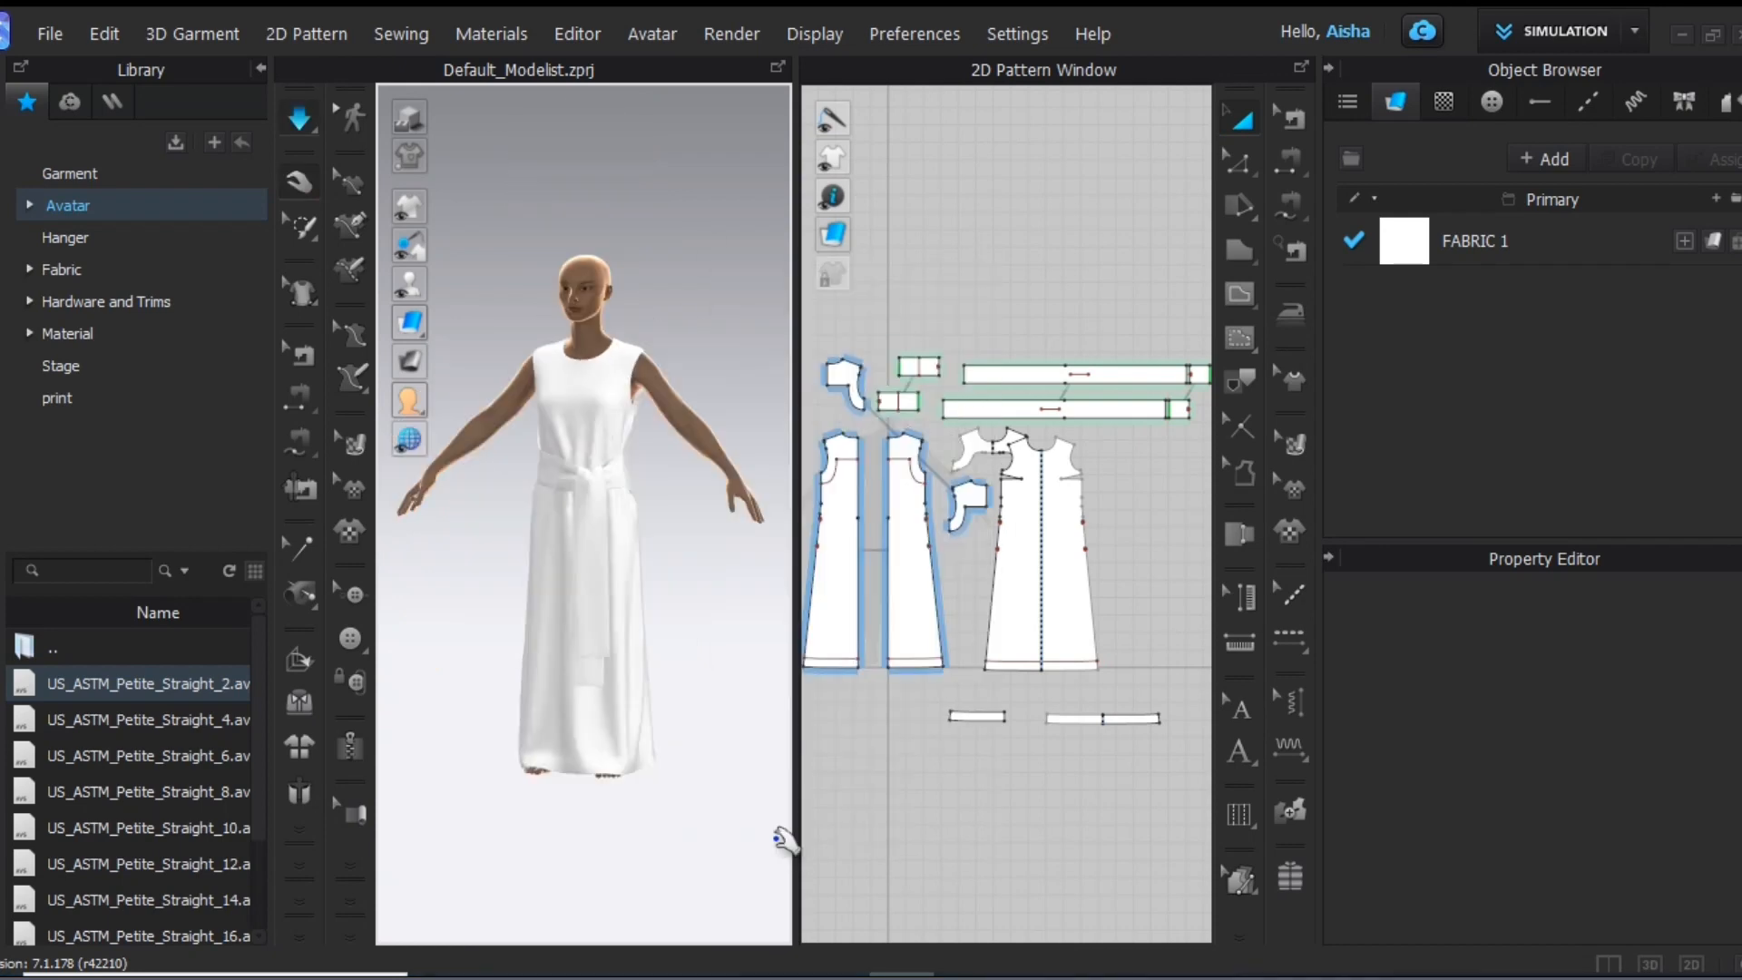
Search the fabric library for linen and apply the Linen fabric to all pattern pieces
{"action": "key", "text": "ctrl+a"}
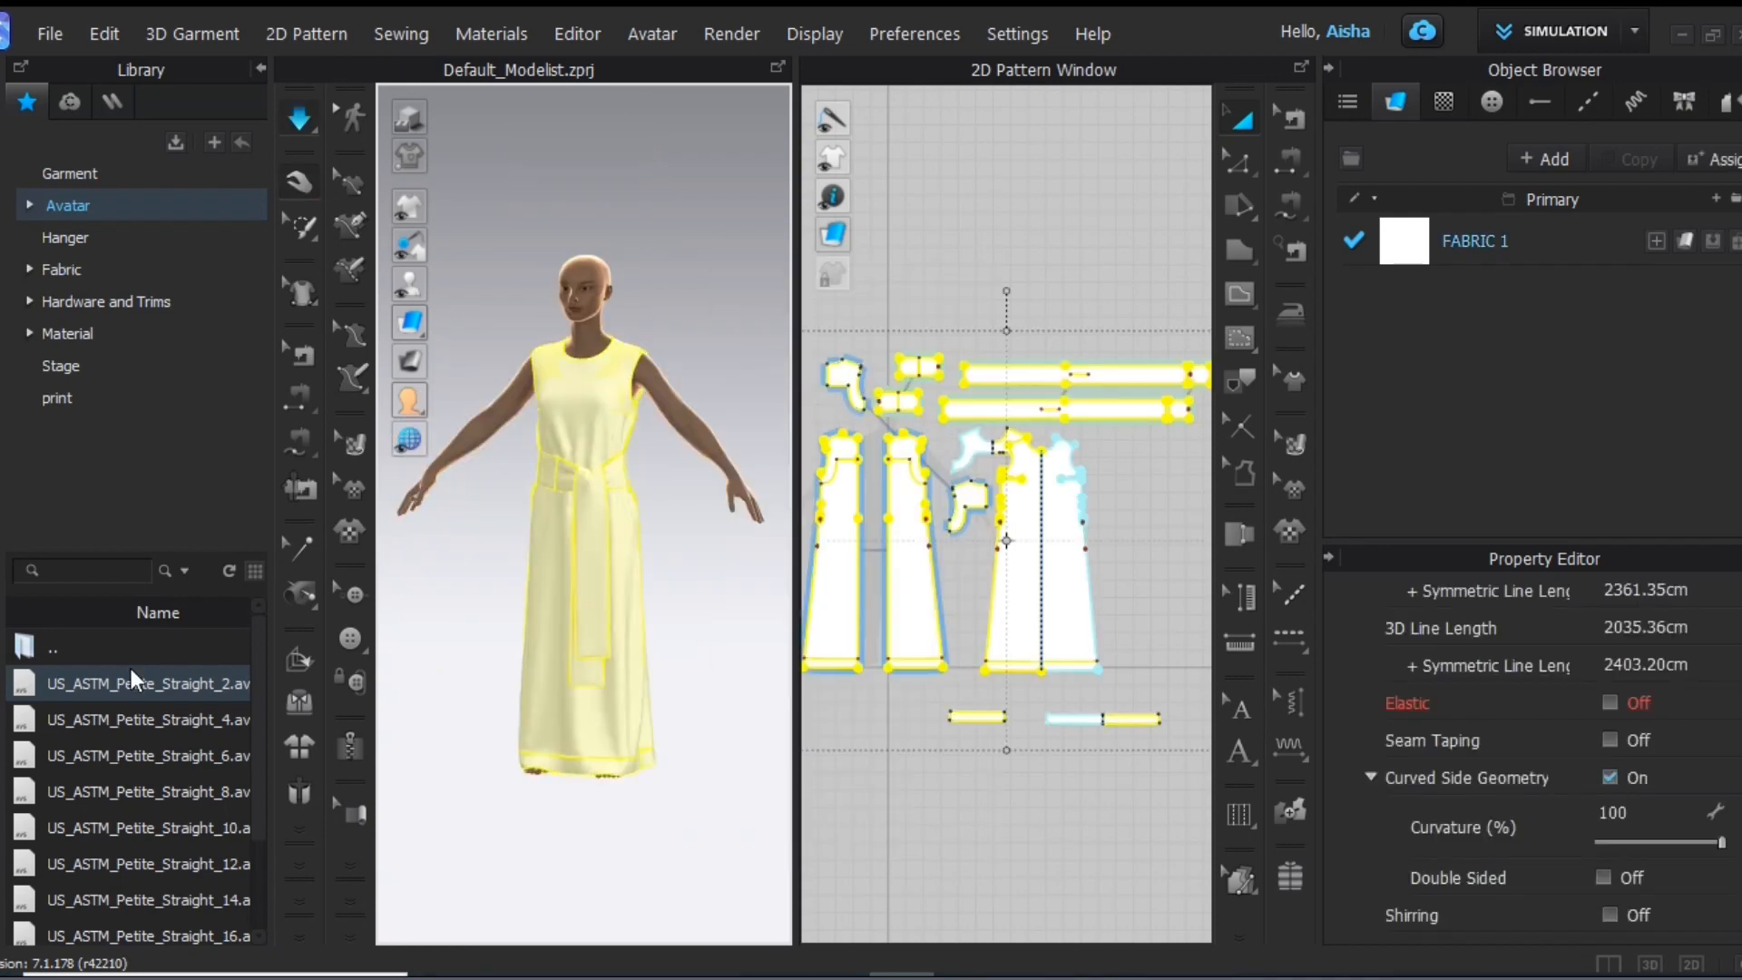
{"action": "left_click", "coordinate": [56, 271]}
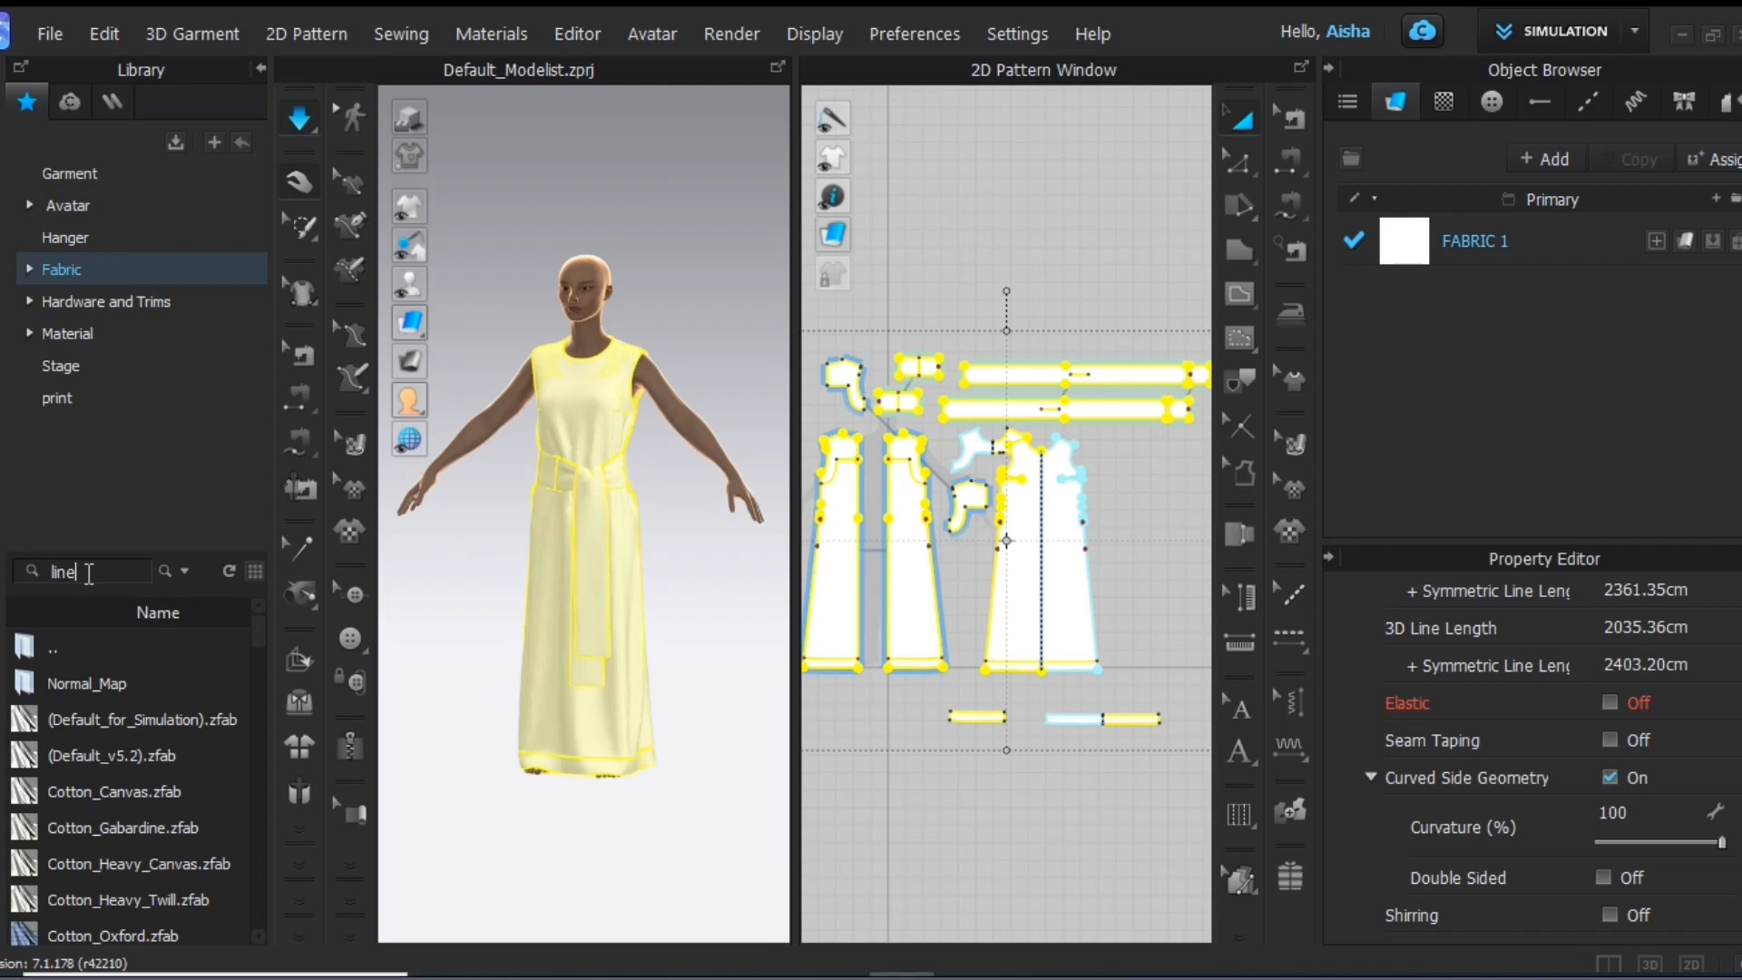
{"action": "key", "text": "Return"}
{"action": "left_click_drag", "start_coordinate": [82, 683], "coordinate": [563, 483]}
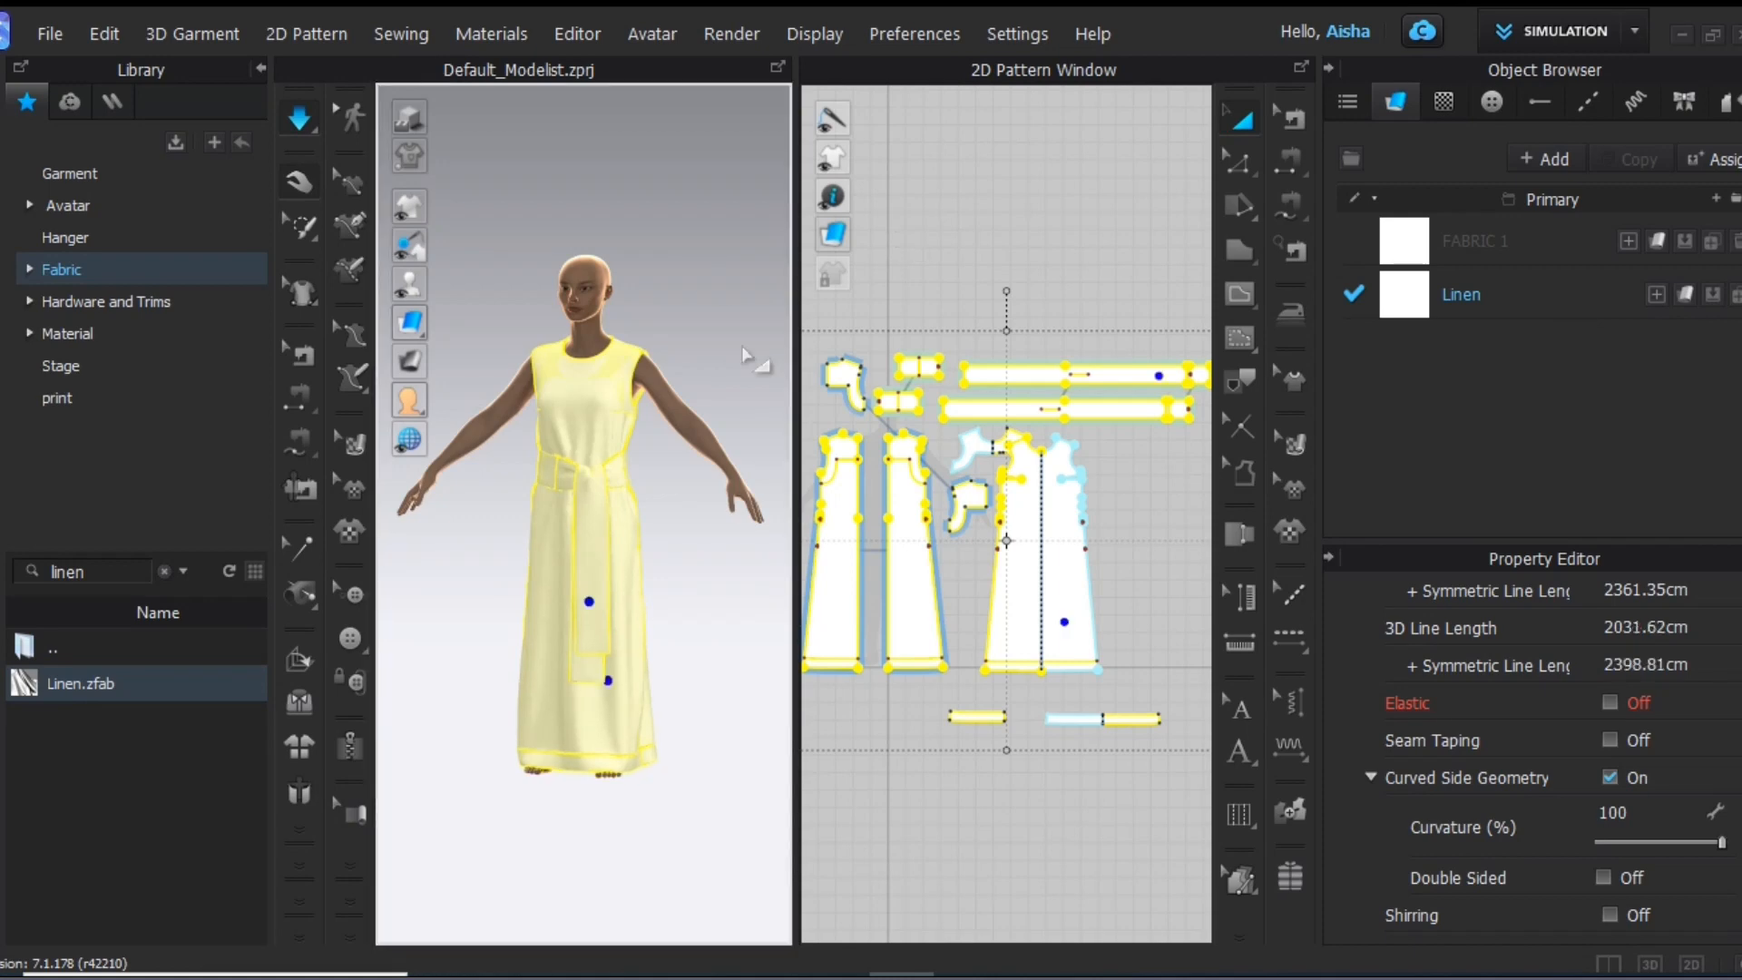
{"action": "right_click", "coordinate": [752, 353]}
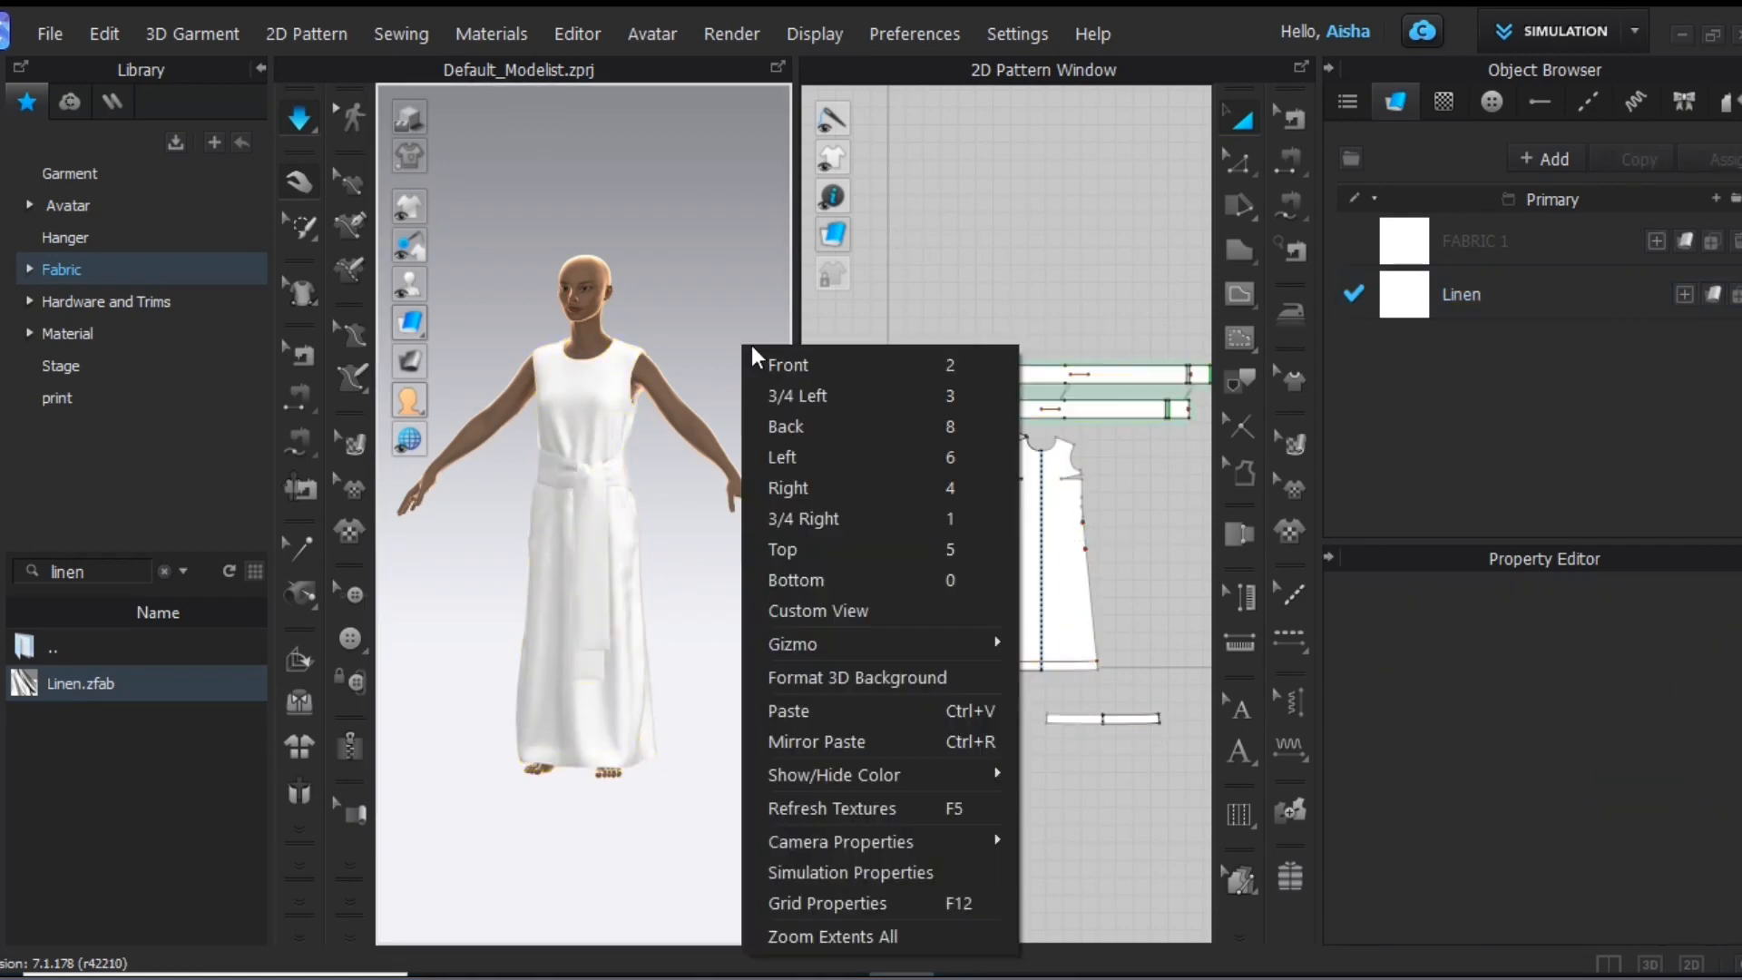
{"action": "left_click", "coordinate": [821, 937]}
Set the Linen fabric's texture mapping to Unified
{"action": "left_click", "coordinate": [1487, 305]}
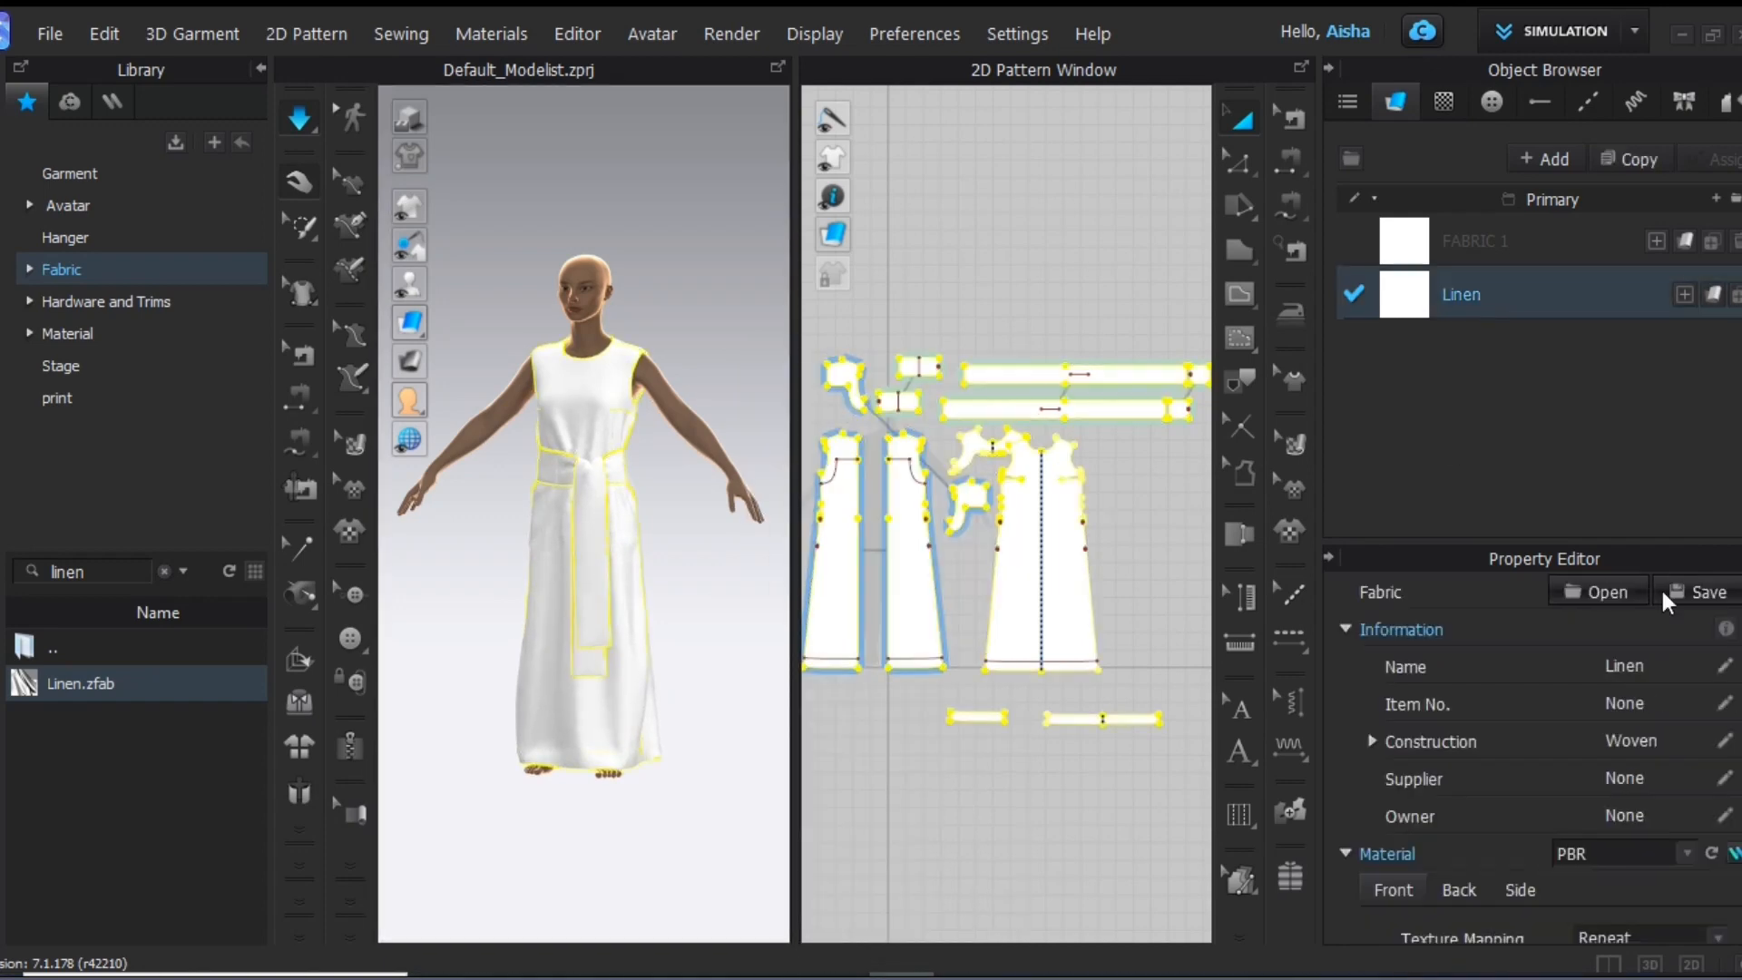
{"action": "scroll", "coordinate": [1634, 772], "scroll_direction": "down", "scroll_amount": 4}
{"action": "left_click", "coordinate": [1647, 742]}
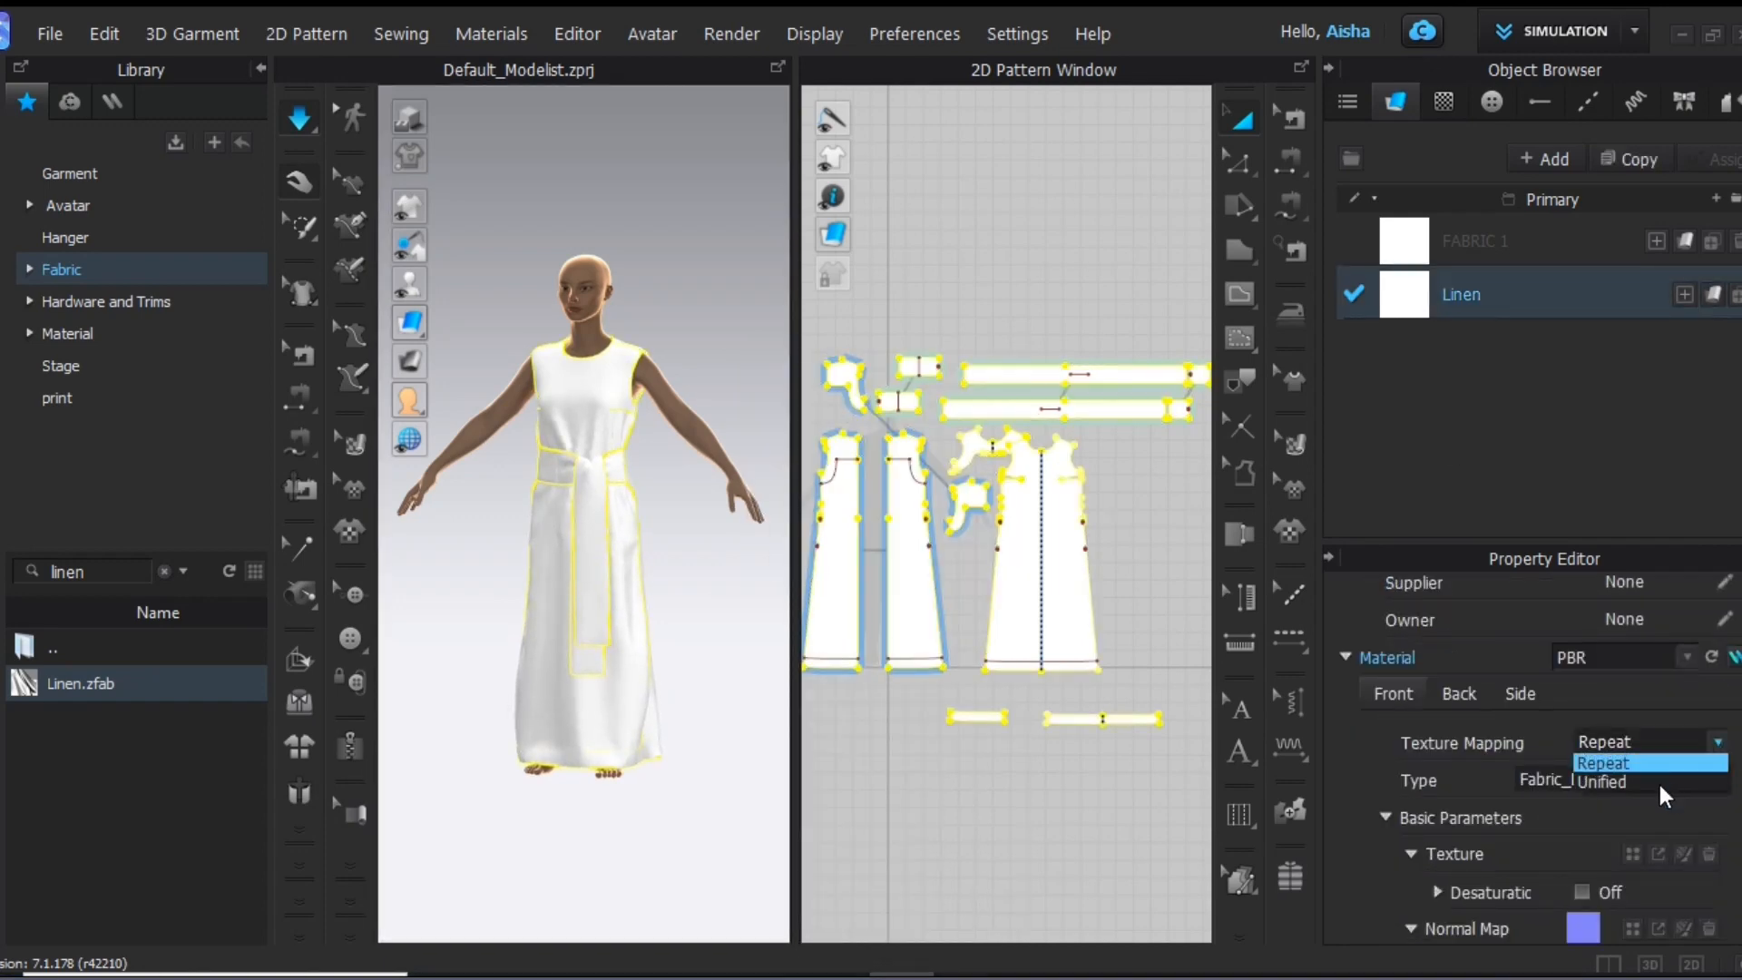
{"action": "left_click", "coordinate": [1649, 781]}
Simulate the dress with the Fitting (Accurate Fabric) preset
{"action": "right_click", "coordinate": [481, 758]}
{"action": "left_click", "coordinate": [531, 725]}
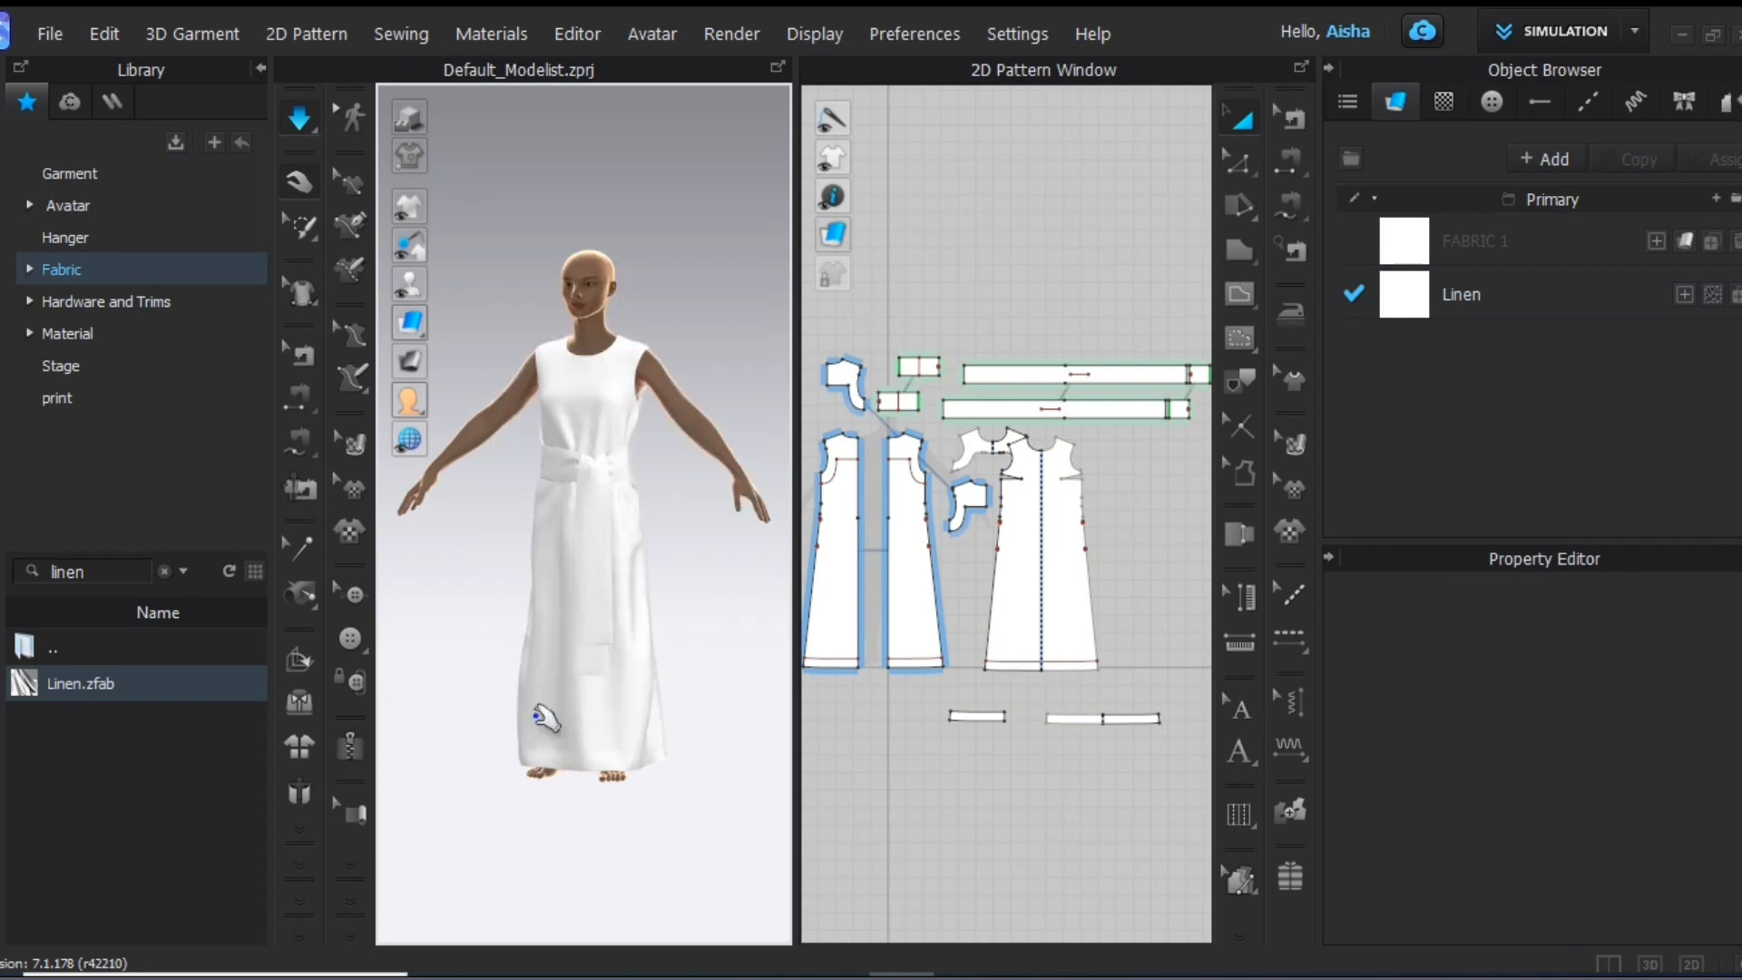
{"action": "right_click_drag", "start_coordinate": [531, 724], "coordinate": [571, 677]}
{"action": "left_click", "coordinate": [572, 677]}
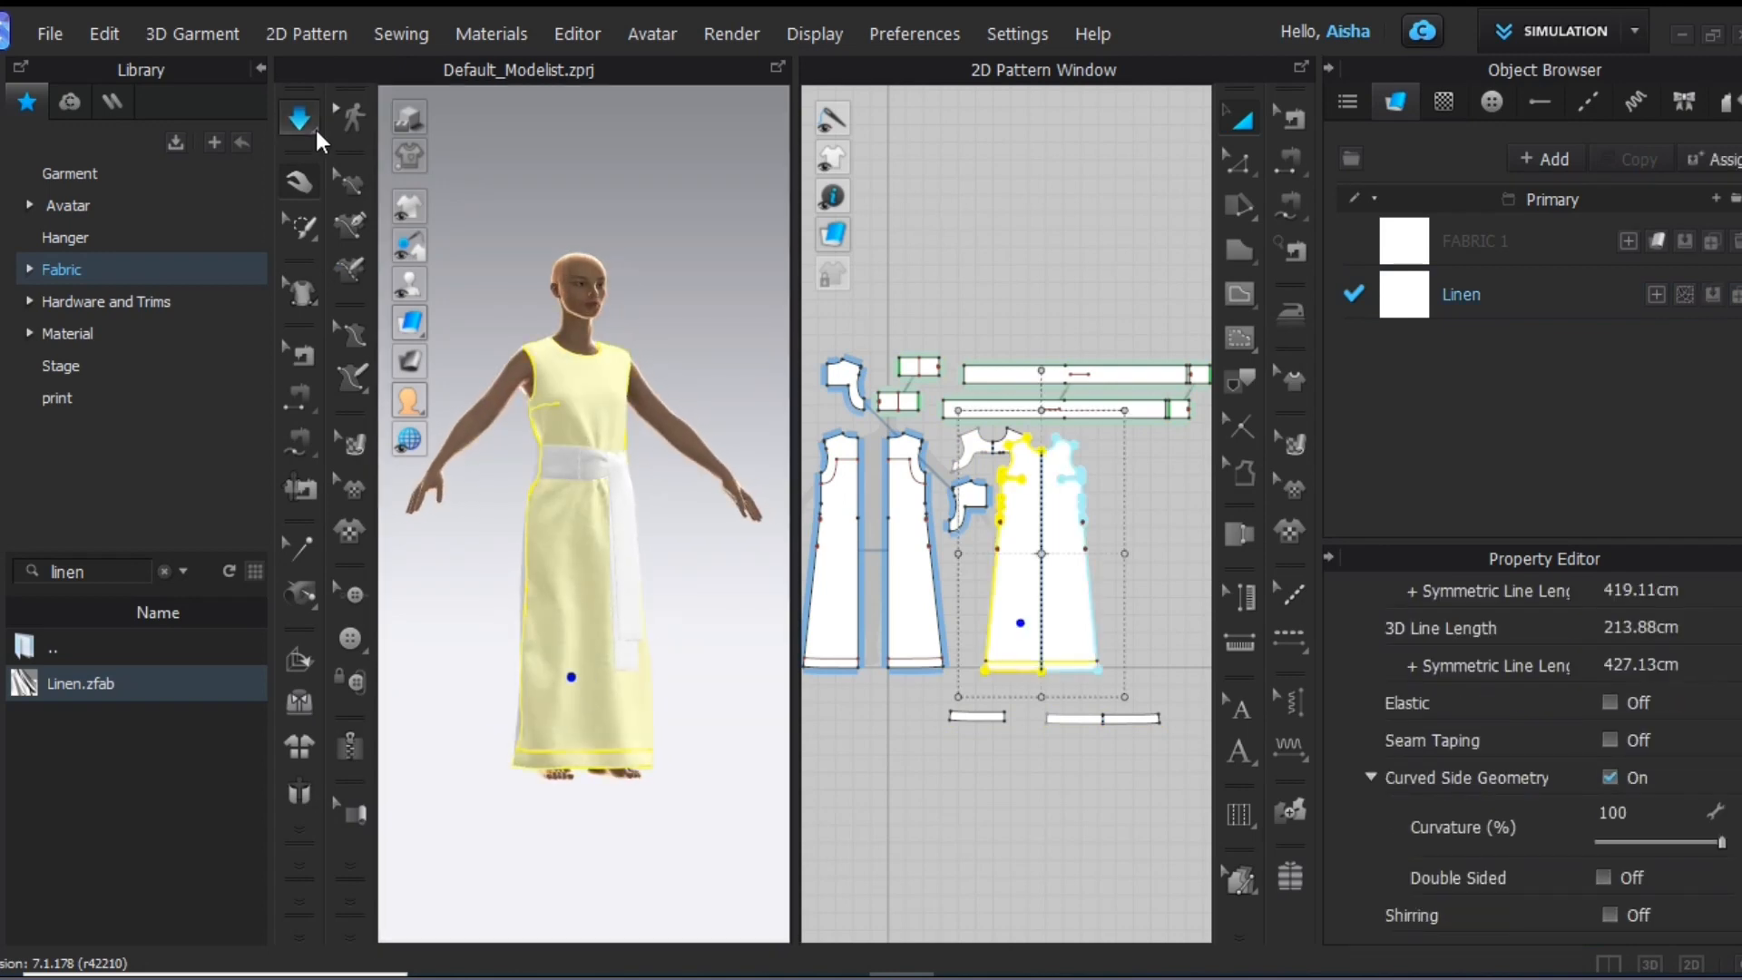
{"action": "key", "text": "space"}
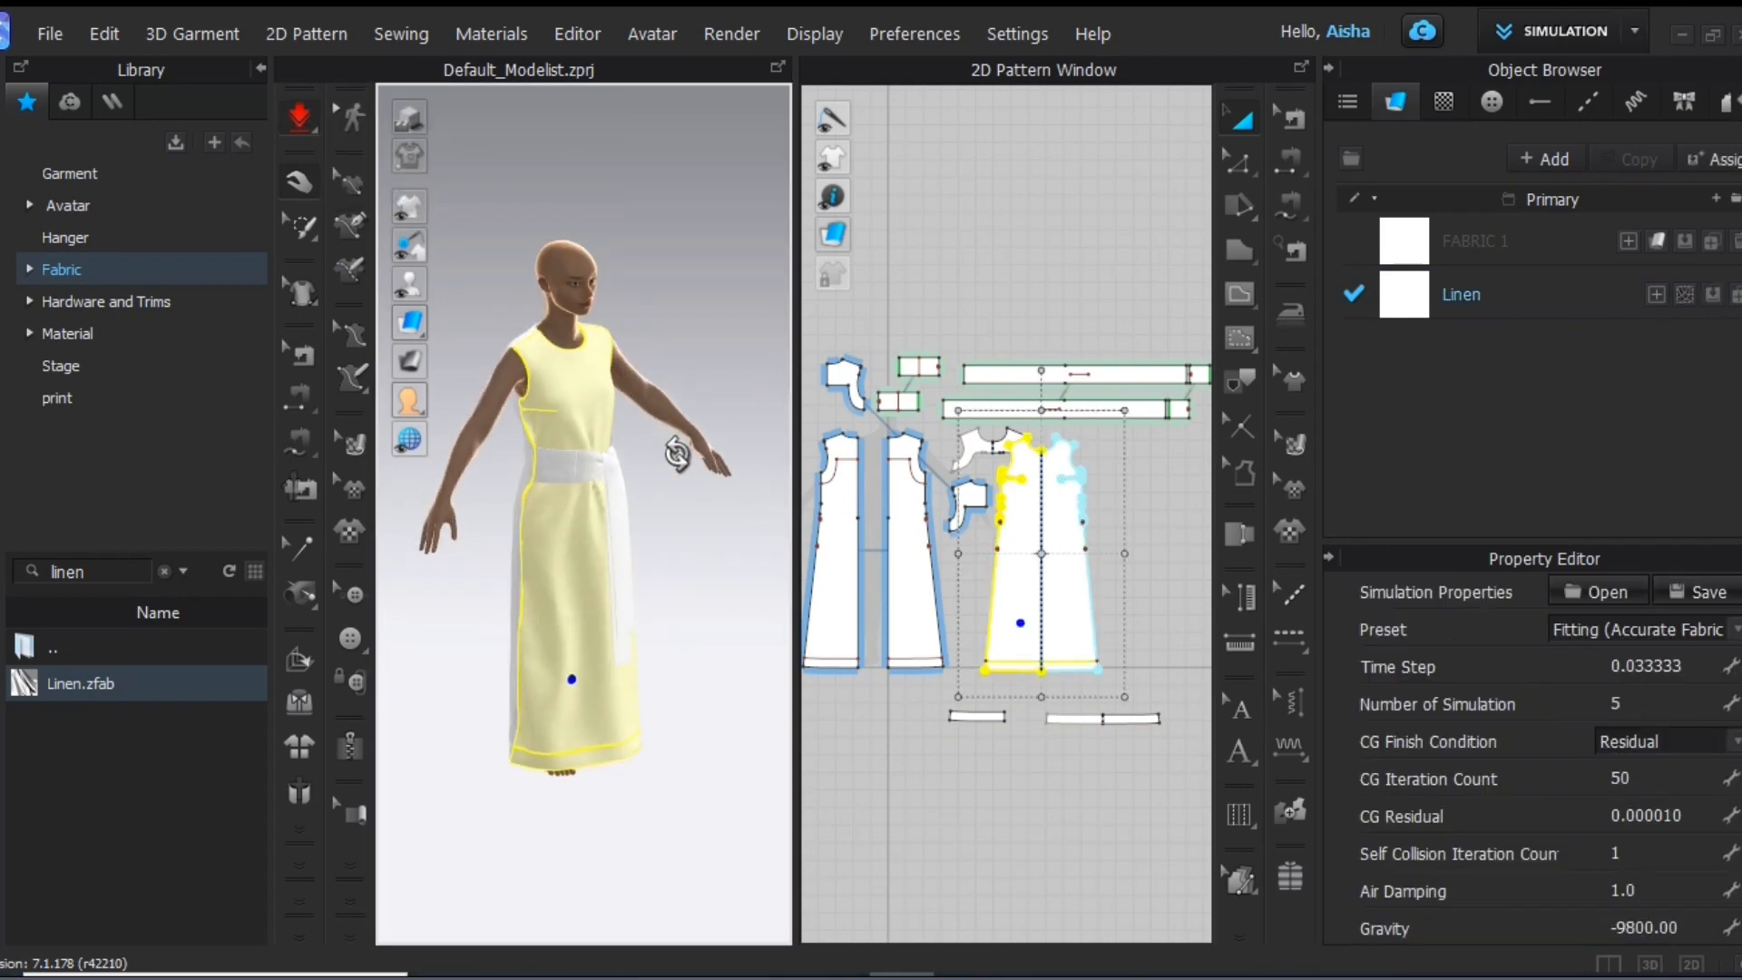
{"action": "right_click_drag", "start_coordinate": [680, 455], "coordinate": [547, 307]}
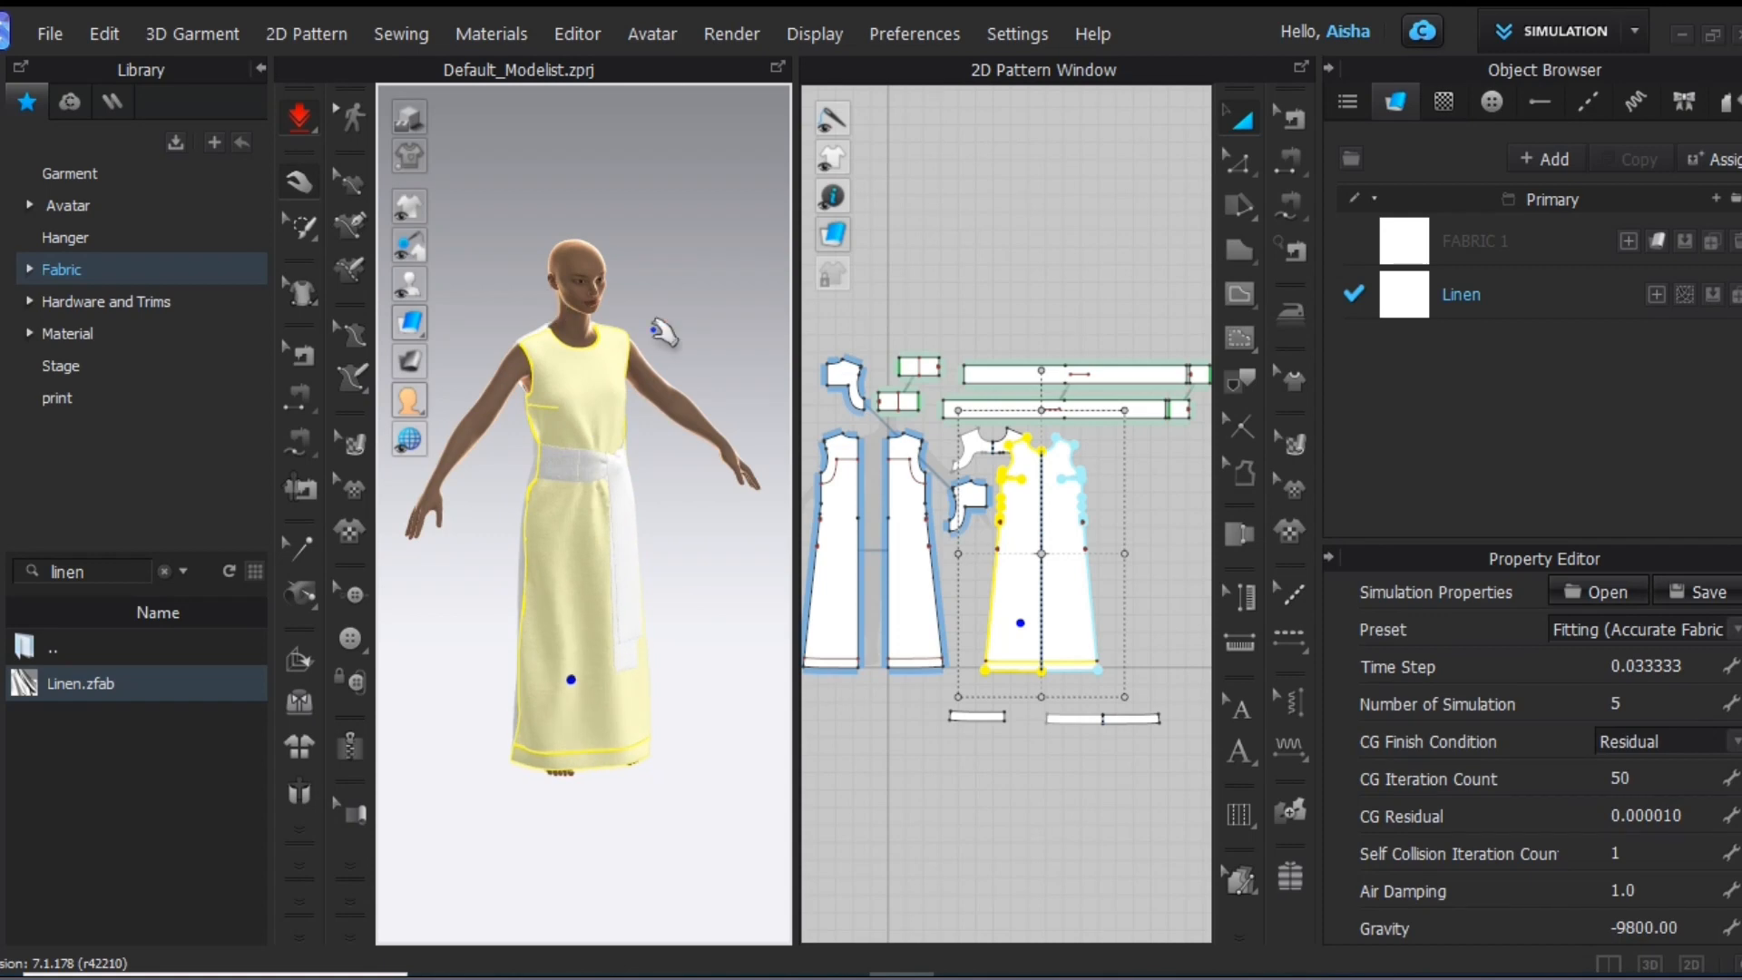
Set particle distance to 10 mm and additional collision thickness to 1.0 for all pieces except the front and back dress bodies
{"action": "key", "text": "ctrl+a"}
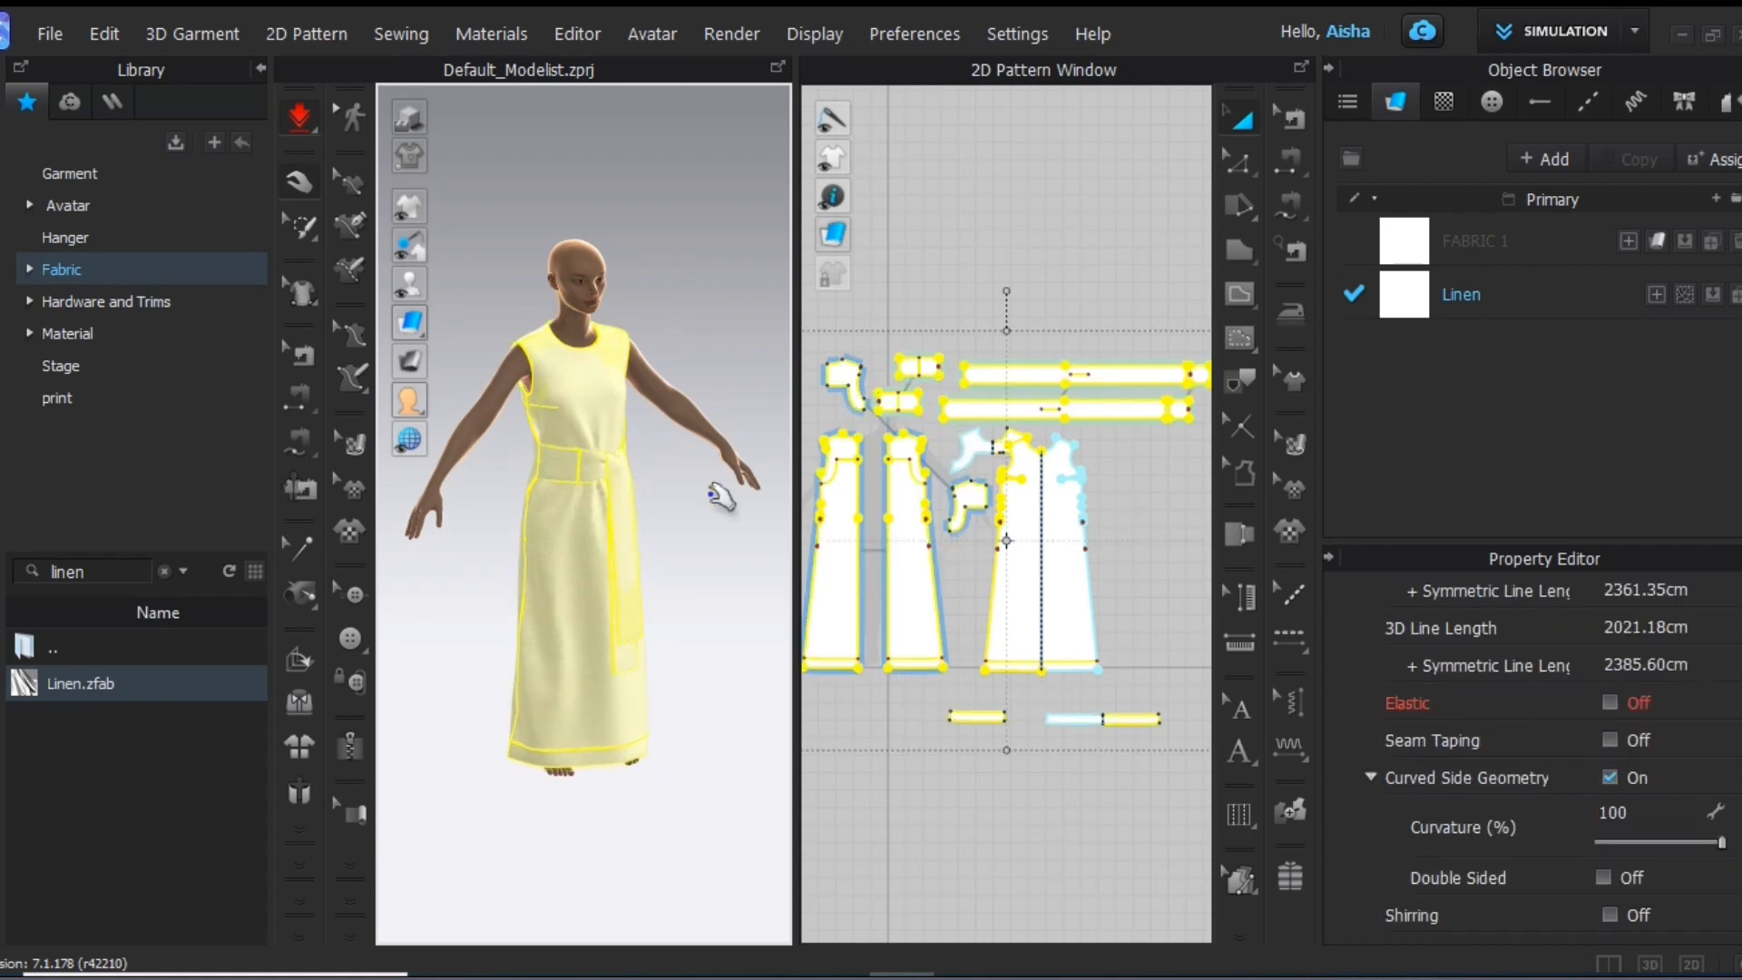
{"action": "left_click", "coordinate": [572, 606], "text": "ctrl"}
{"action": "right_click_drag", "start_coordinate": [571, 610], "coordinate": [569, 622]}
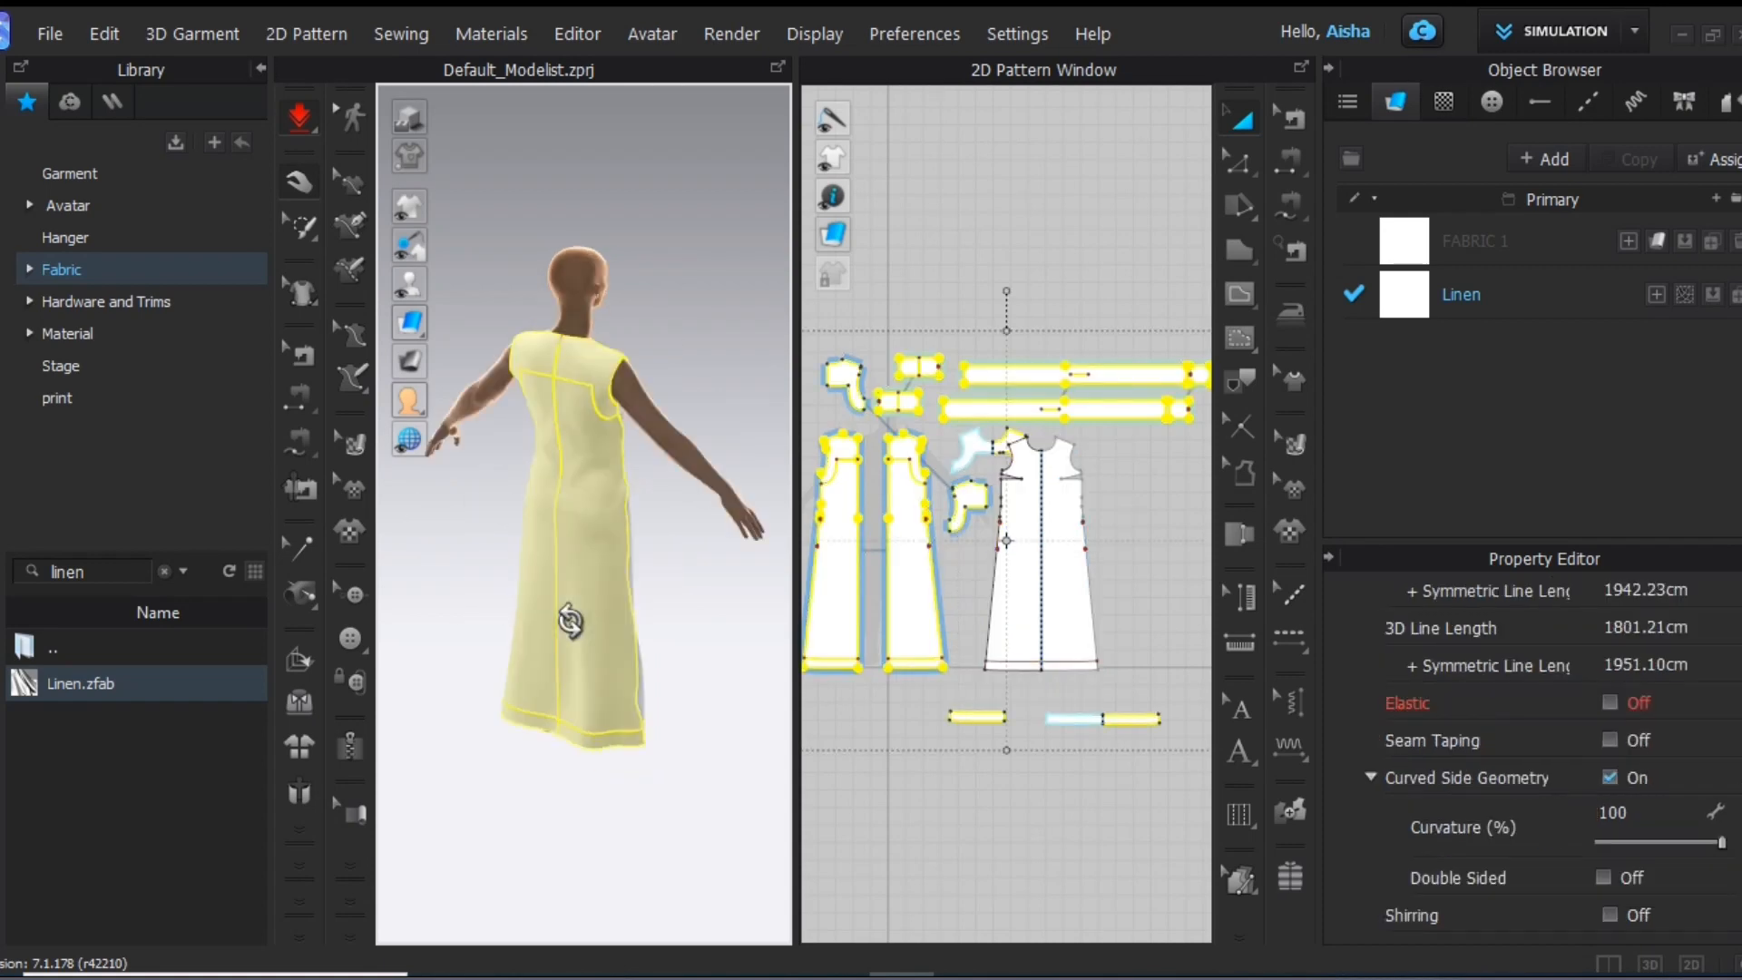
{"action": "left_click", "coordinate": [562, 617], "text": "ctrl"}
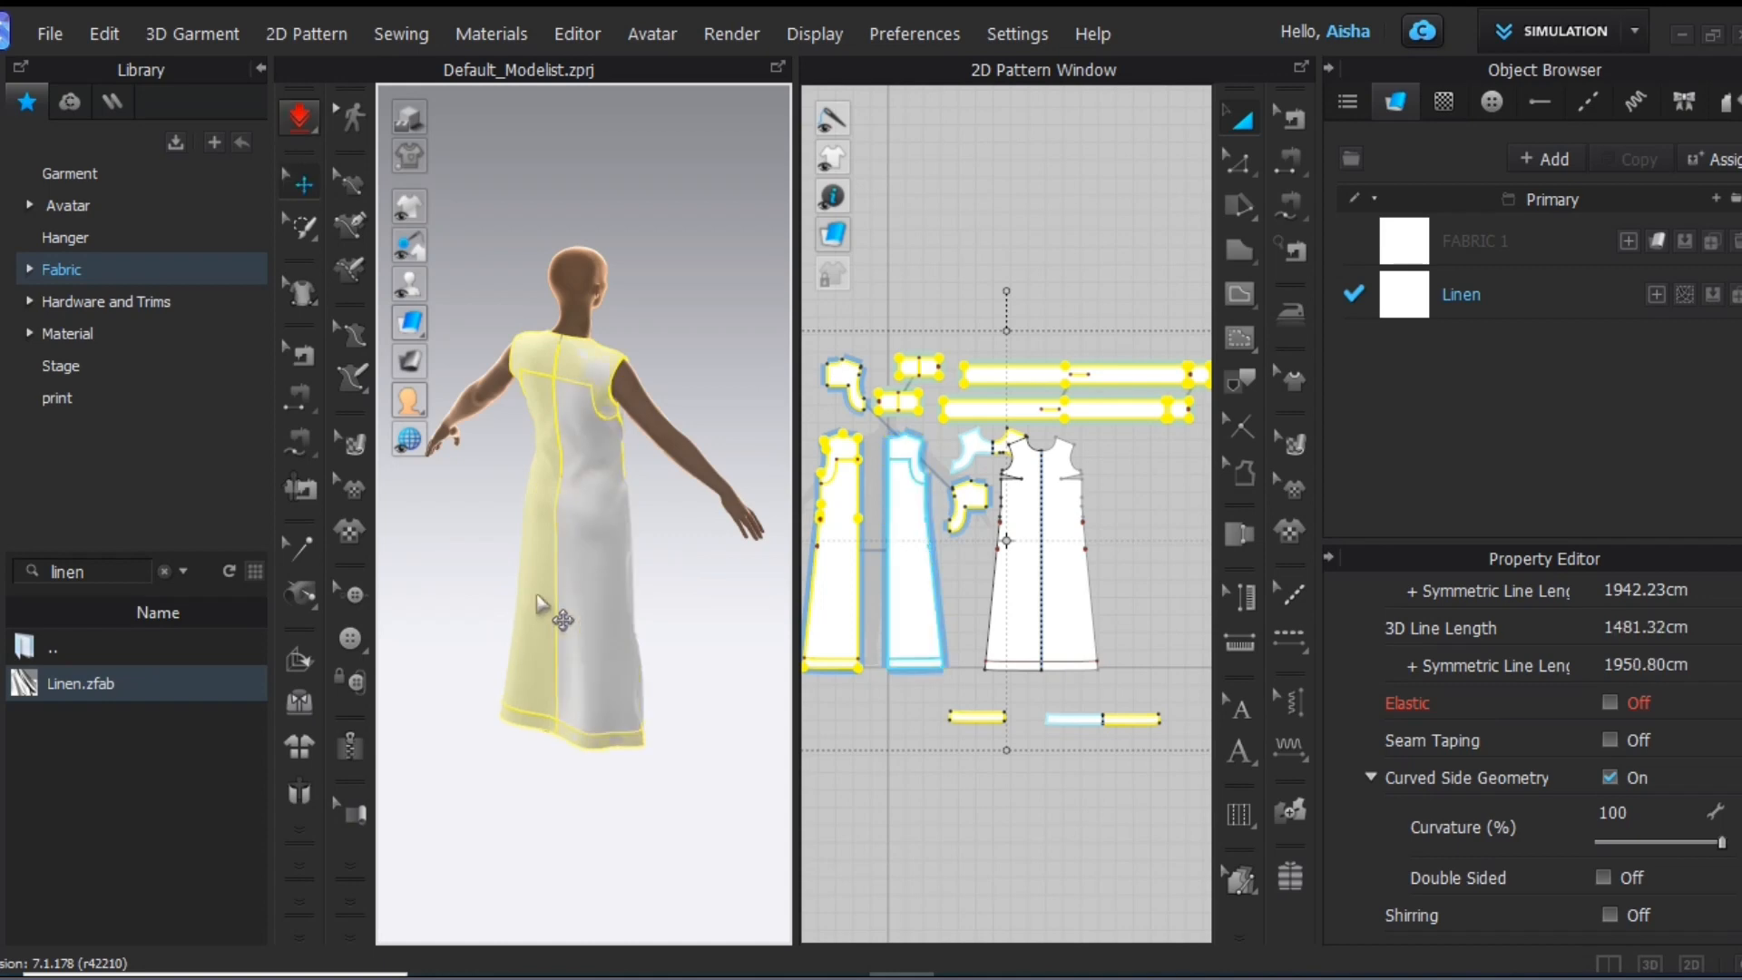
{"action": "left_click", "coordinate": [537, 596], "text": "shift"}
{"action": "scroll", "coordinate": [1658, 712], "scroll_direction": "down", "scroll_amount": 10}
{"action": "left_click", "coordinate": [1660, 713]}
{"action": "type", "text": "10"}
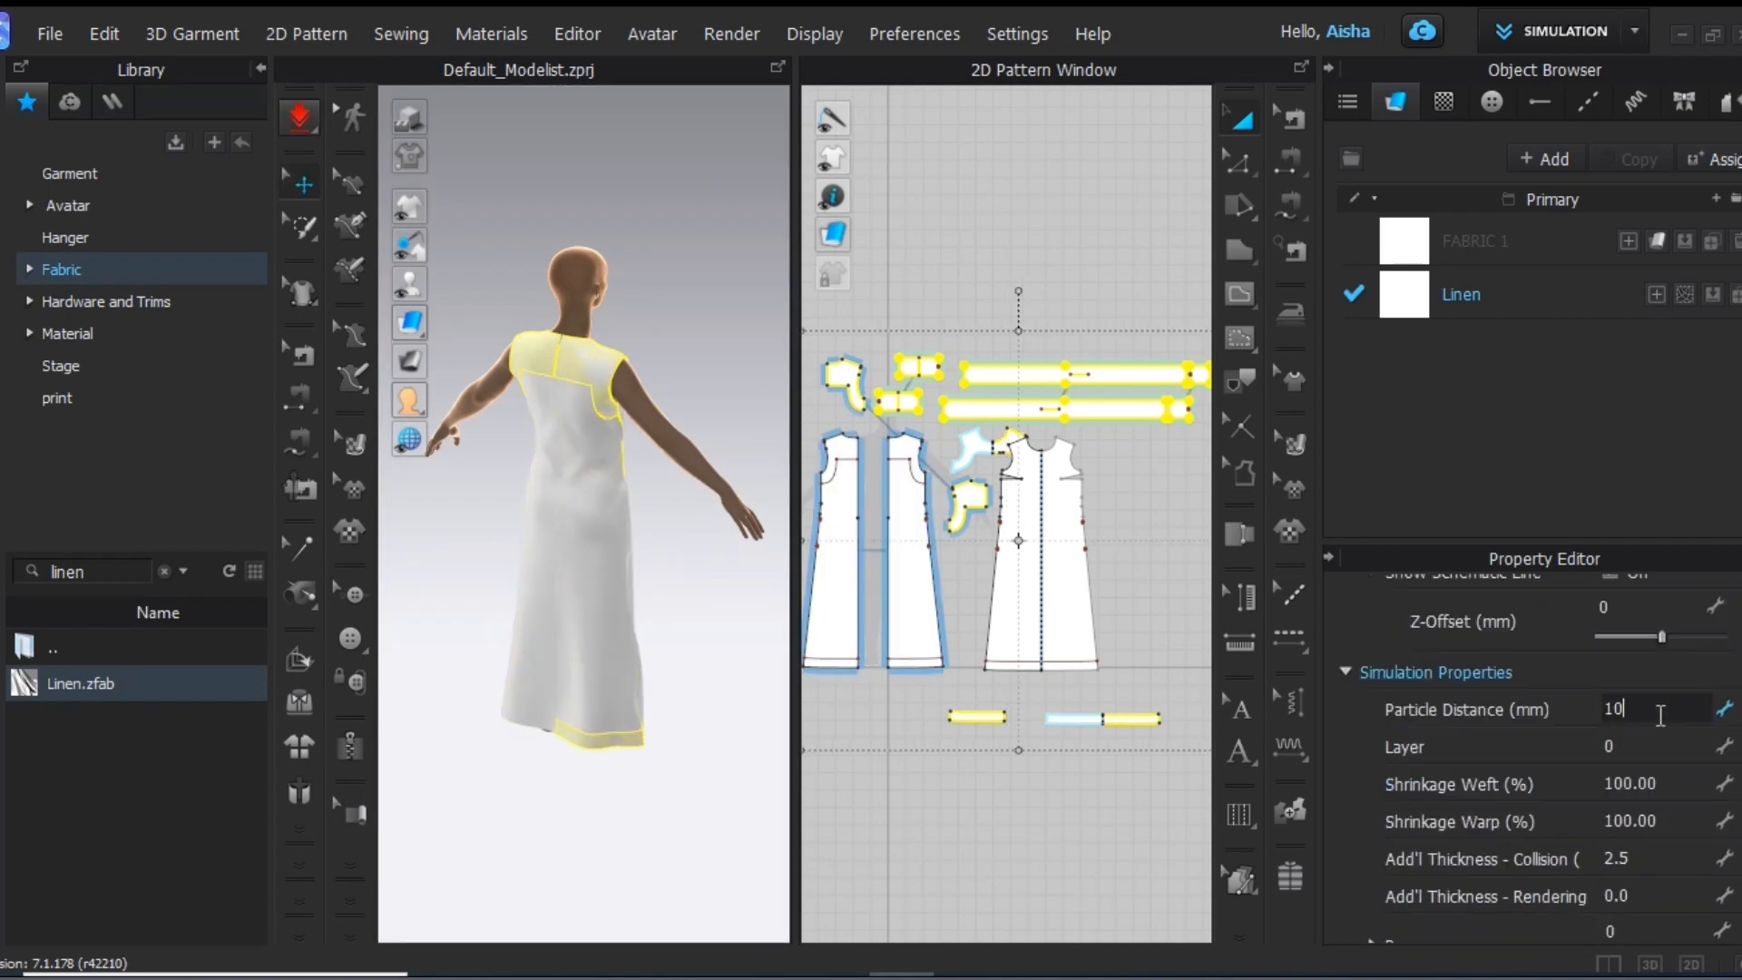
{"action": "left_click", "coordinate": [1633, 821]}
{"action": "left_click", "coordinate": [1633, 858]}
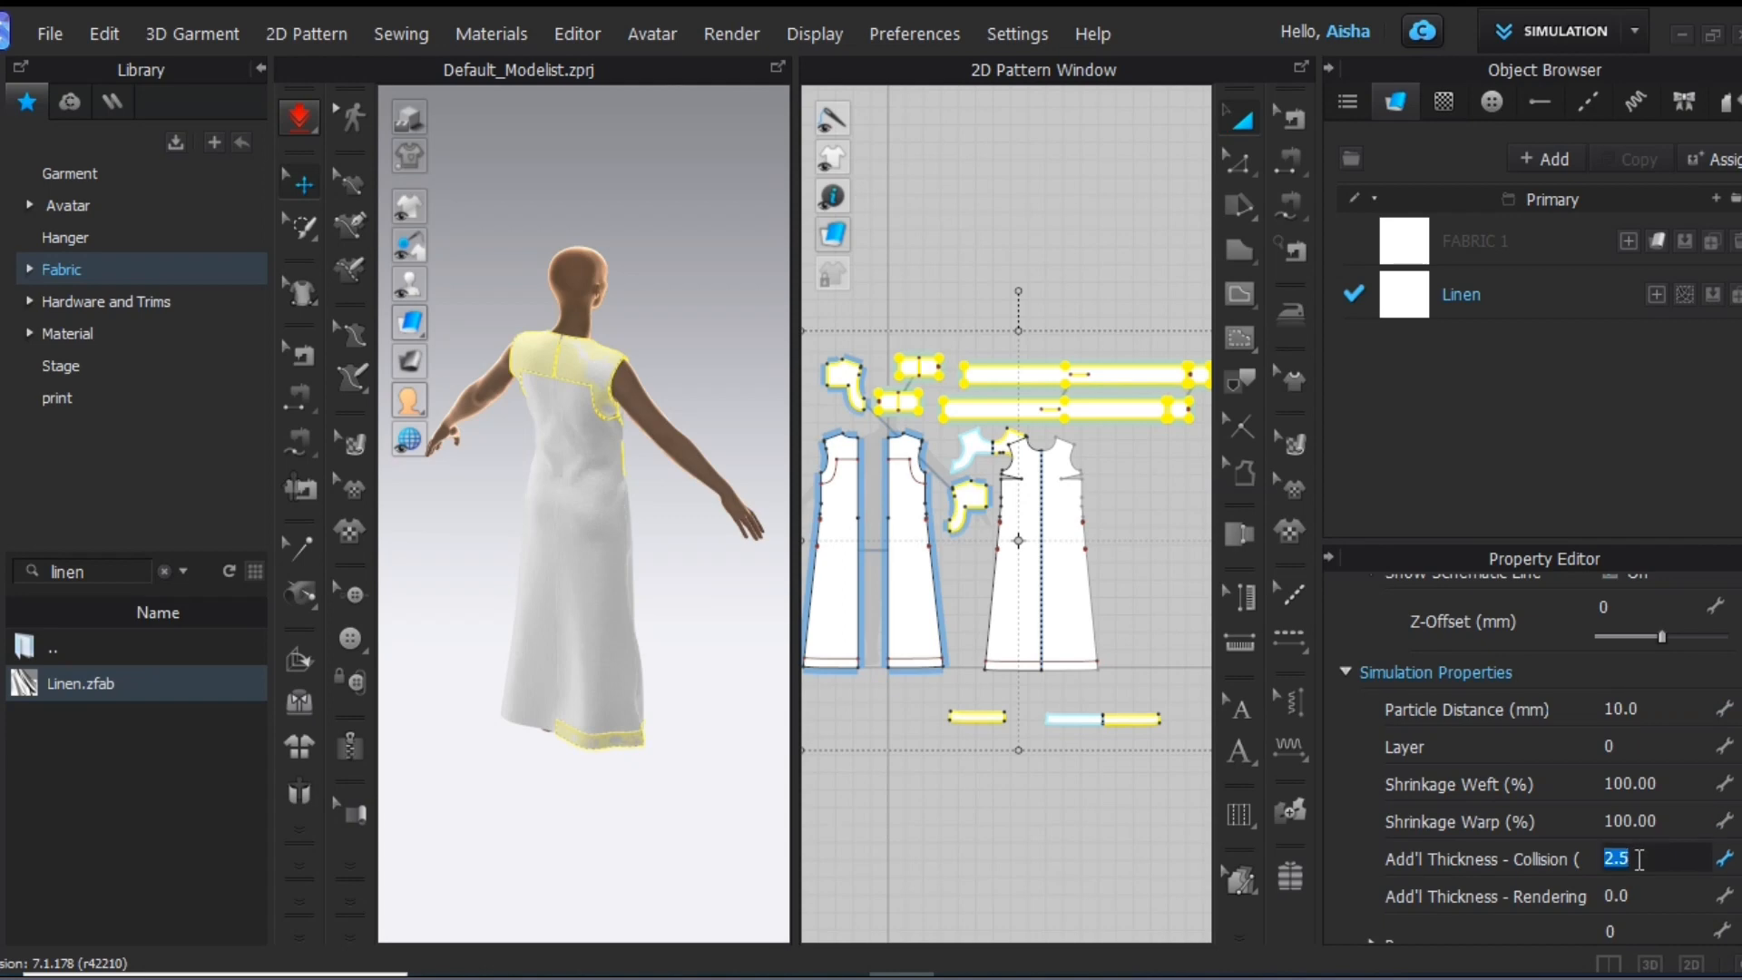
{"action": "left_click", "coordinate": [1057, 873]}
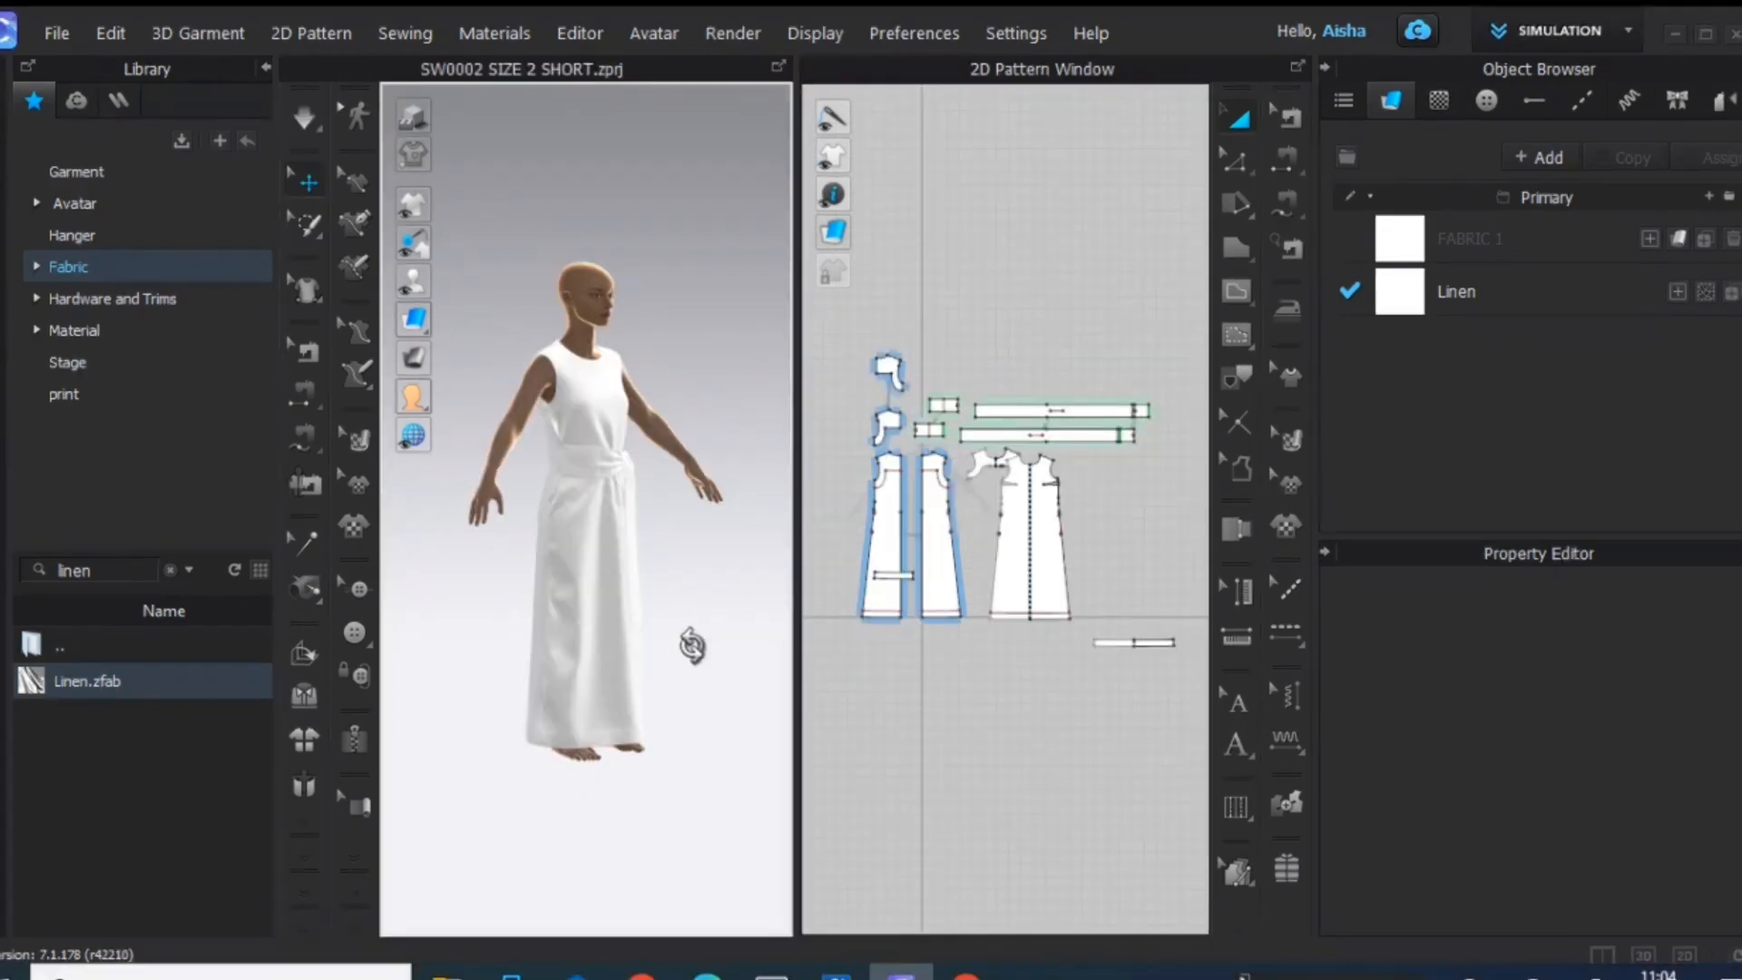
Make a symmetric copy of the back hem strip and place it below the opposite back dress piece
{"action": "right_click", "coordinate": [893, 581]}
{"action": "left_click", "coordinate": [962, 334]}
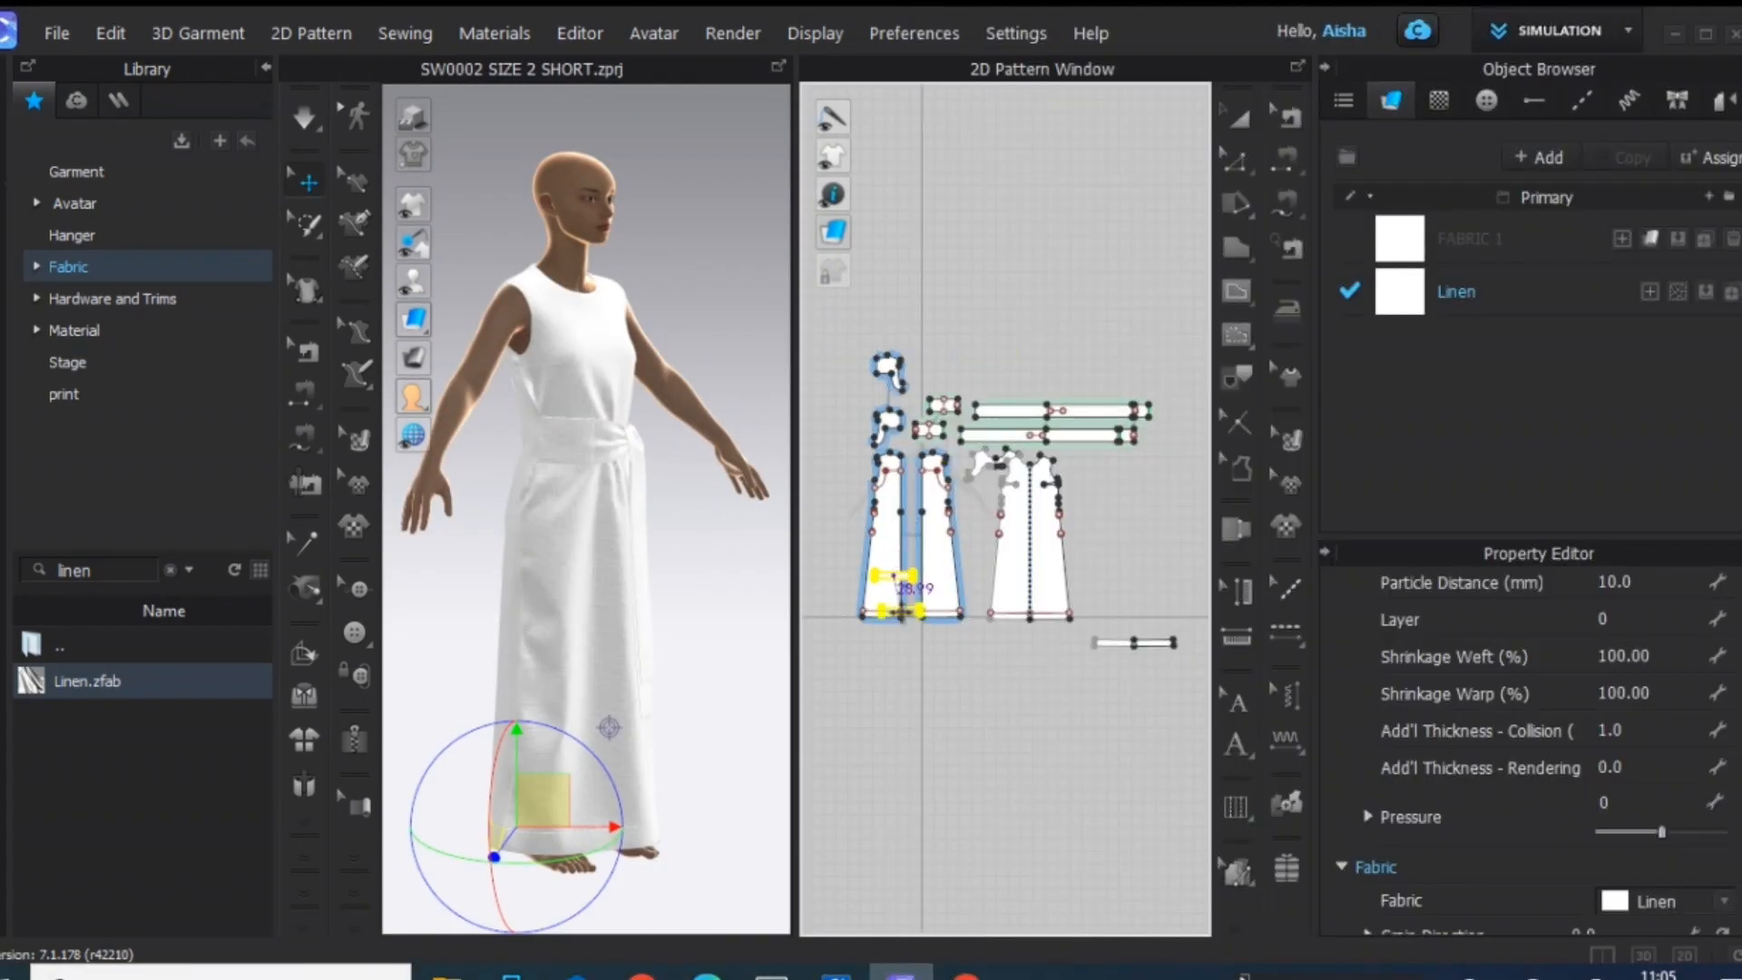
{"action": "left_click", "coordinate": [858, 646]}
{"action": "right_click", "coordinate": [666, 813]}
{"action": "left_click", "coordinate": [679, 660]}
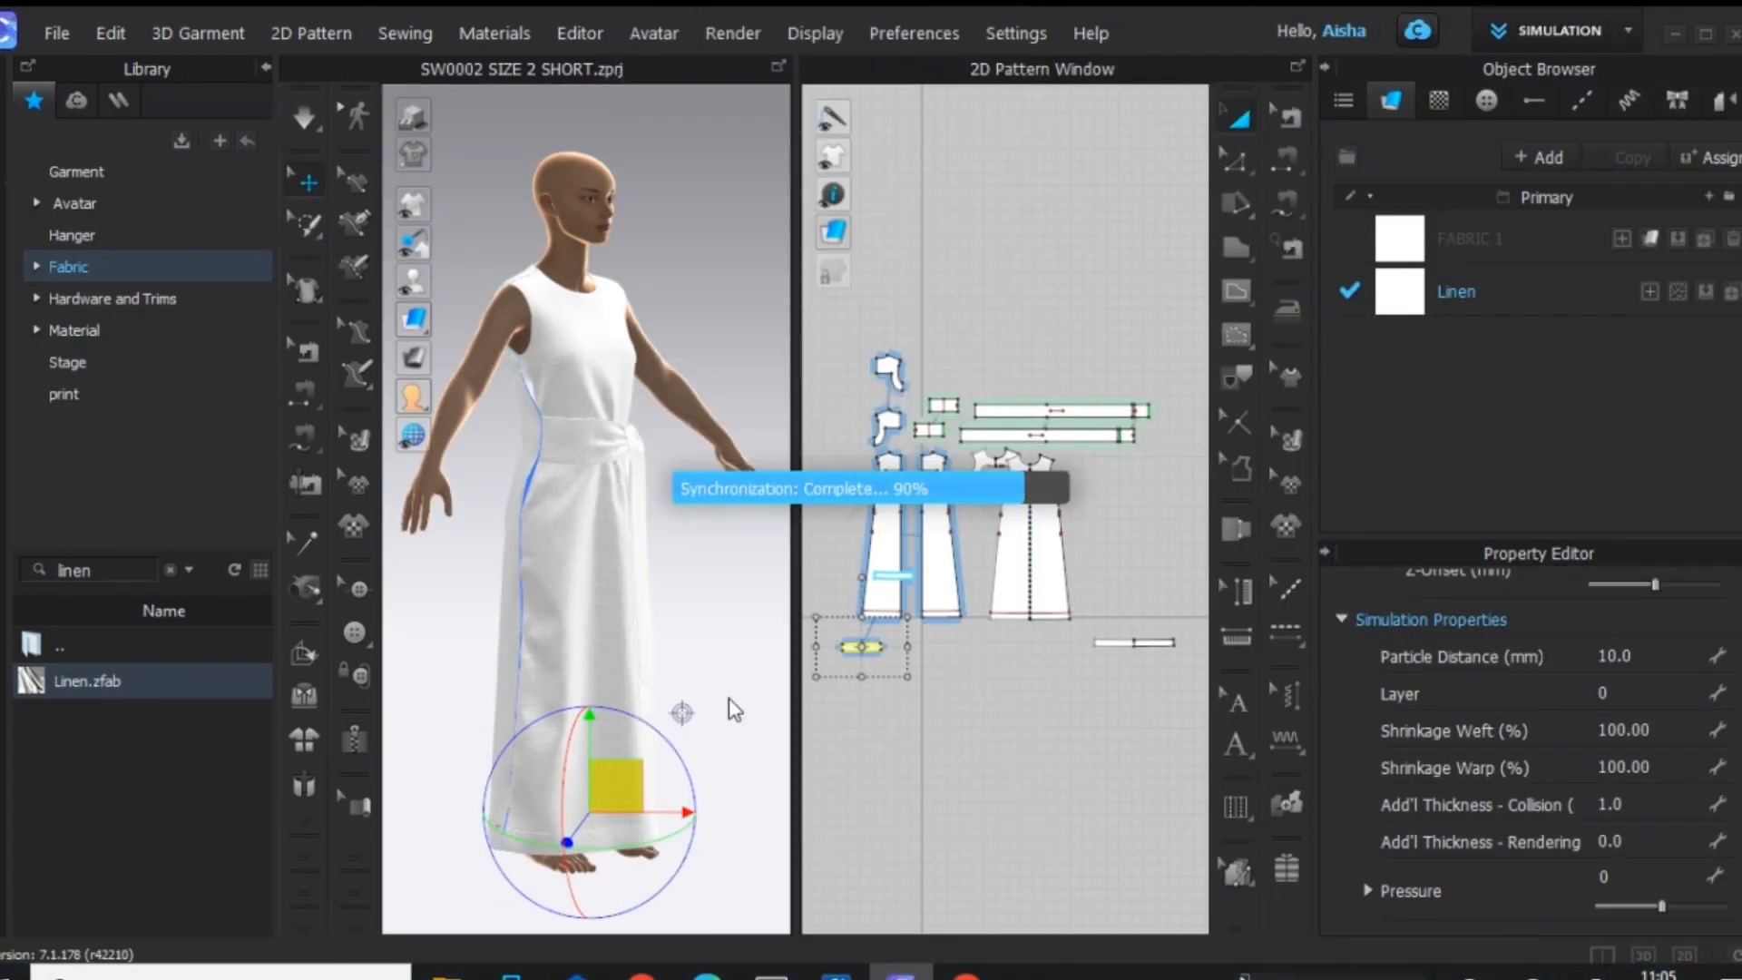
Check the waist band's seam, simulate the dress with the copied hem strip, and adjust the waist band on the avatar
{"action": "left_click", "coordinate": [308, 352]}
{"action": "left_click", "coordinate": [596, 452]}
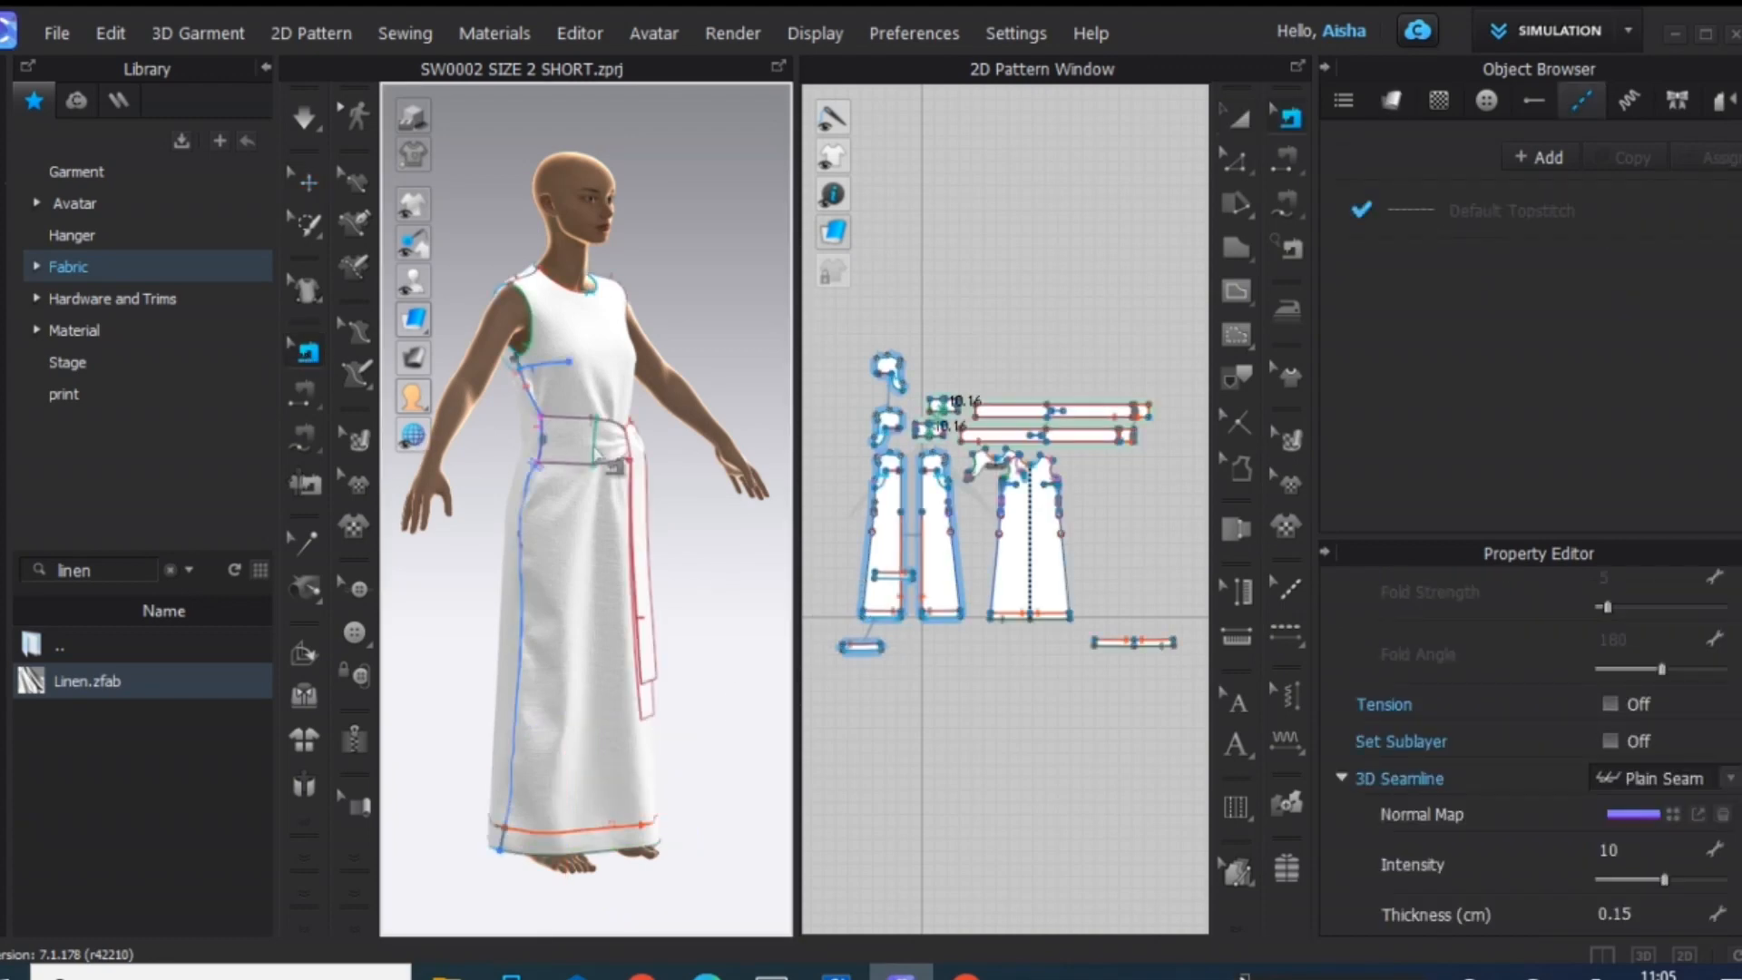
{"action": "left_click", "coordinate": [443, 178]}
{"action": "key", "text": "space"}
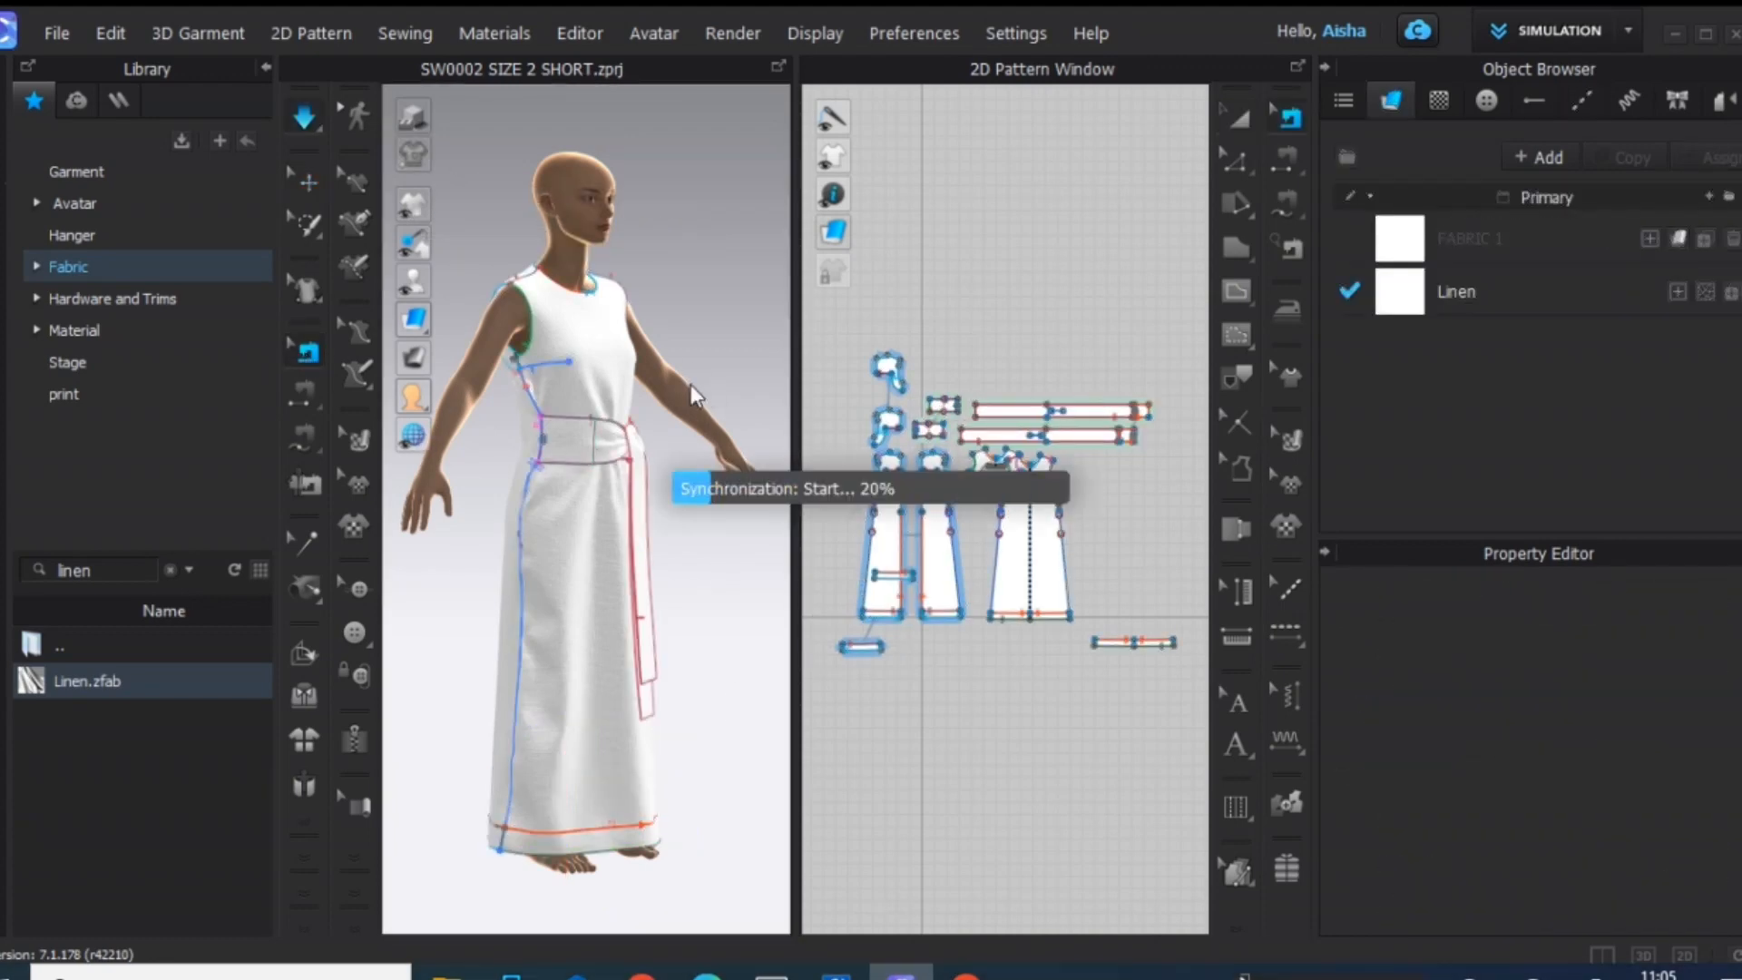
{"action": "right_click_drag", "start_coordinate": [666, 566], "coordinate": [488, 535]}
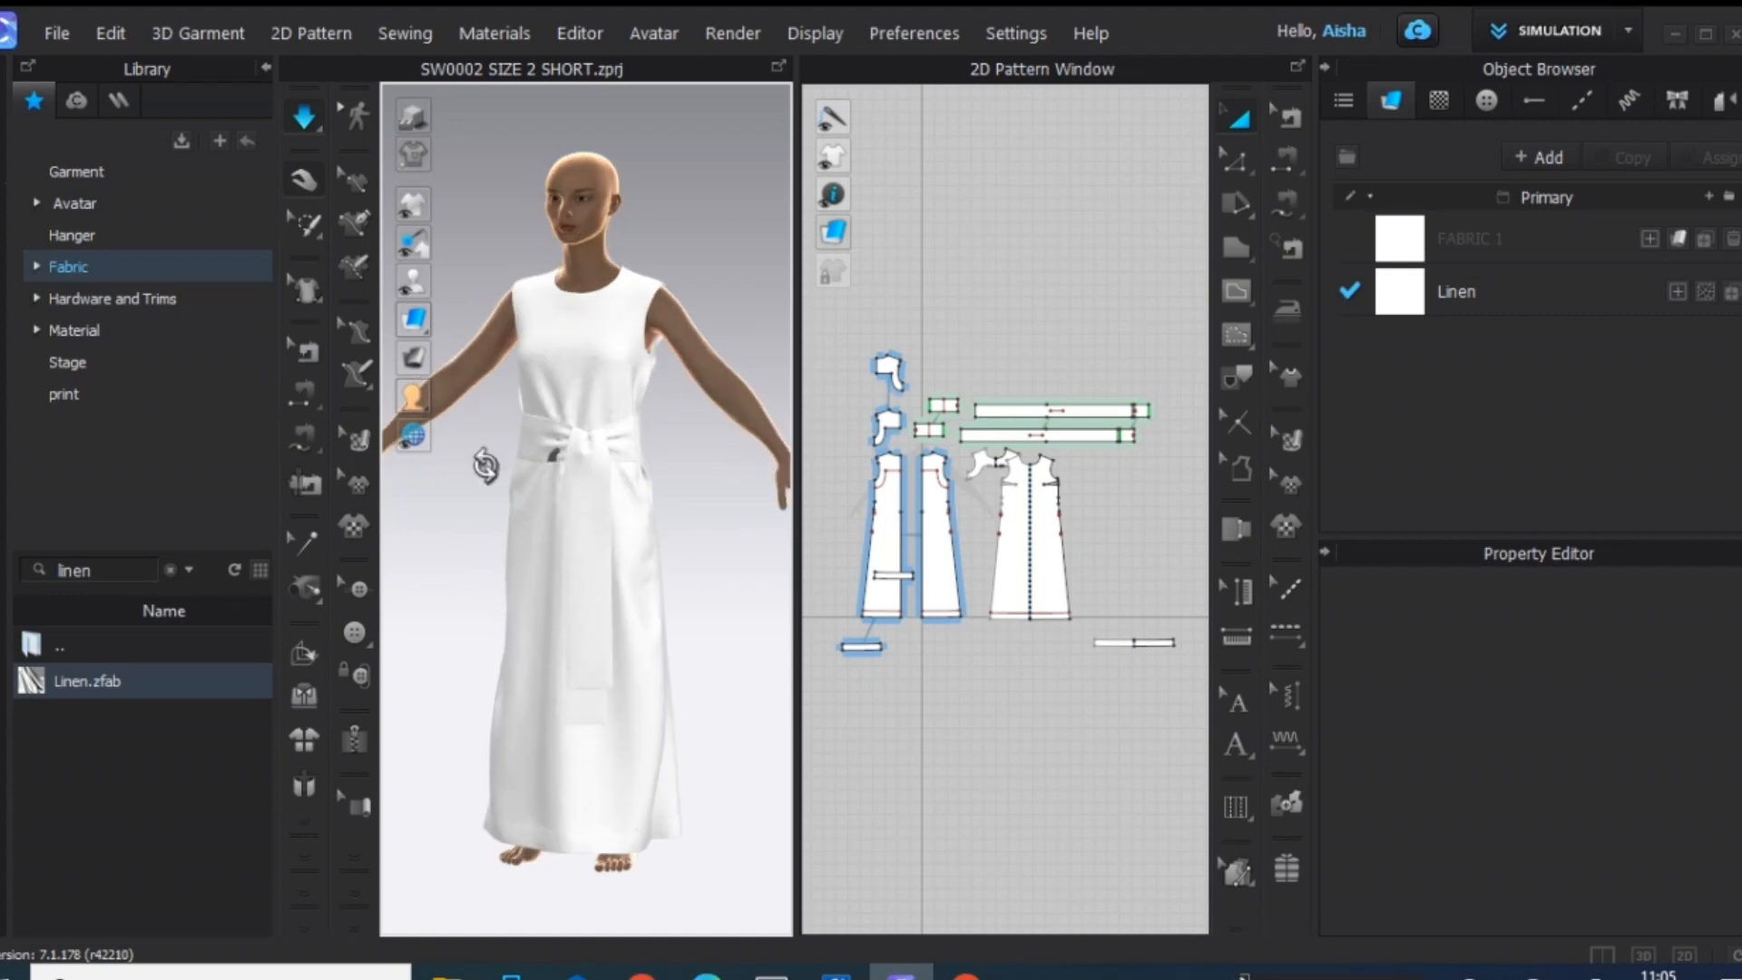
{"action": "left_click", "coordinate": [542, 424]}
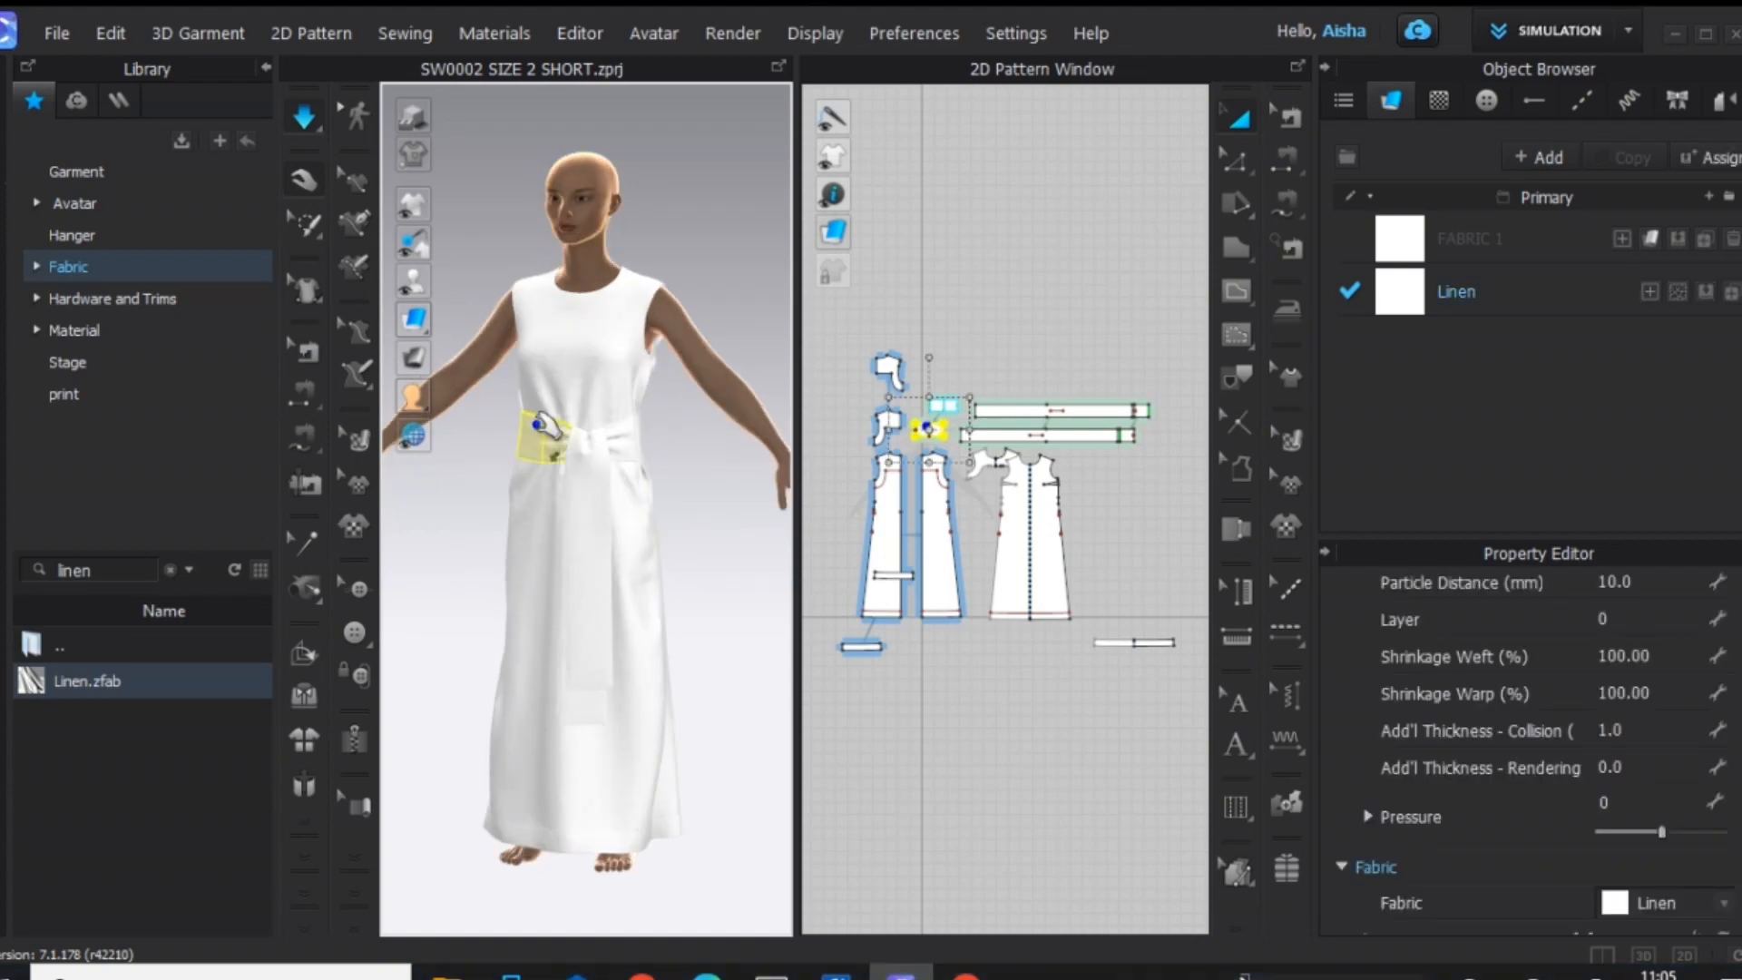
{"action": "right_click", "coordinate": [541, 423]}
{"action": "left_click", "coordinate": [676, 703]}
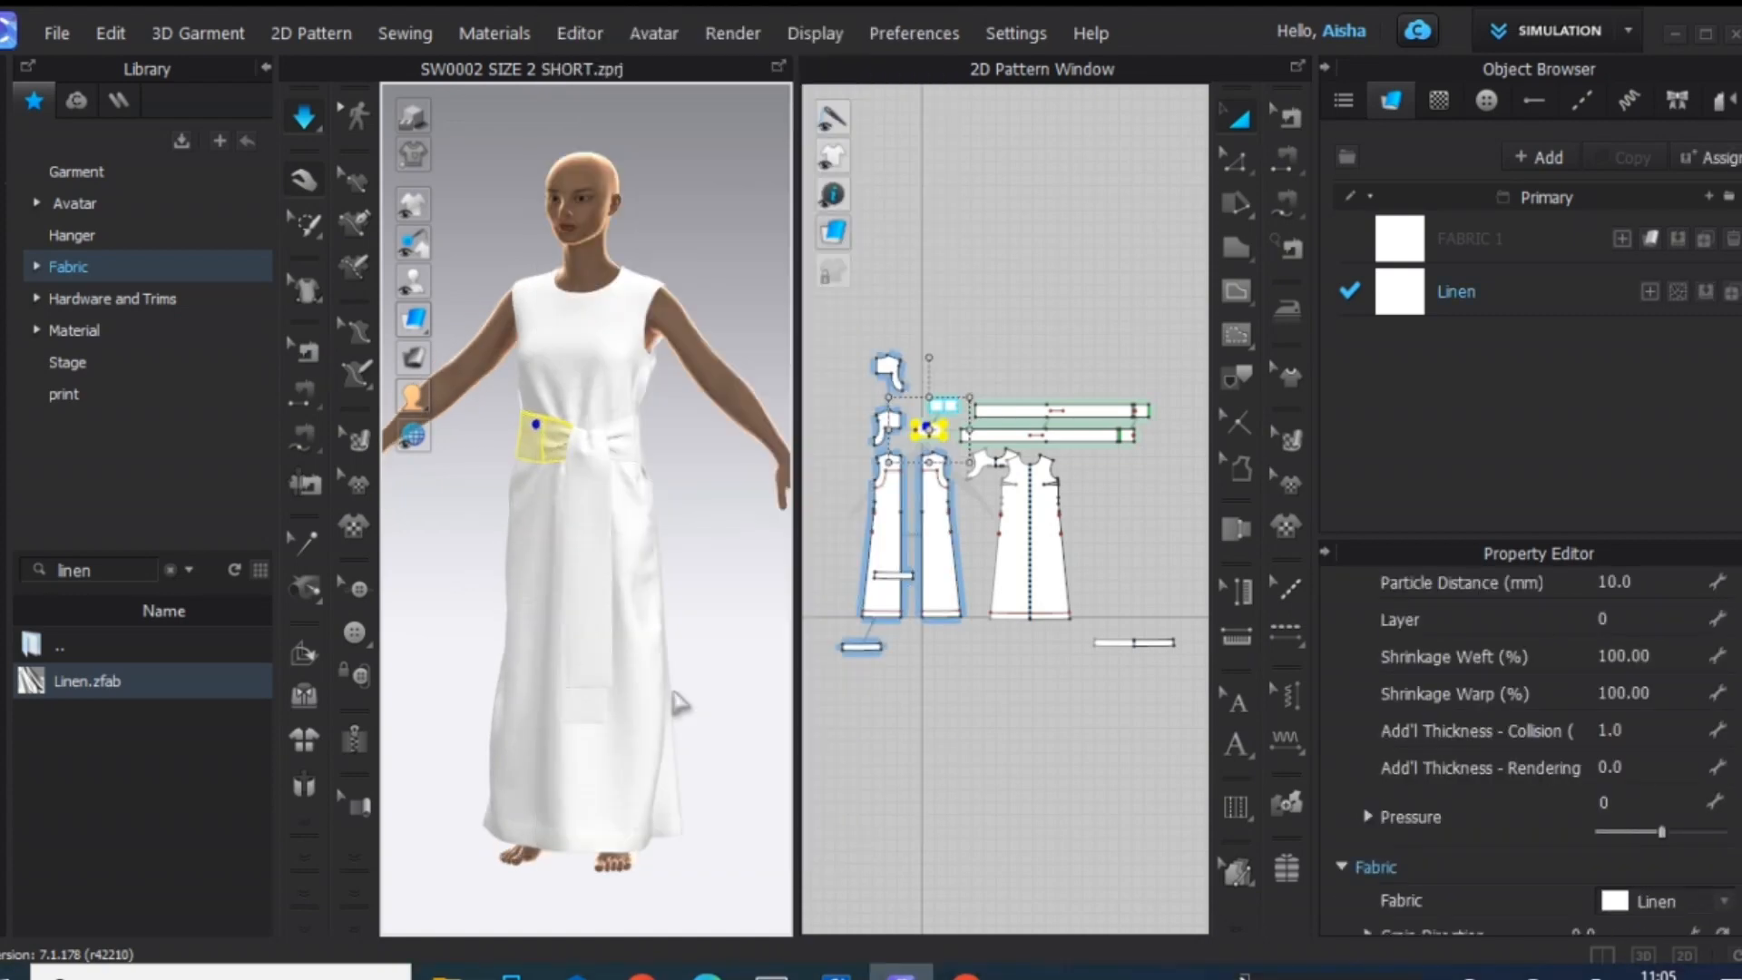
{"action": "left_click", "coordinate": [678, 697]}
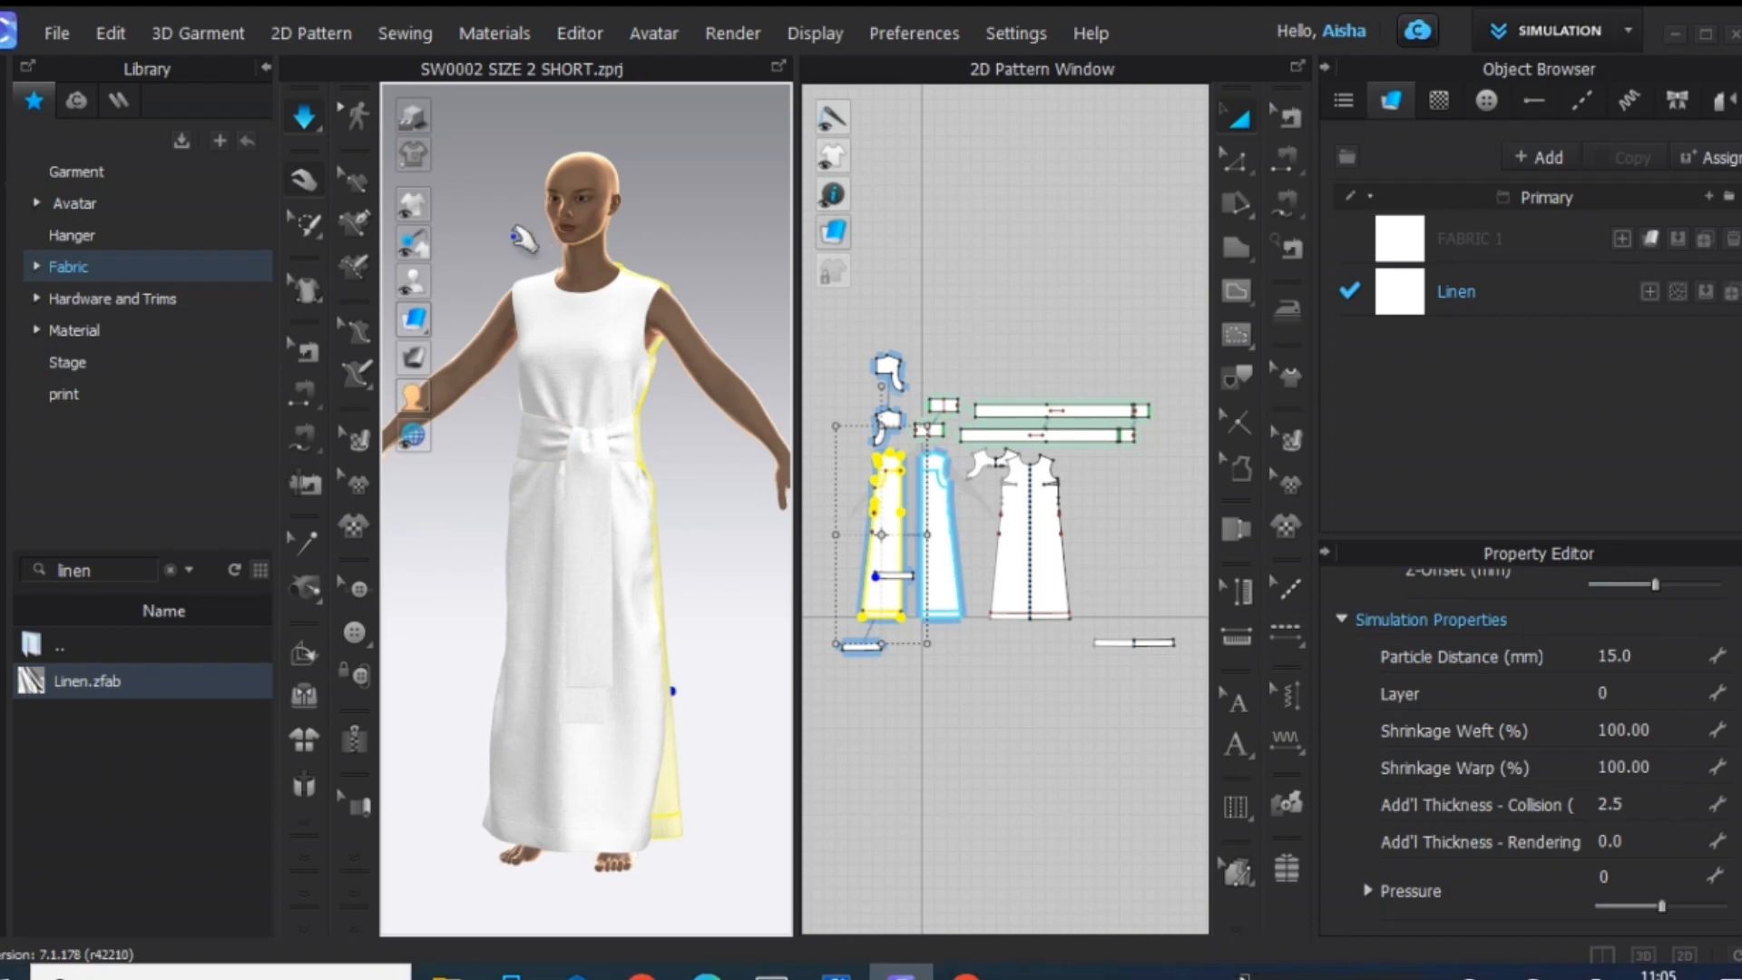
Enlarge the 3D garment window to full size and show the whole avatar from the front
{"action": "left_click", "coordinate": [779, 66]}
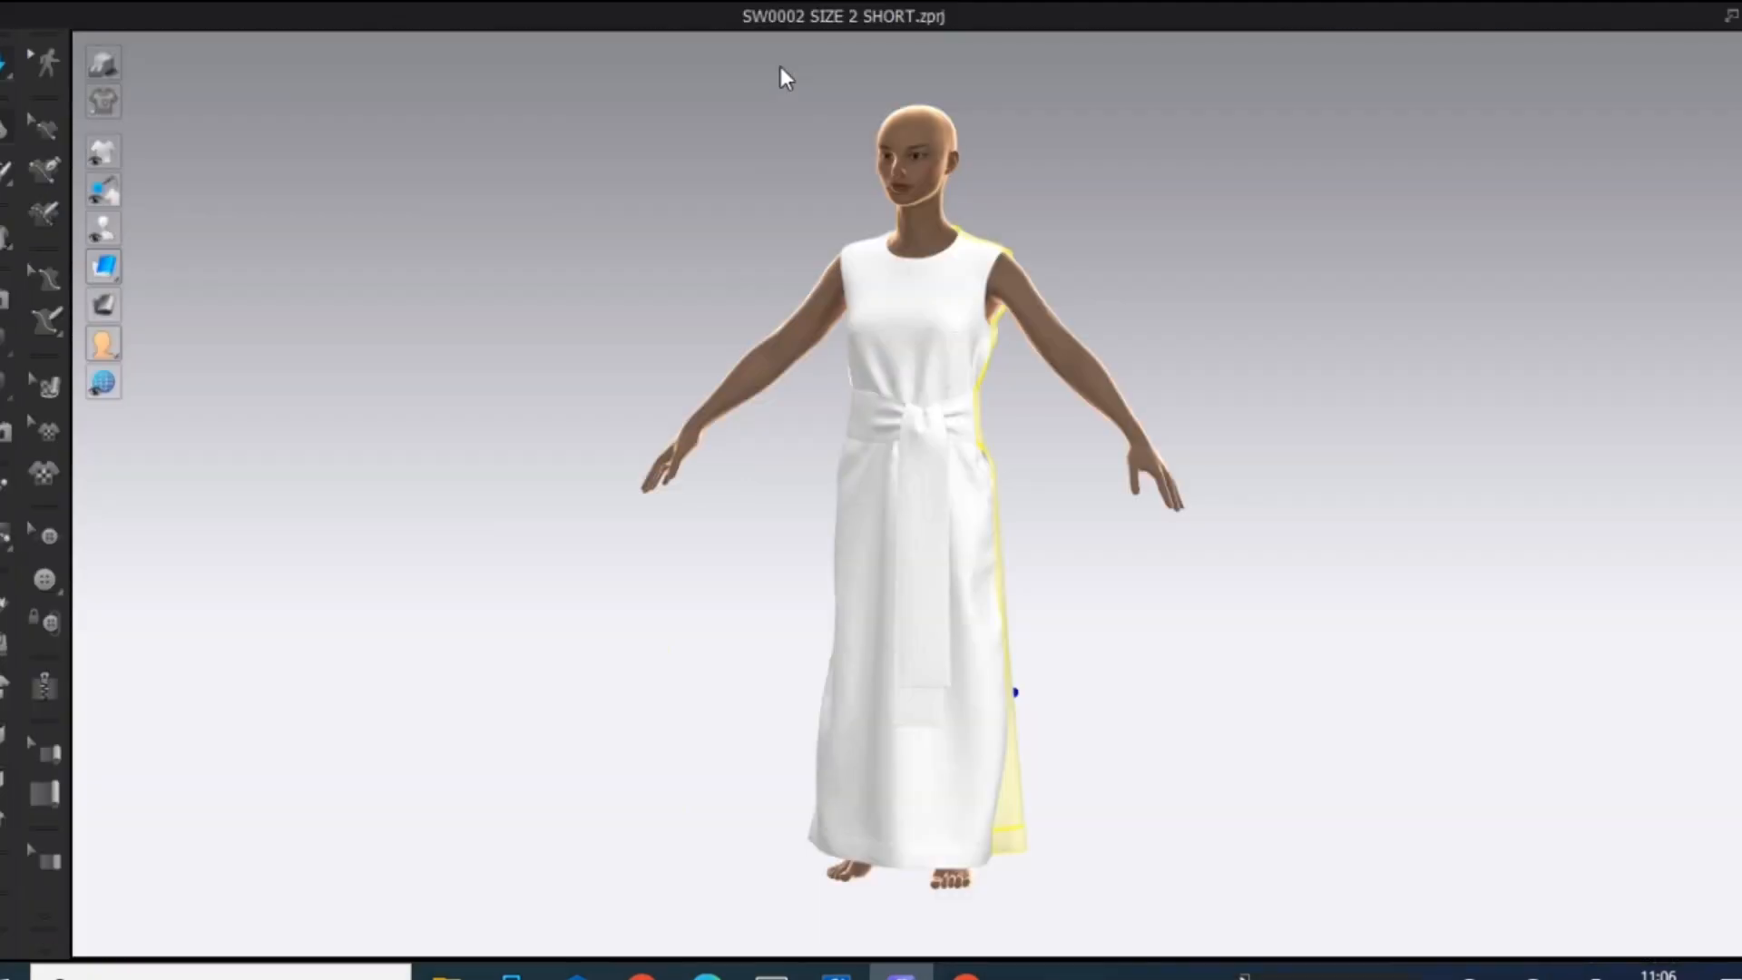
{"action": "right_click", "coordinate": [498, 597]}
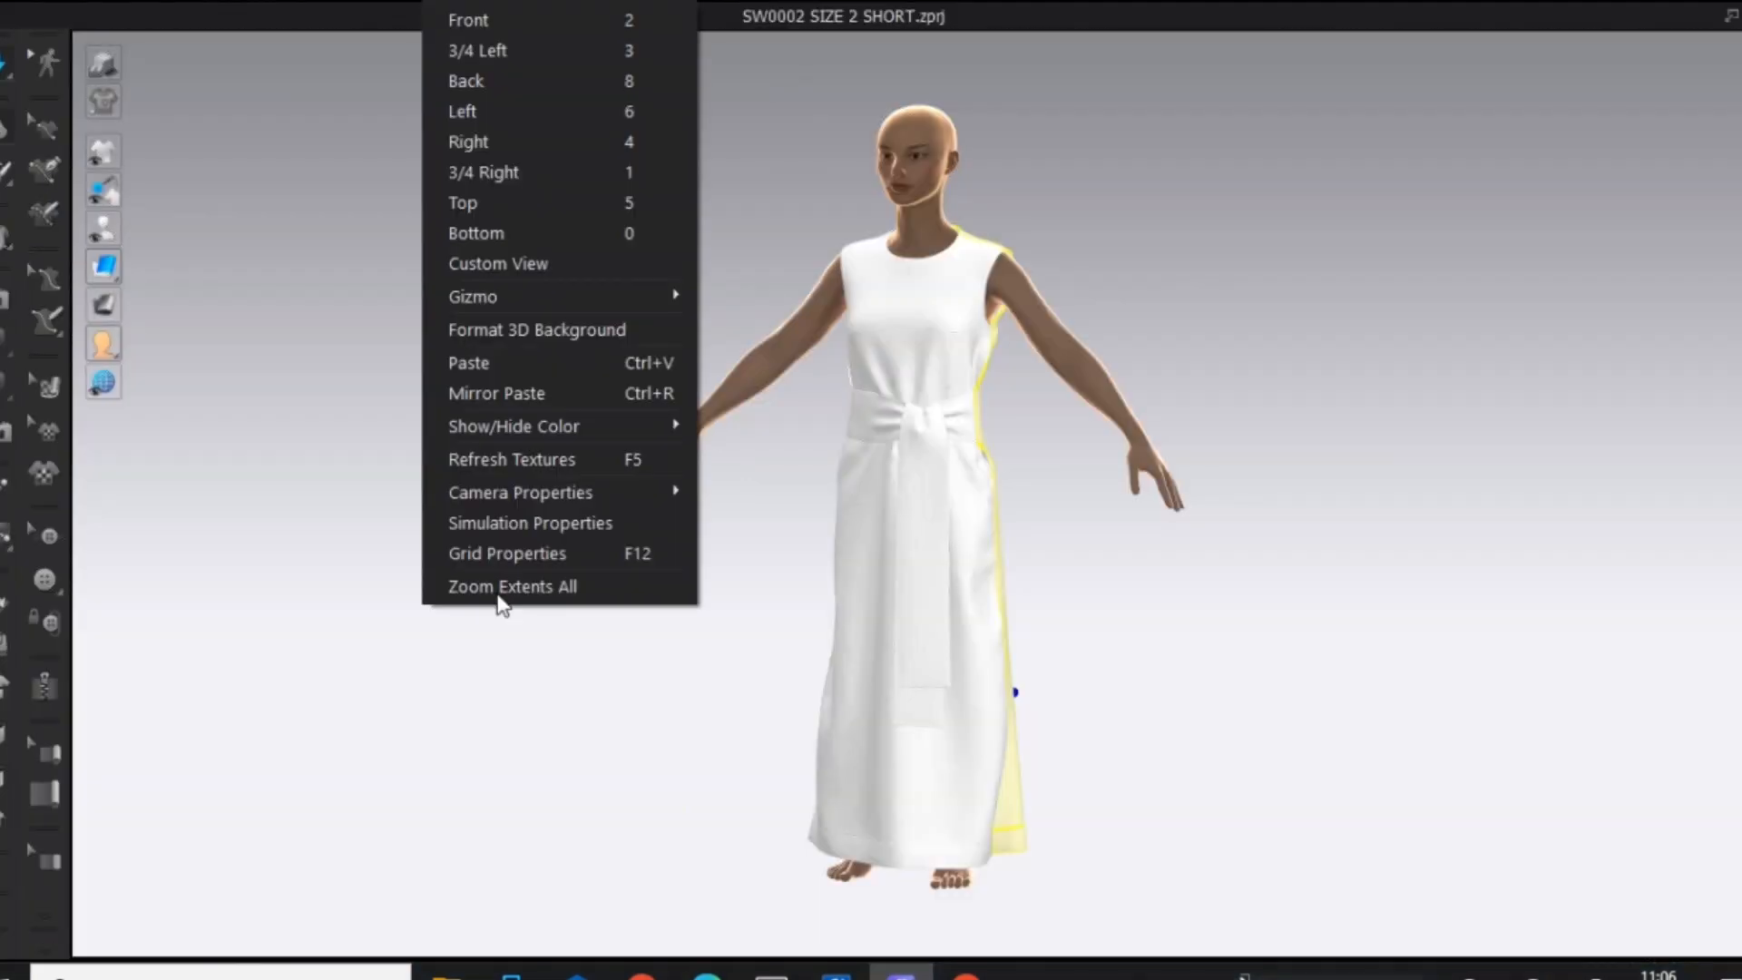
{"action": "left_click", "coordinate": [498, 595]}
{"action": "right_click_drag", "start_coordinate": [500, 601], "coordinate": [564, 614]}
{"action": "key", "text": "2"}
Run the fitting simulation to settle the complete linen dress on the avatar
{"action": "left_click", "coordinate": [4, 298]}
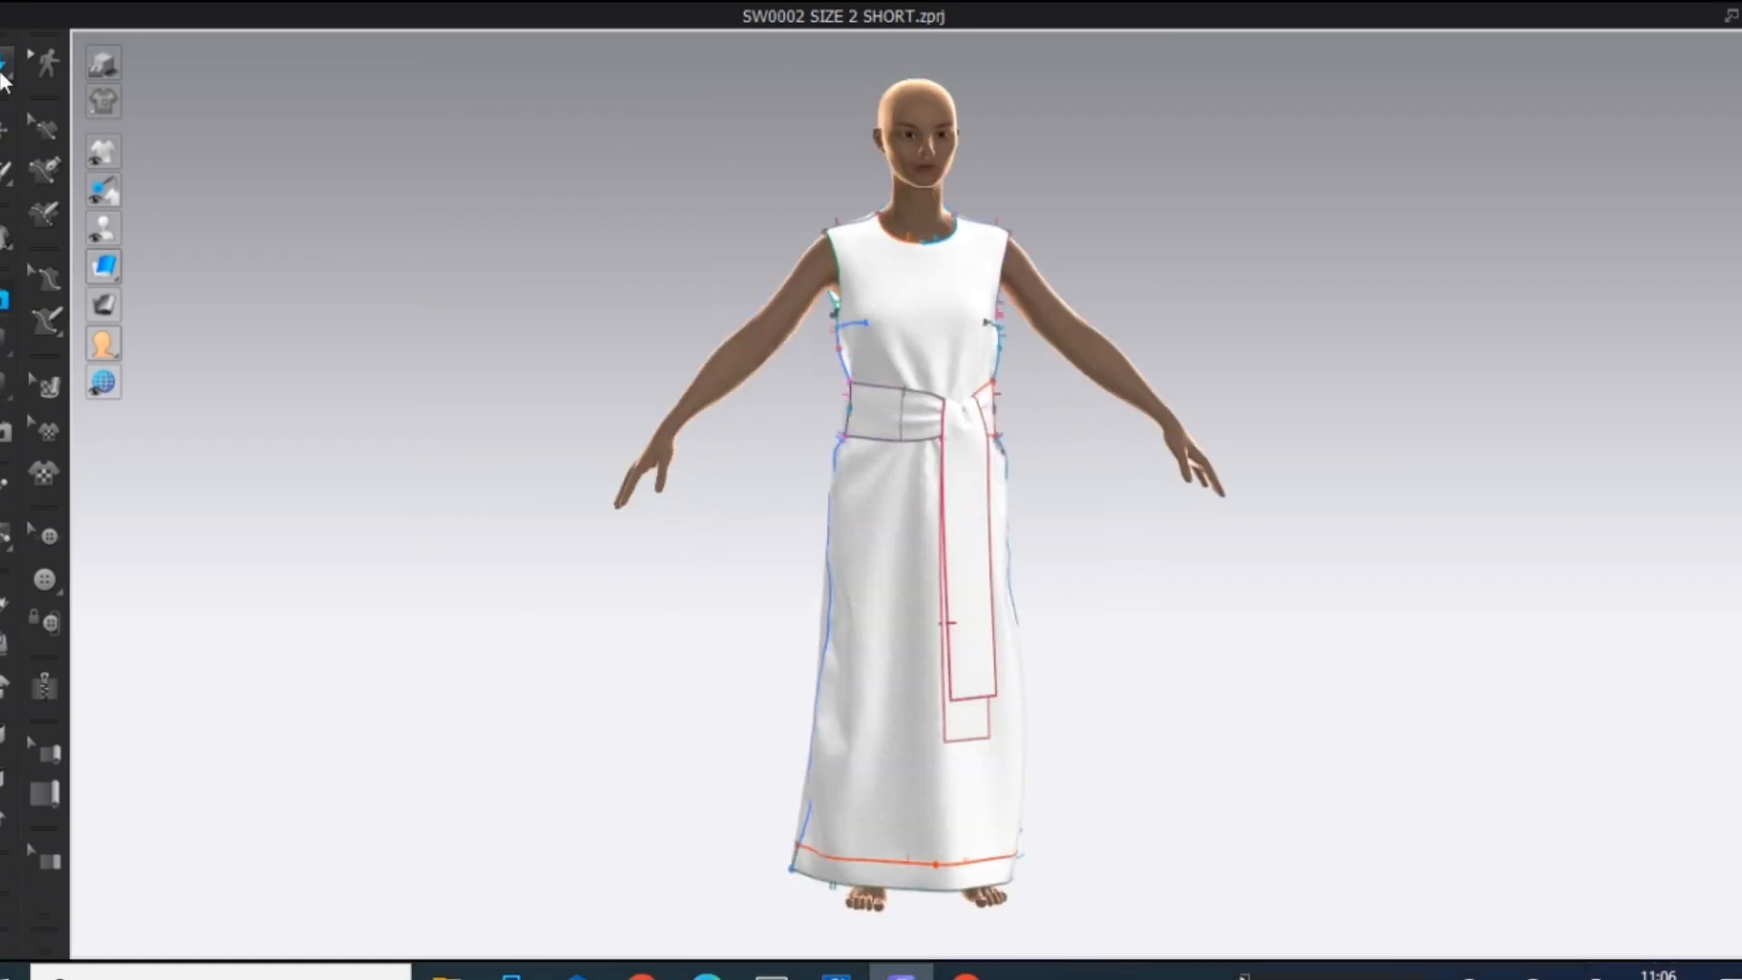
{"action": "left_click", "coordinate": [3, 80]}
{"action": "left_click", "coordinate": [28, 130]}
{"action": "left_click", "coordinate": [4, 130]}
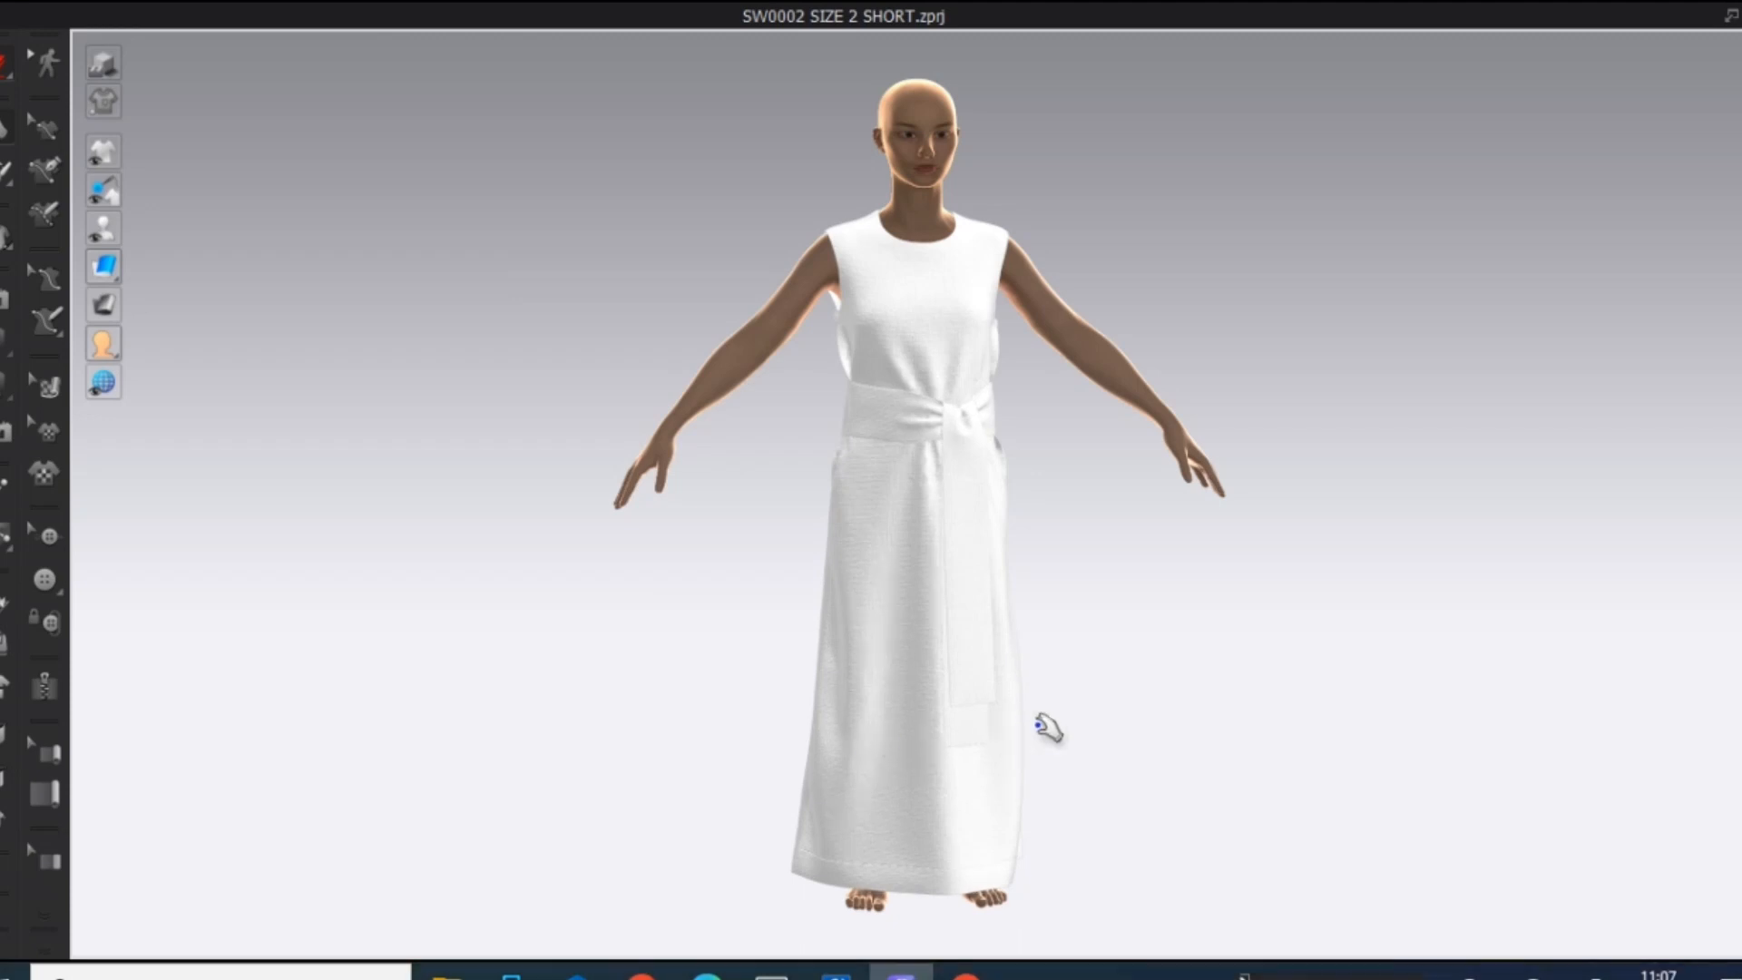
{"action": "right_click_drag", "start_coordinate": [1046, 723], "coordinate": [1159, 777]}
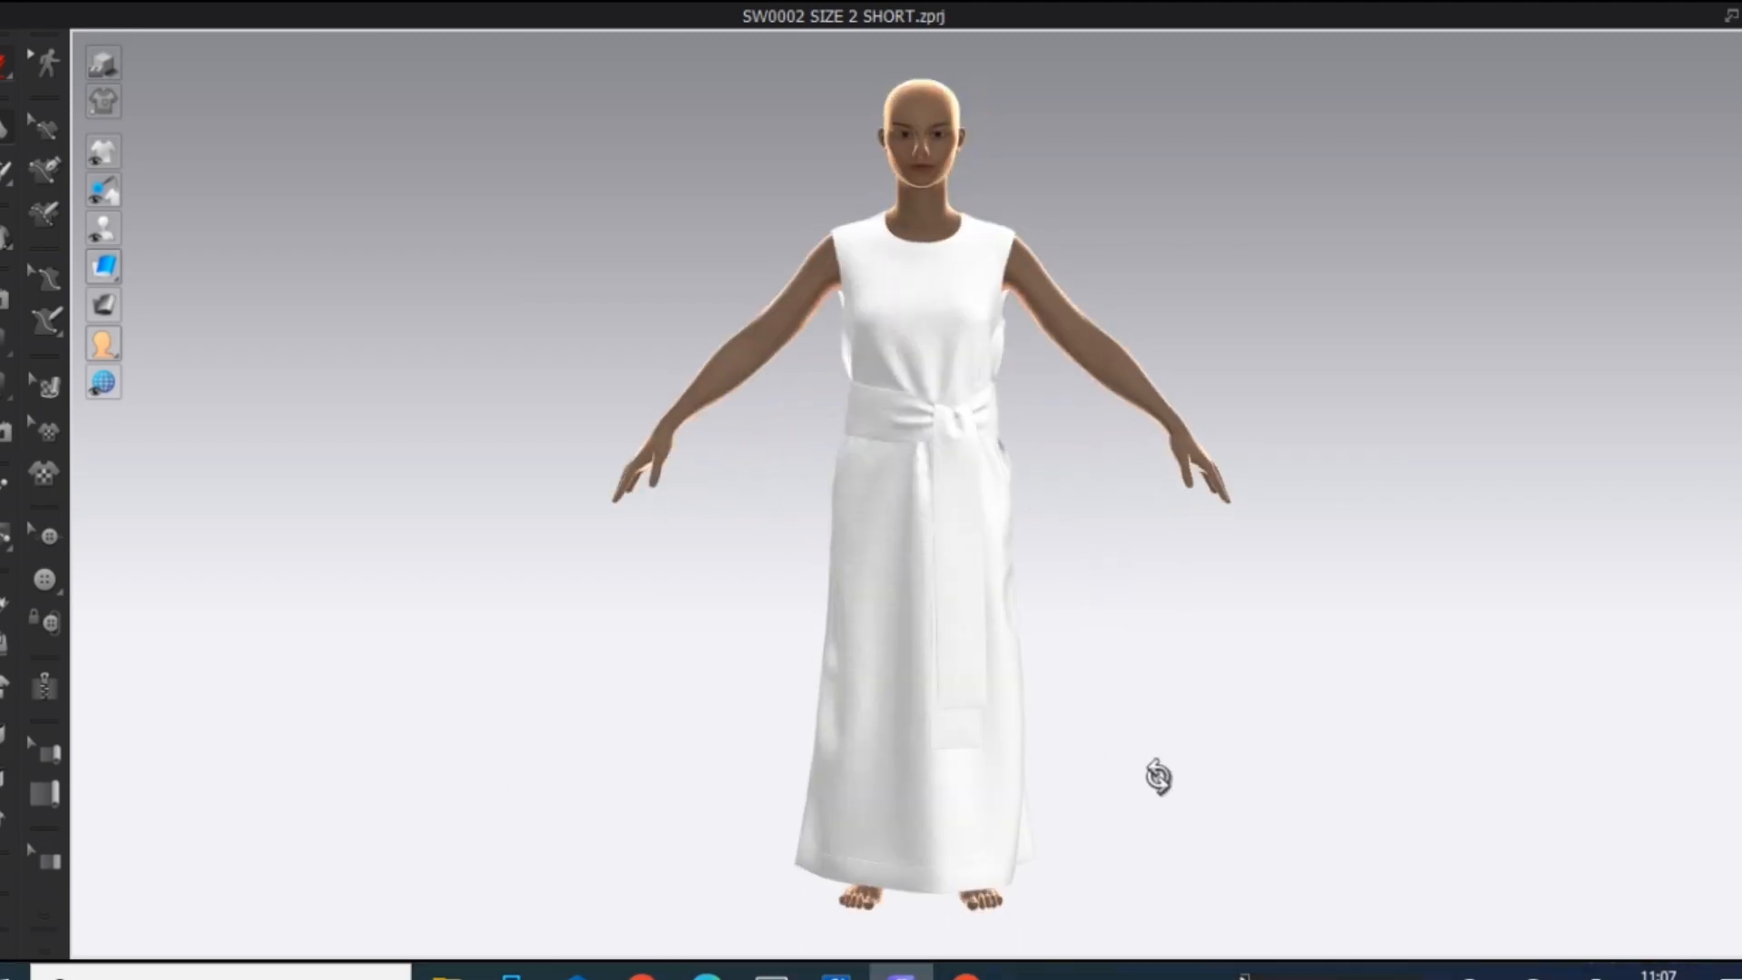